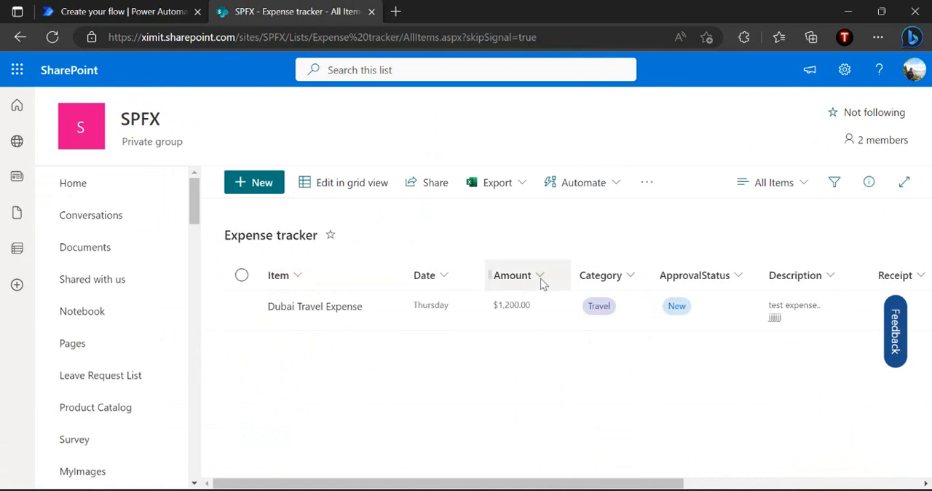
Review the choices defined for the ApprovalStatus column of the Expense tracker list, without changing them
click(692, 280)
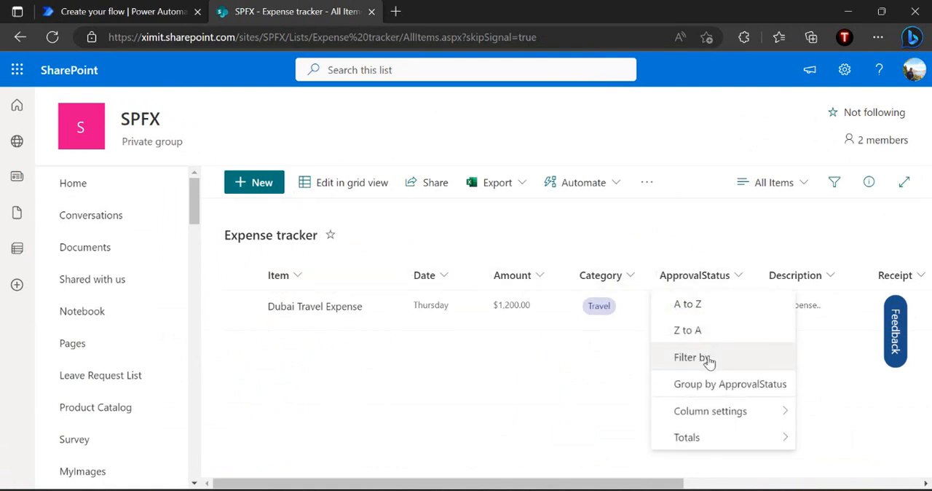
mouse_move(755, 408)
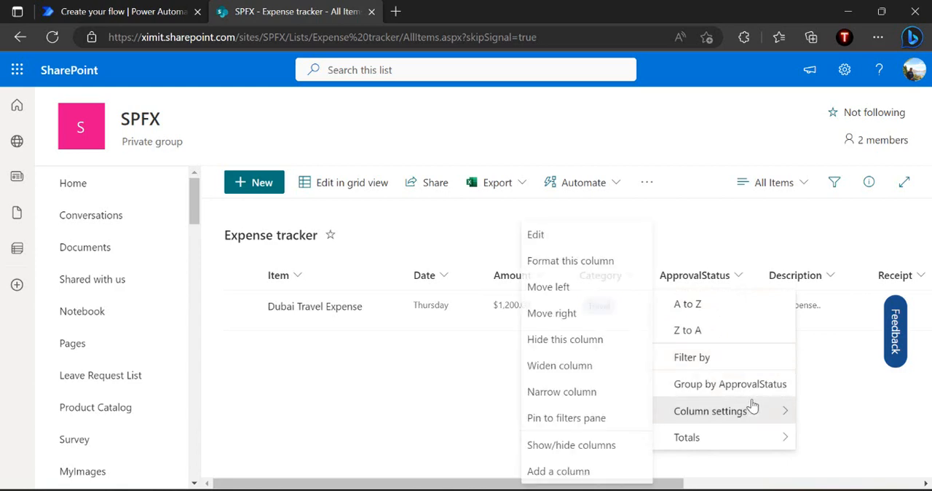
click(573, 246)
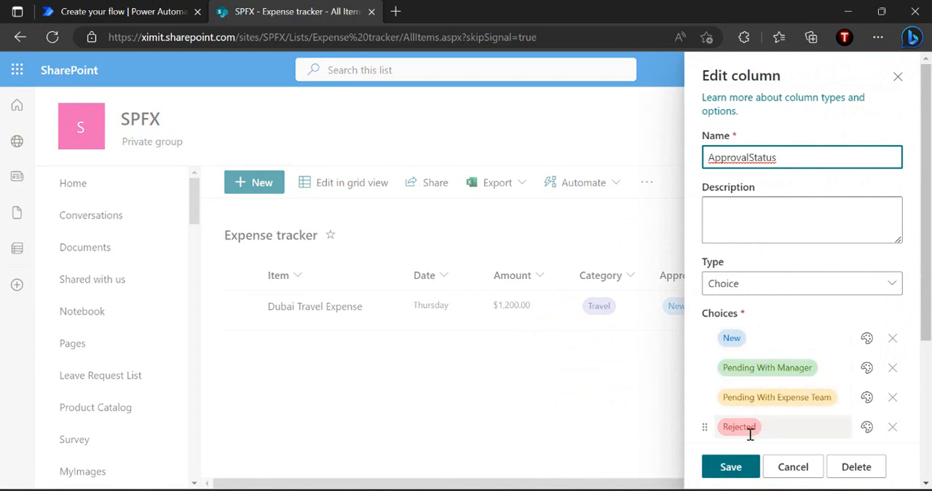
click(790, 470)
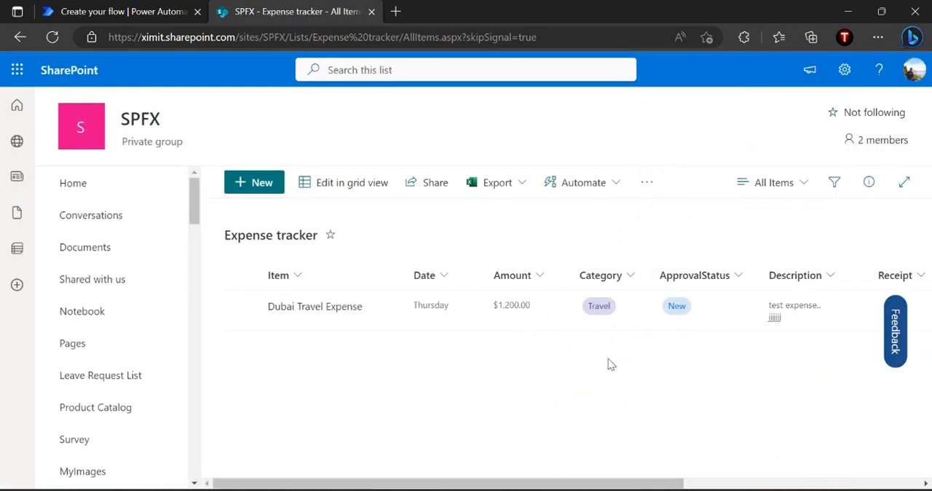
Switch to the Power Automate flow and add the SharePoint trigger "When an item is created or modified"
click(138, 10)
text(when item is create)
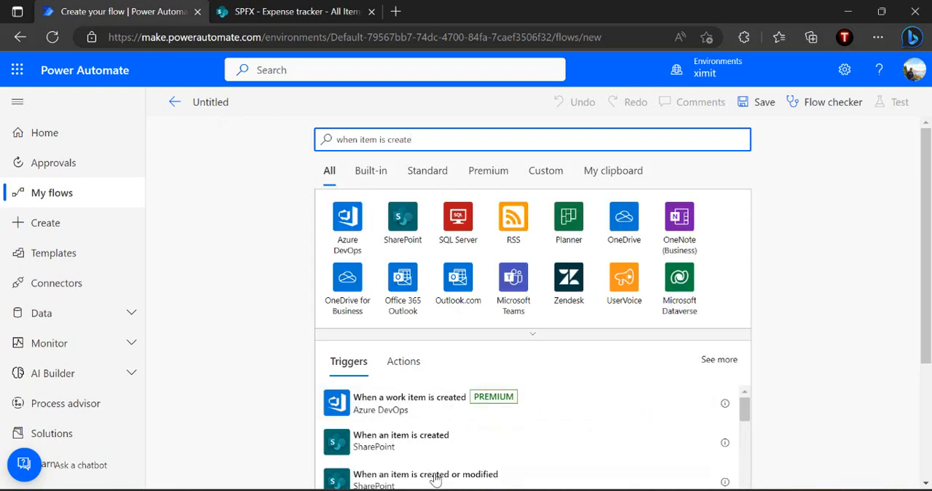
click(443, 480)
Point the trigger to the SPFX site and its Expense tracker list
click(512, 179)
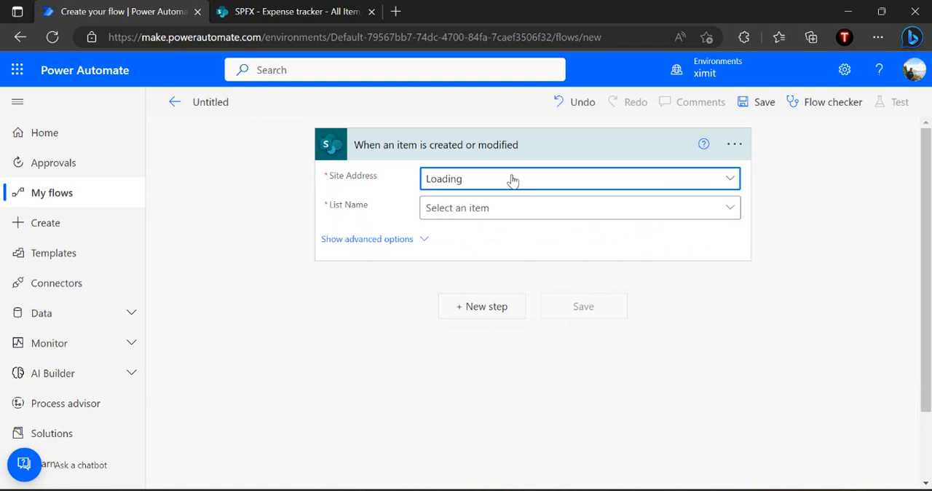
click(514, 235)
text(spfx)
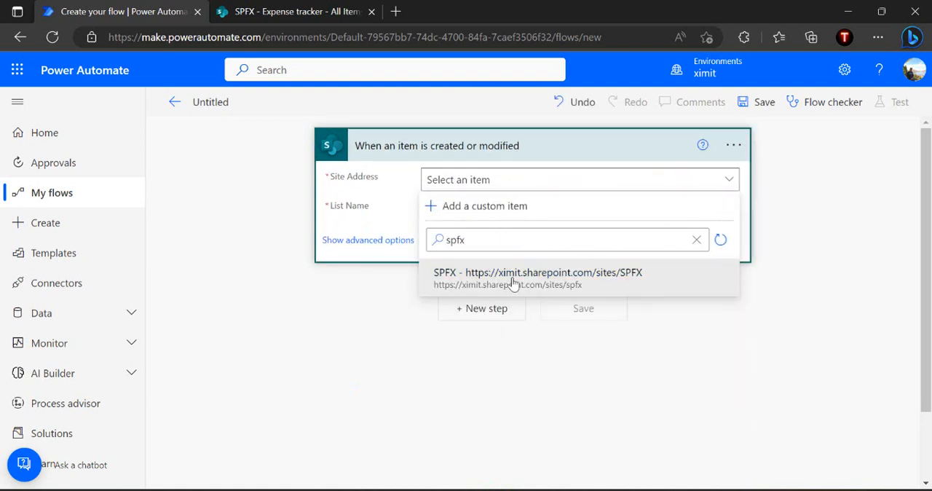
click(509, 275)
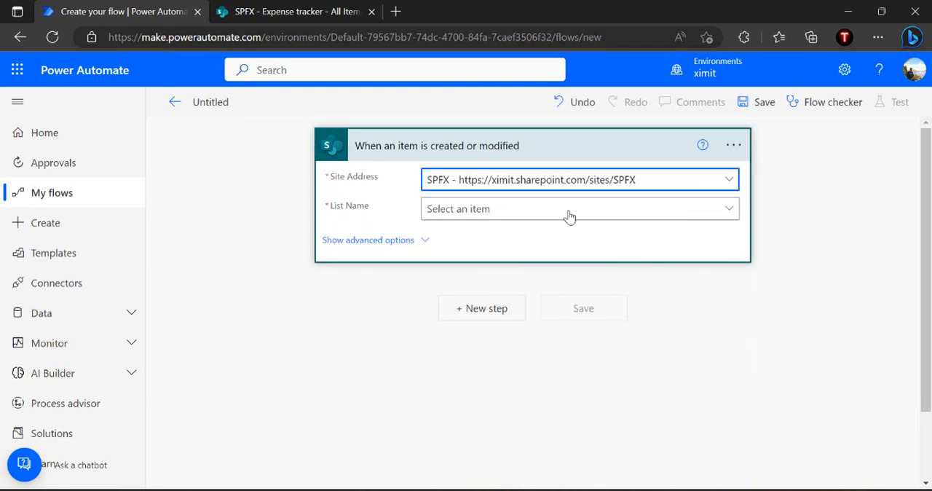
click(571, 214)
click(518, 264)
text(expres)
key(BackSpace)
key(BackSpace)
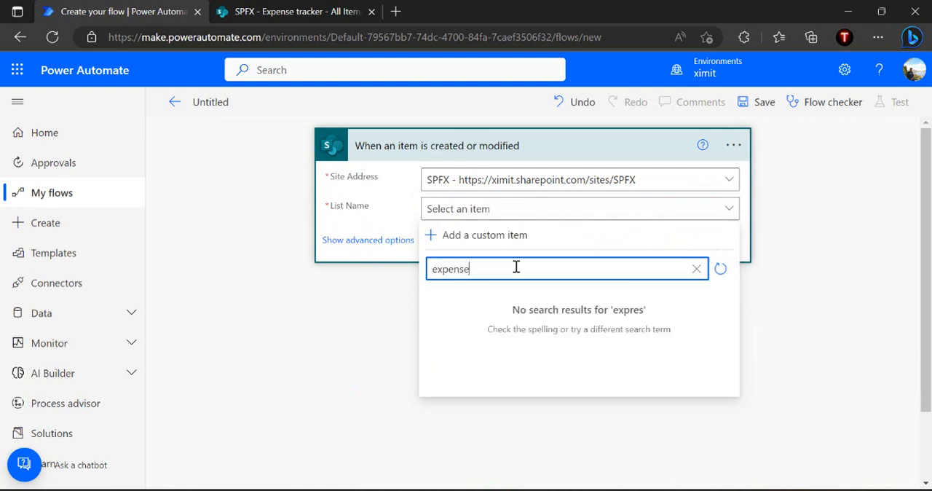
click(501, 307)
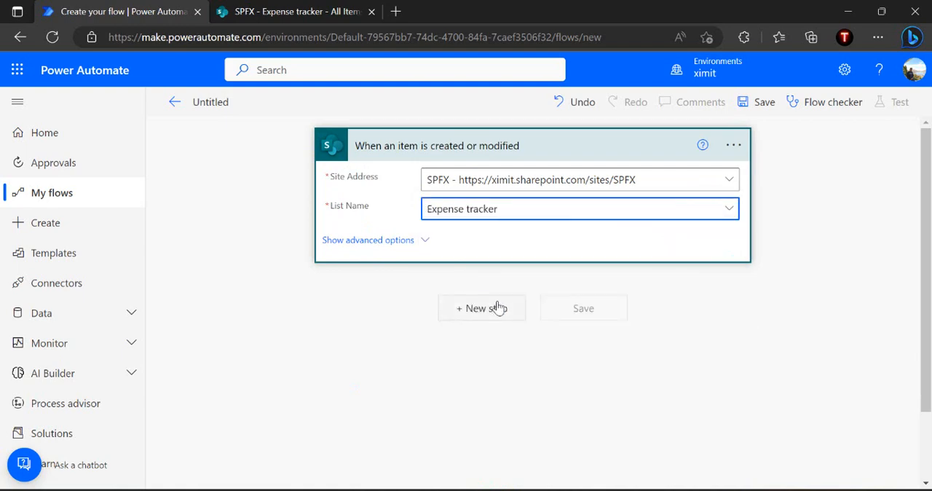
Add an Initialize variable action for a String variable named varState
click(472, 309)
text(init)
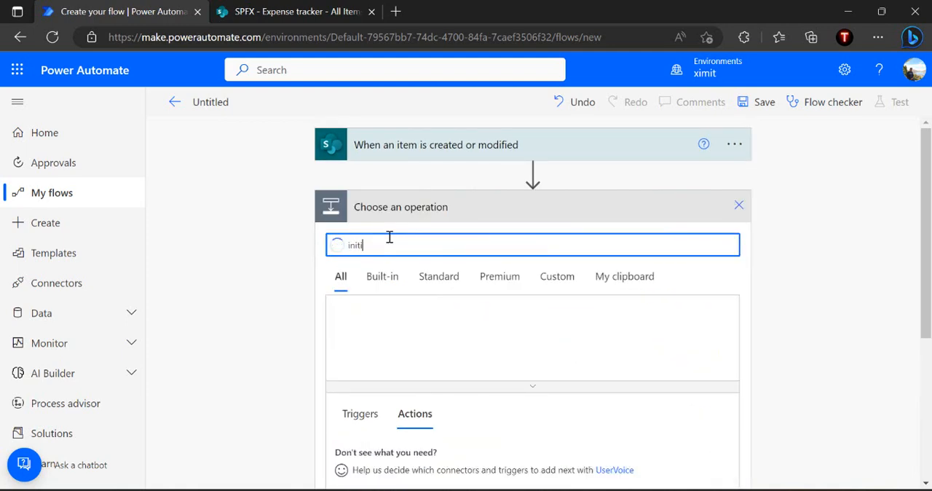
text(i)
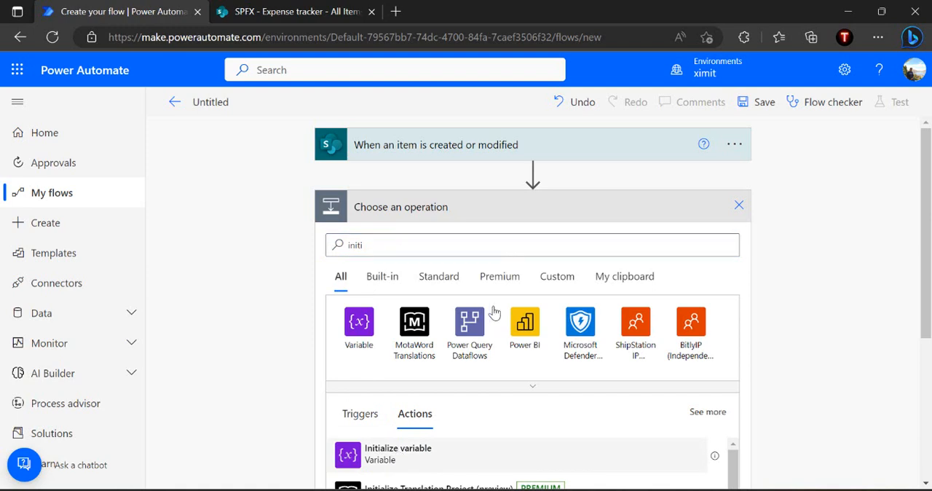
click(398, 453)
click(519, 241)
text(varState)
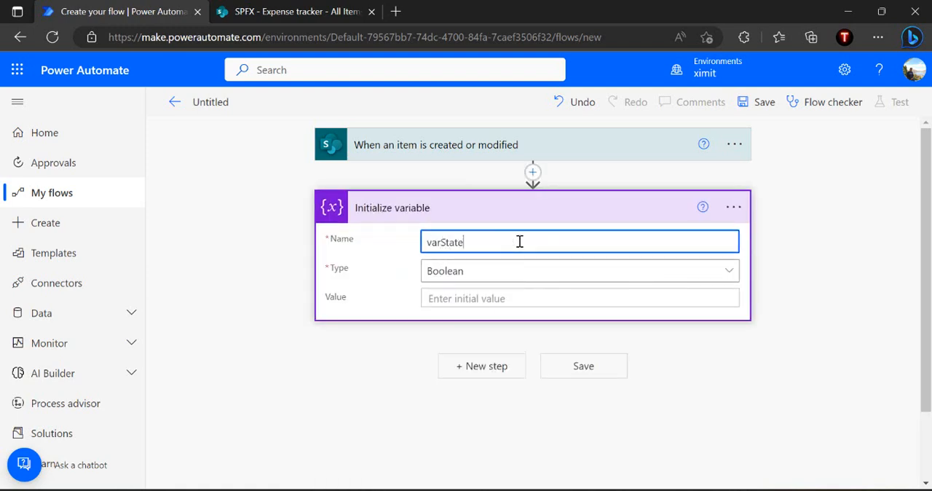
click(456, 271)
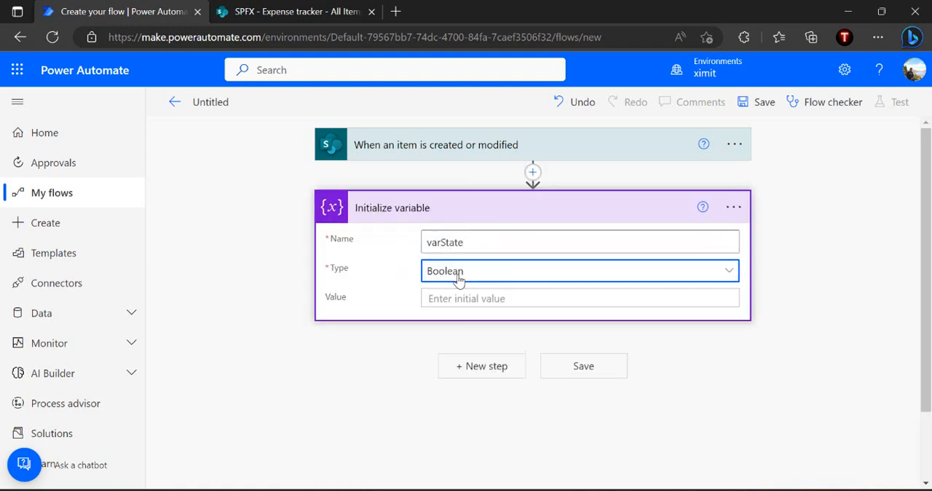
click(458, 477)
click(924, 229)
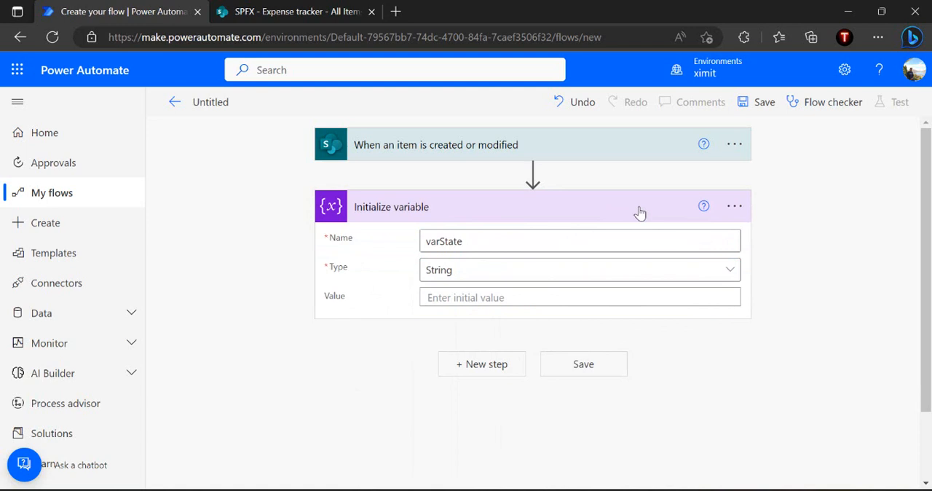
Add a Switch control after the variable action and have it evaluate the varState variable
click(495, 376)
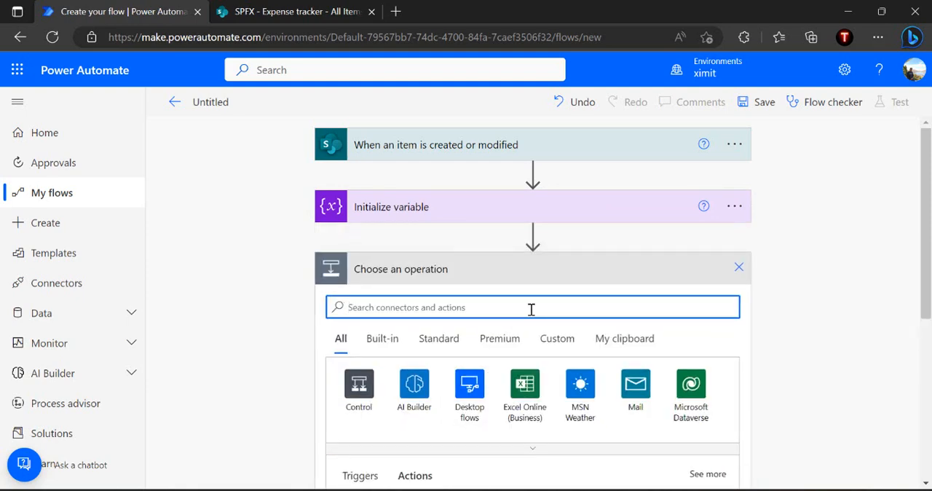
text(swt)
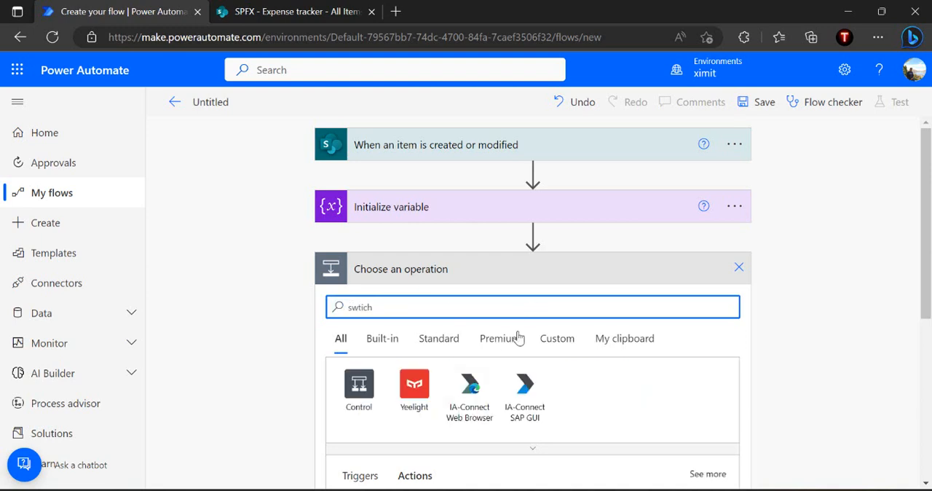
text(ich)
scroll(546, 422, down, 2)
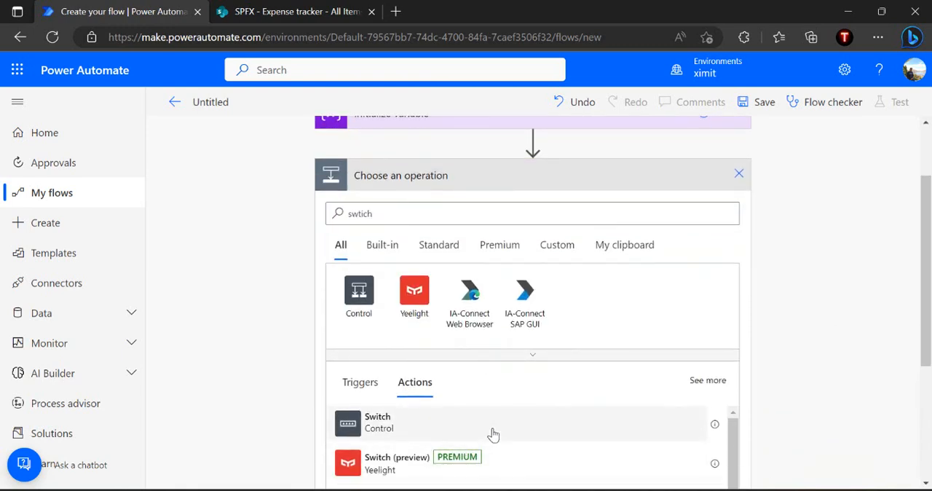
click(493, 430)
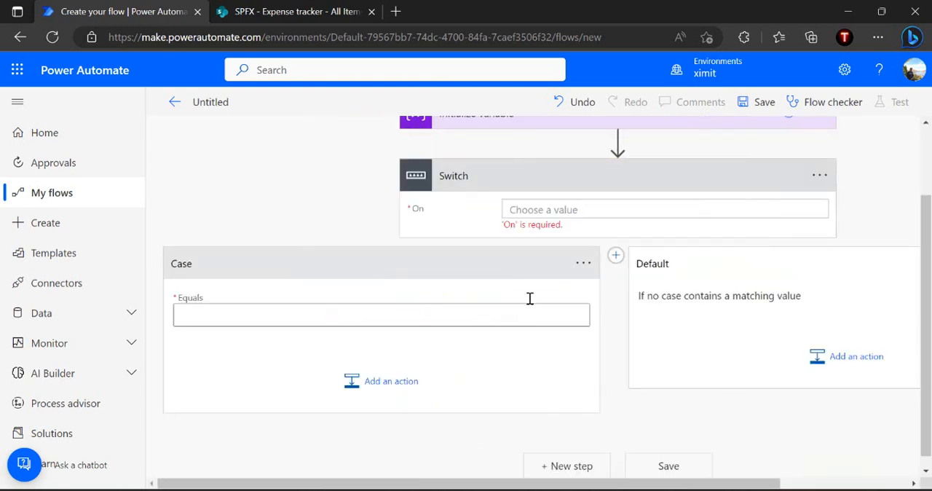
click(615, 214)
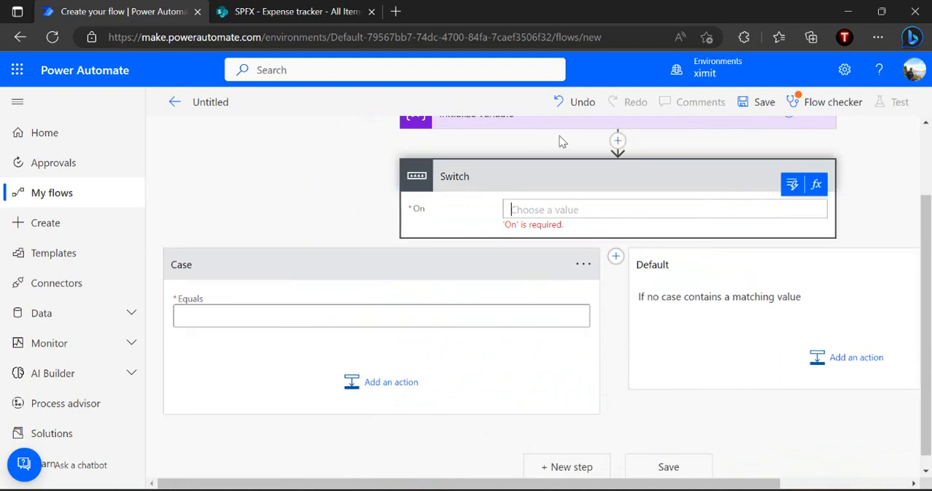
click(792, 185)
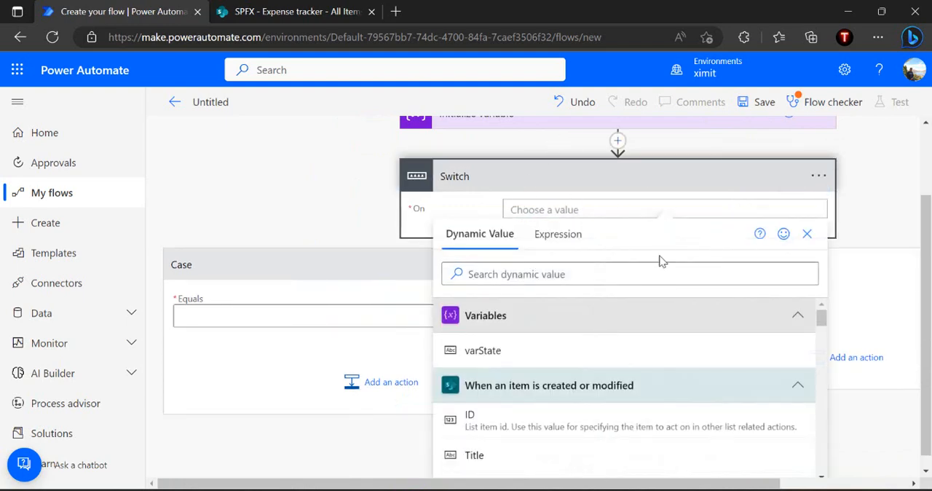
click(511, 354)
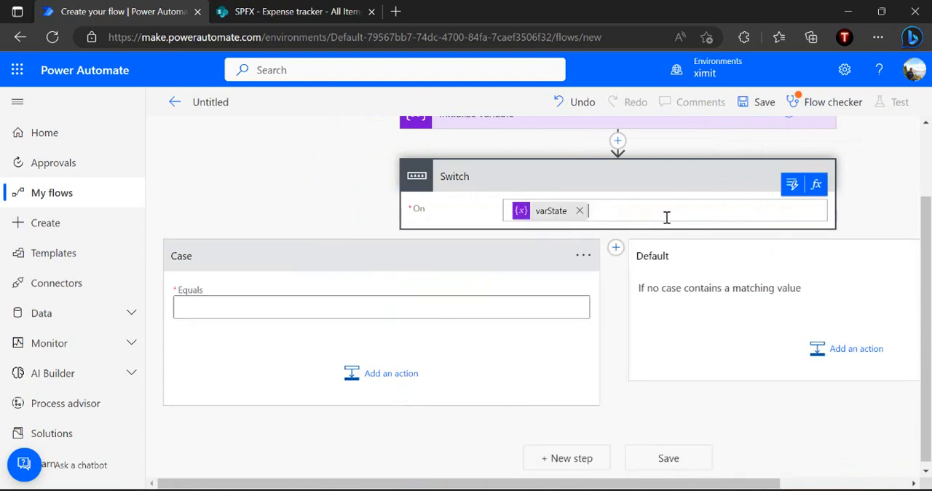
Consult the state machine diagram in PowerPoint and set the first case's Equals value to "Flow Started" in Power Automate
click(352, 308)
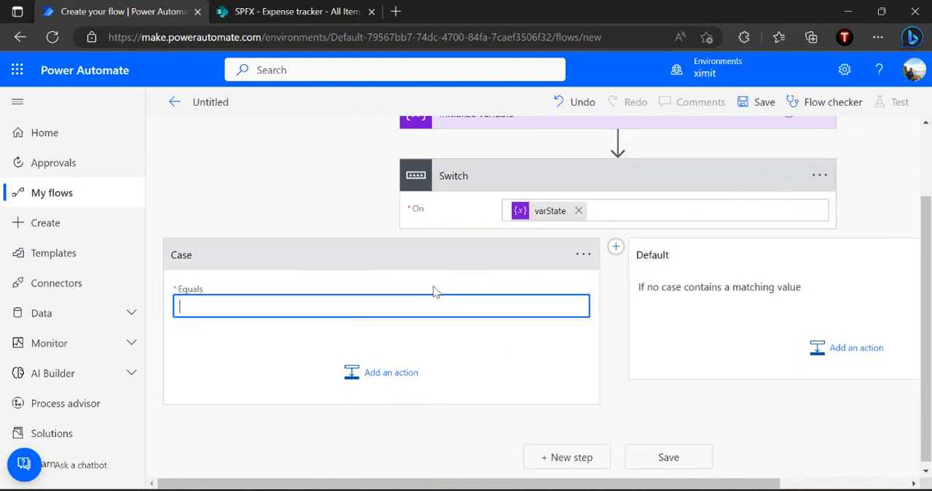
key(alt+Tab)
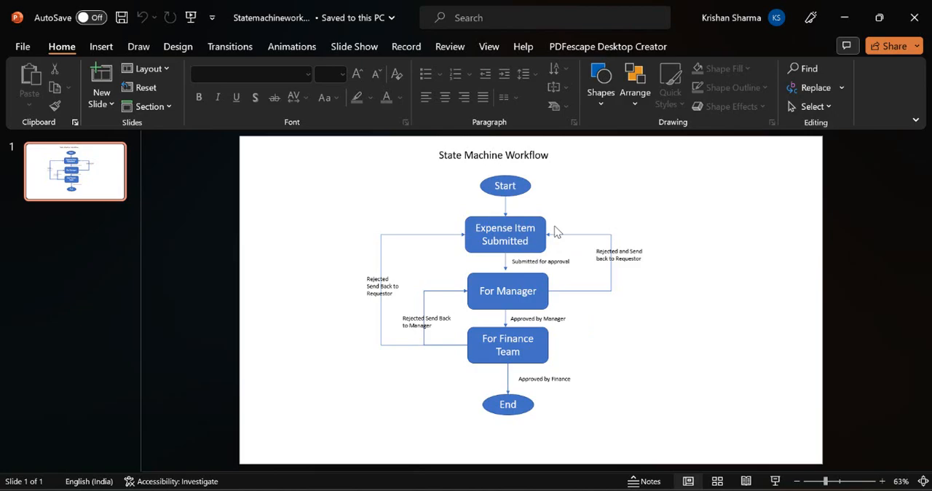
key(alt+Tab)
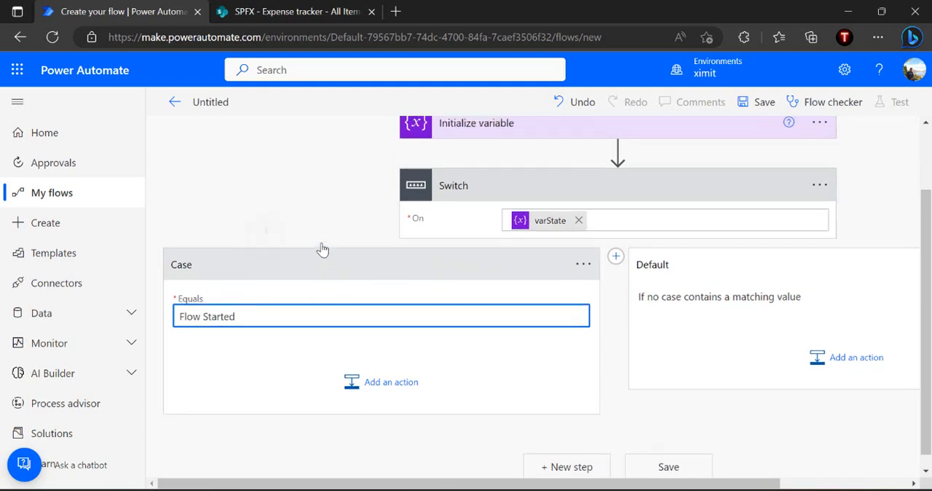
Copy the case value "Flow Started" into the initial value of varState and collapse the action
scroll(323, 247, up, 1)
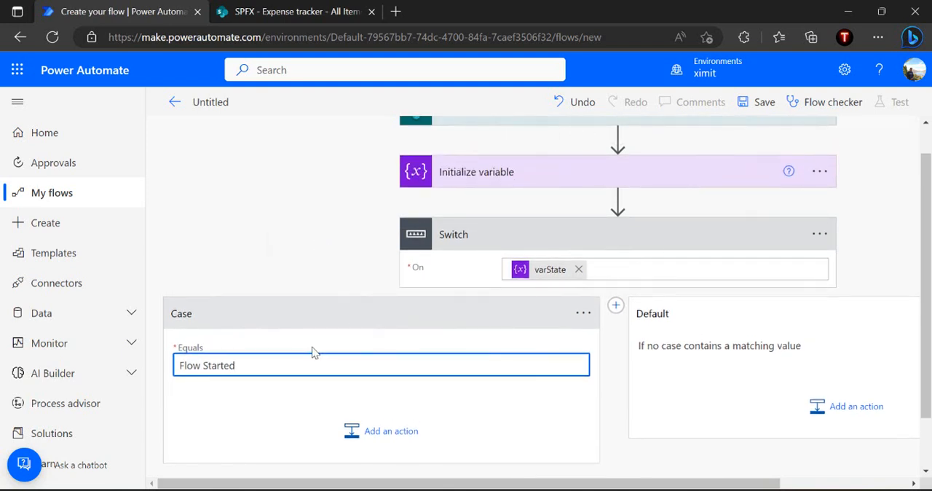
key(ctrl+a)
key(ctrl+c)
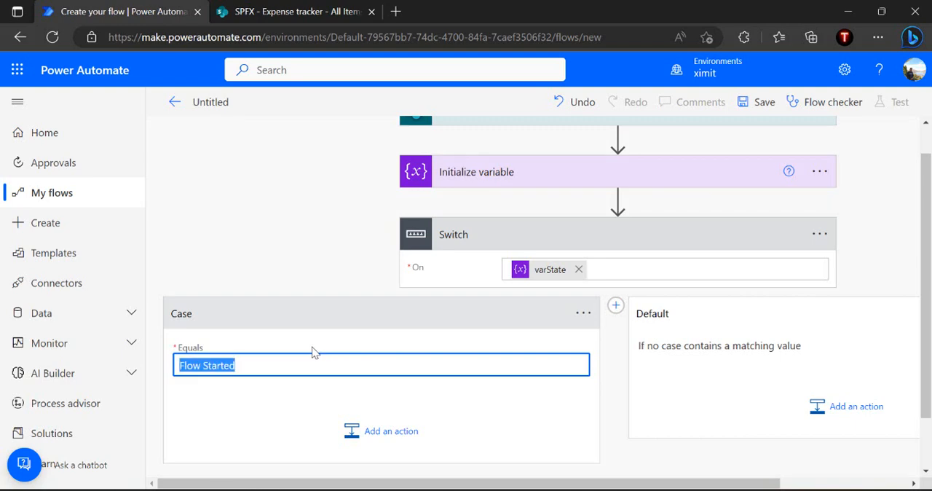
click(534, 184)
click(546, 263)
key(ctrl+v)
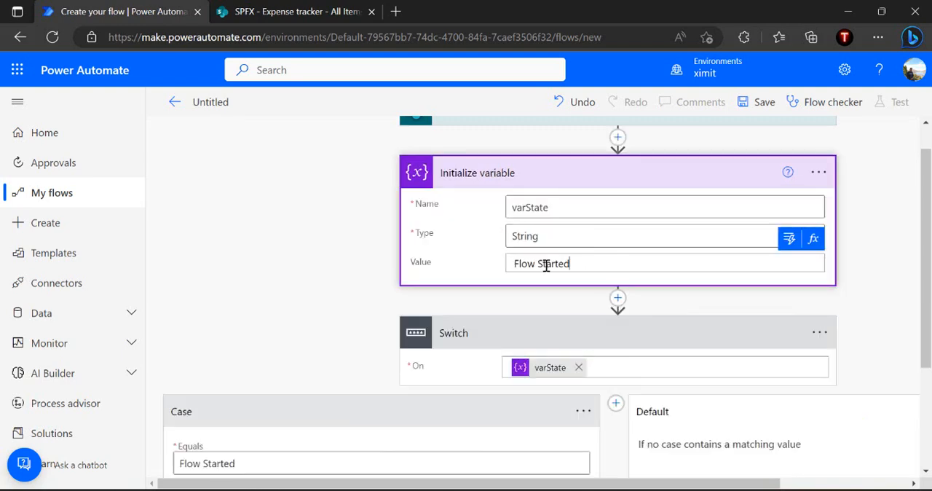
click(555, 170)
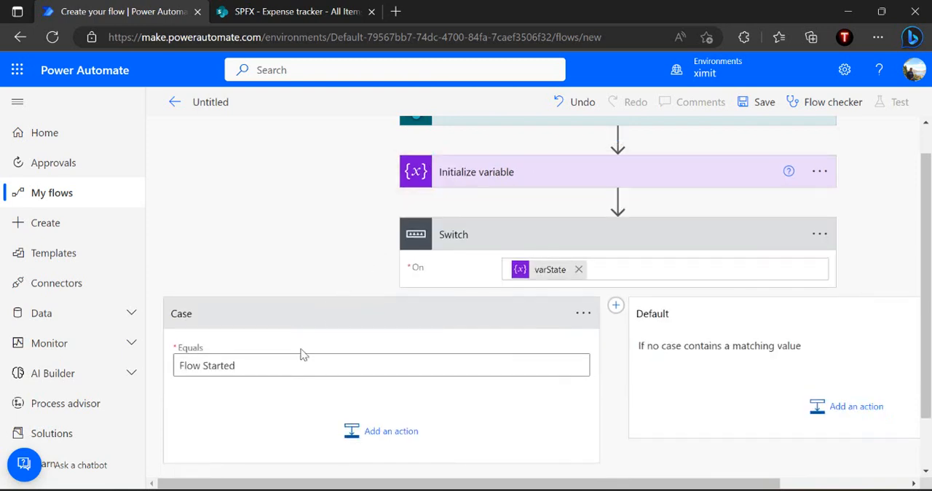
Rename the first switch case as "State - Expense Submitted"
click(585, 317)
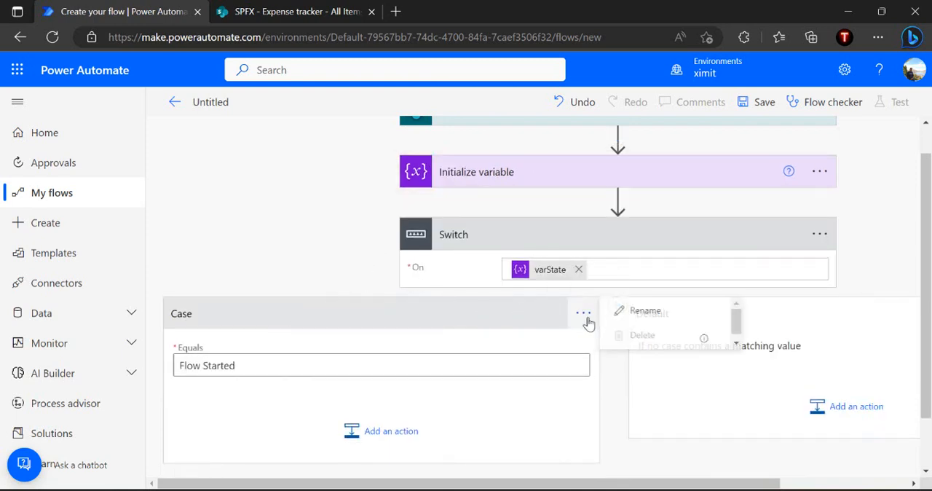
click(643, 311)
text(State )
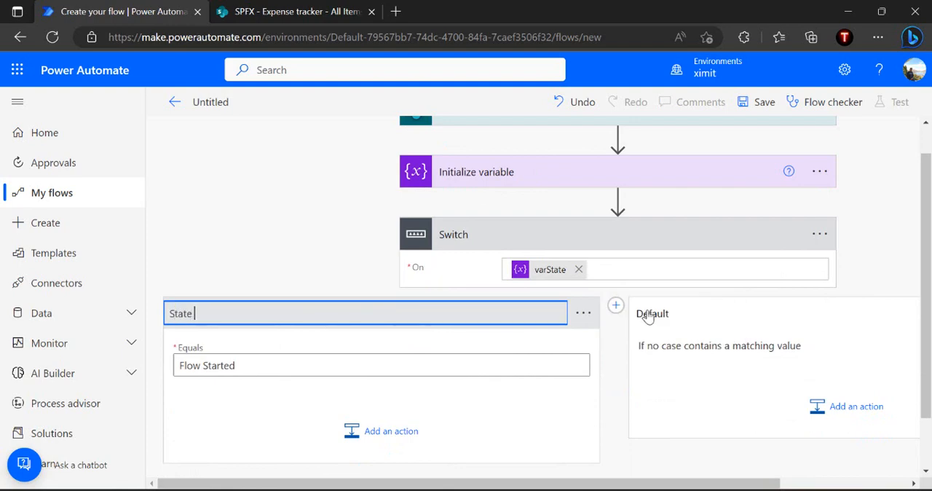
text(- Expense Submit)
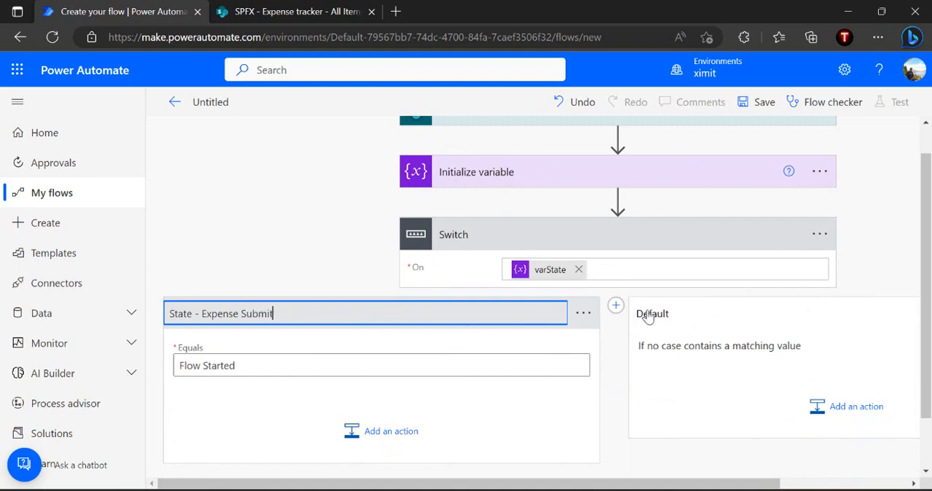
text(ted)
click(621, 356)
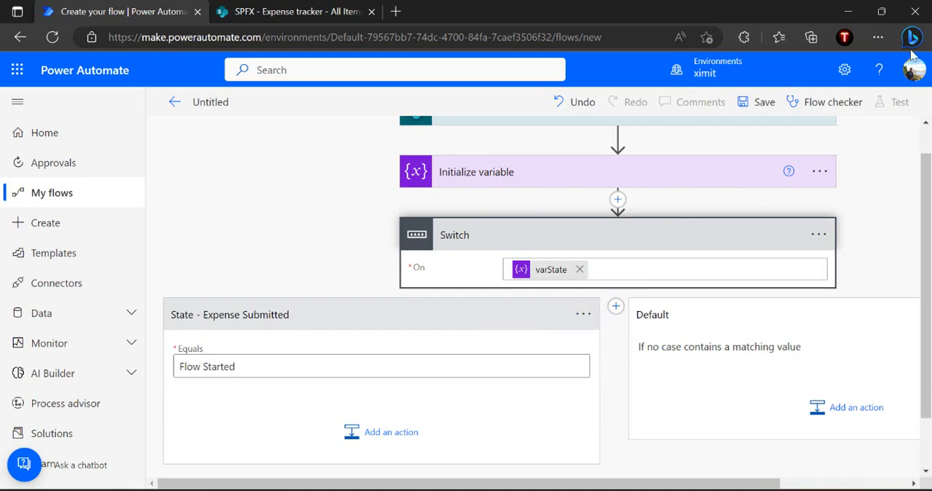
Reduce the browser page zoom to 80%
click(883, 40)
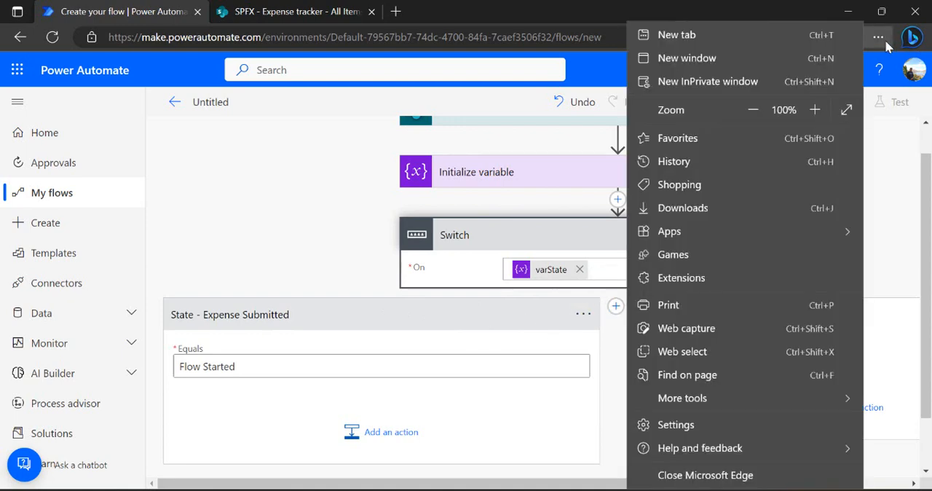
click(752, 109)
click(752, 110)
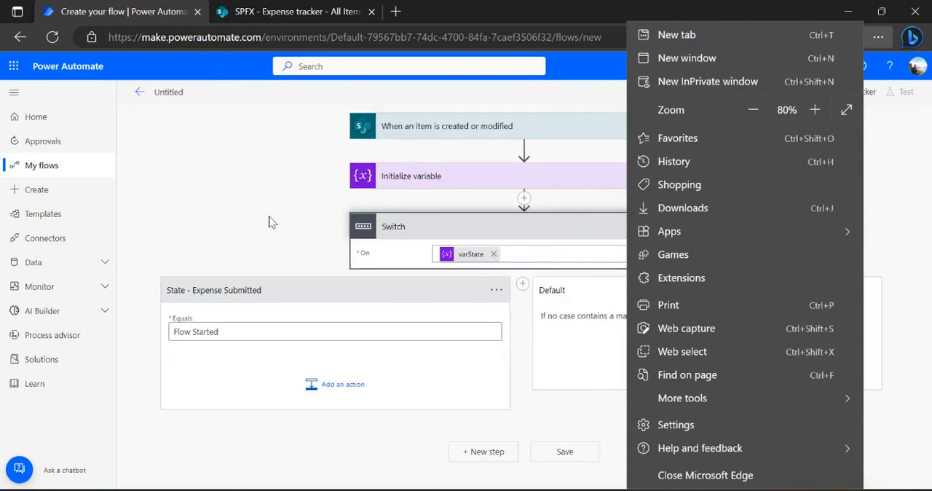
Add a second switch case named "State - Pending with Manager" with the Equals value "Pending With Manager"
click(219, 216)
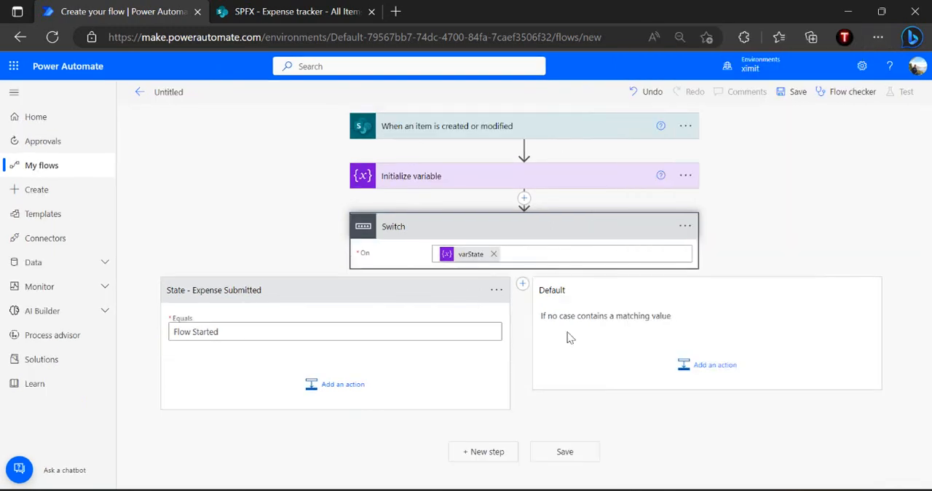
click(523, 283)
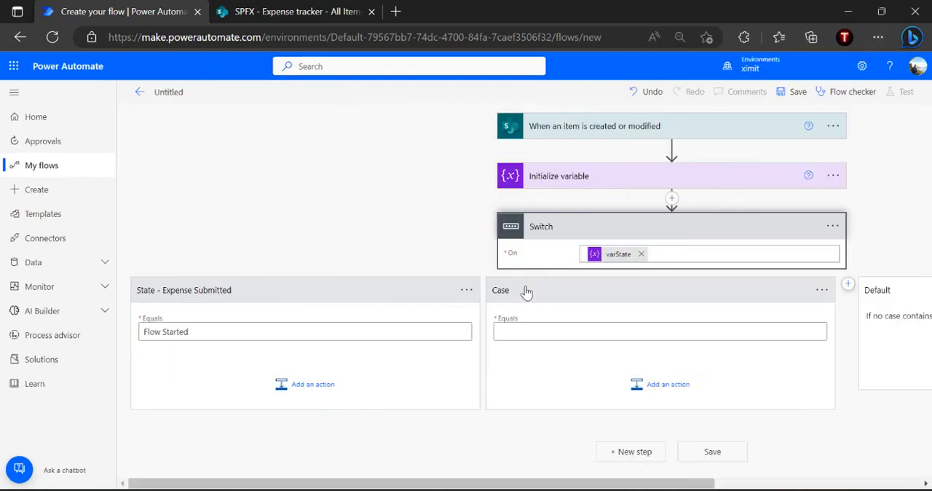
click(821, 291)
click(766, 297)
text(State - Pending with Manager)
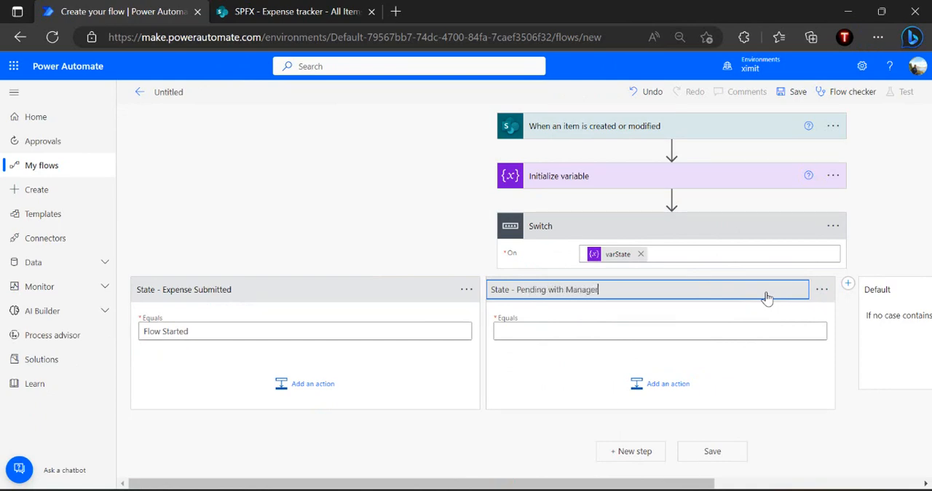
click(637, 330)
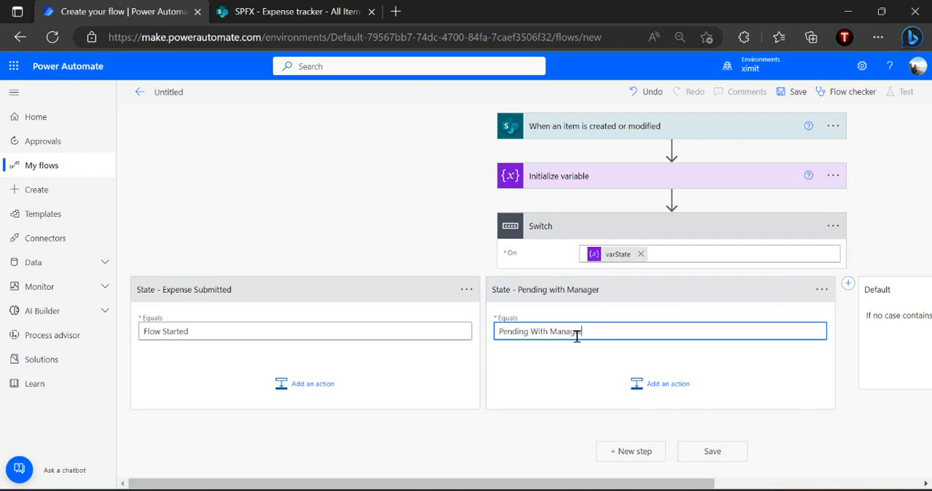
click(583, 368)
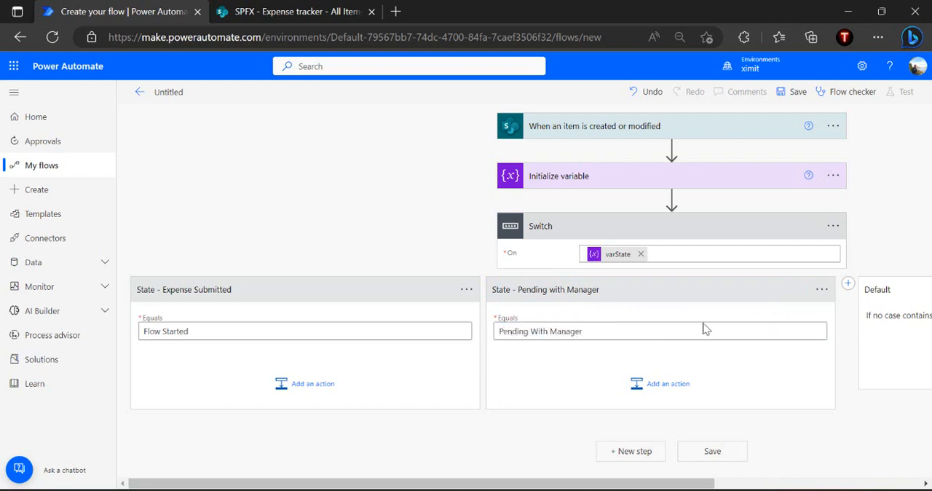
Add a third switch case named "State - Pending with Finance Team" with the Equals value "Pending With Expense Team"
click(848, 283)
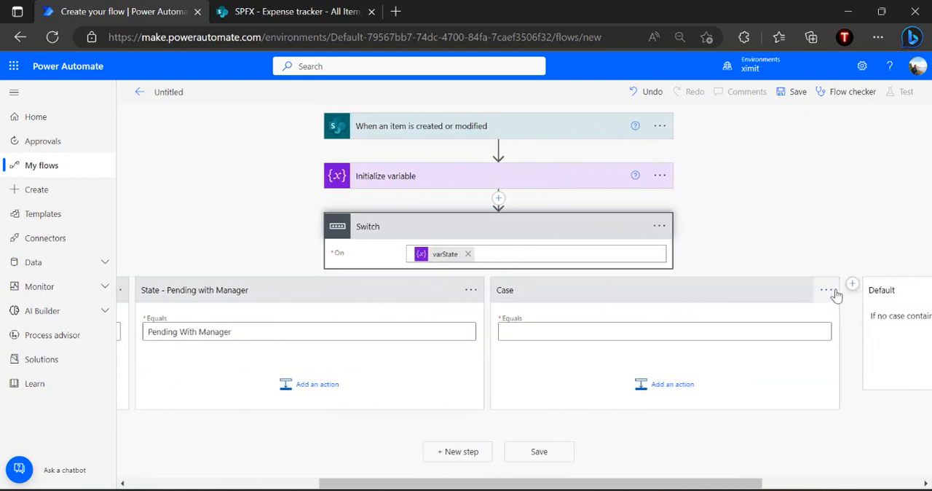
click(834, 292)
click(780, 296)
text(State - Pending with Finan)
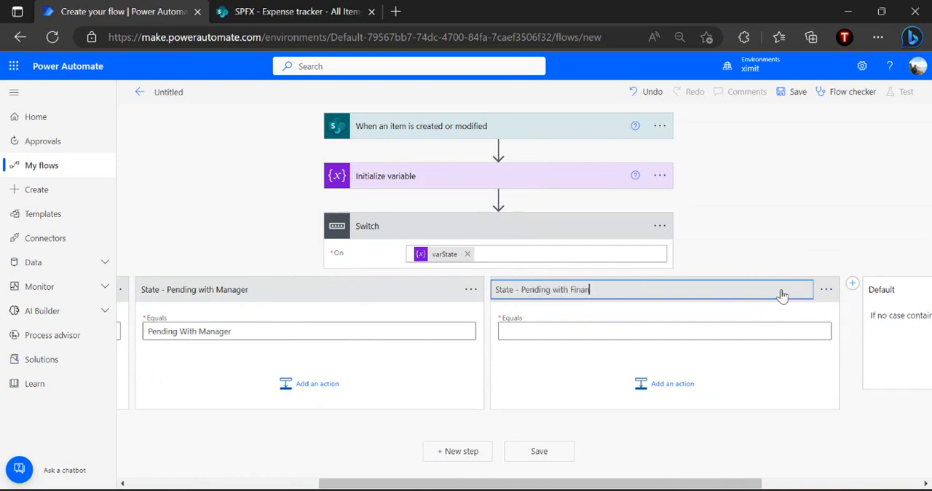
click(655, 330)
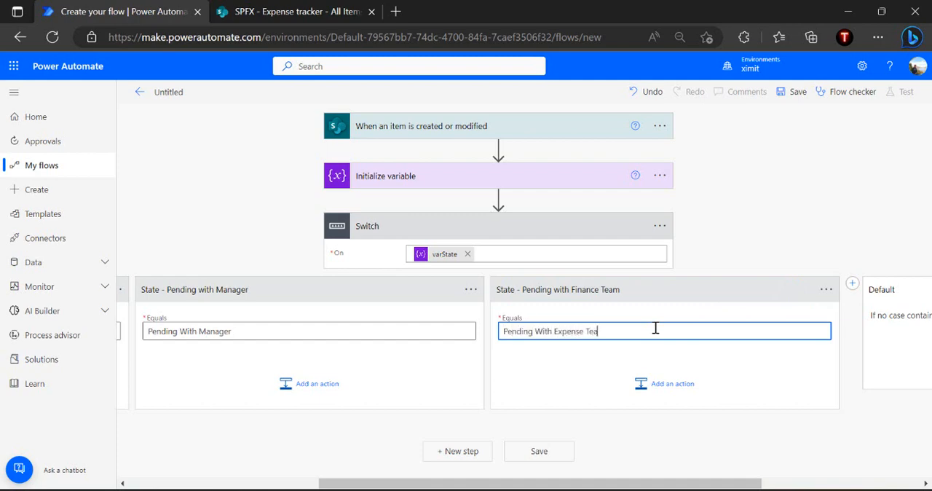
click(578, 362)
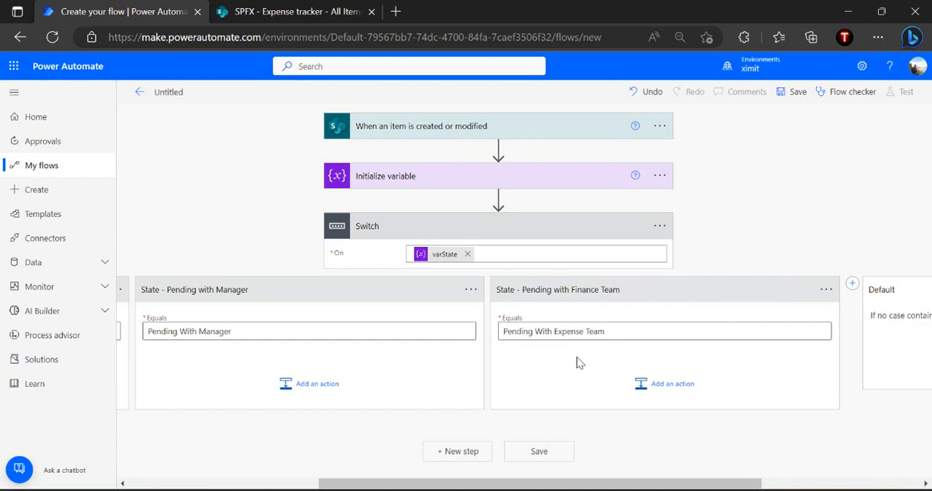
Review the switch cases side by side at a smaller page zoom, and restore the zoom to 80%
scroll(559, 303, left, 1)
scroll(560, 308, left, 3)
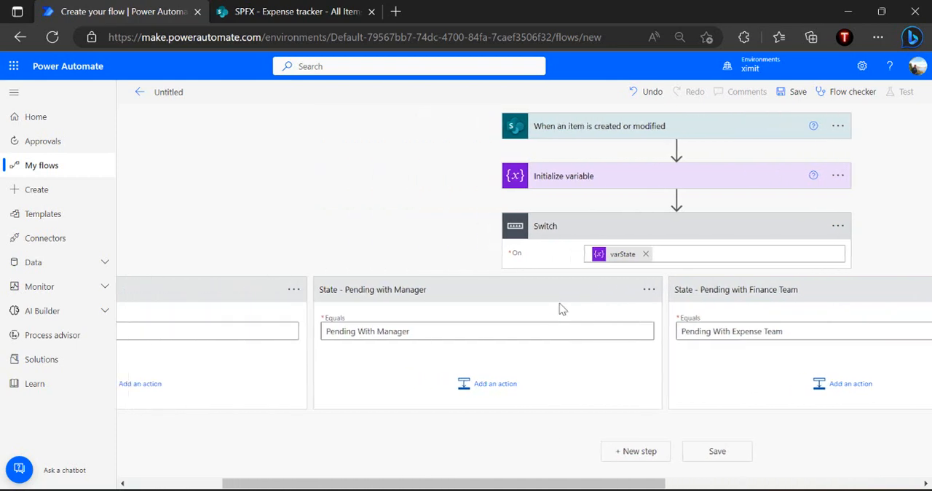
click(877, 37)
click(761, 106)
click(761, 106)
click(226, 200)
click(585, 179)
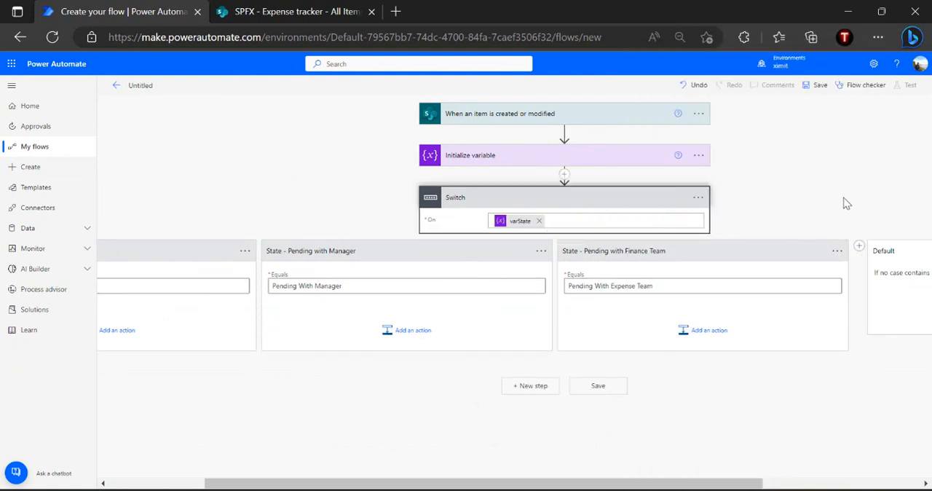
scroll(845, 203, left, 3)
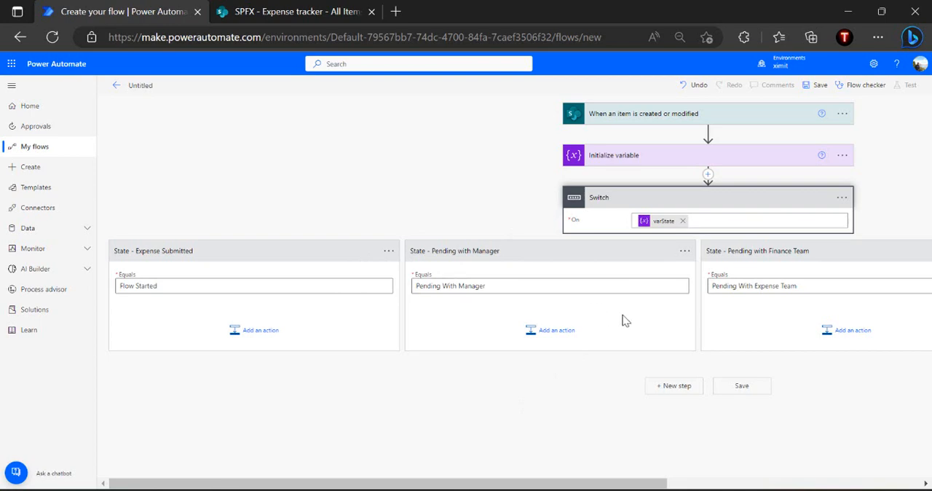
click(877, 36)
click(820, 110)
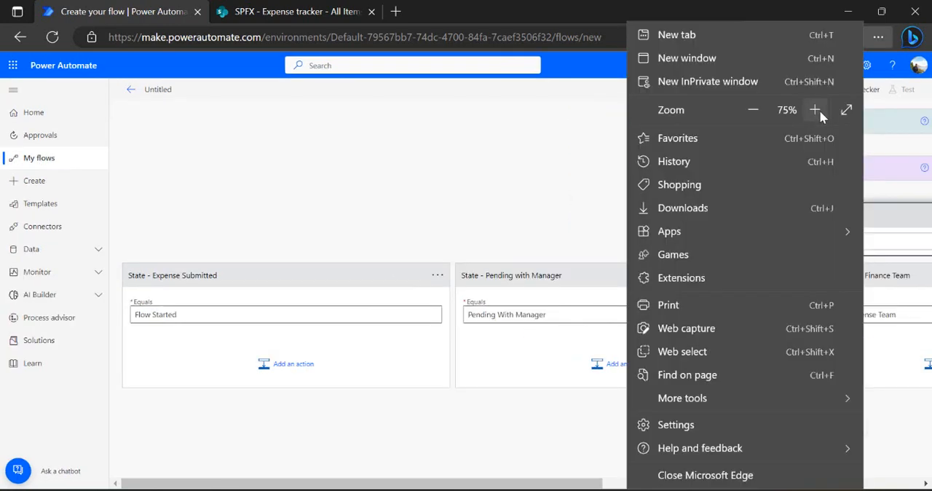
click(820, 110)
click(407, 209)
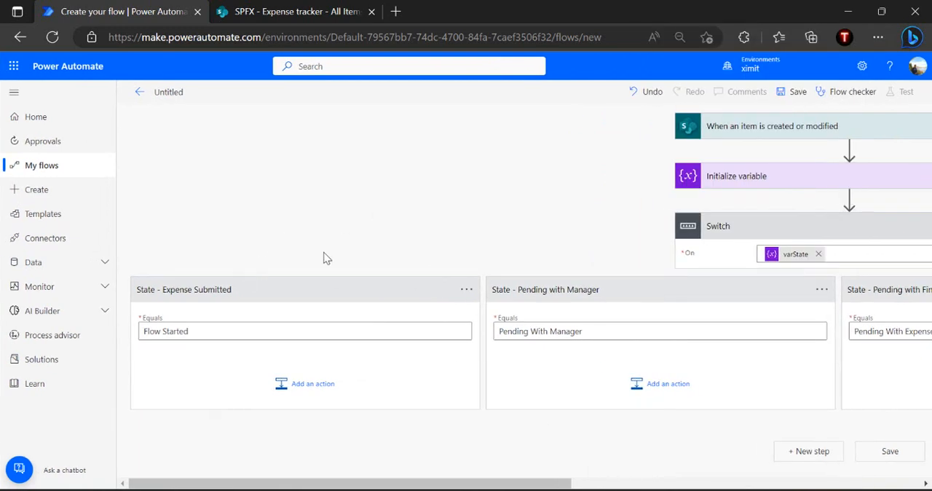
Add a Set variable action to the "State - Expense Submitted" case
click(312, 384)
text(set)
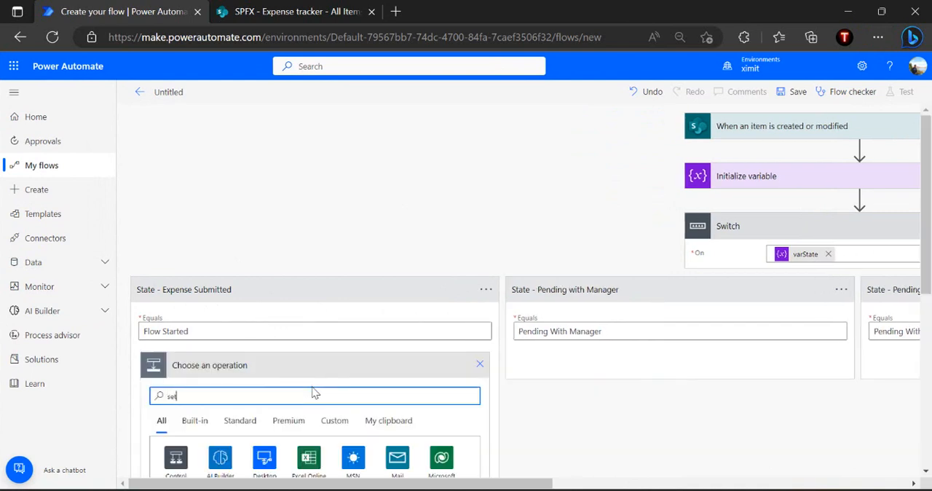
text( variable)
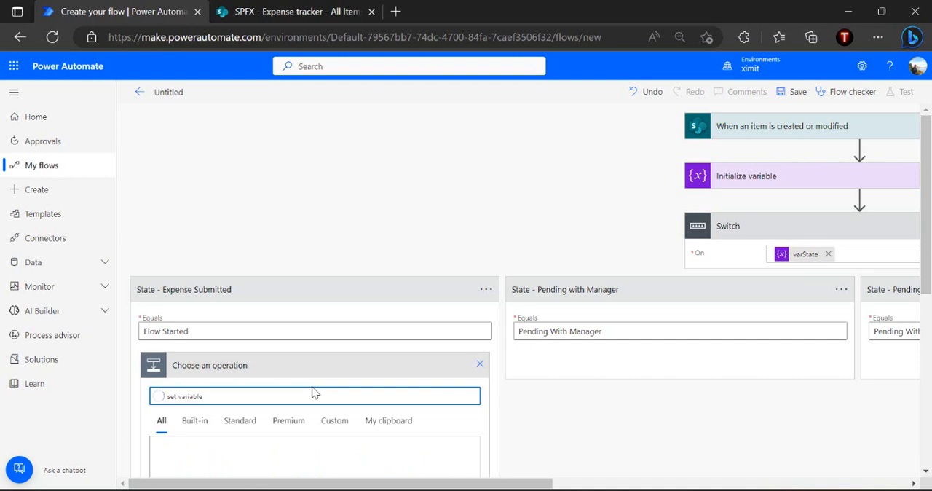
scroll(315, 393, down, 2)
click(235, 417)
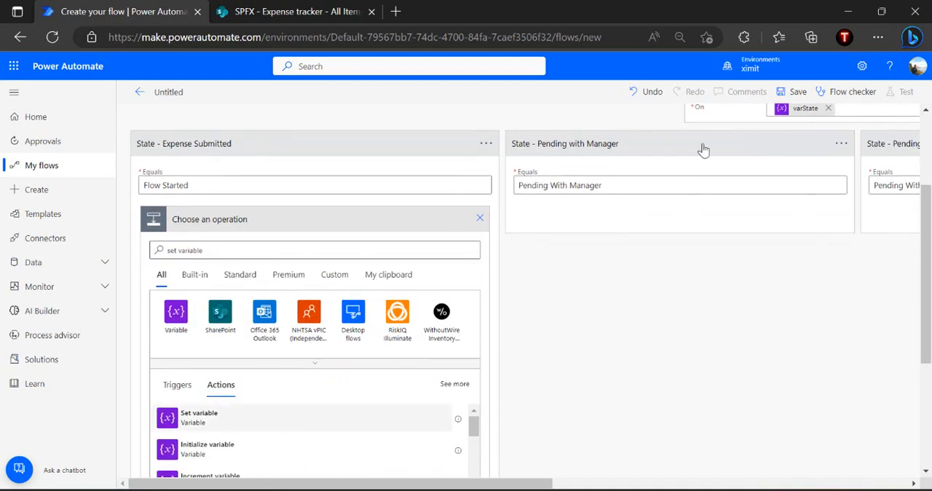
Configure the Set variable action to set varState to "Pending With Manager", and collapse the action
click(376, 310)
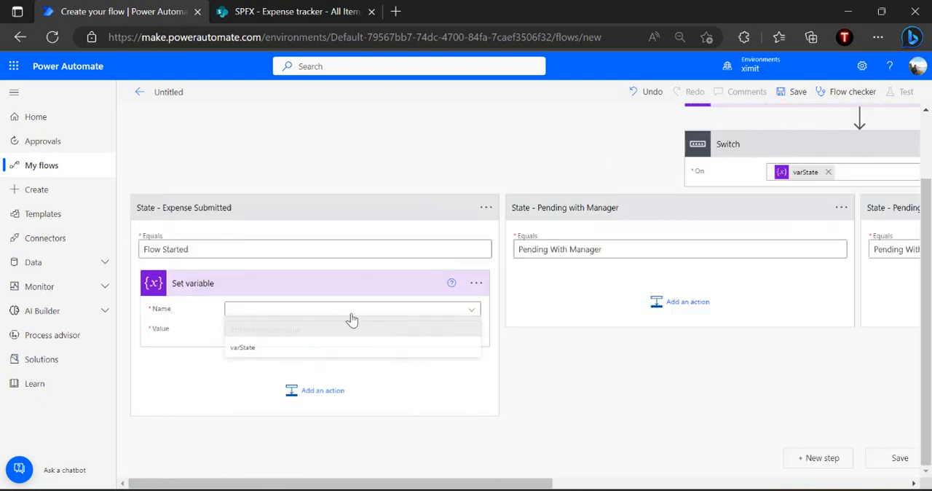
click(270, 348)
click(310, 328)
text(P)
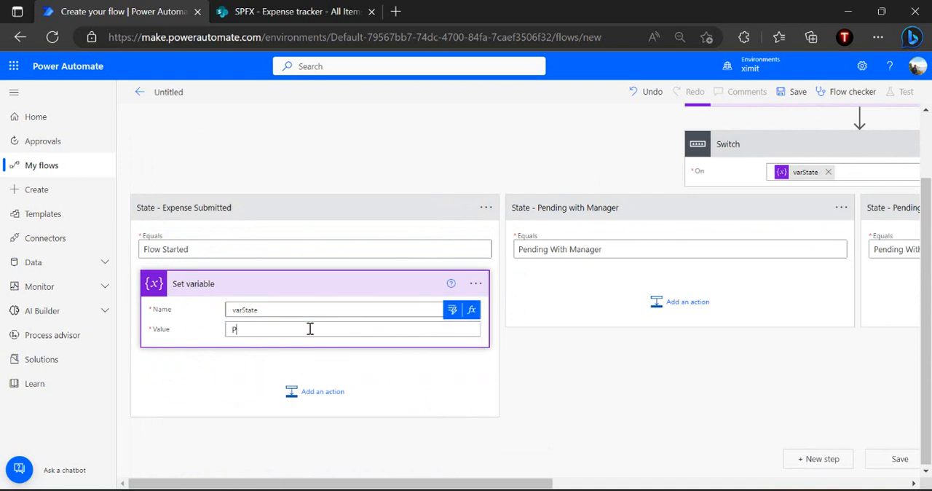
text(ending With Manger)
click(390, 231)
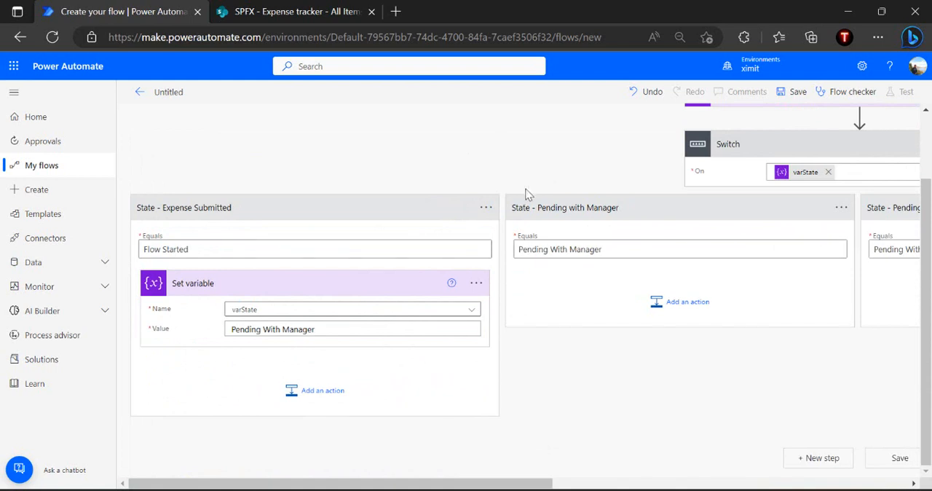
click(359, 291)
Collapse the Switch control with its three state cases
click(565, 172)
scroll(565, 172, right, 3)
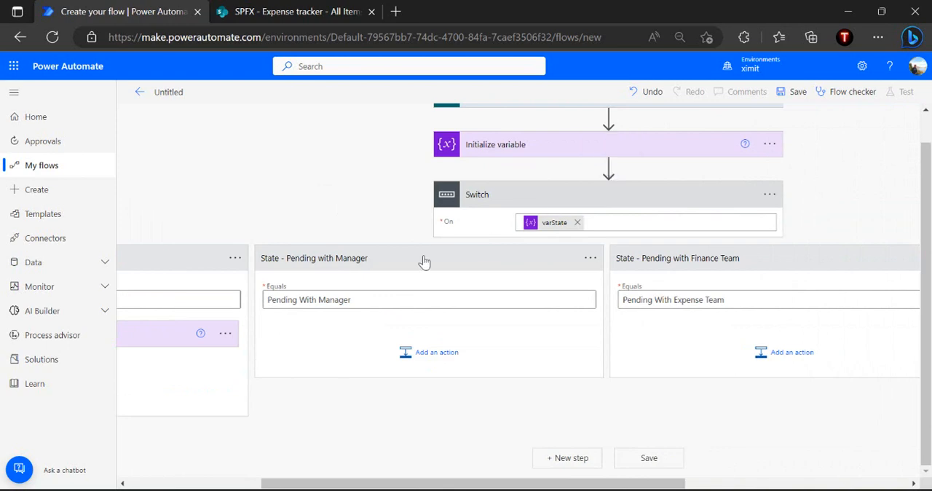
click(555, 203)
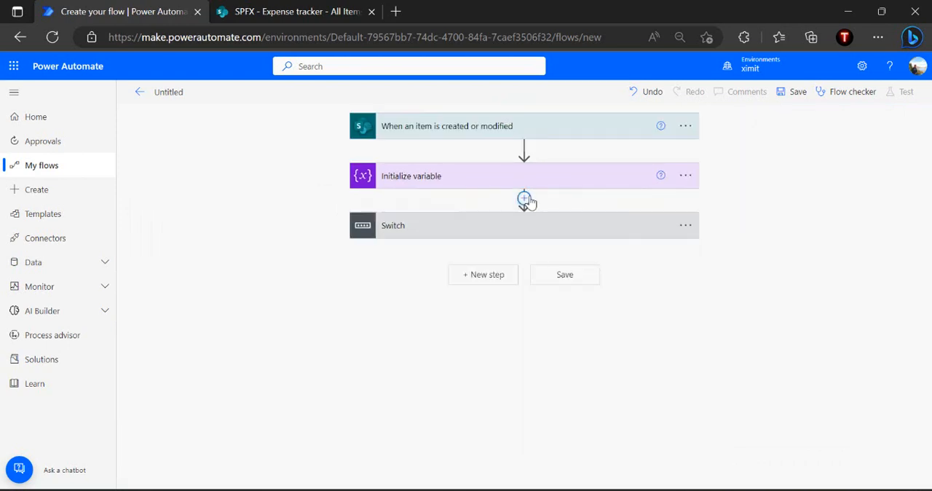
Insert a Do until control between the Initialize variable action and the Switch
click(526, 199)
click(530, 216)
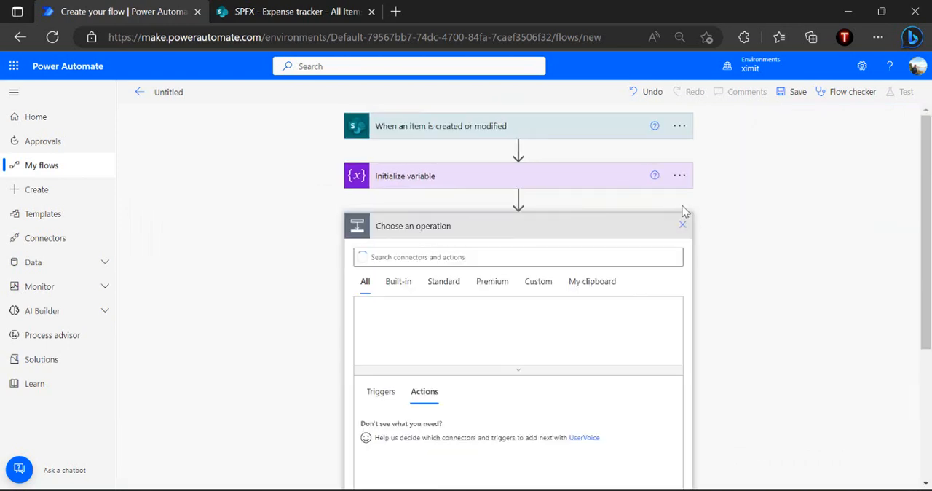
text(do until)
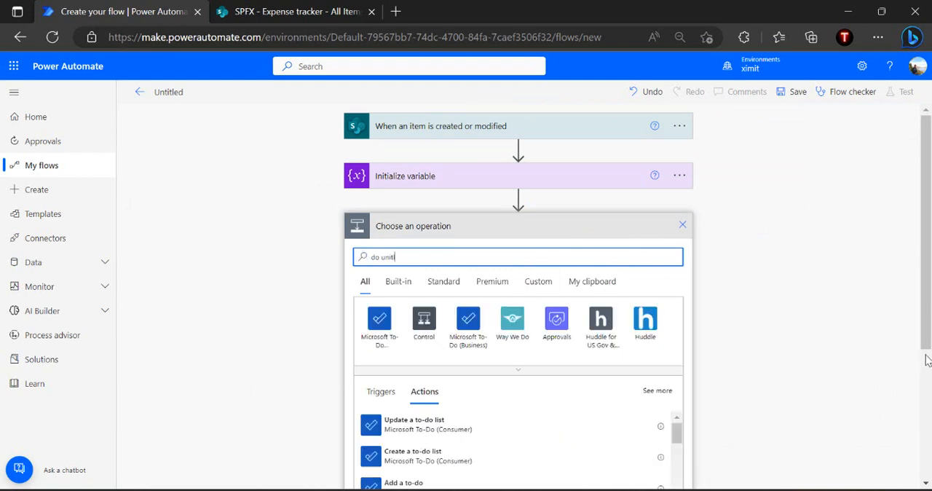
scroll(927, 375, down, 3)
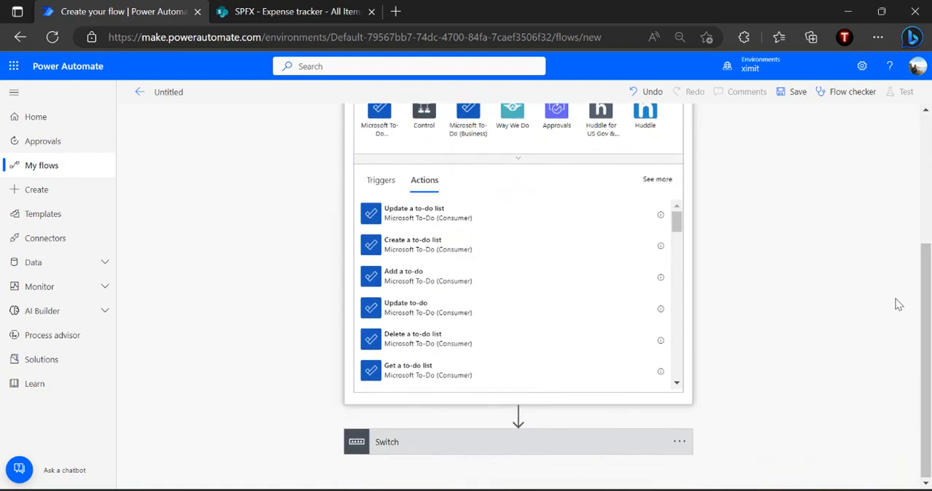
scroll(898, 304, up, 2)
key(BackSpace)
key(BackSpace)
key(BackSpace)
text(l)
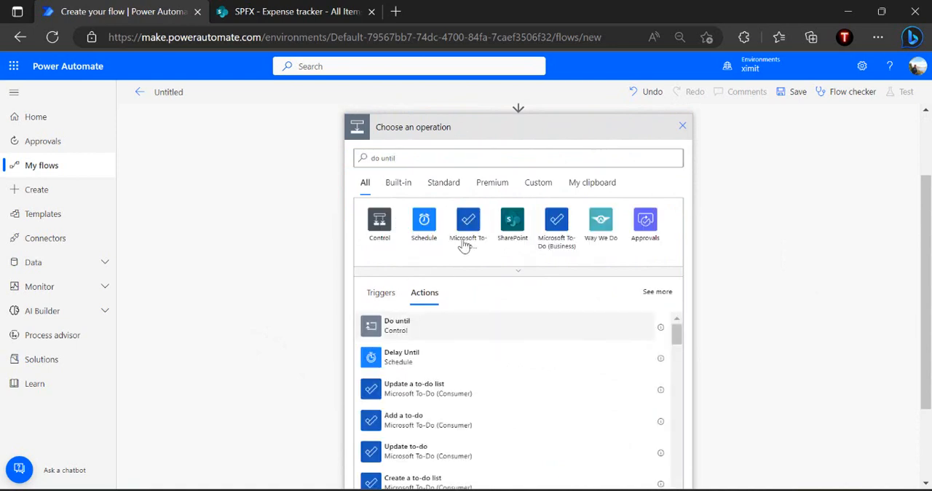
click(408, 325)
Set the Do until condition to varState is equal to "Completed", and move the Switch inside the loop
click(435, 253)
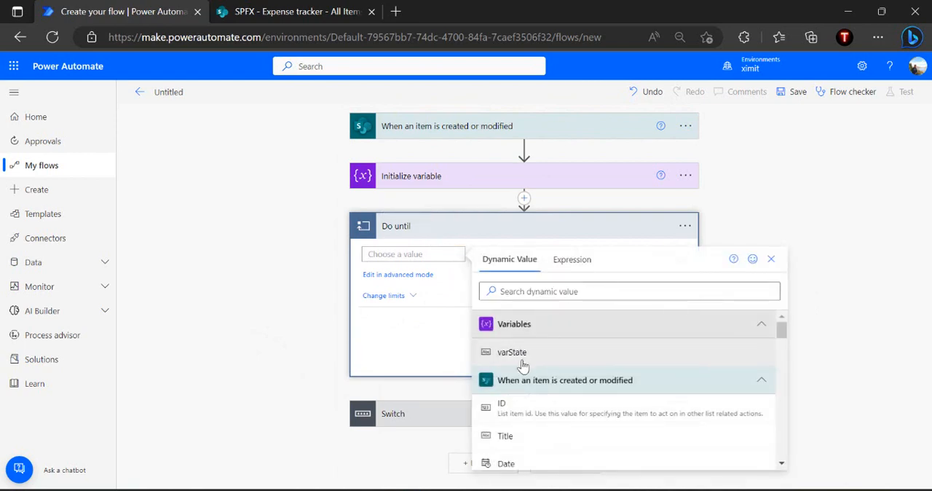
click(521, 362)
click(602, 254)
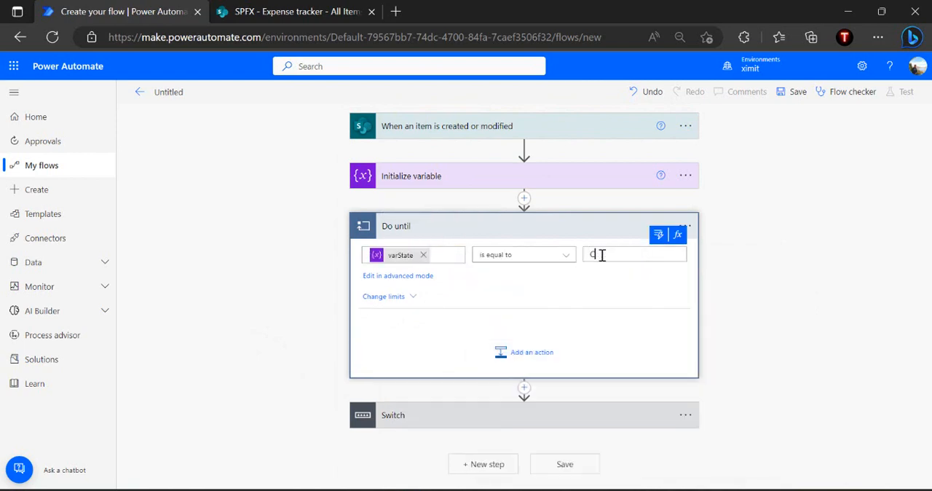
double_click(612, 255)
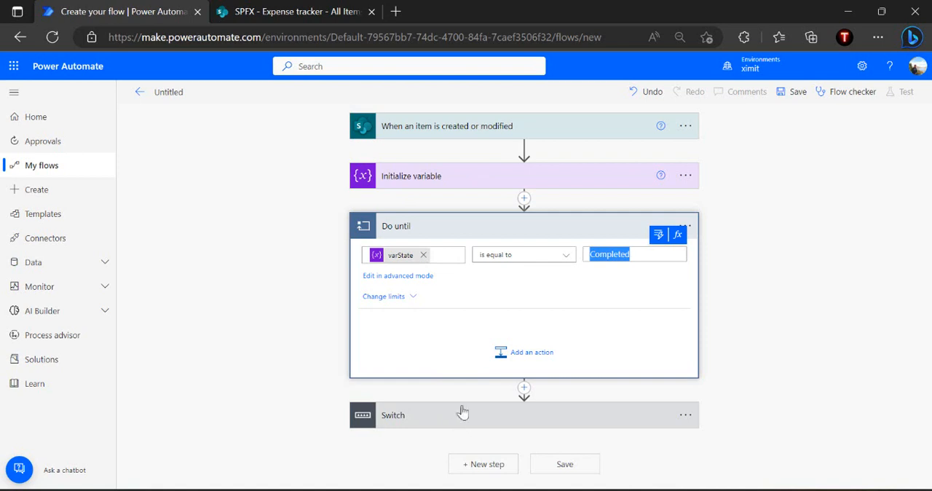
drag(576, 428, 584, 330)
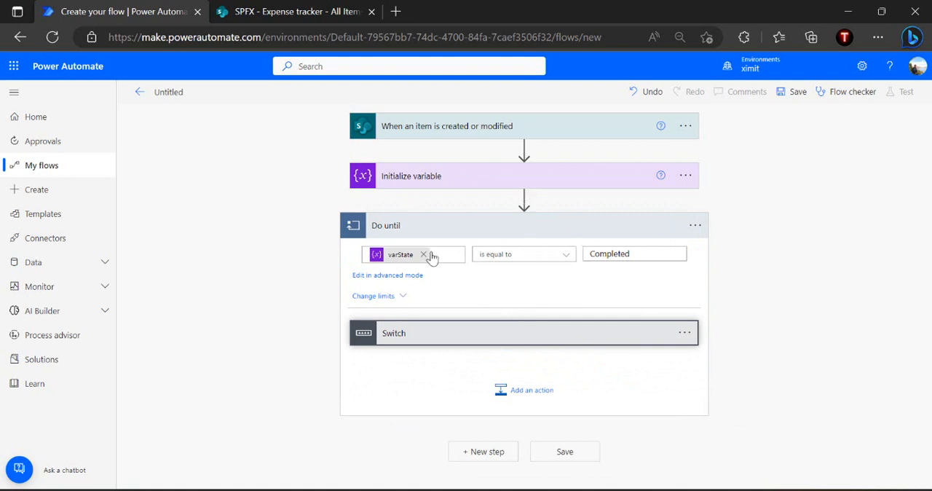
Change the Do until limits to a count of 5000 and a timeout of PT24H, and expand the Switch inside the loop
click(384, 297)
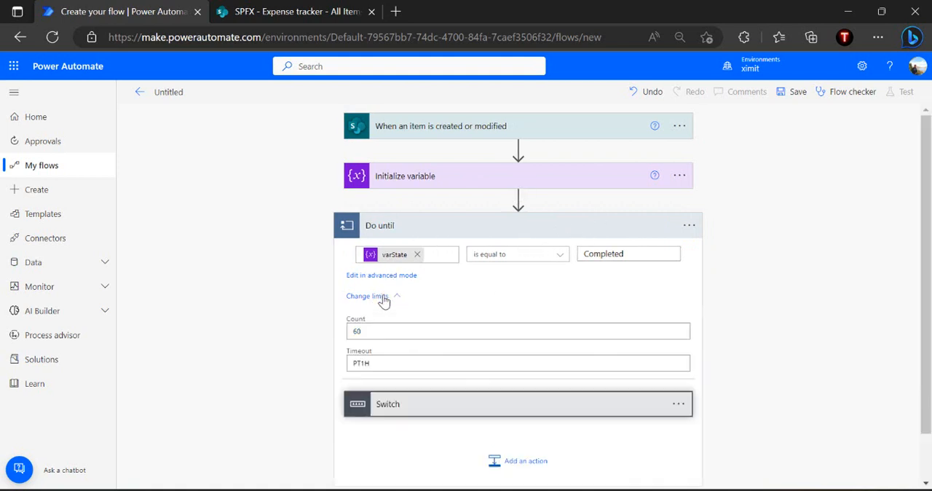
click(373, 332)
key(BackSpace)
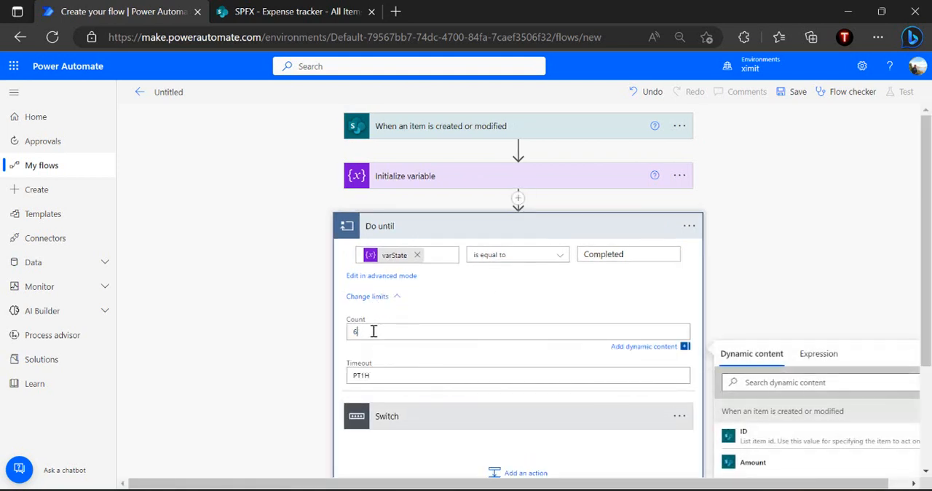
click(423, 316)
click(367, 363)
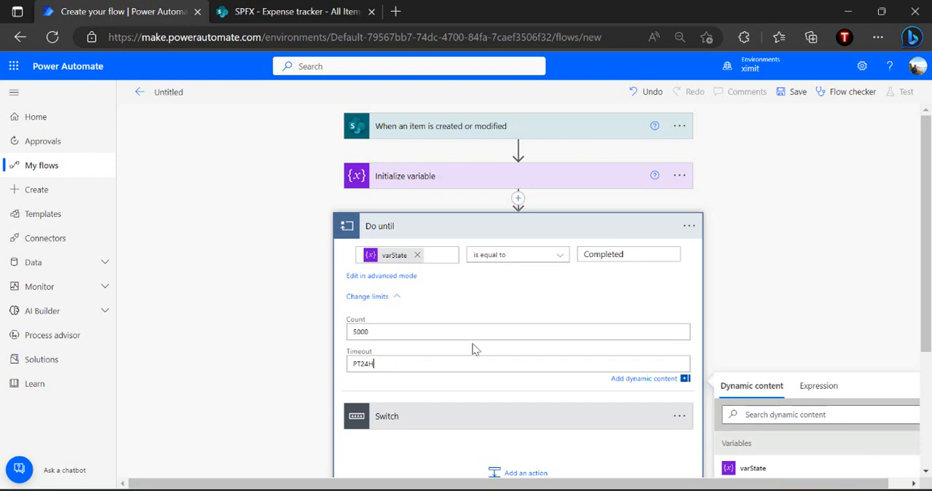
click(450, 353)
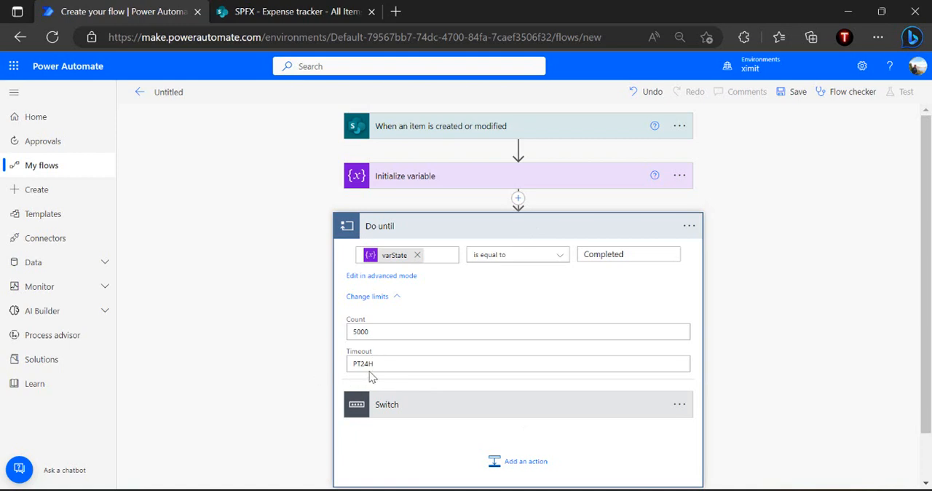
click(447, 401)
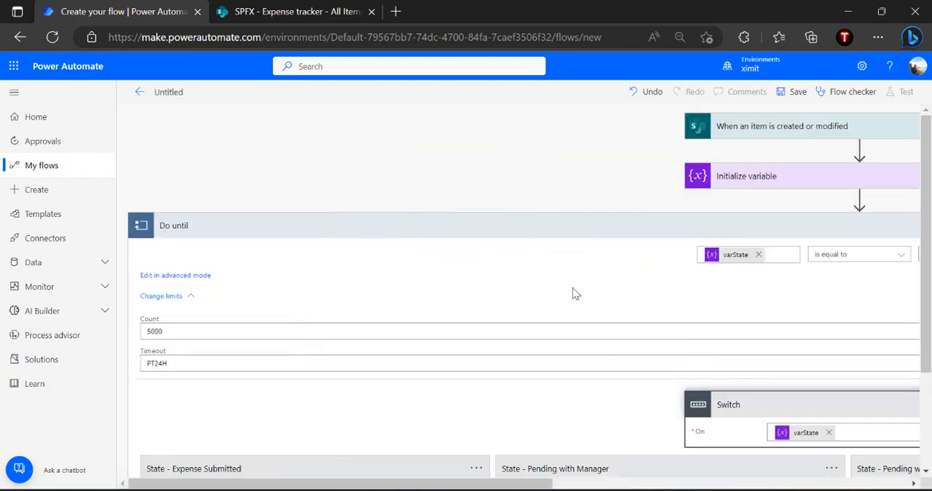
Hide the Do until limits and review the Set variable action in the State - Expense Submitted case
scroll(574, 294, down, 2)
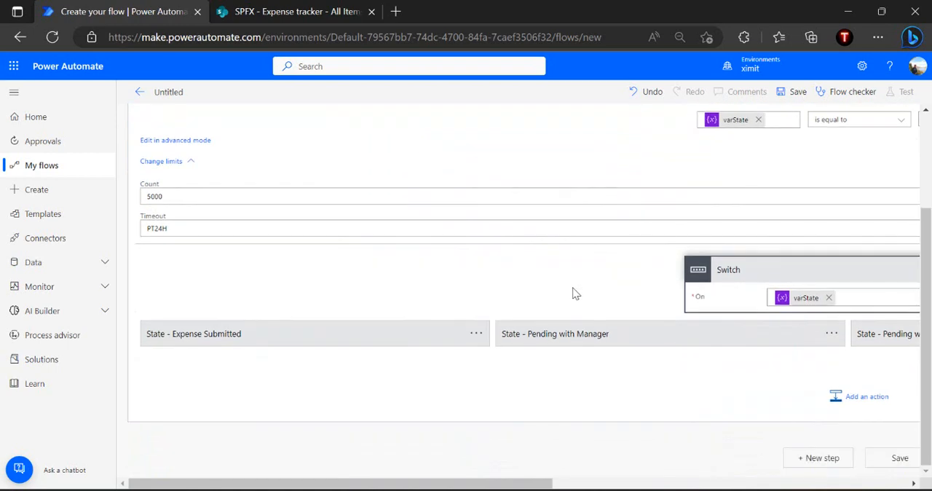
click(158, 163)
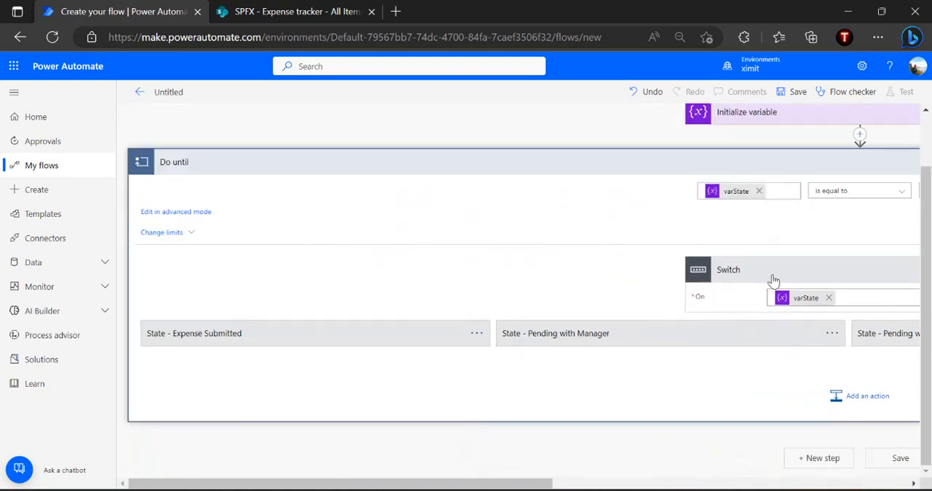
click(349, 334)
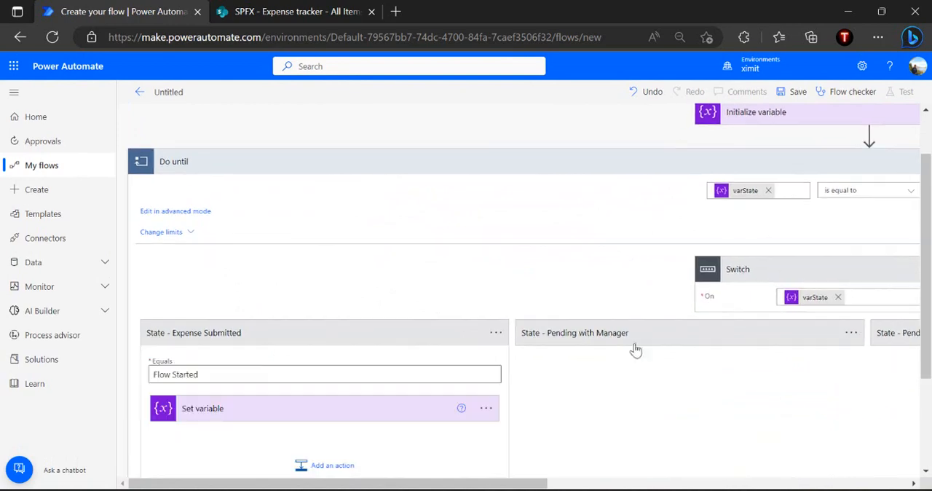
scroll(667, 352, down, 1)
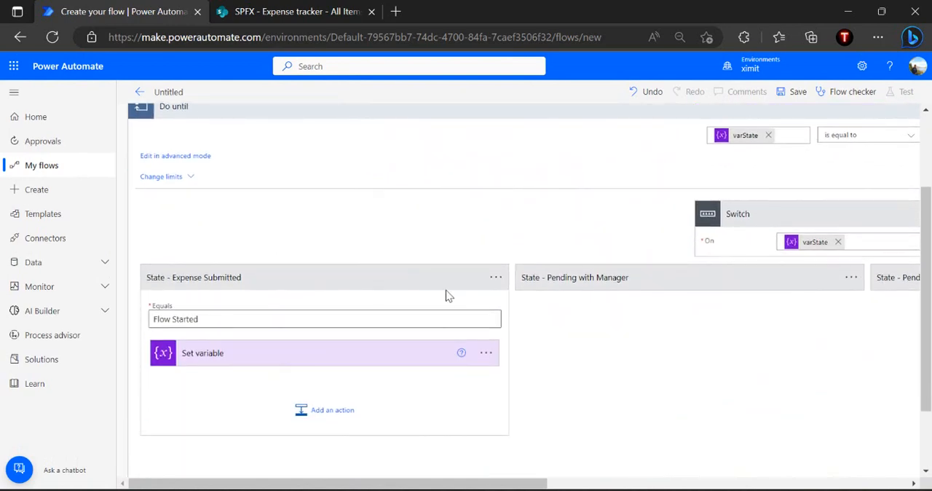
click(283, 365)
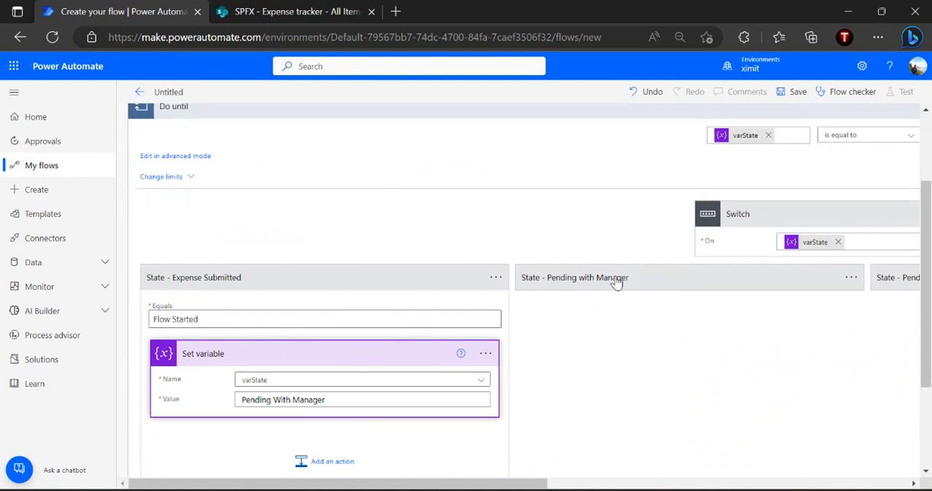
click(381, 357)
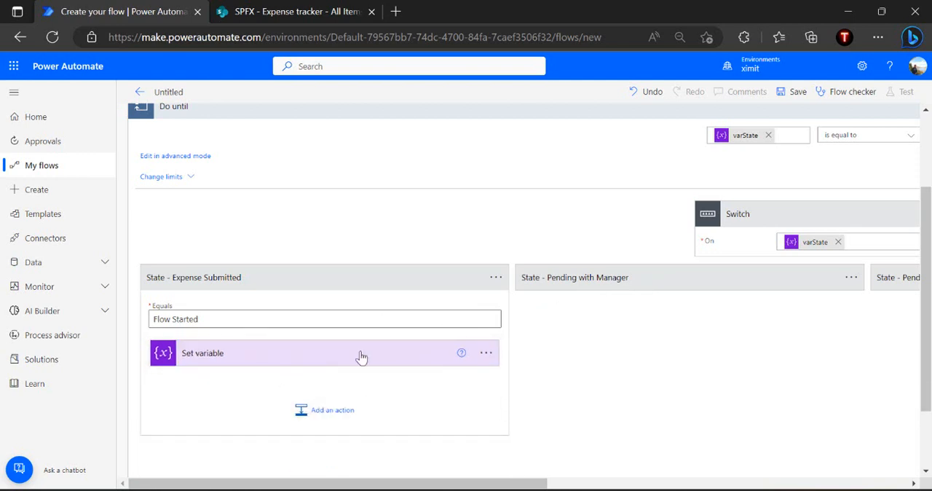
Expand the State - Pending with Manager case and add a Scope control inside it
click(699, 288)
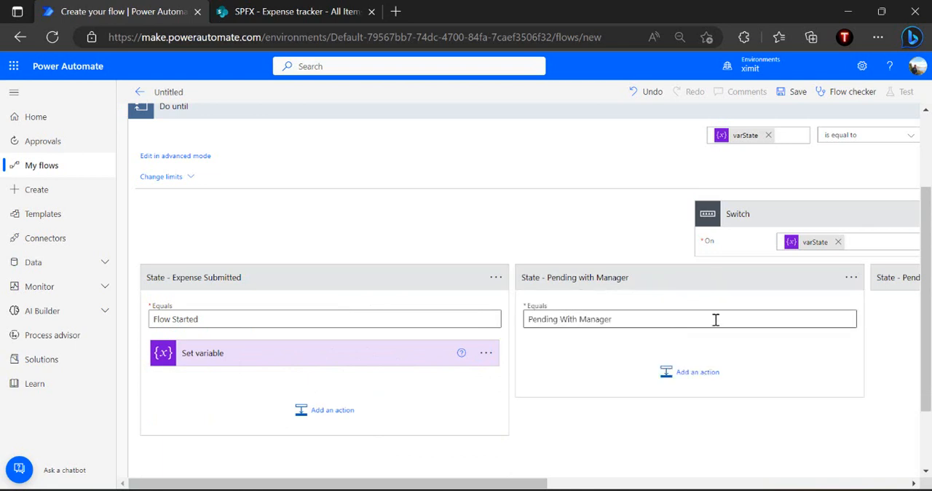
click(710, 375)
text(scope)
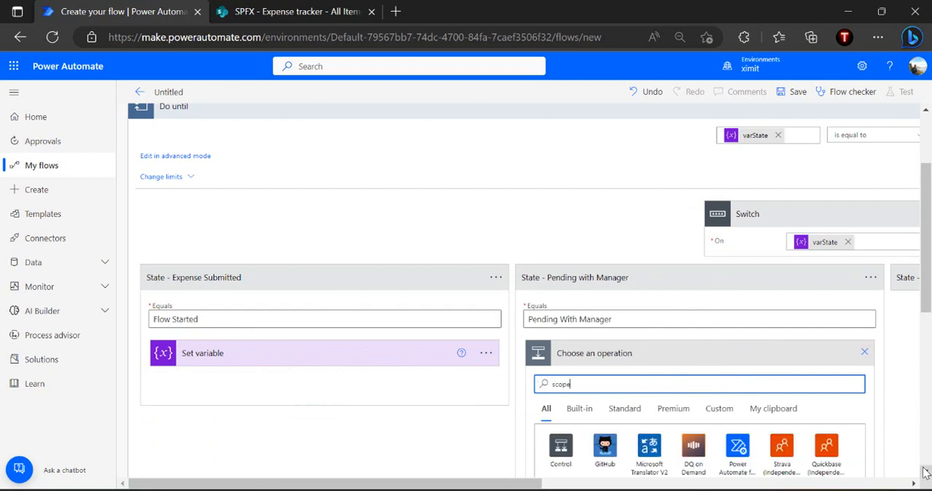
scroll(924, 474, down, 1)
scroll(924, 473, down, 1)
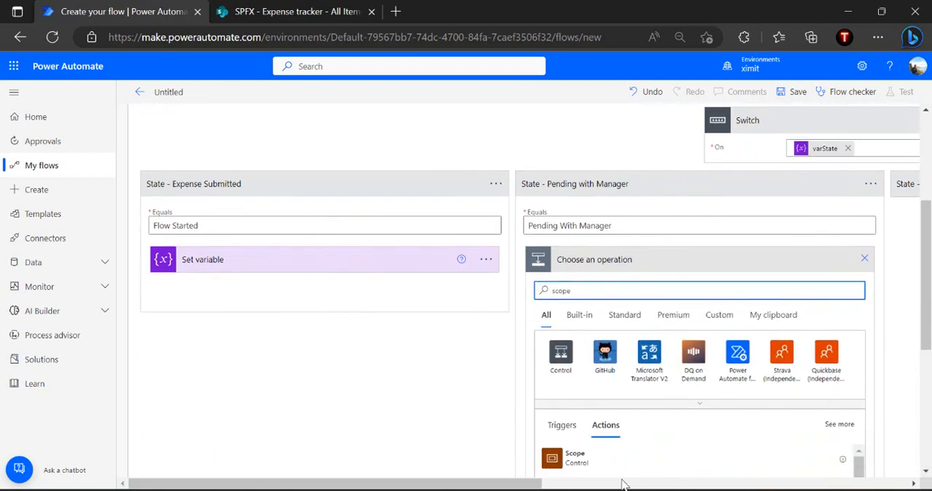
click(641, 466)
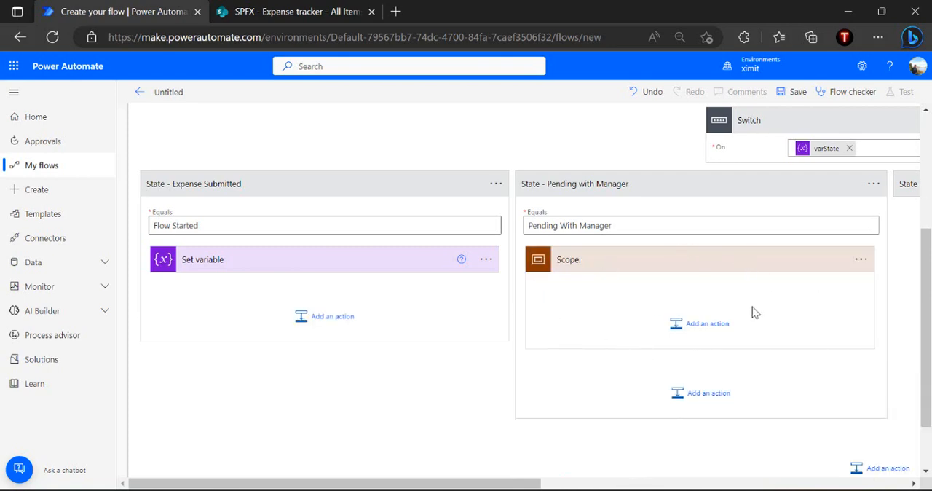
Add a Start and wait for an approval action inside the Scope, with approval type Custom Responses – Wait for one response
click(703, 324)
text(sta)
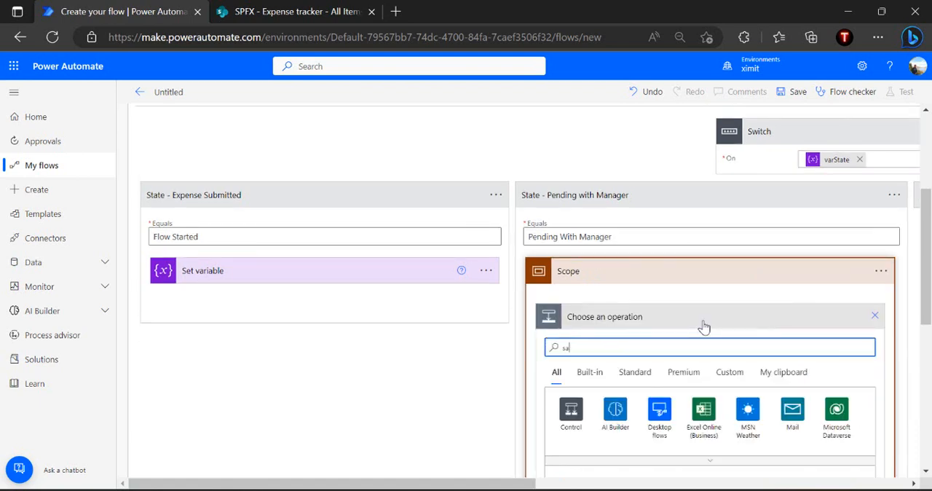
text(rt appro)
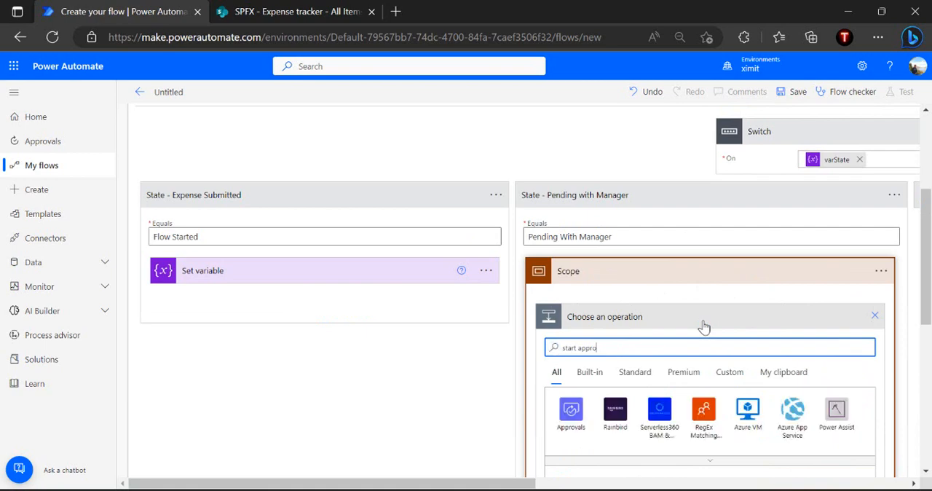
scroll(704, 328, down, 2)
click(630, 423)
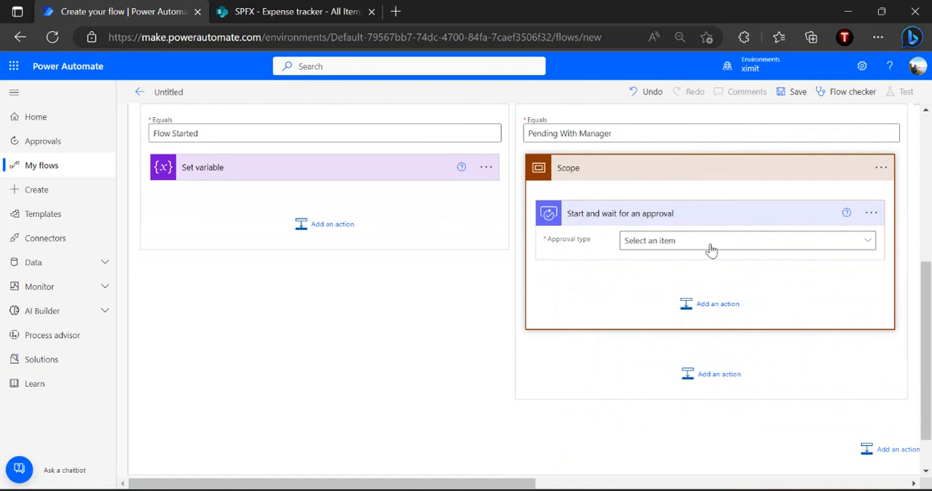
click(679, 247)
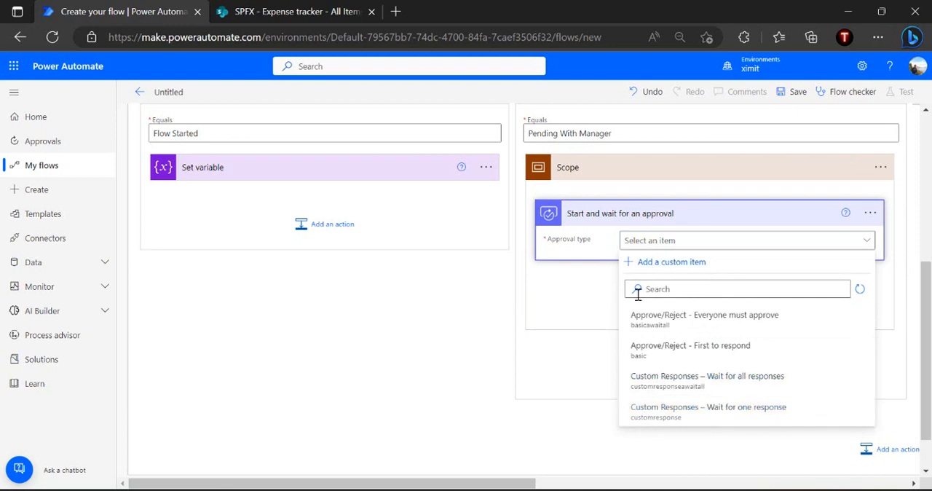
click(669, 410)
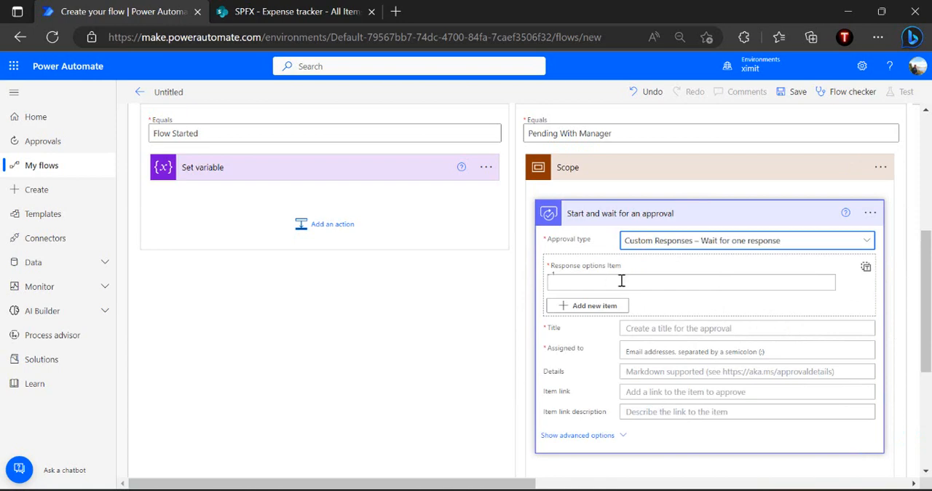
Add the approval response options "Approved (Send to Finance Team)" and "Rejected (Send back to Requestor)"
click(622, 280)
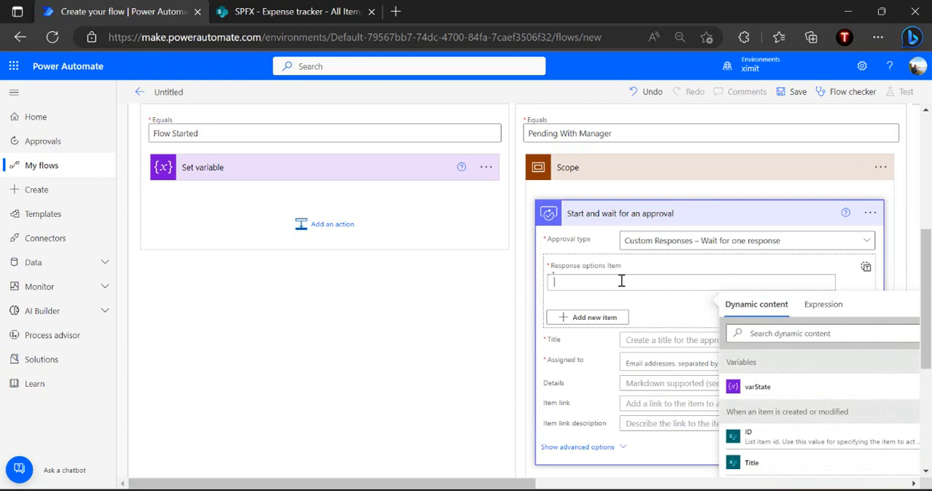
text(Approv)
click(631, 312)
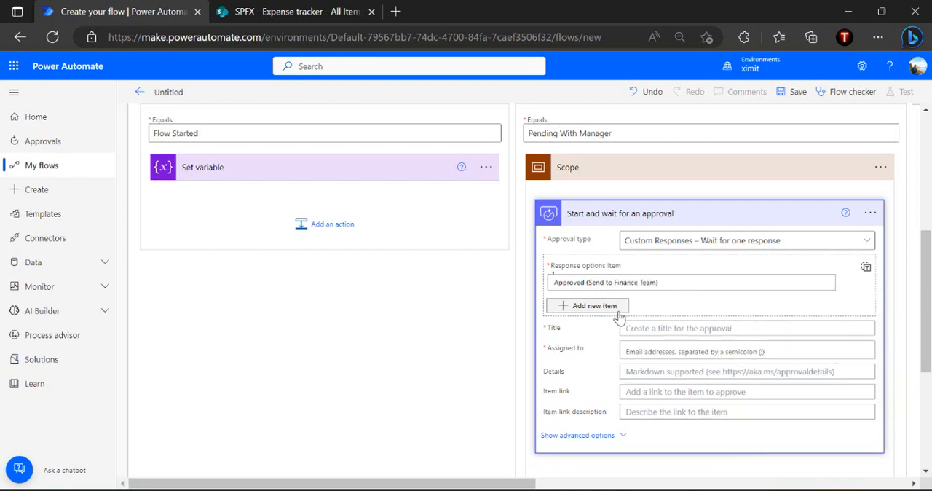
click(604, 307)
click(614, 325)
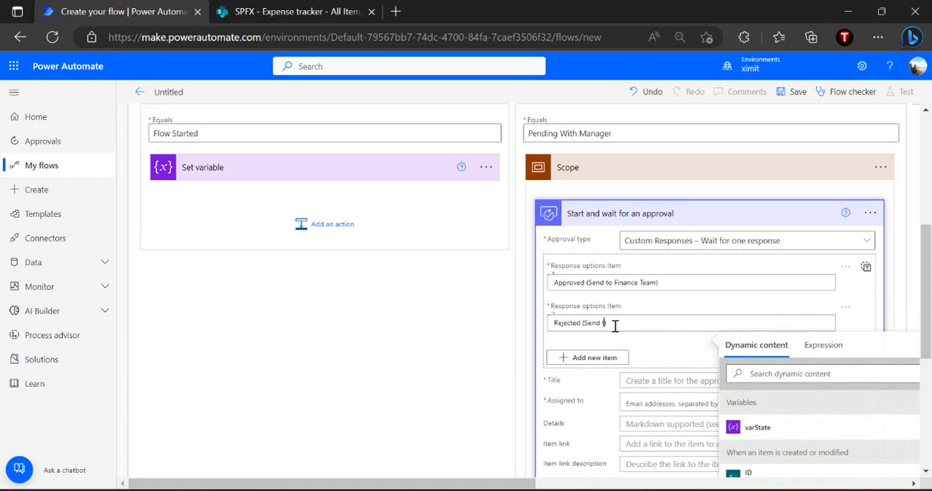
click(661, 356)
Title the approval "New expense waiting for your approval" and assign it to the approver found by name
click(660, 369)
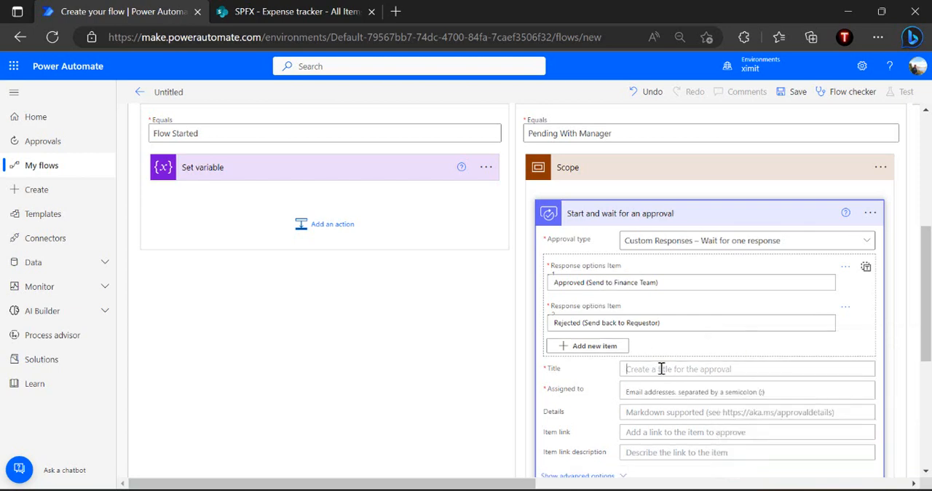
text(New expense waiting for y)
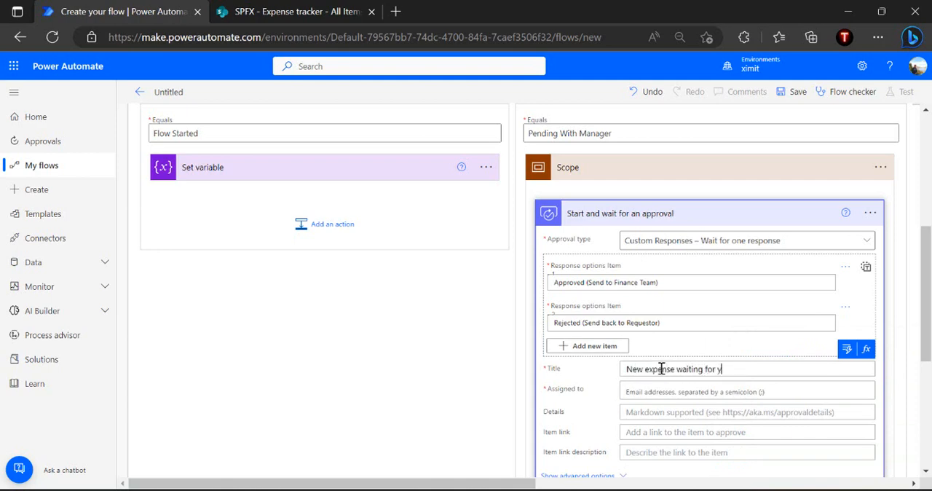
text(approval)
click(714, 393)
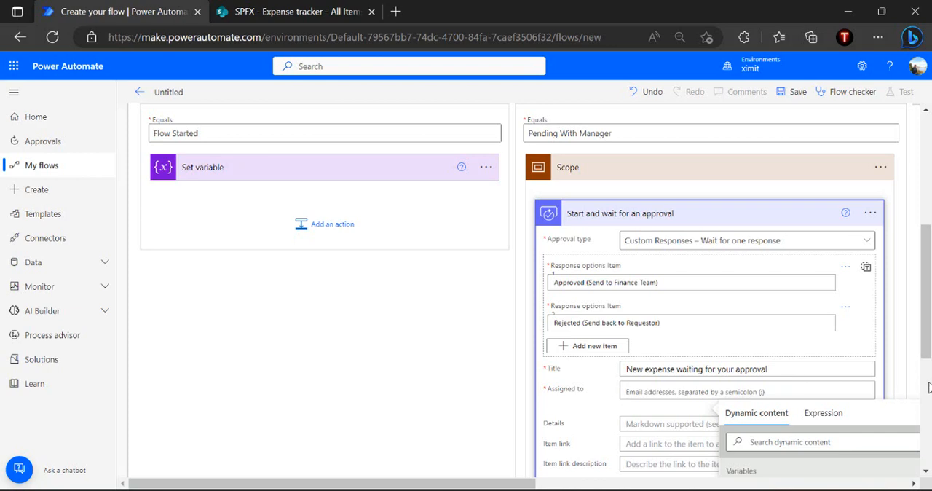
scroll(928, 387, down, 4)
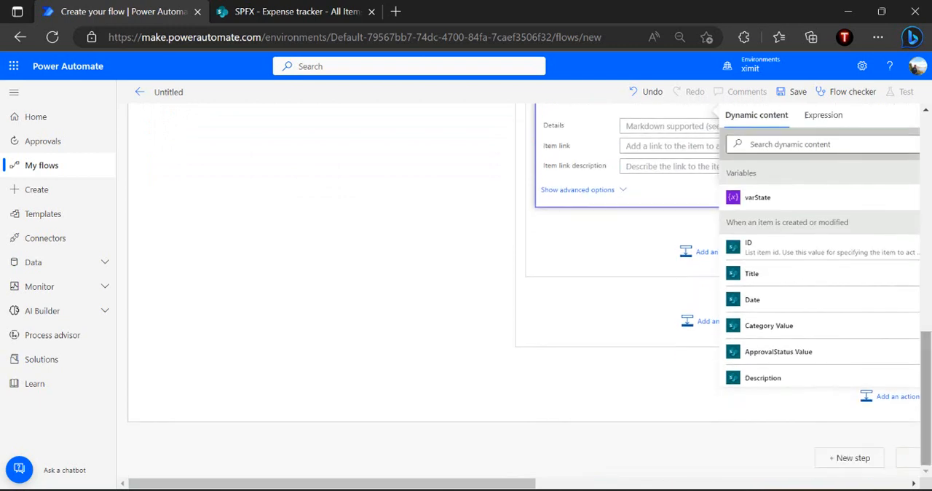
scroll(832, 181, up, 1)
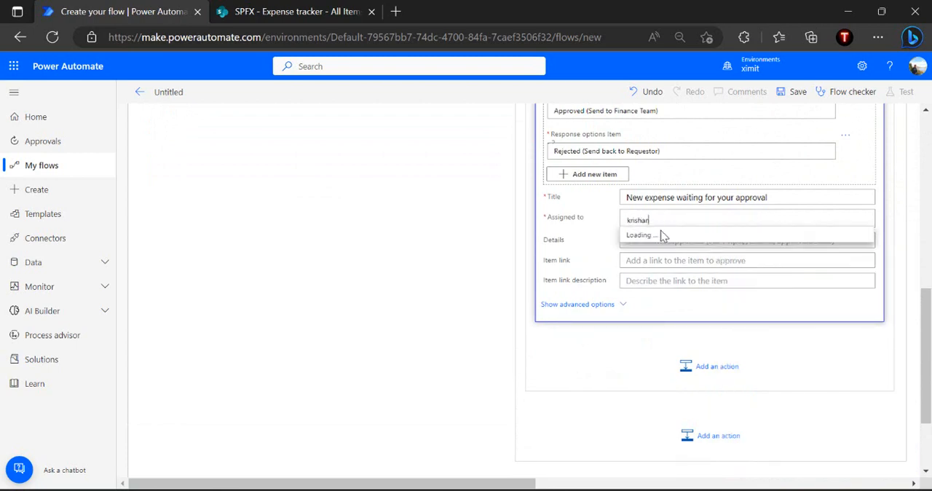
click(668, 241)
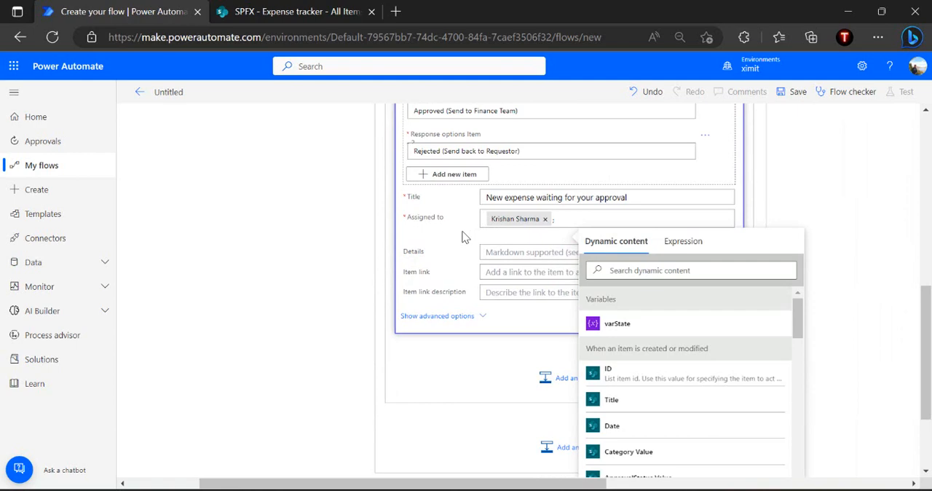
Enter "Please approve expense item" as the approval details
click(509, 252)
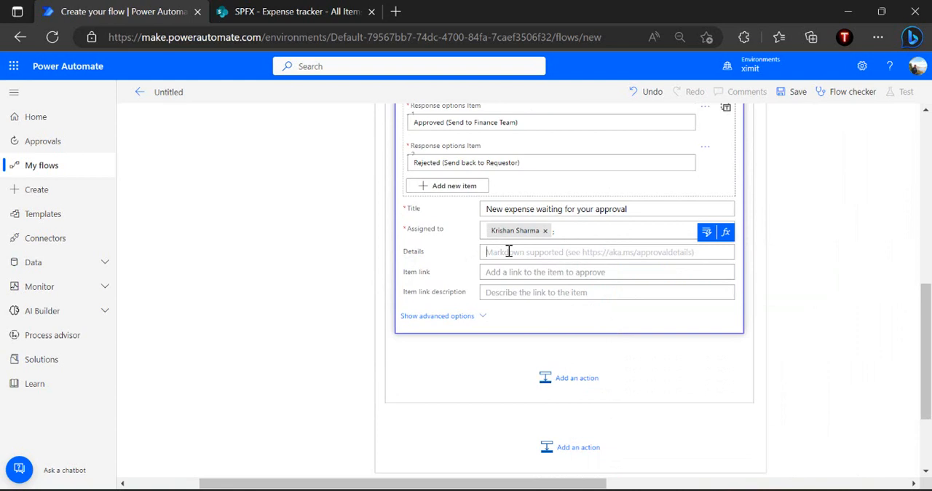
text(Please approve expe)
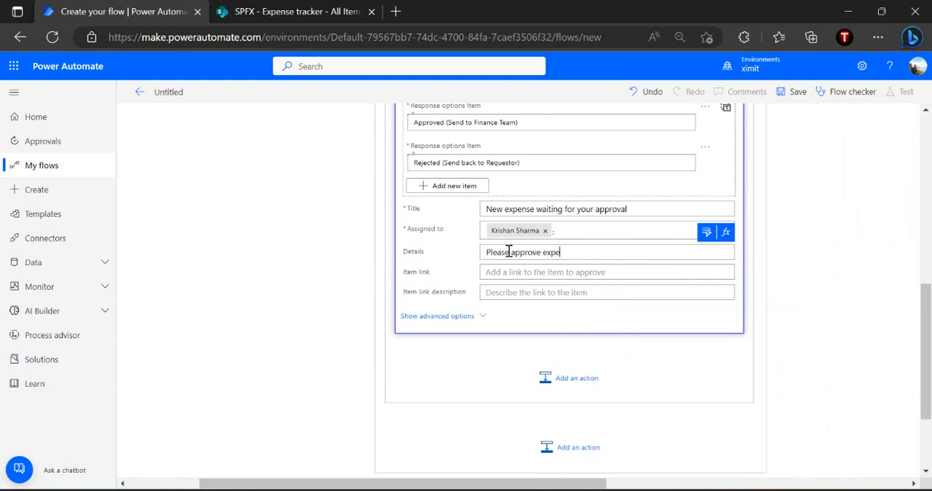
text(nse item)
Set the approval's item link to the trigger's Link to item value, with the description "Link to expense item"
click(705, 253)
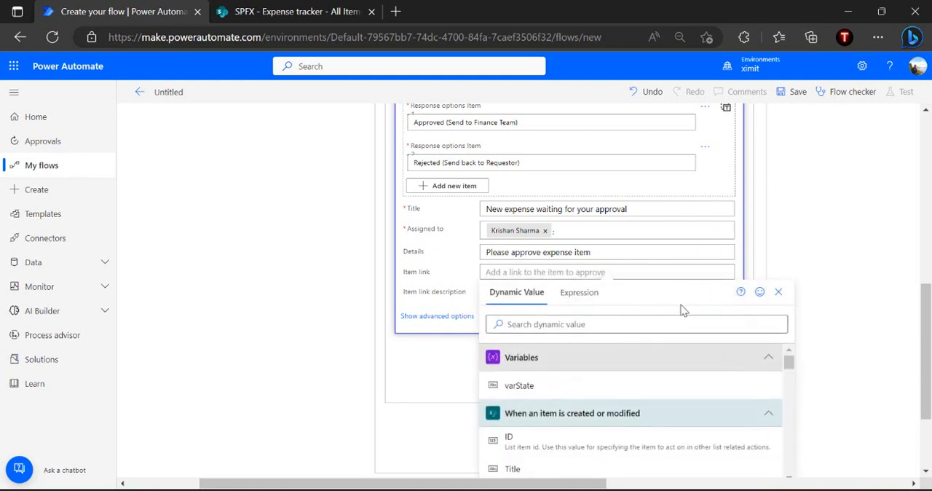
click(658, 322)
text(link)
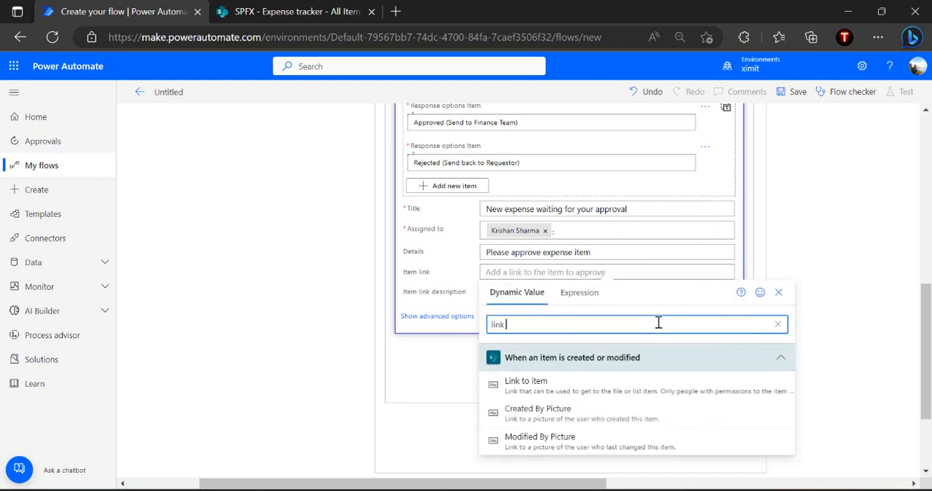
click(593, 384)
click(559, 295)
text(Link t)
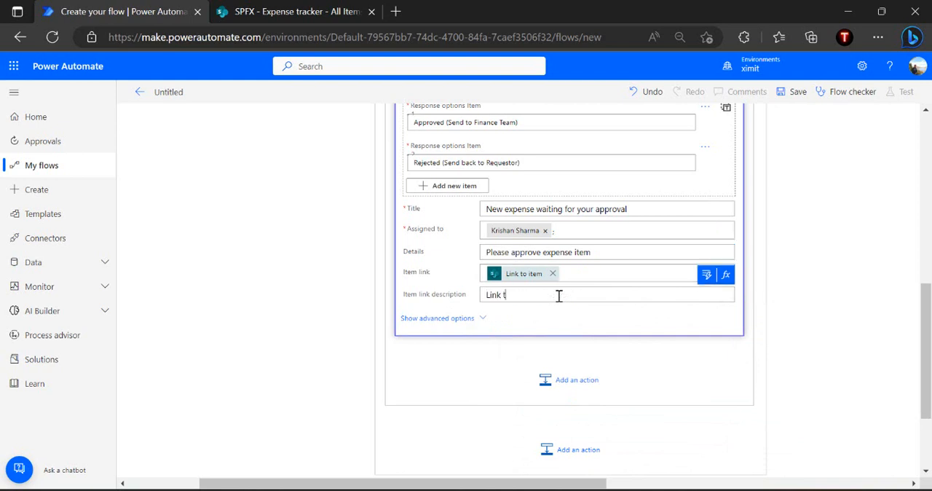
text(o expense item)
Set Enable reassignment to No in the approval's advanced options and collapse the approval action
click(470, 328)
scroll(477, 337, down, 1)
scroll(477, 337, down, 1)
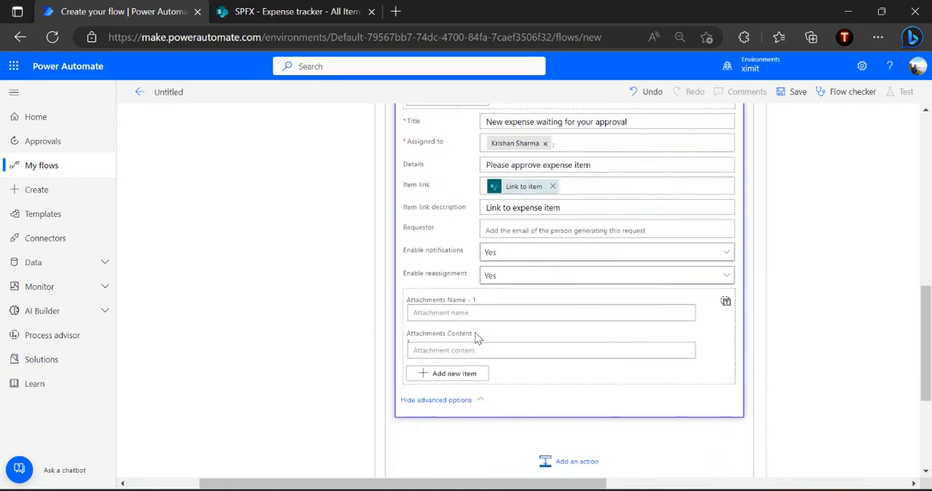
click(495, 279)
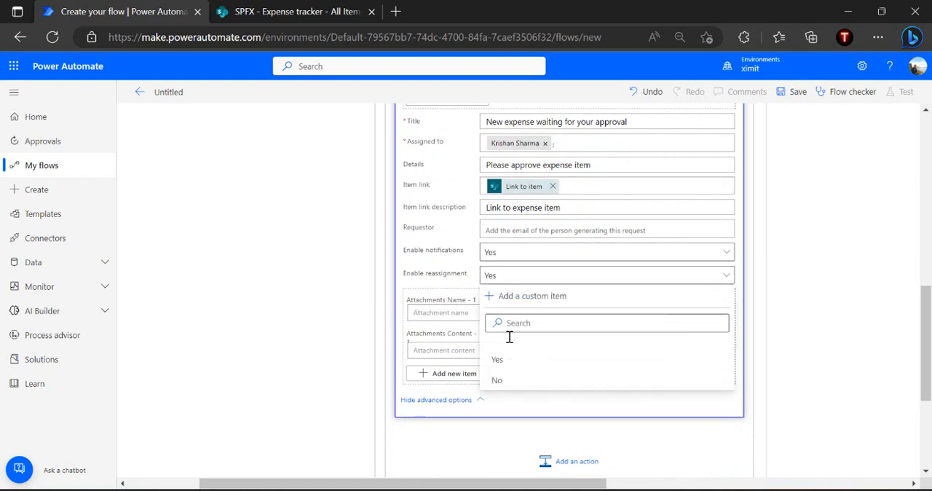
click(502, 382)
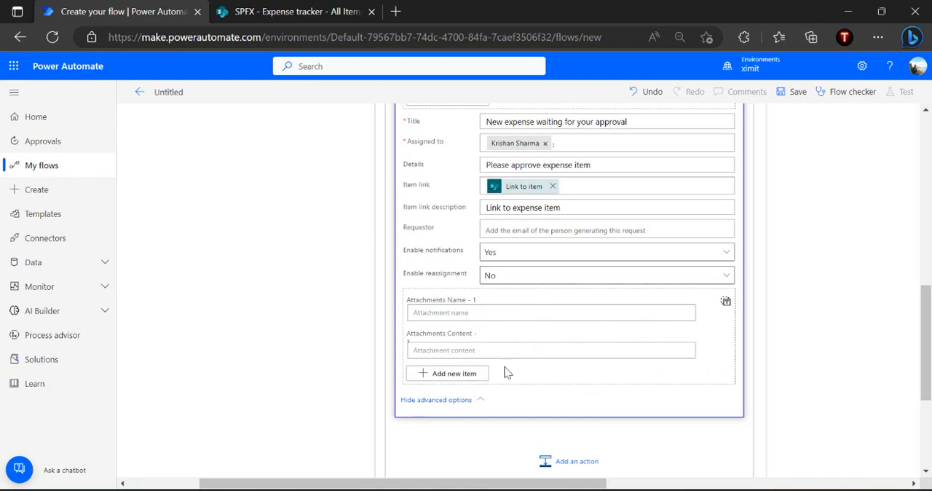
scroll(643, 292, up, 3)
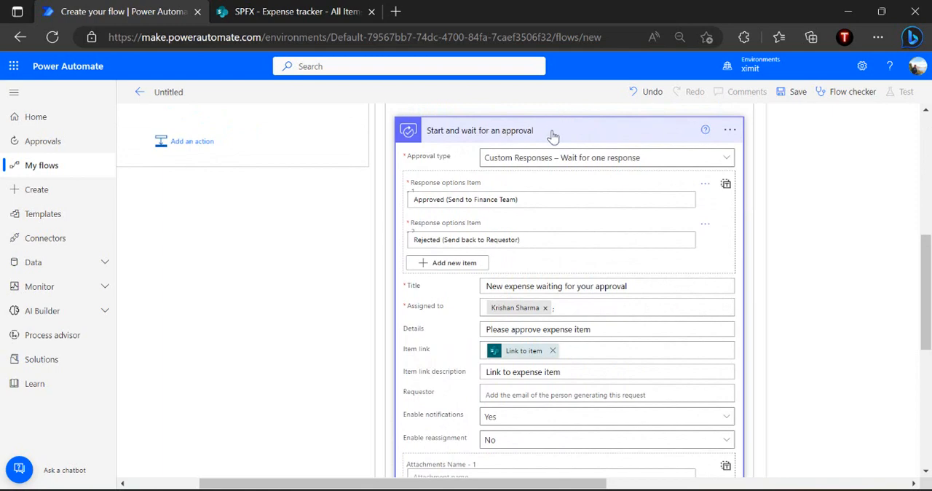
click(552, 136)
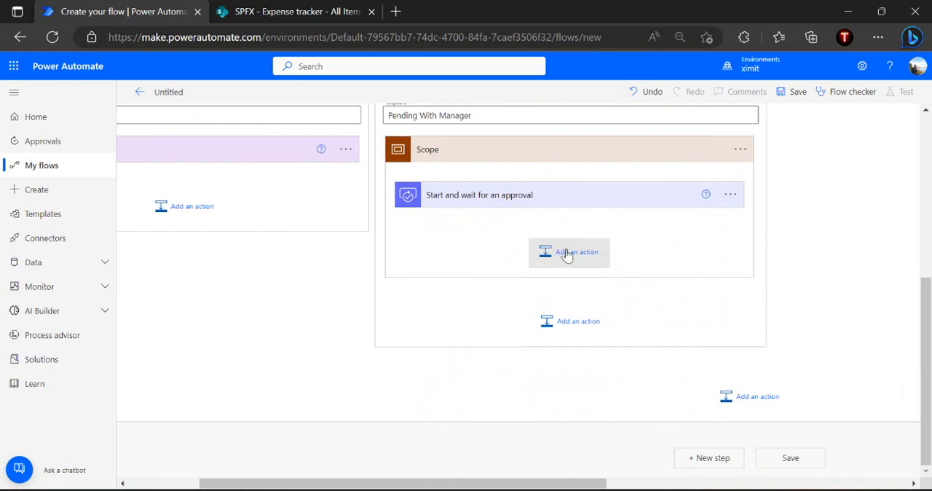
Add a Condition after the approval action inside the scope of the Pending with Manager case
click(598, 255)
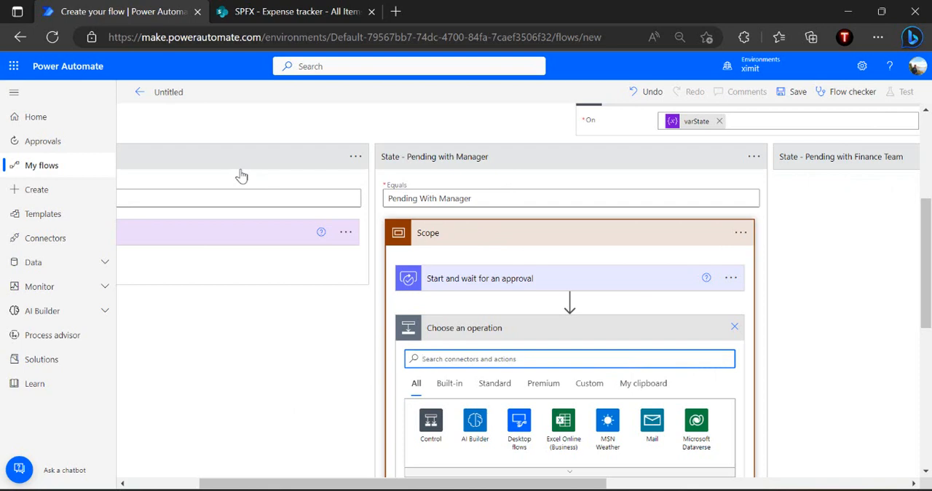
scroll(241, 176, left, 4)
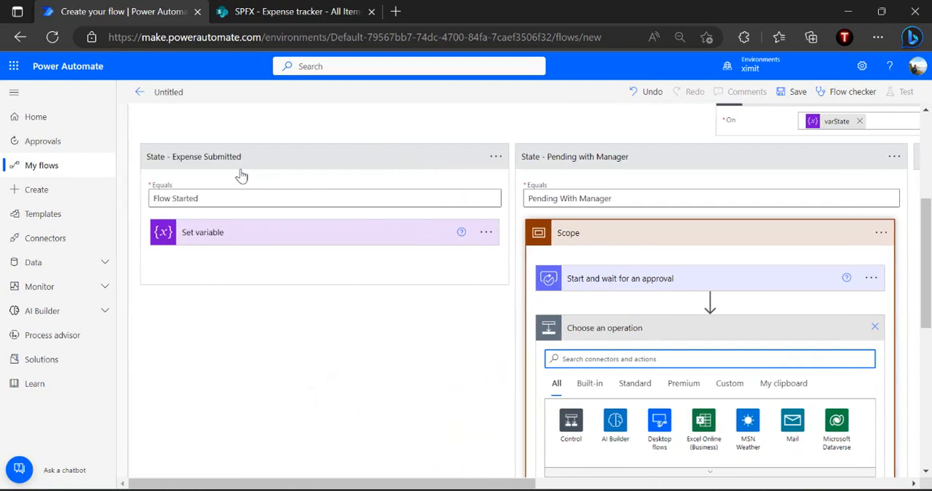
scroll(242, 176, right, 3)
text(condition)
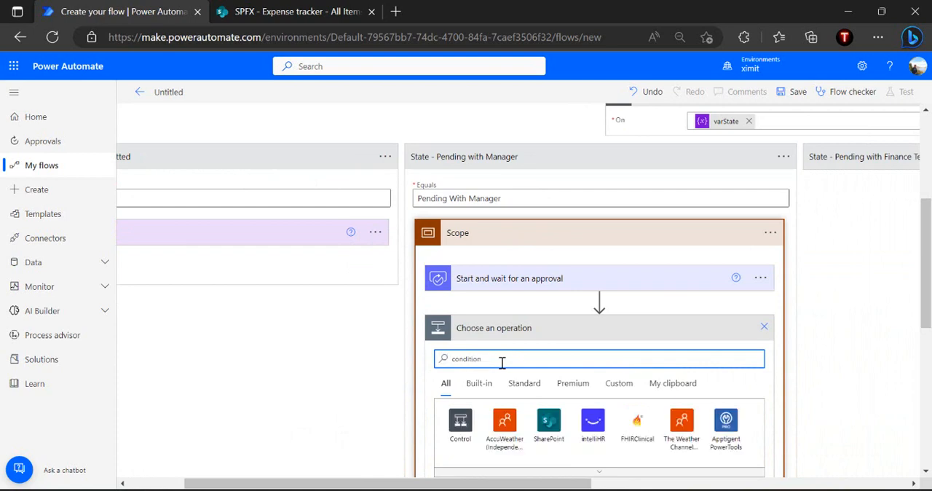
scroll(503, 363, down, 2)
click(517, 429)
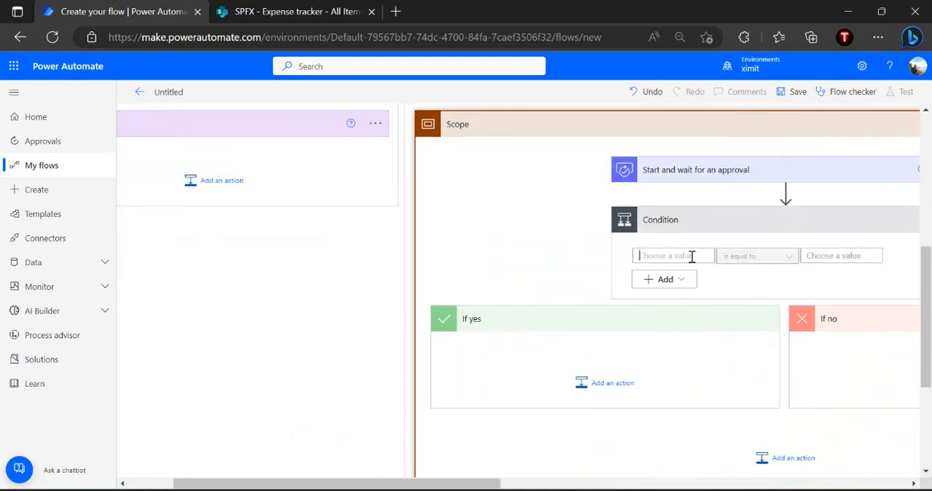
Set the condition's first value to the approval's Outcome dynamic value
click(691, 255)
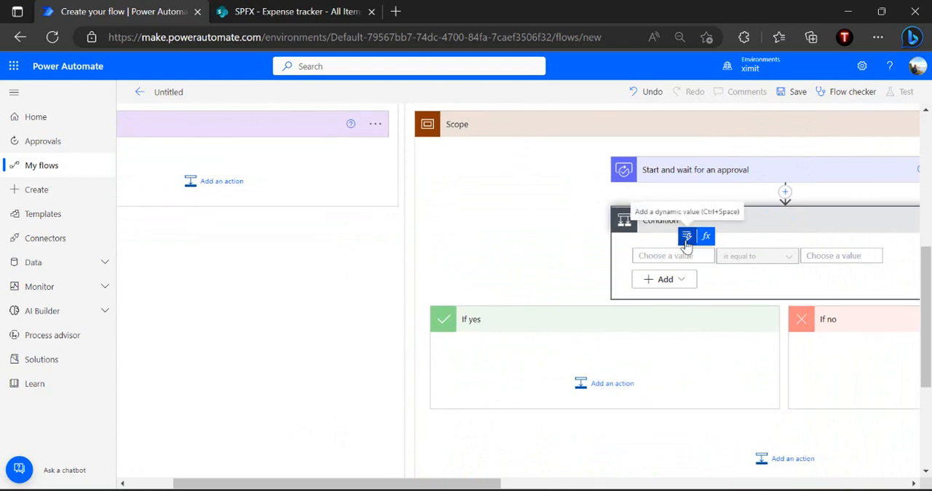
click(686, 240)
click(711, 308)
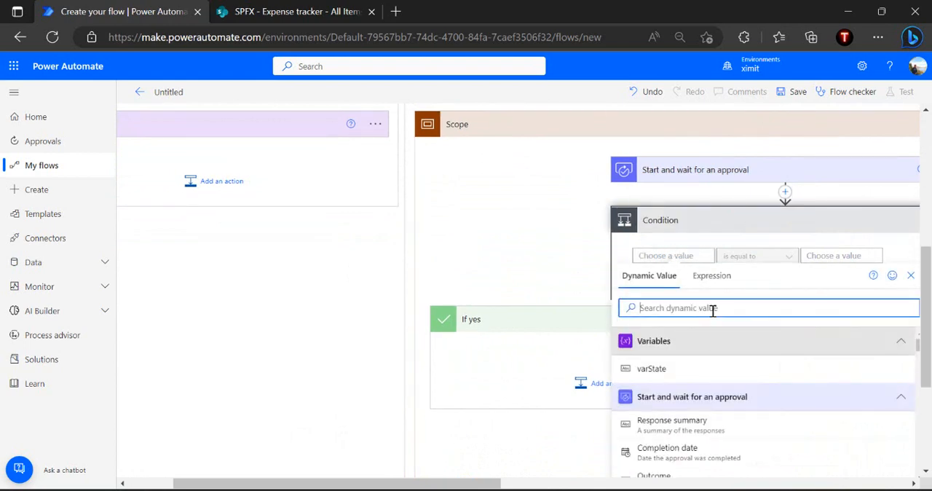
text(outo)
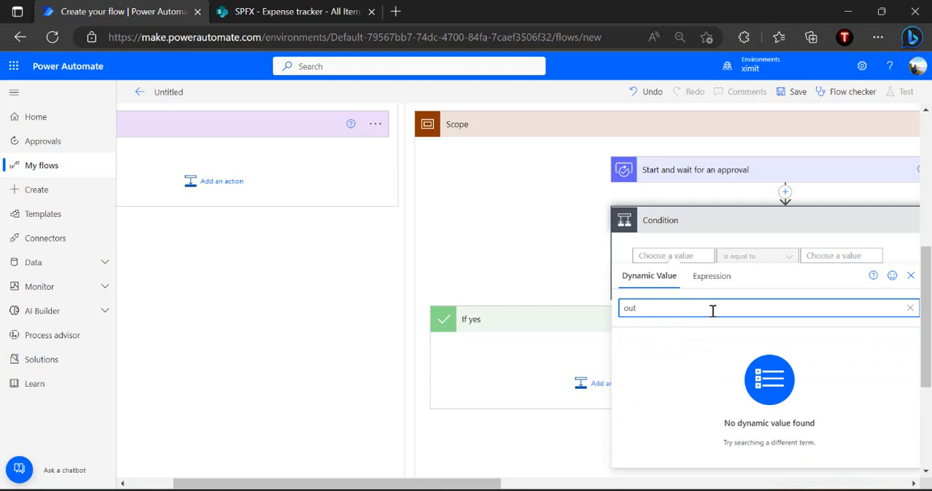
click(665, 370)
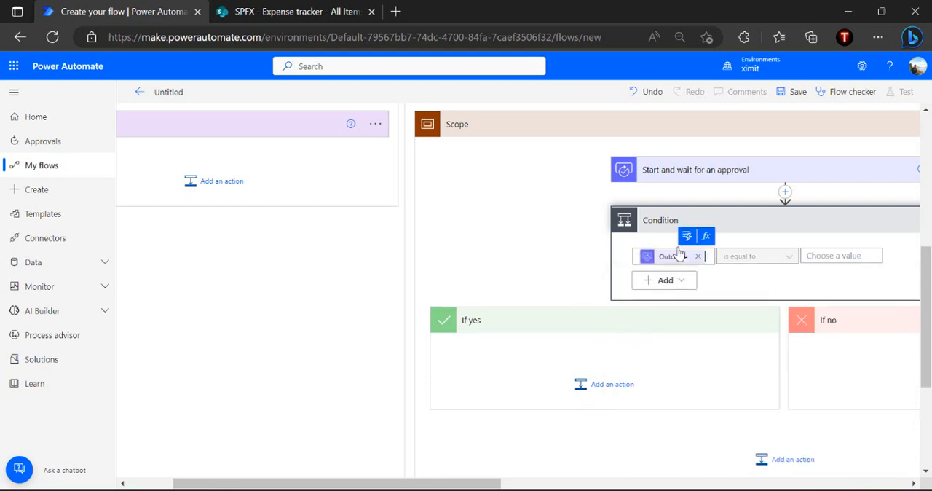
Copy the approval's first response option, "Approved (Send to Finance Team)", into the condition's comparison value
click(739, 172)
click(749, 236)
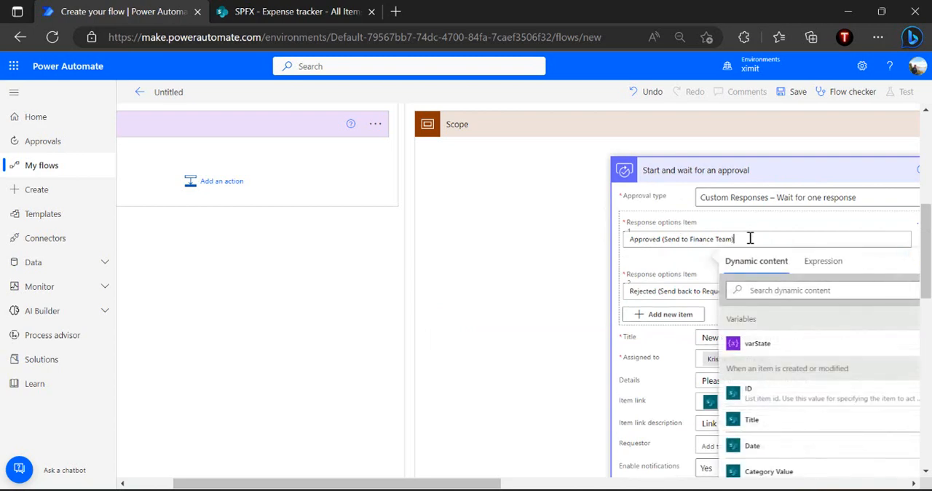
key(ctrl+a)
key(ctrl+c)
scroll(751, 237, down, 5)
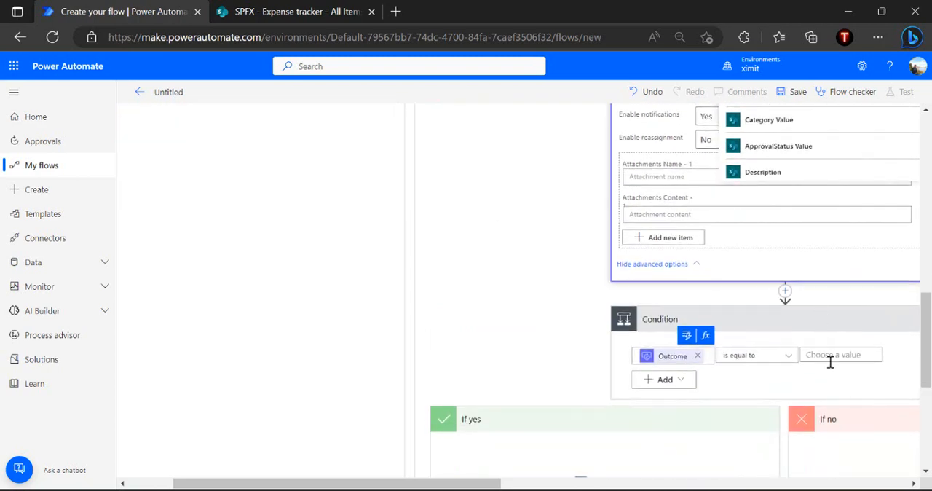
click(838, 355)
key(ctrl+v)
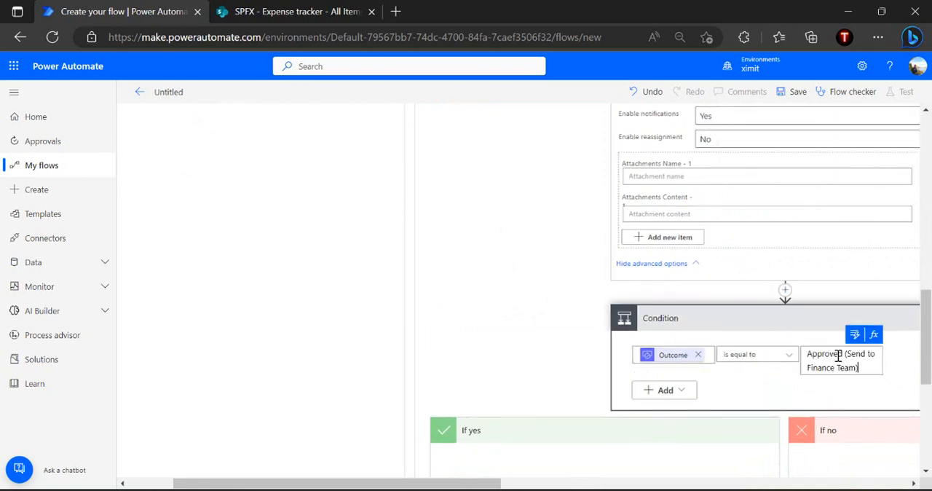
Add a Set variable action to the condition's If yes branch and select varState as its variable
scroll(767, 401, down, 3)
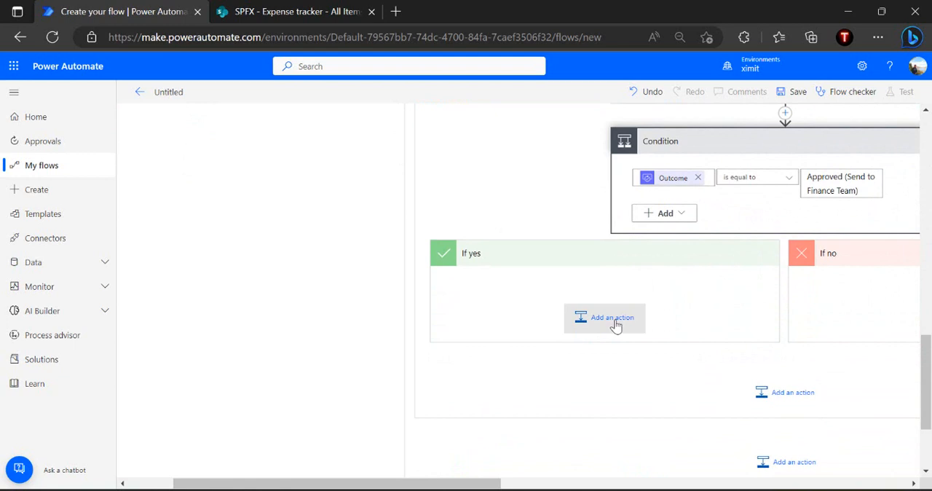
click(614, 318)
text(set variale)
key(BackSpace)
key(BackSpace)
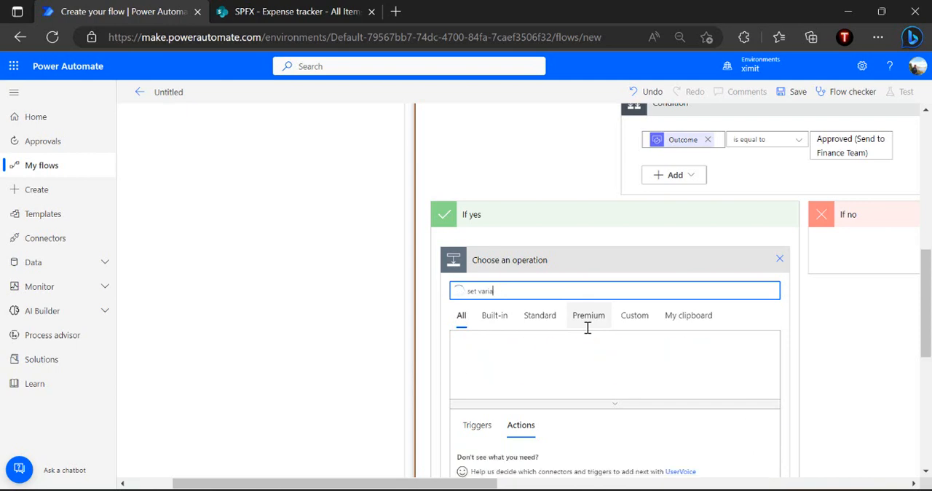
scroll(582, 326, down, 1)
key(BackSpace)
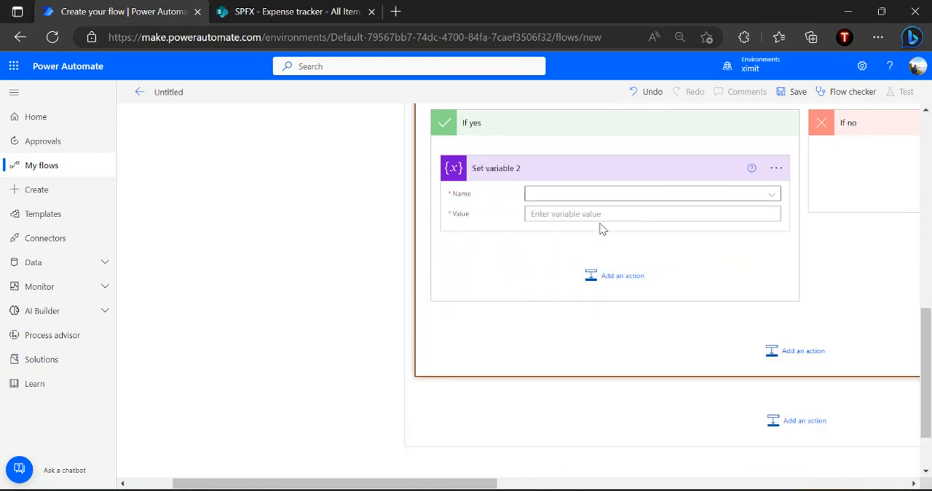
click(622, 198)
click(578, 233)
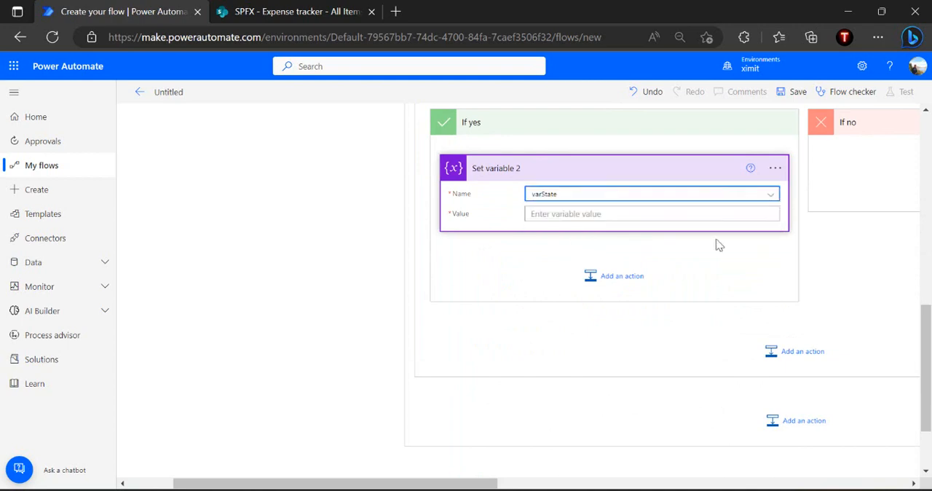
Set the If yes branch's varState value to "Pending With Expense Team", copied from the Pending with Finance Team case
scroll(876, 285, up, 3)
scroll(878, 286, right, 2)
scroll(877, 286, right, 2)
scroll(876, 288, up, 3)
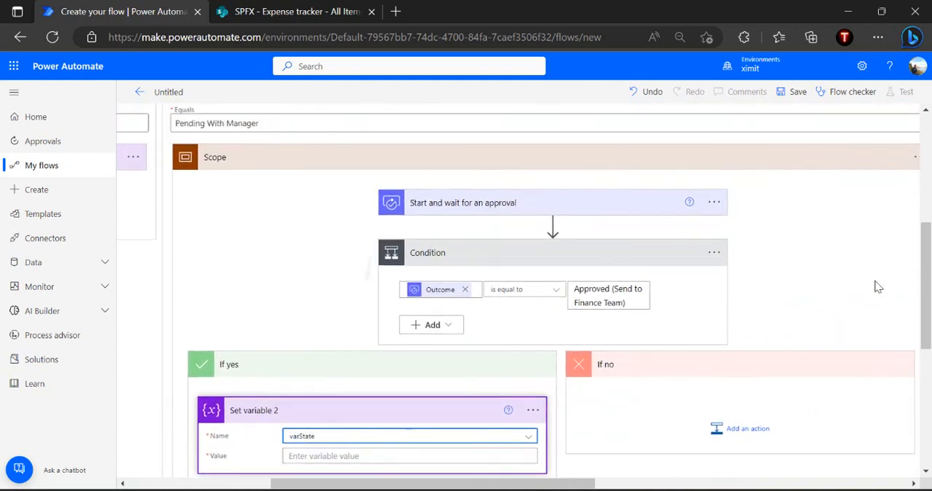
scroll(808, 182, right, 4)
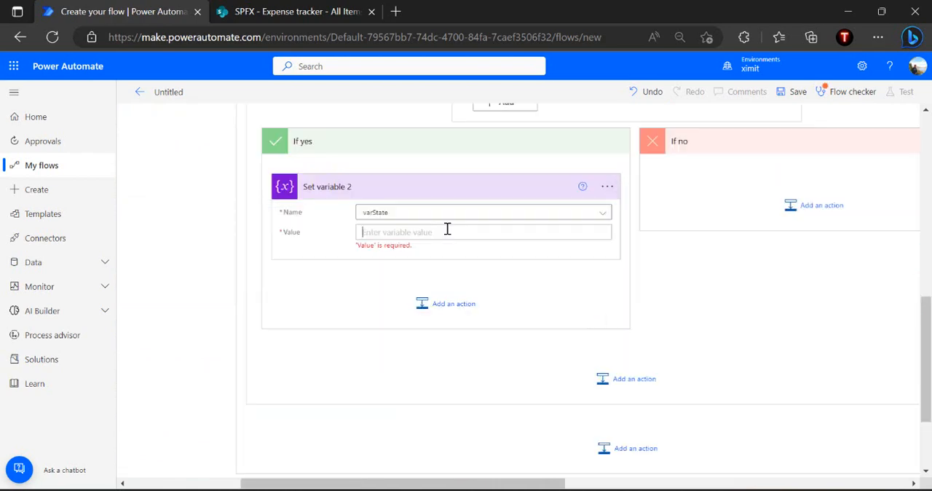
click(446, 231)
text(Pending With Expense Team)
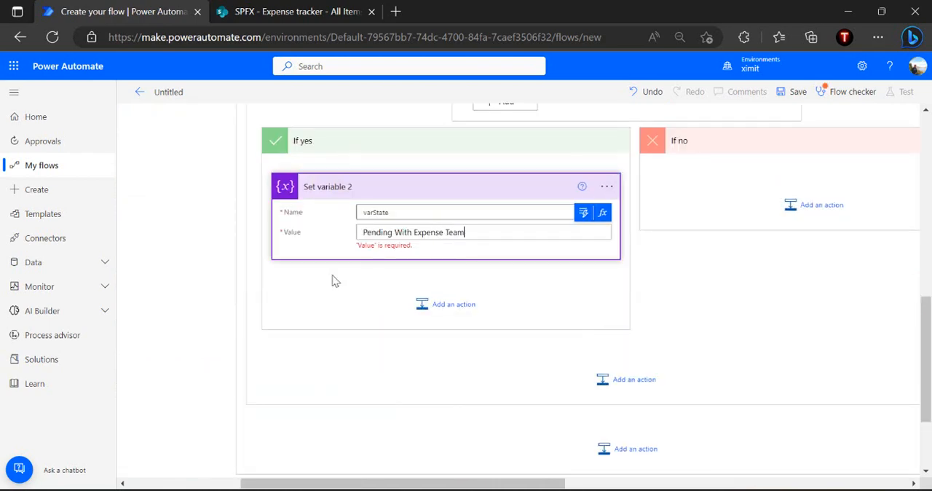
click(324, 289)
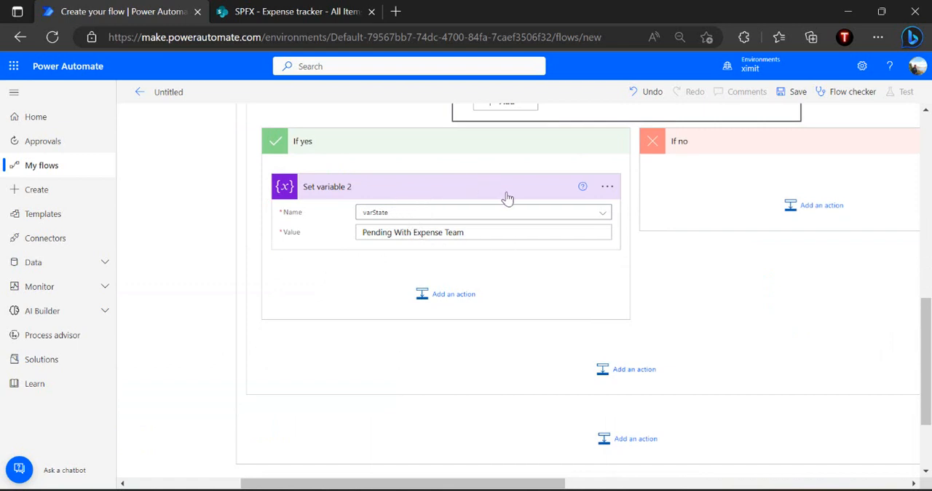
Add a Set variable action to the condition's If no branch and select varState as its variable
click(612, 191)
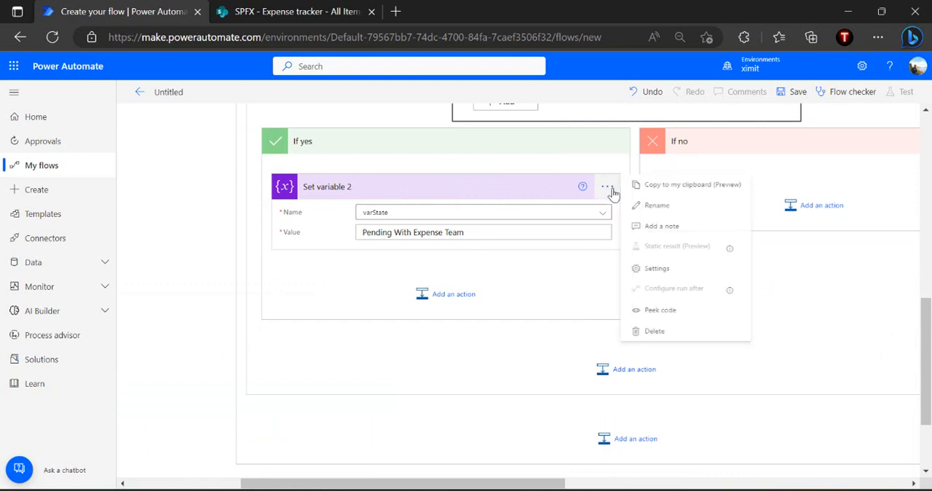
click(652, 189)
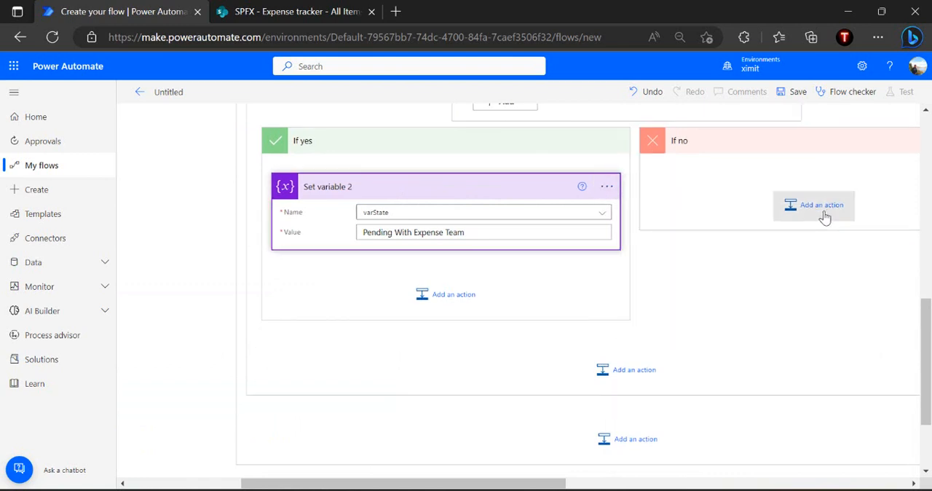
click(823, 217)
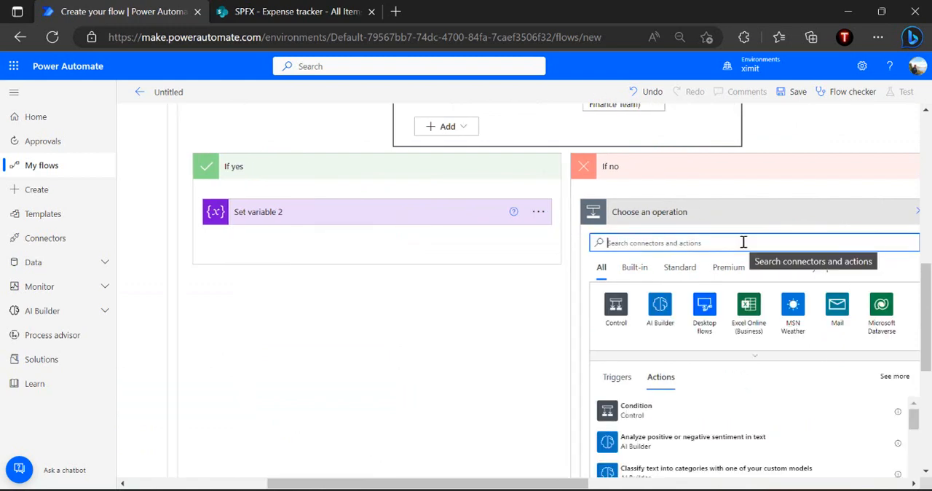
text(set)
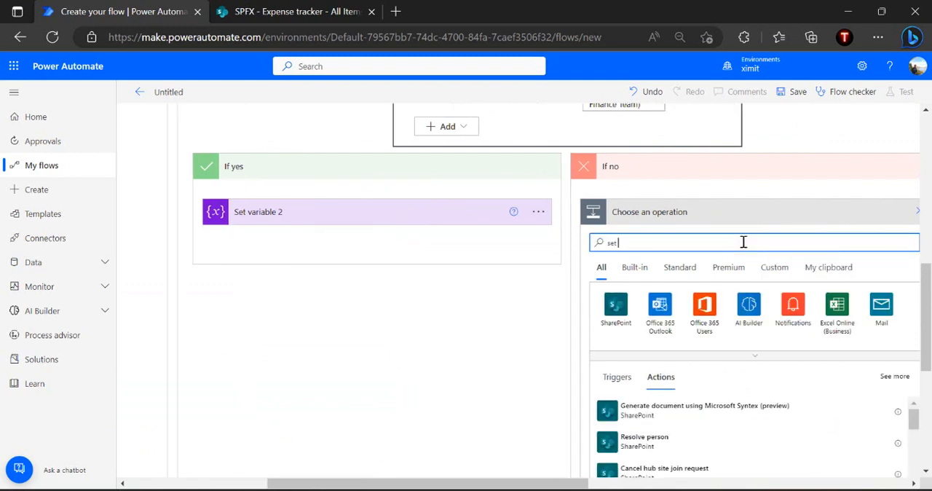
text( variable)
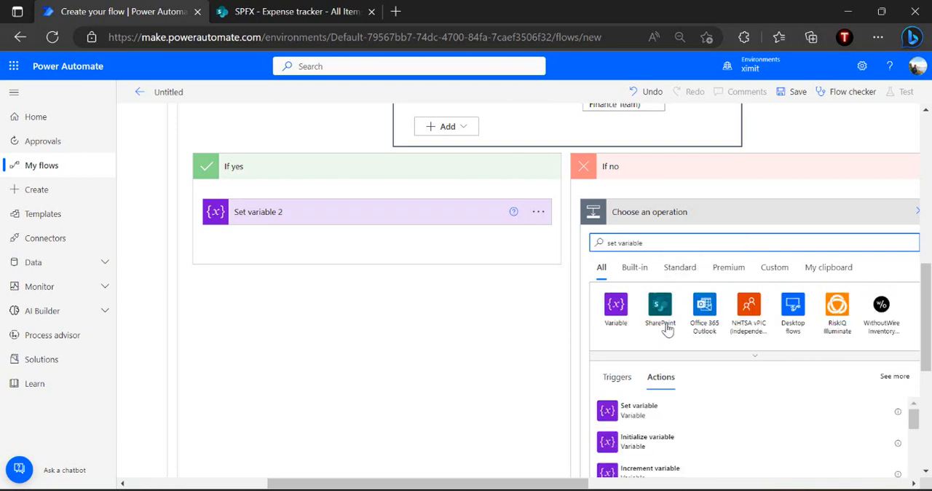
click(660, 413)
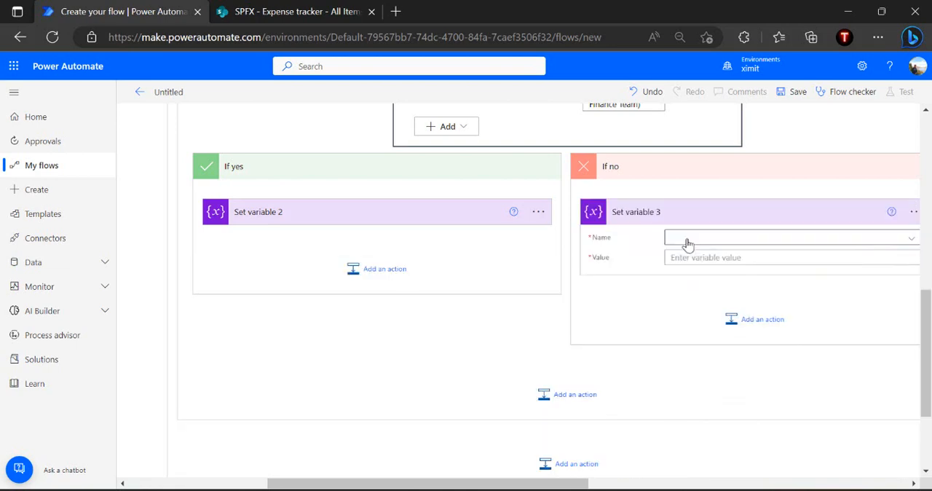
click(700, 243)
click(698, 275)
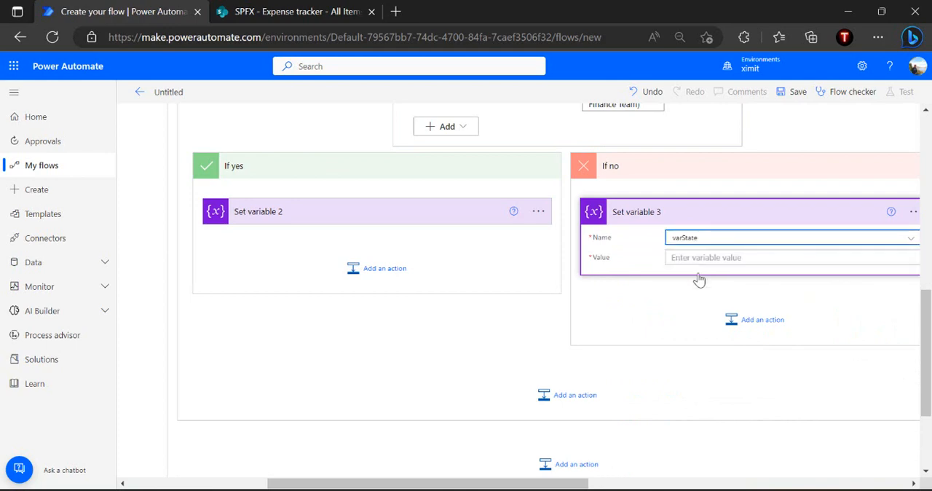
Set the If no branch's varState value to "Flow Started", copied from the Expense Submitted case
scroll(725, 228, up, 10)
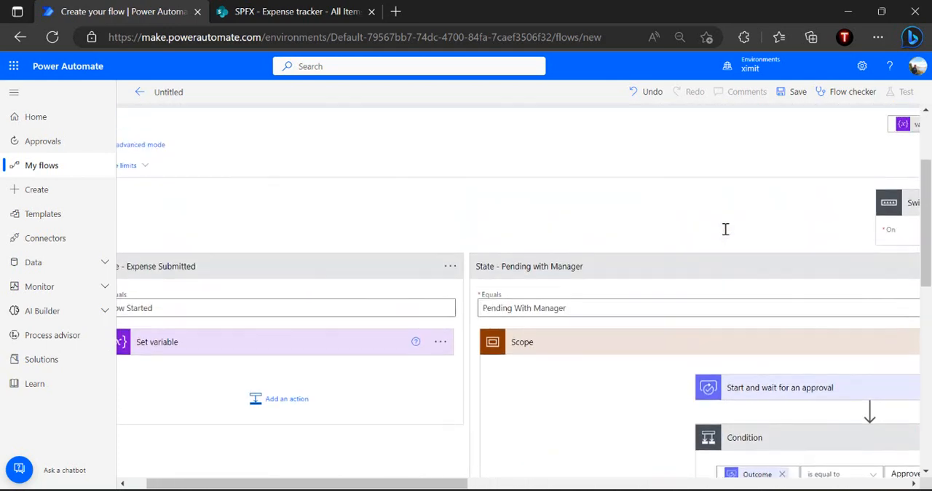
click(308, 326)
key(ctrl+a)
key(ctrl+c)
scroll(655, 239, down, 4)
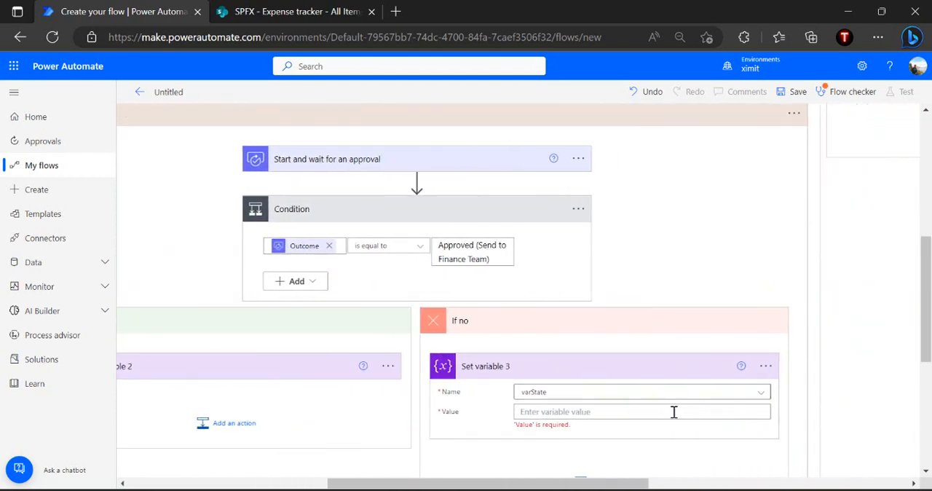
key(ctrl+v)
click(650, 459)
Add a SharePoint Update item action after the Set variable action in the If yes branch
scroll(650, 461, down, 3)
scroll(651, 460, left, 3)
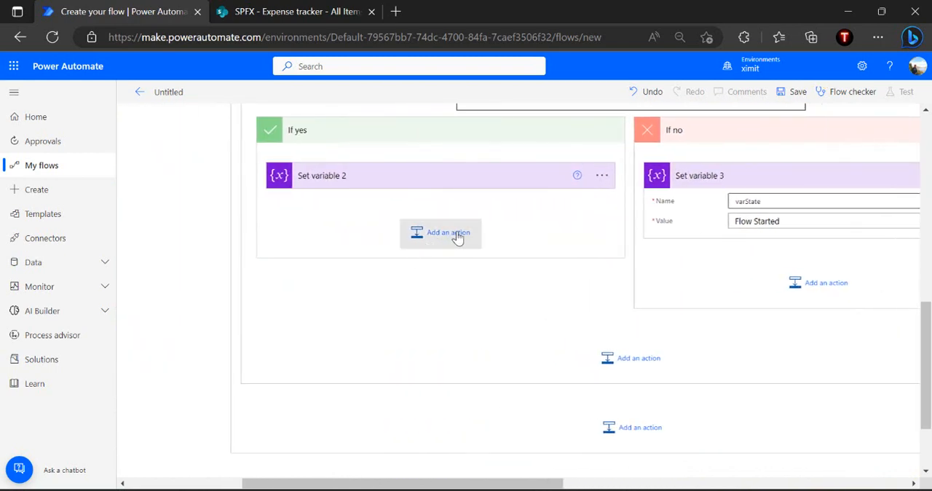
click(480, 235)
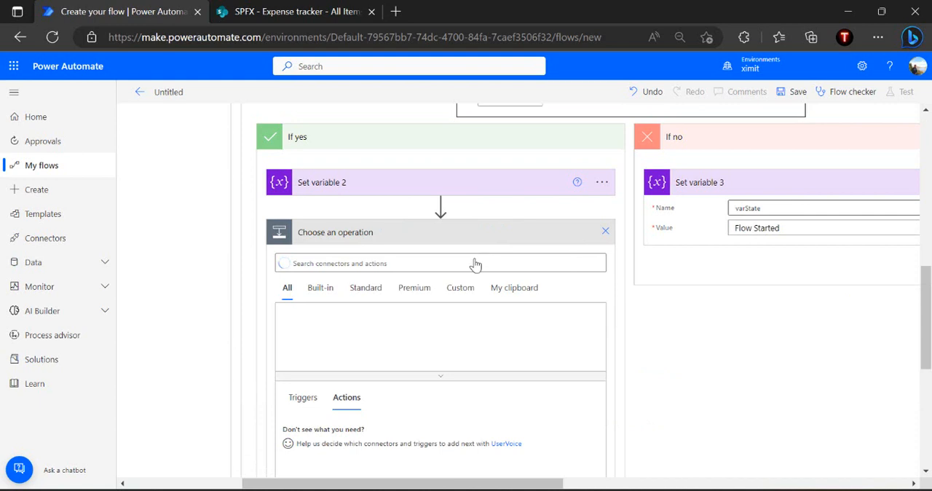
text(udpate )
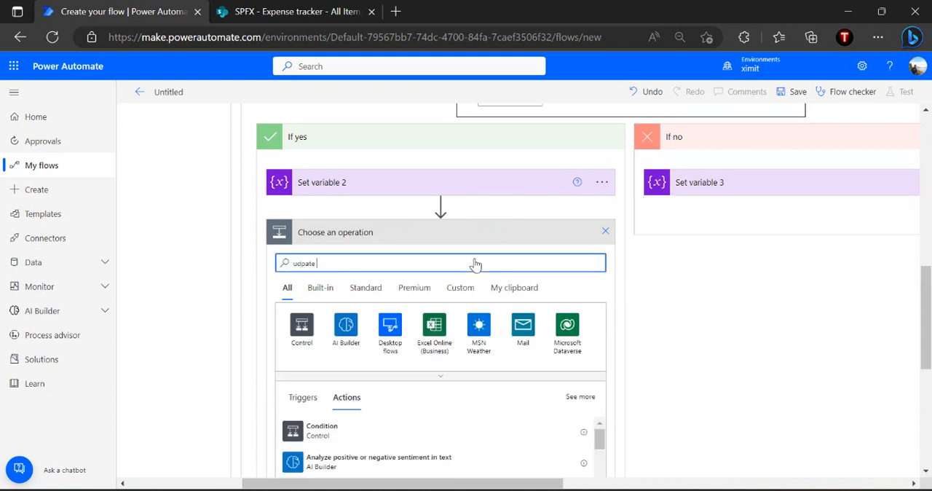
text(item)
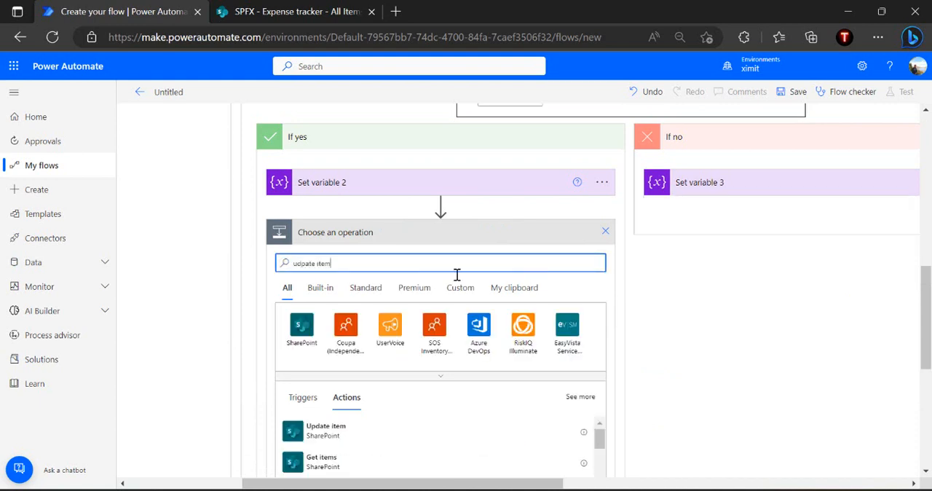
click(362, 434)
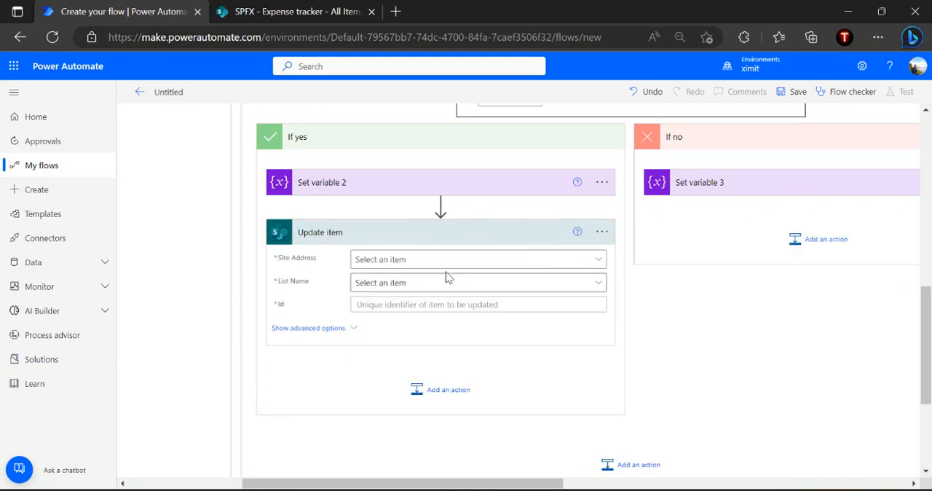
Point the If yes branch's Update item action at the SPFX site and the Expense tracker list
click(468, 262)
text(spfx)
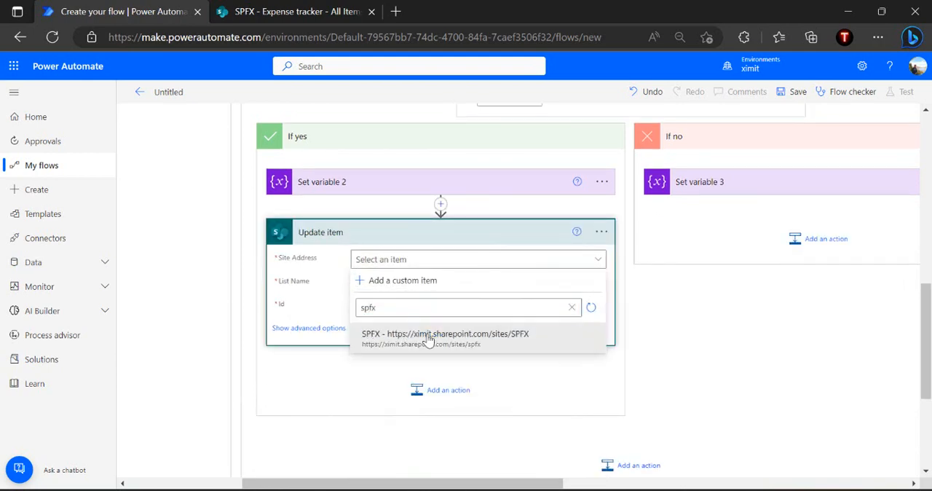
click(429, 335)
click(467, 283)
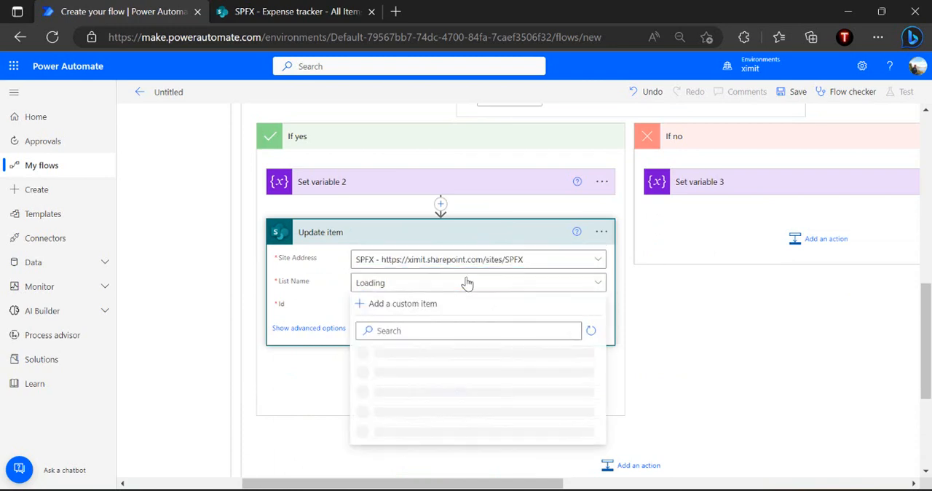
click(461, 284)
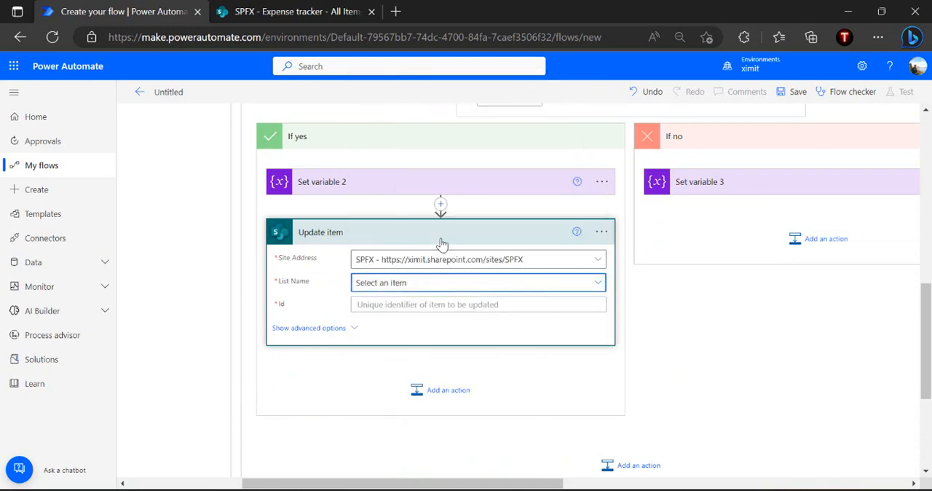
click(429, 284)
click(481, 114)
text(ex)
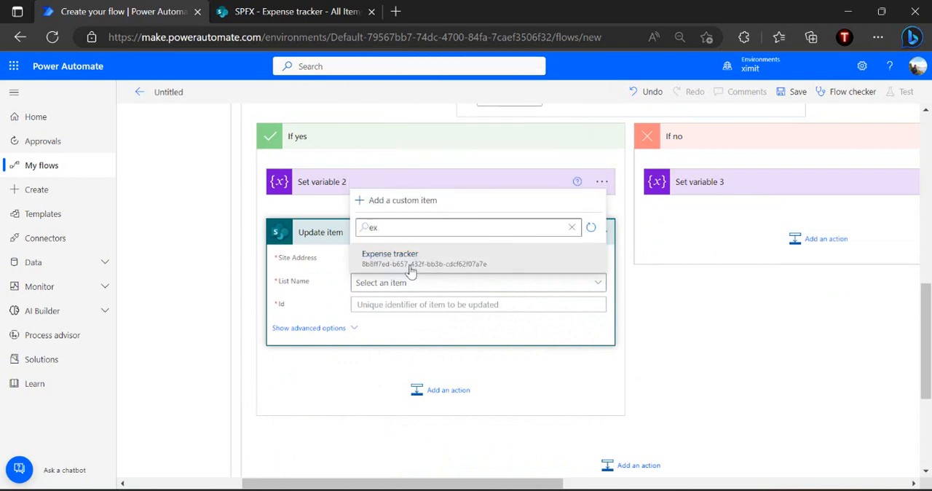
click(410, 258)
Set the Update item's Id to the ID value from the "When an item is created or modified" trigger
click(386, 306)
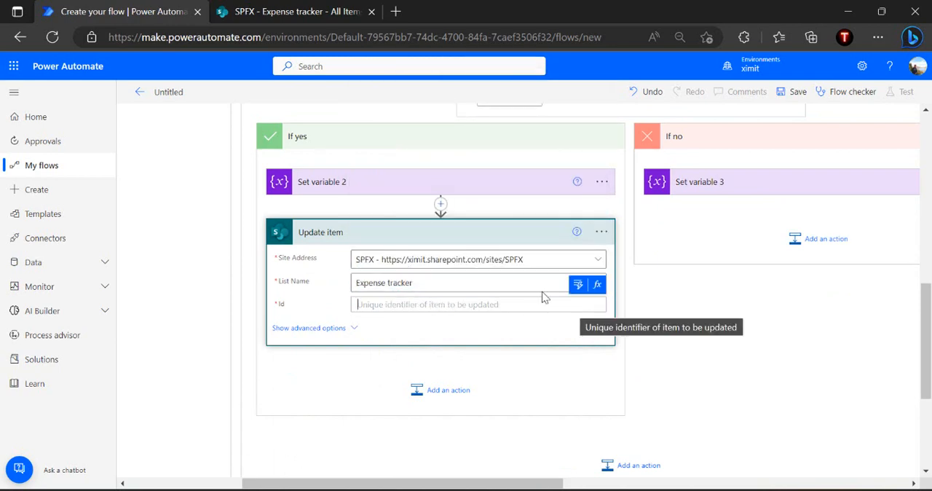
click(573, 286)
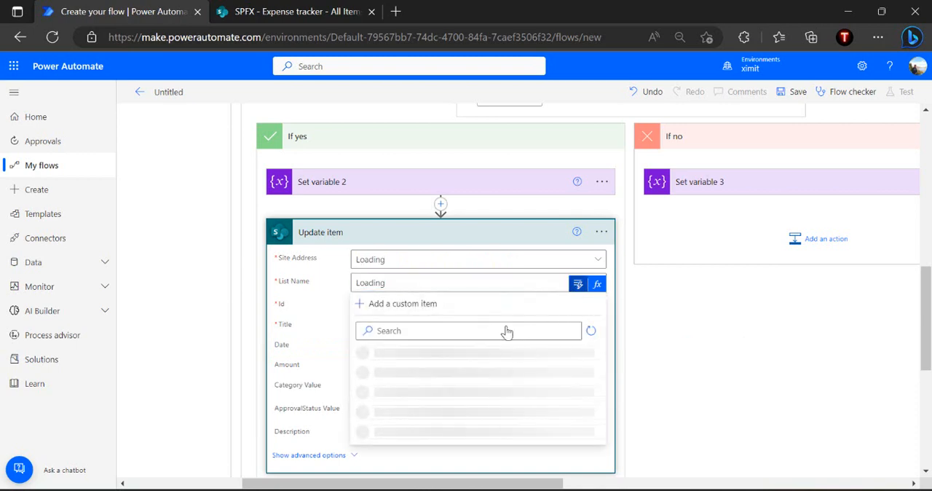
click(466, 306)
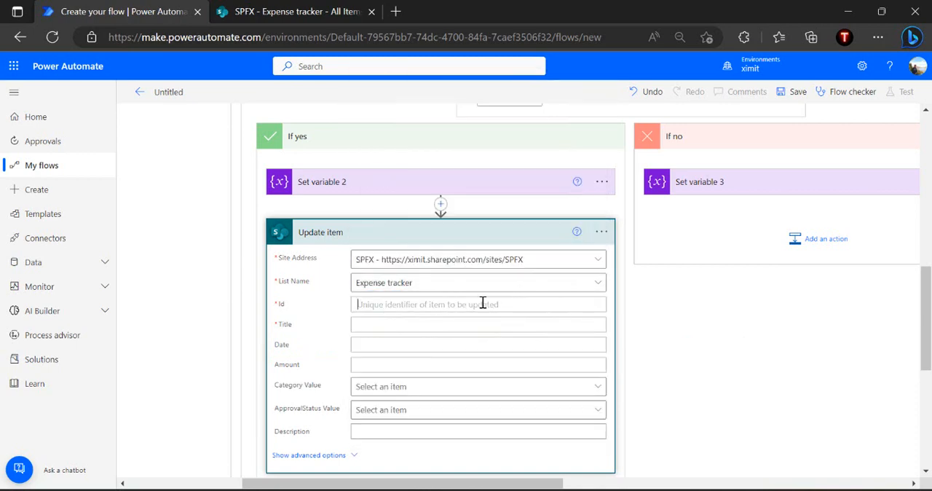
click(579, 289)
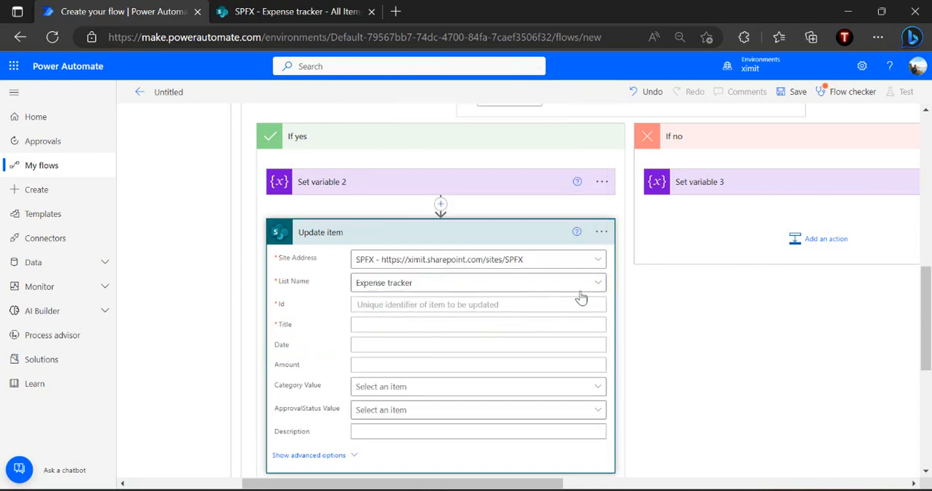
text(I)
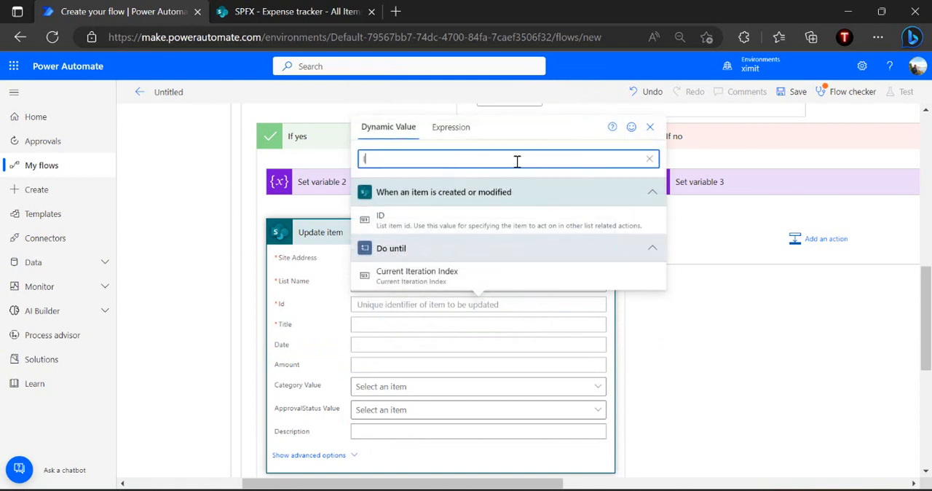
text(D)
key(BackSpace)
key(BackSpace)
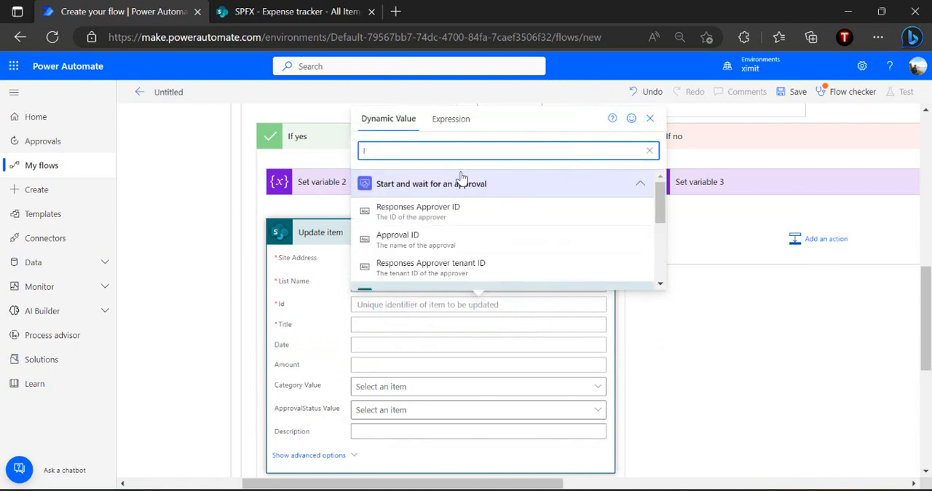
click(420, 210)
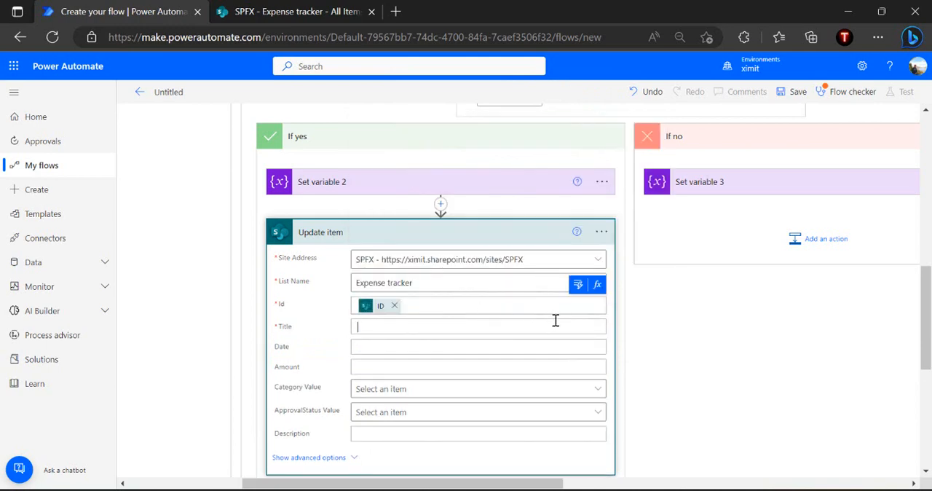
Set the Update item's Title to the Title value from the "When an item is created or modified" trigger
click(577, 311)
click(703, 172)
text(Title)
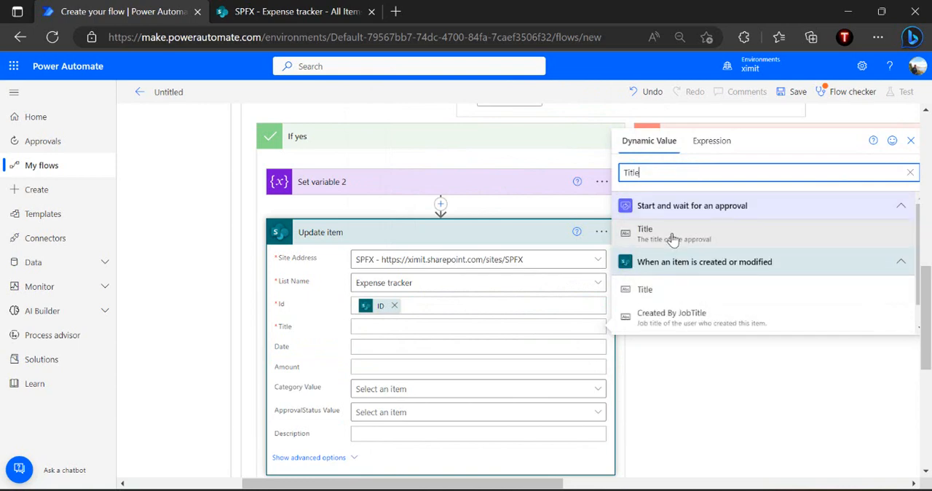
click(655, 290)
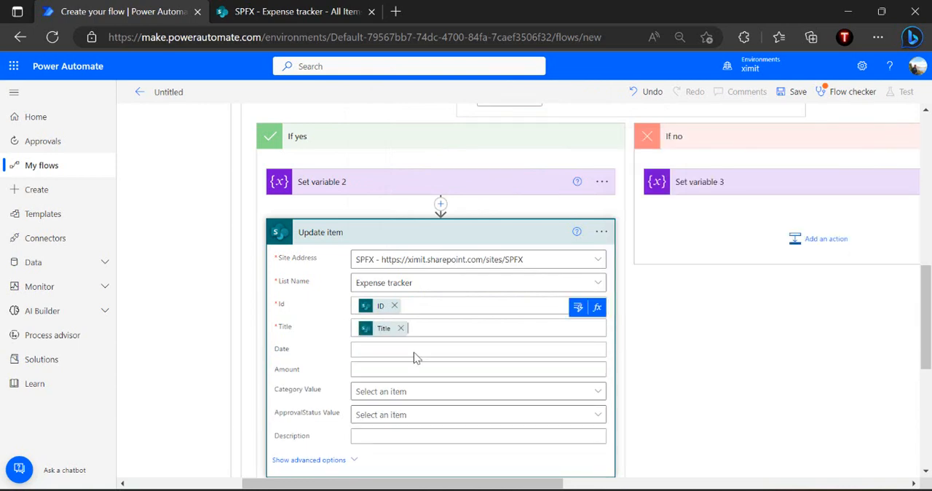
Set the Update item's ApprovalStatus Value to "Pending With Expense Team" and collapse the action
click(401, 416)
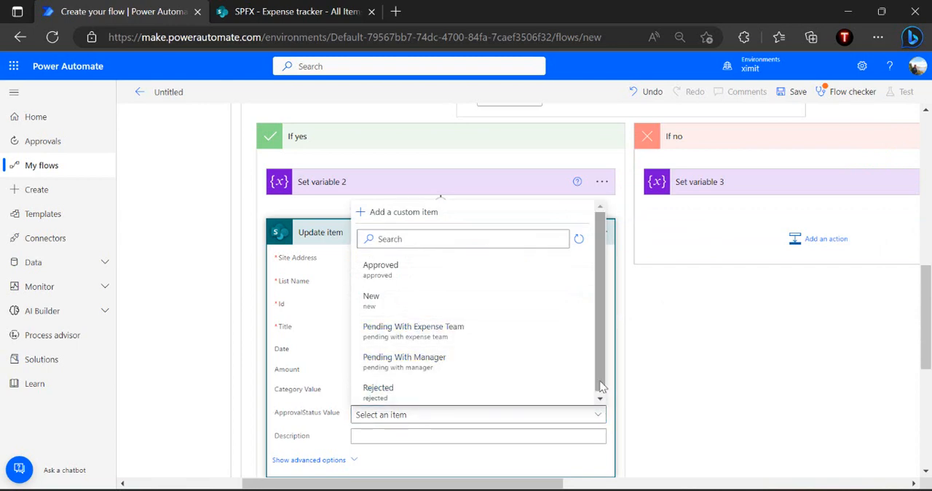
click(481, 338)
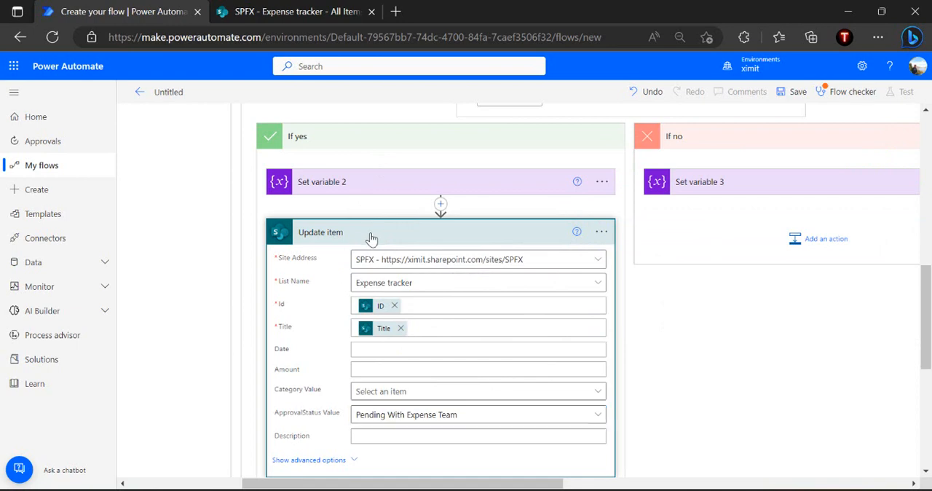
click(412, 233)
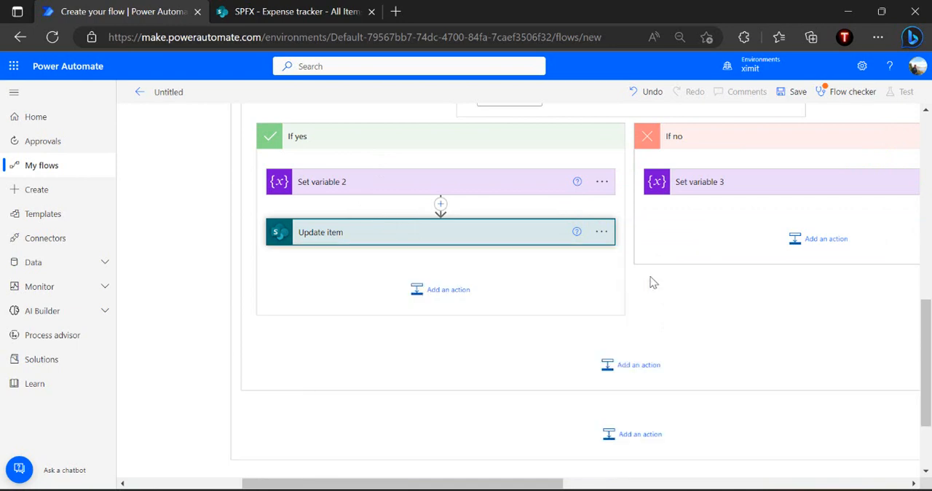
Add a SharePoint Update item action after the Set variable action in the If no branch
click(821, 240)
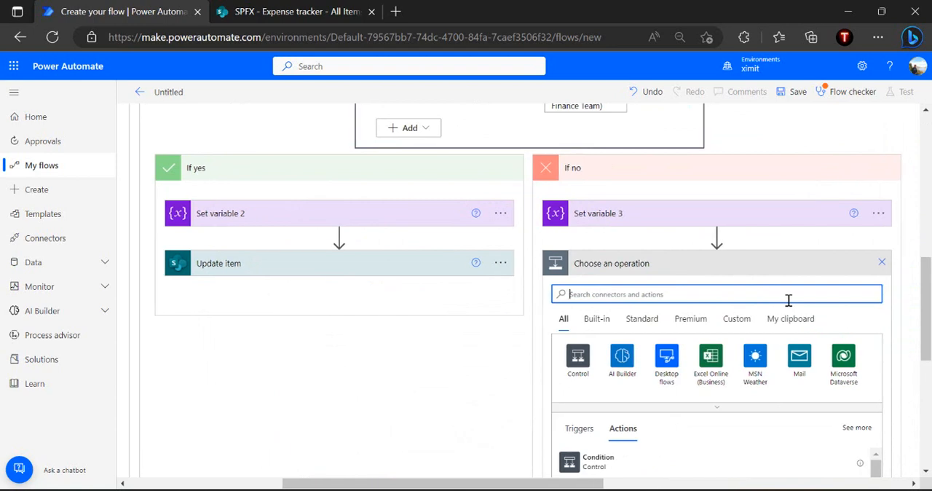
Switch to the SharePoint Expense tracker list and open the ApprovalStatus column for editing
key(ctrl+Tab)
click(740, 279)
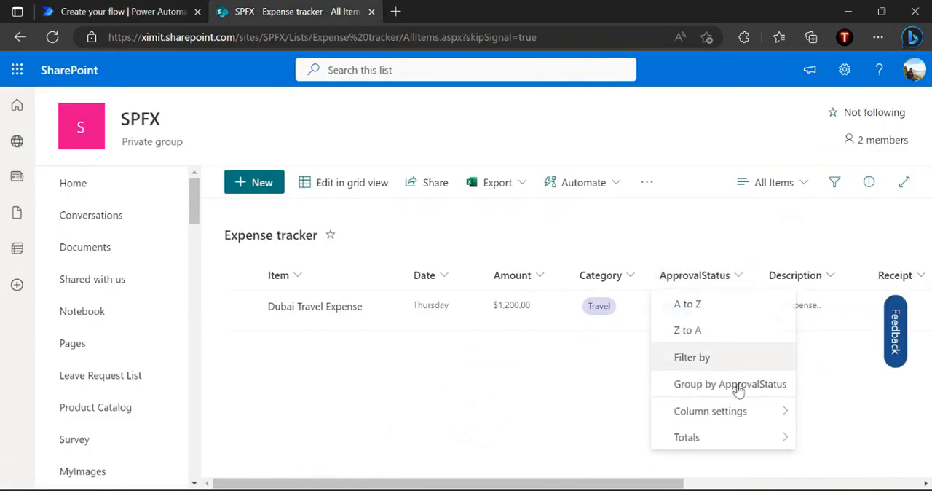
mouse_move(770, 415)
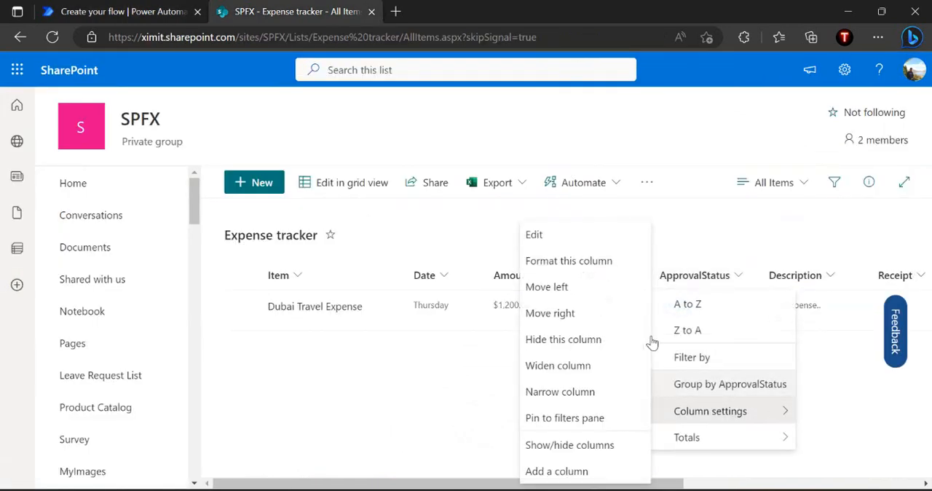
click(616, 243)
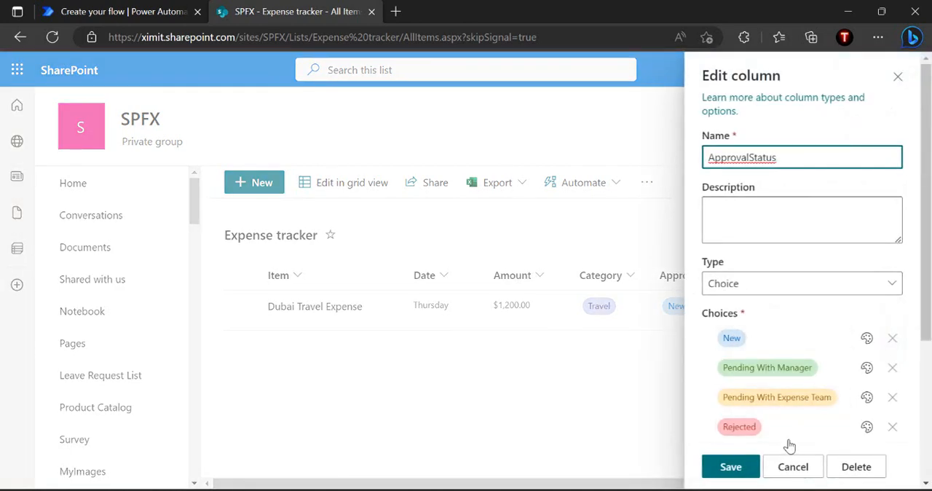
Add the choice "Sent Back to Requestor" to the ApprovalStatus column, remove the surplus blank choice and save the column
scroll(787, 293, down, 3)
click(753, 274)
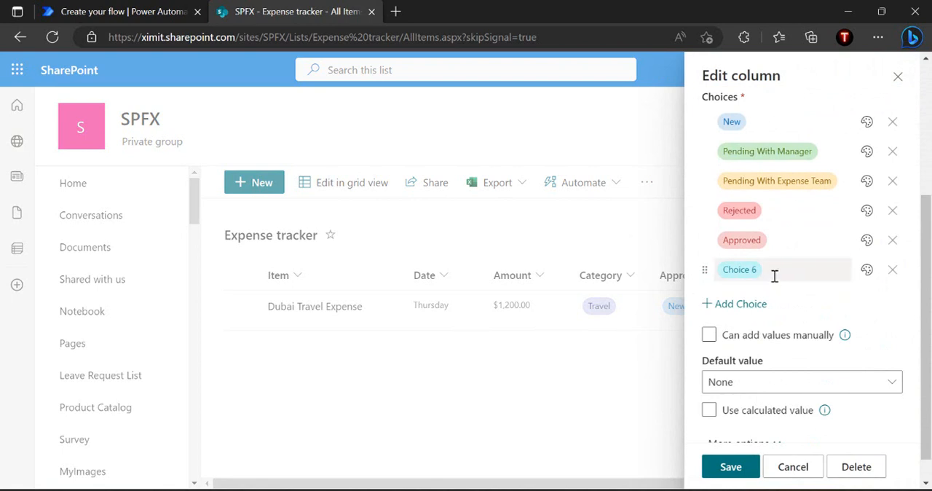
click(774, 276)
text(Sent Back to Requestor)
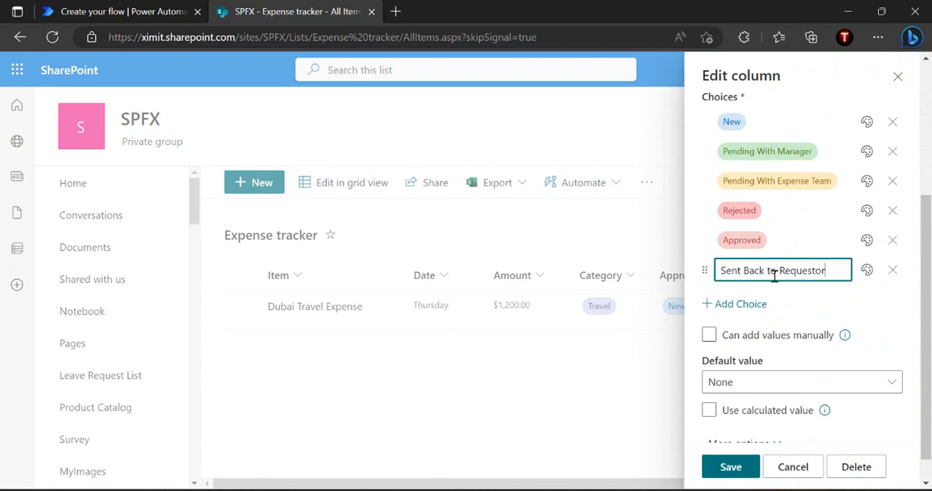
key(Return)
click(893, 299)
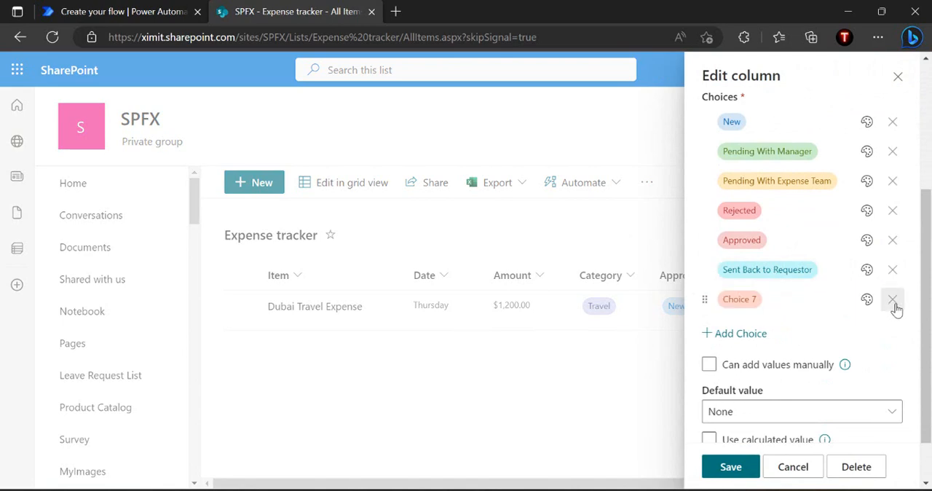
click(730, 466)
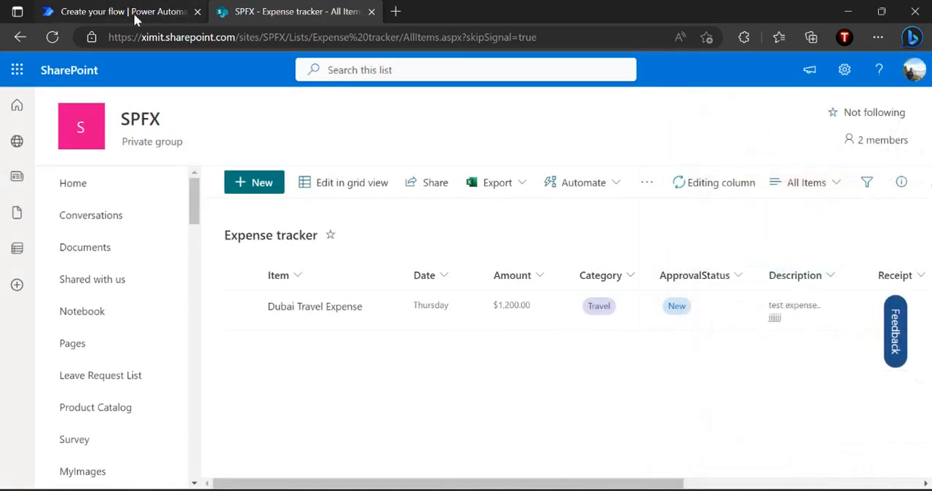
Back in Power Automate, point the If no branch's Update item action at the SPFX site and the Expense tracker list
click(133, 13)
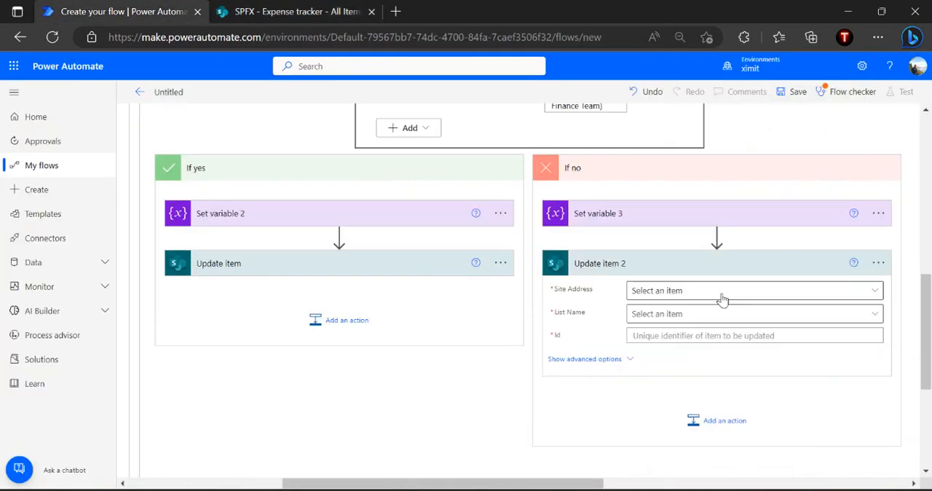
click(722, 298)
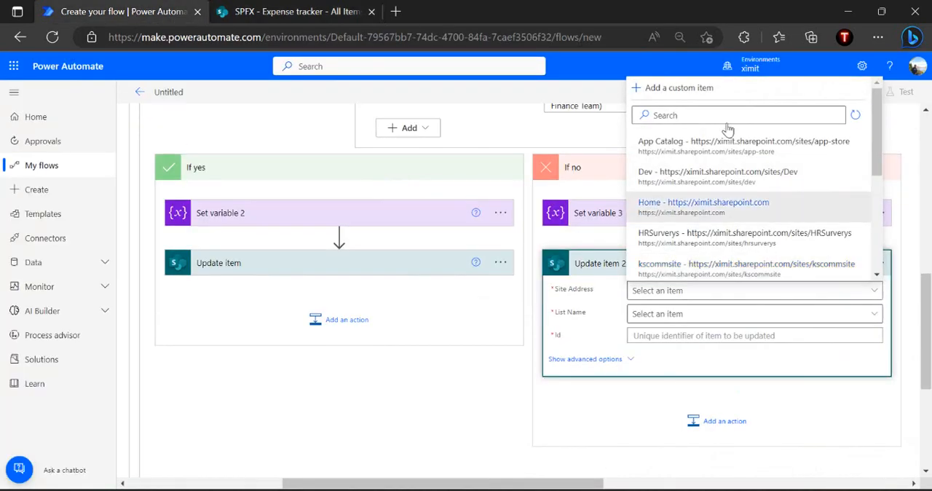
text(spfx)
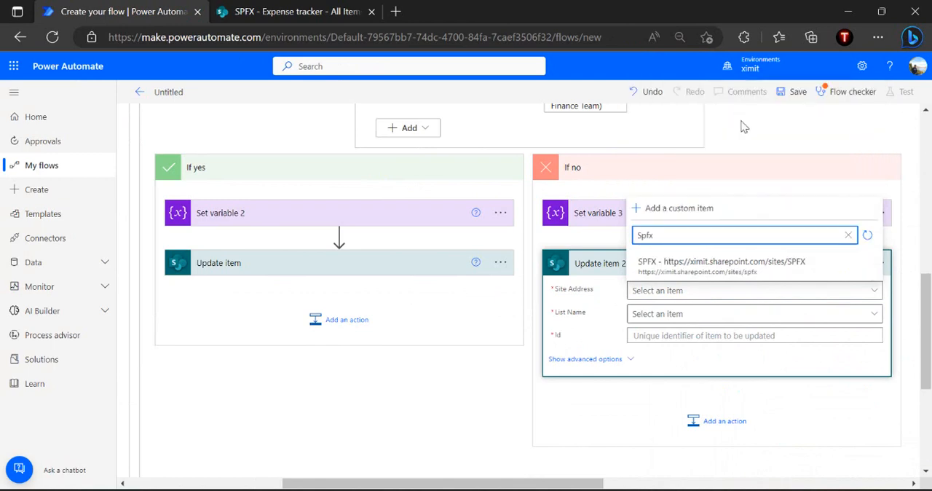
click(669, 233)
click(677, 314)
click(734, 137)
text(exp)
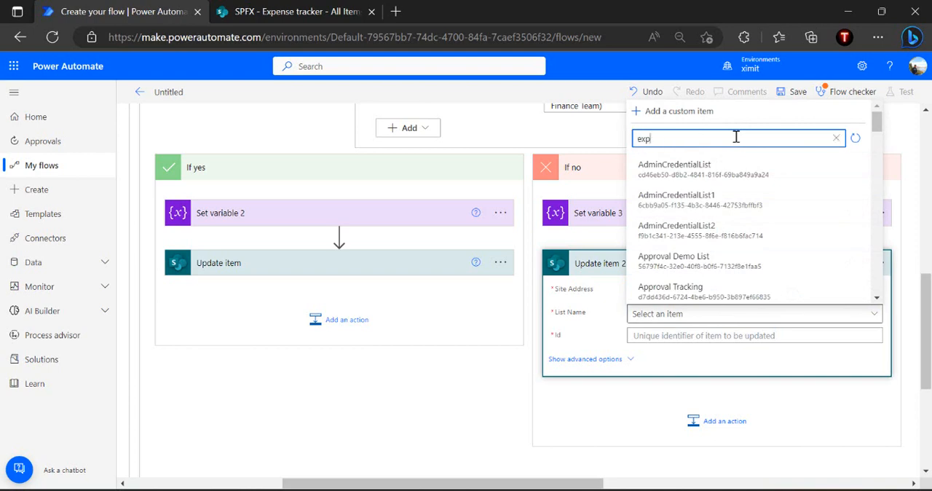
click(667, 286)
Fill the If no Update item with the trigger's ID and Title, and set its ApprovalStatus Value to "Sent Back to Requestor"
click(664, 336)
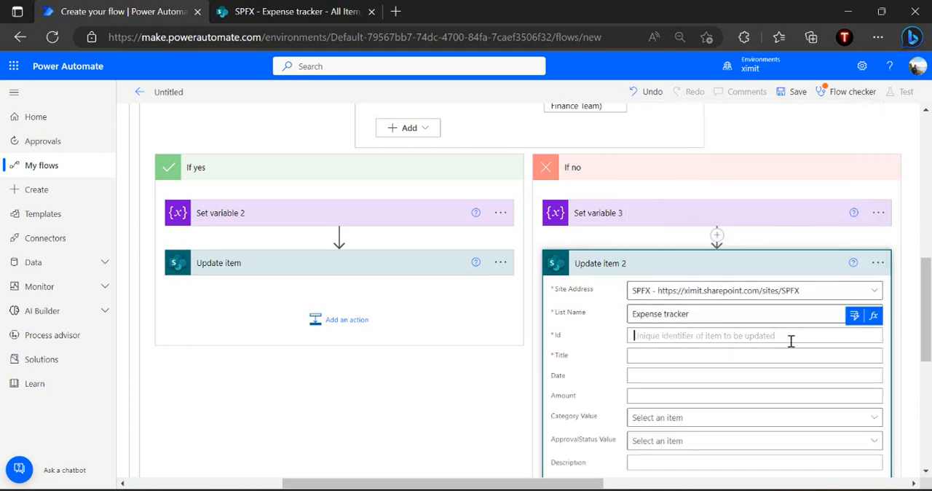
click(801, 441)
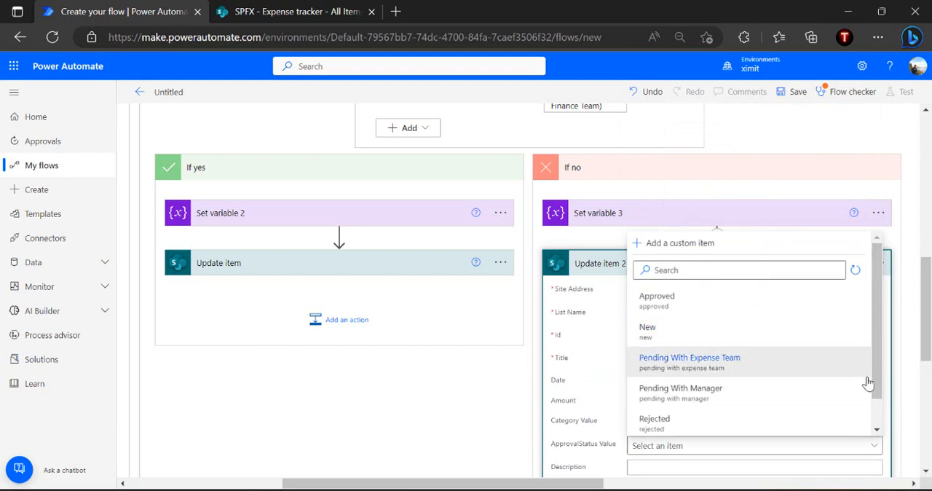
scroll(878, 418, down, 1)
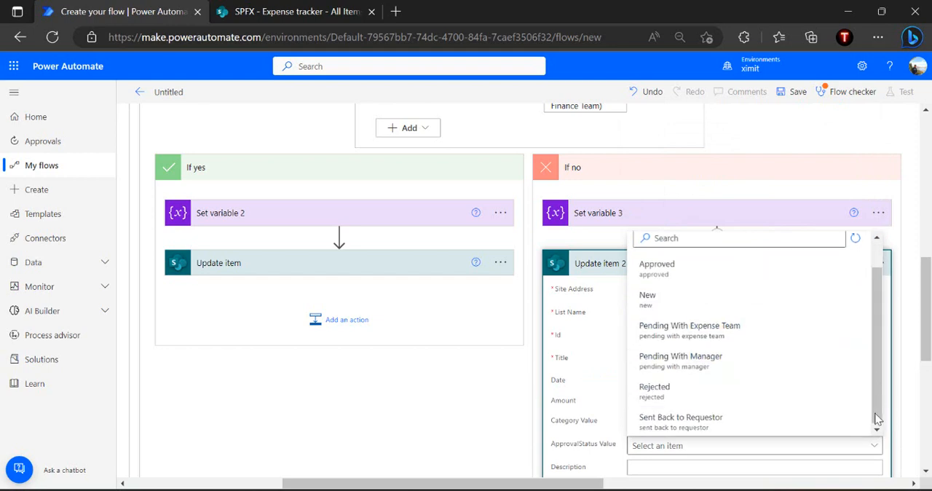
click(710, 424)
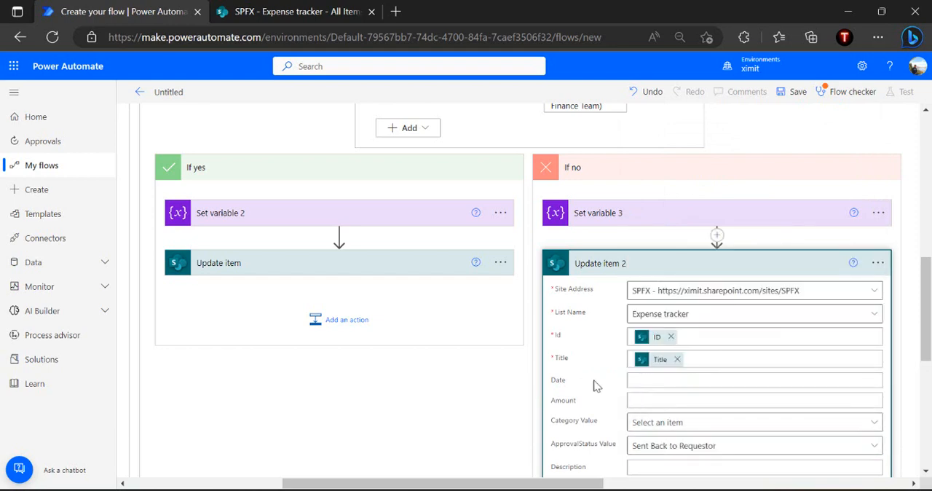
click(663, 265)
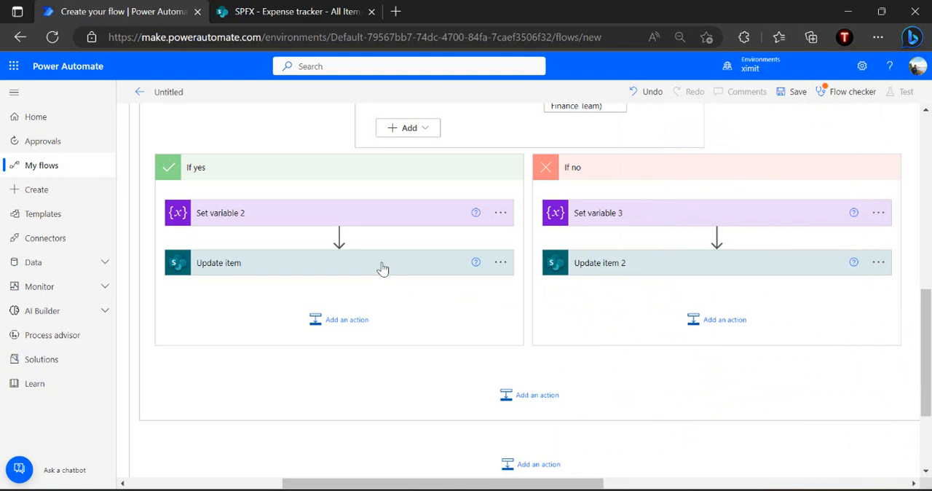
Enter "Approved by Manager" as the Description in the If yes branch's Update item action
click(382, 269)
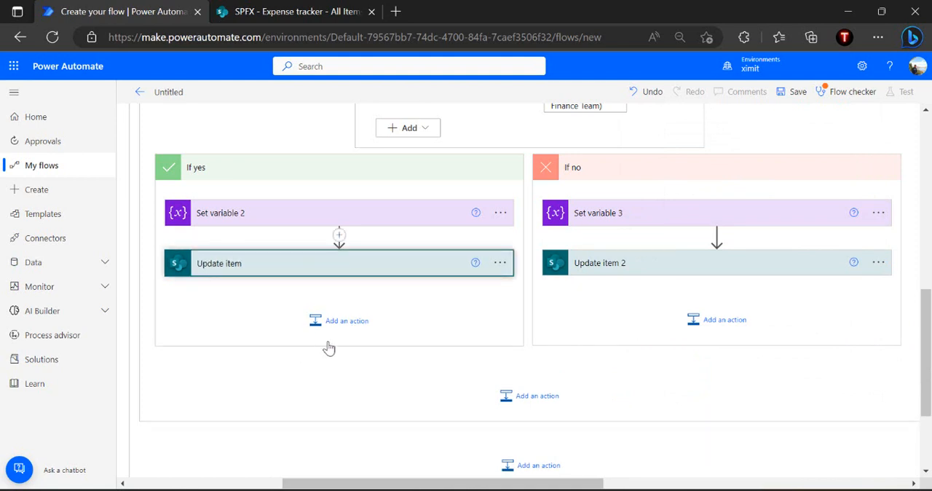
scroll(386, 297, down, 2)
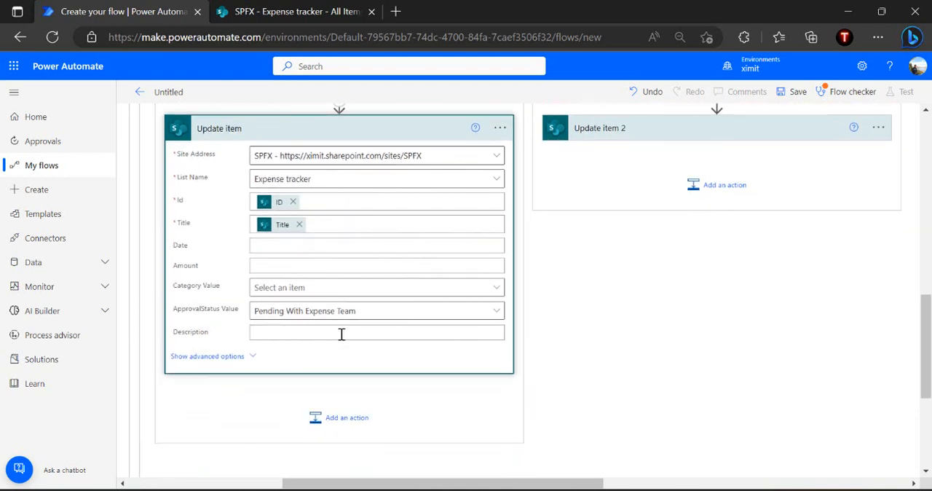
text(Approved by Manager)
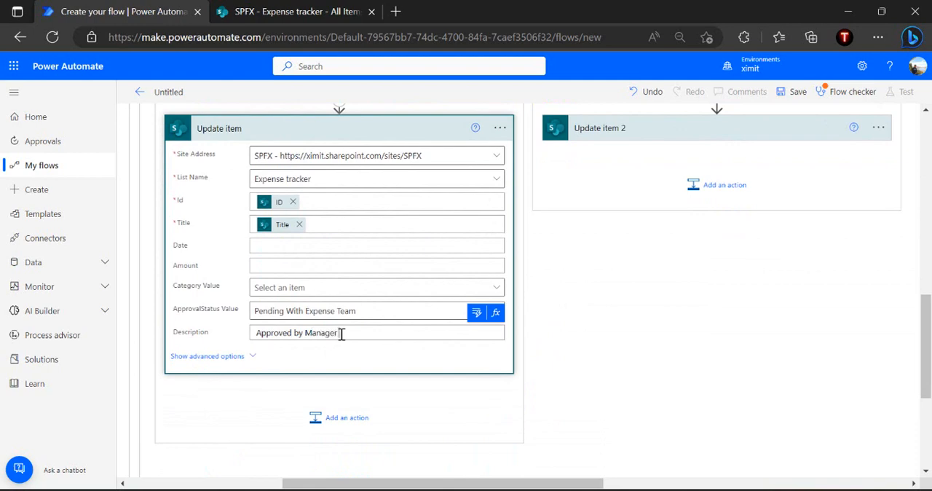
Add the trigger's Description value on a new line below "Approved by Manager" in the If yes Update item, and collapse the action
key(Return)
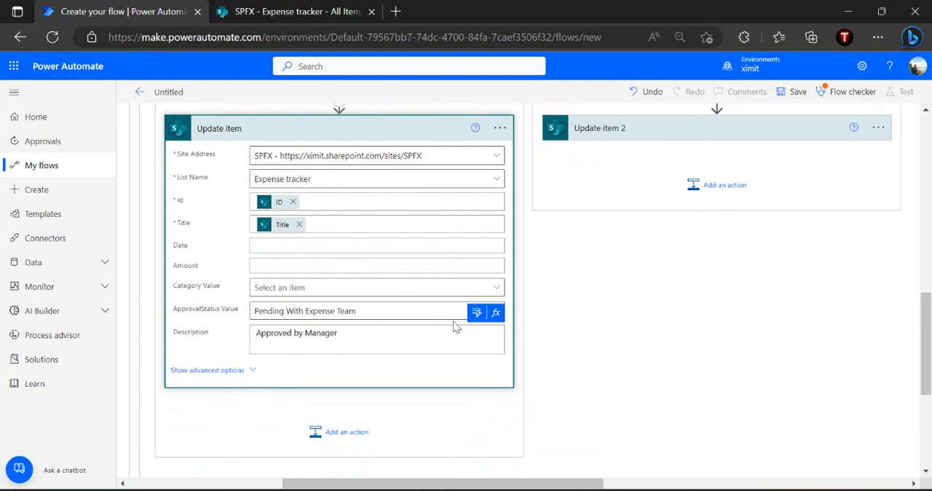
click(477, 312)
text(Descri)
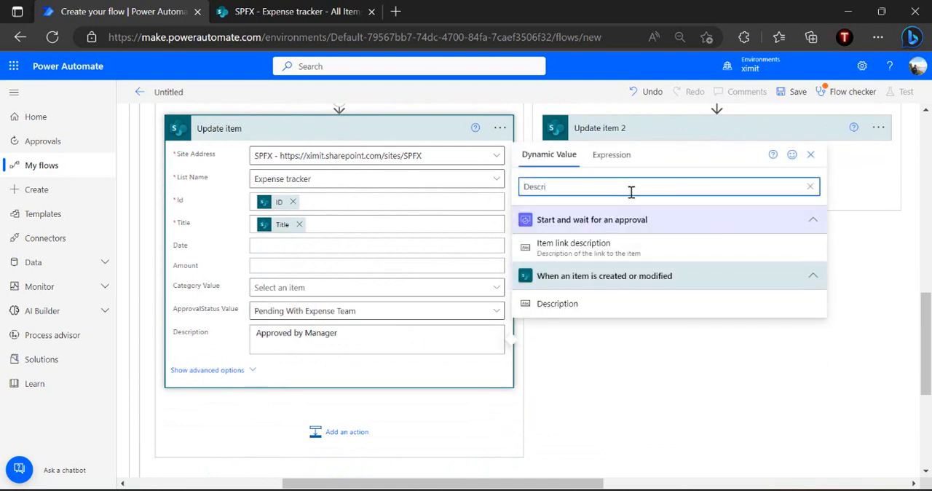
click(558, 303)
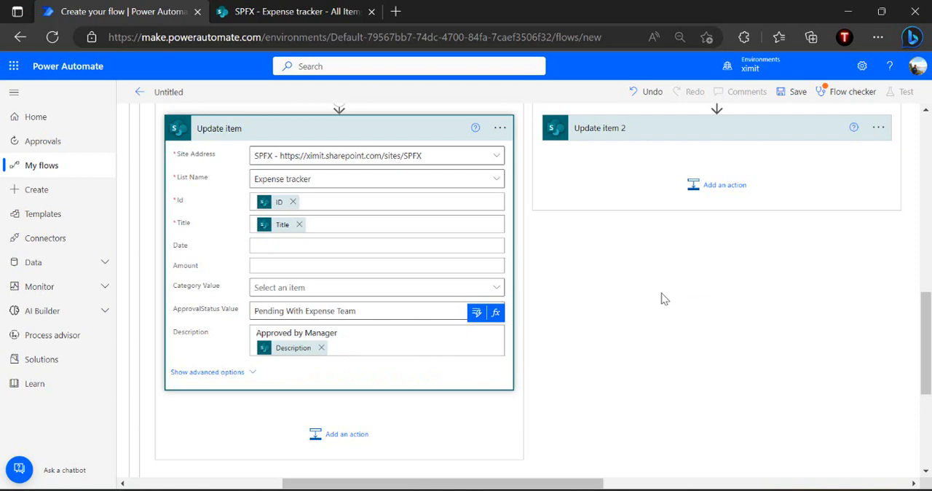
click(385, 128)
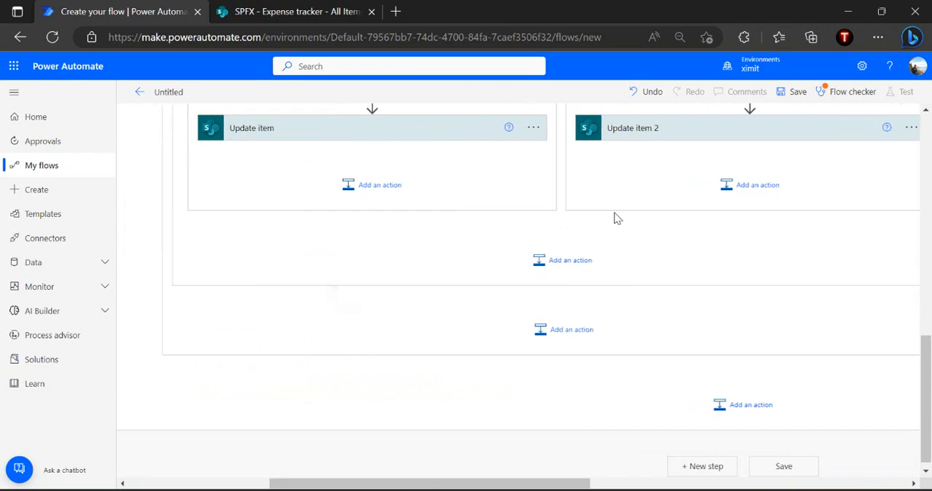
Collapse the Pending with Manager case and add a Scope inside the State - Pending with Finance Team case
scroll(614, 218, up, 5)
scroll(614, 218, up, 1)
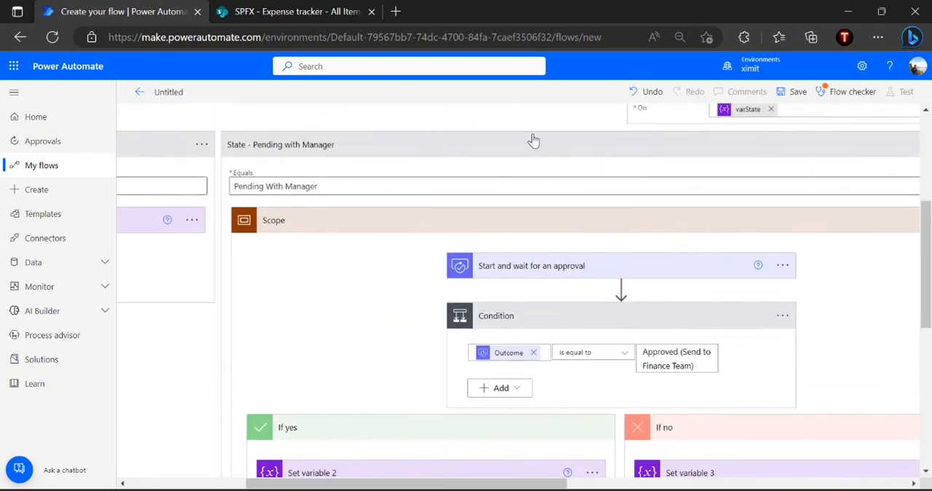
scroll(456, 271, down, 1)
scroll(456, 272, up, 1)
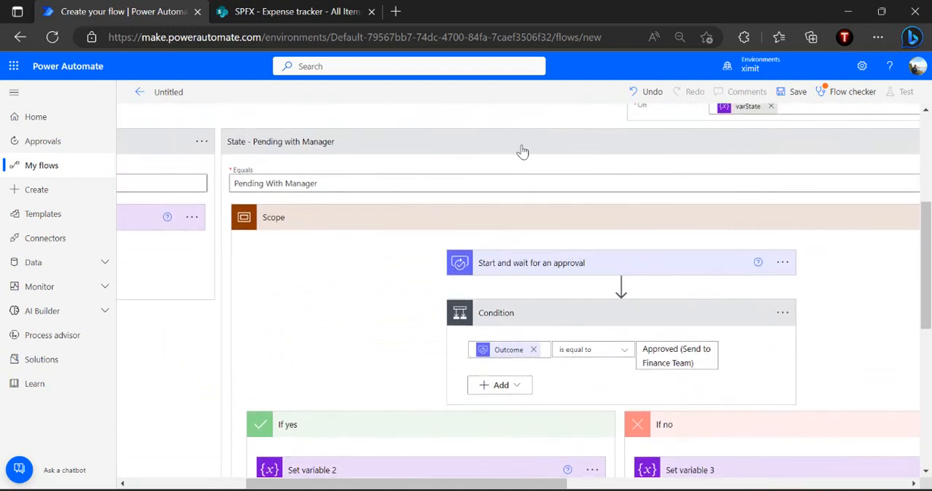
click(629, 153)
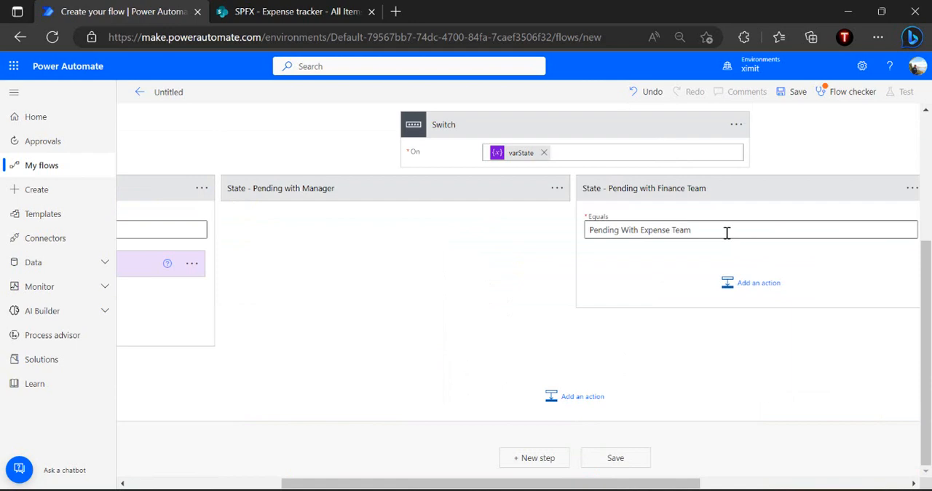
click(735, 283)
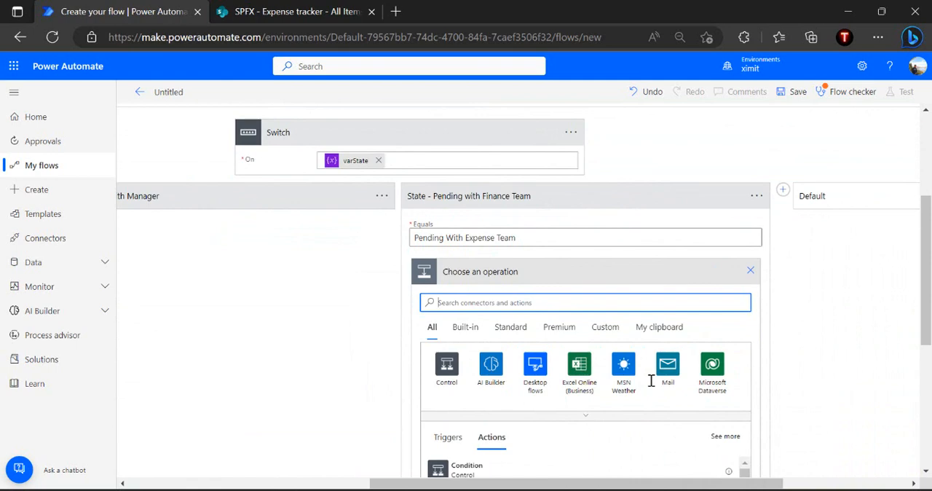
text(Scope)
click(498, 472)
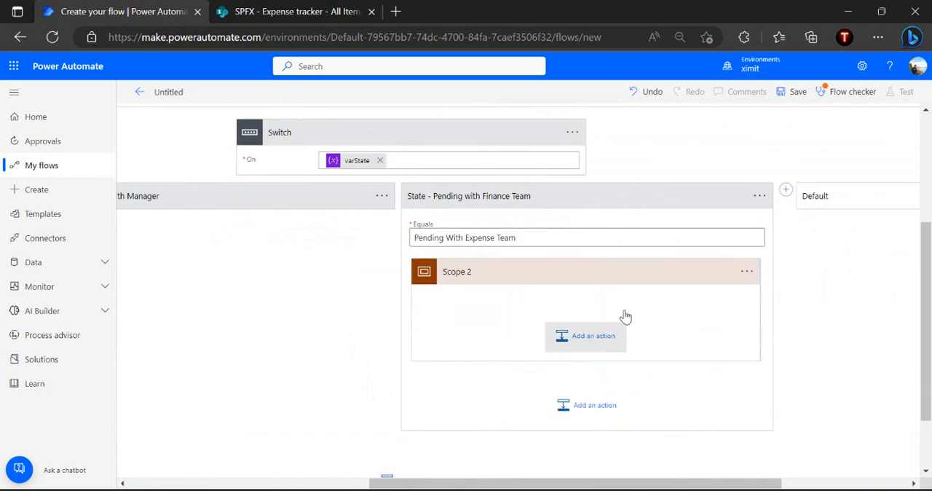
Add a Start and wait for an approval action inside the new Scope, with approval type "Custom Responses – Wait for one response"
click(586, 336)
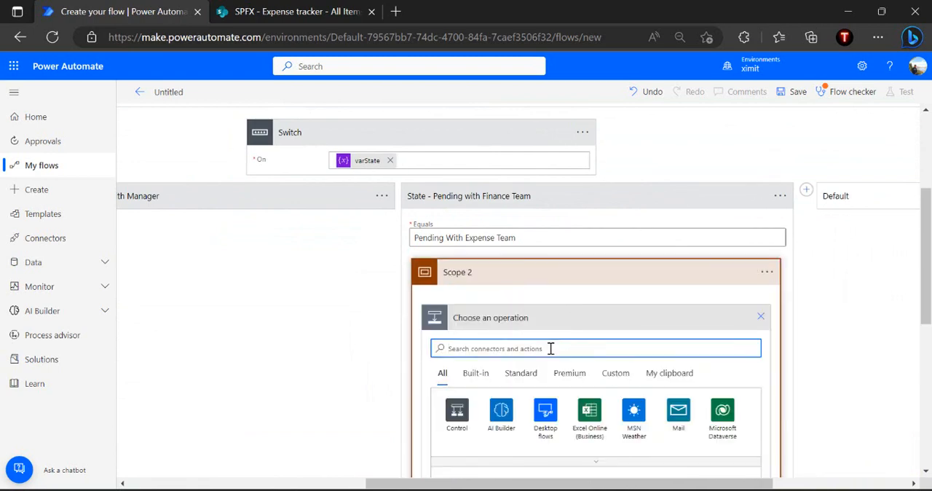
text(start approval)
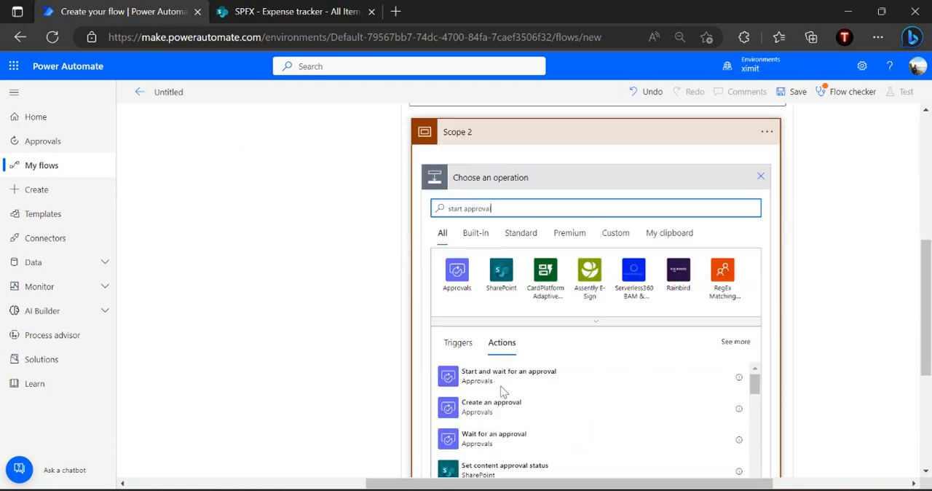
click(522, 380)
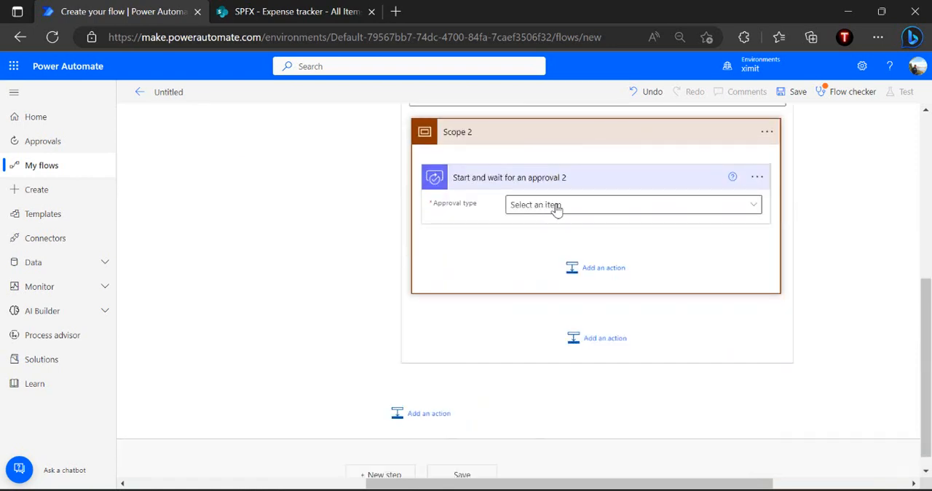
click(557, 209)
click(551, 377)
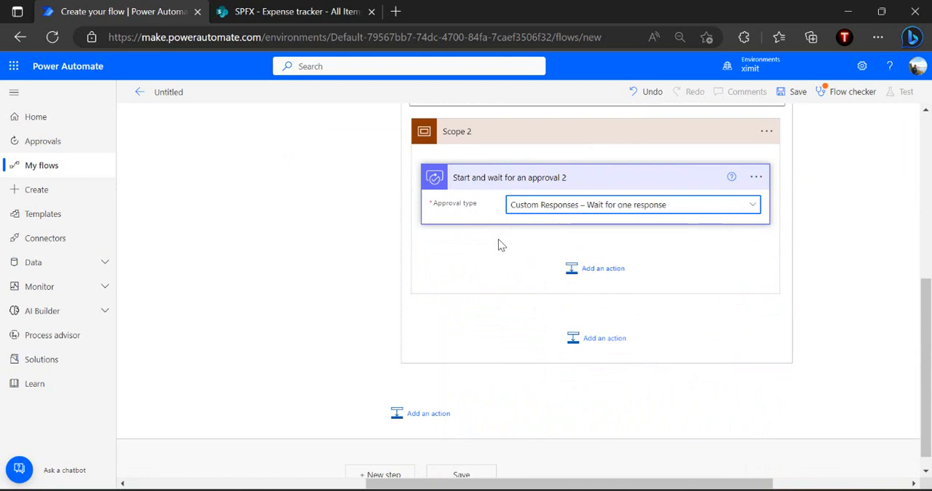
Define the approval's three response options as "Approved", "Send Back to Manager" and "Send Back to Requestor"
click(503, 245)
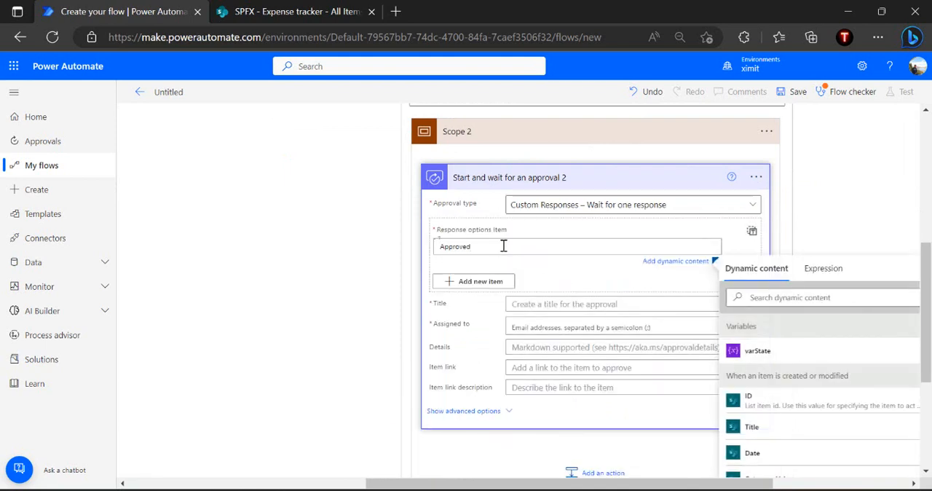
click(482, 282)
click(483, 285)
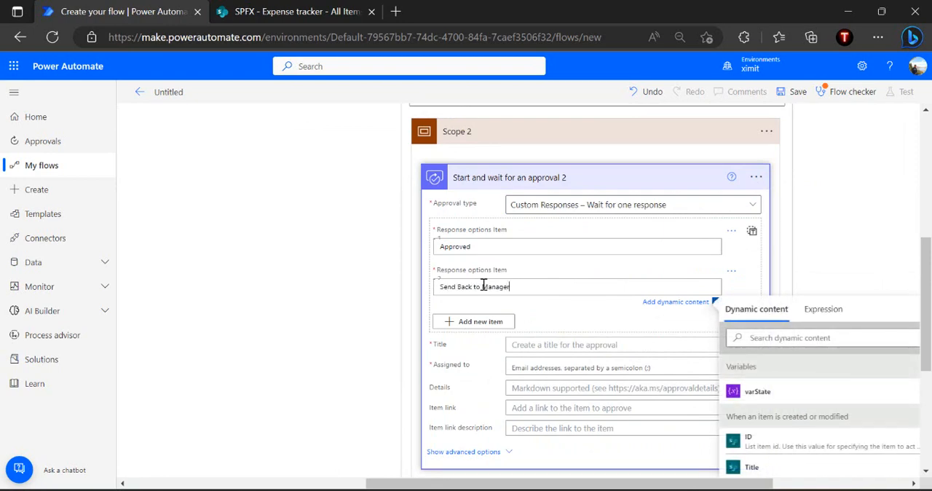
click(486, 322)
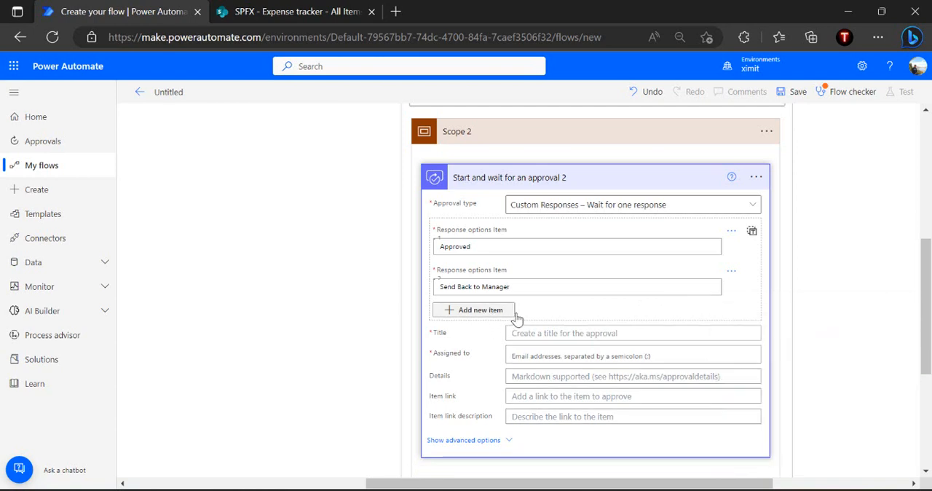
click(485, 324)
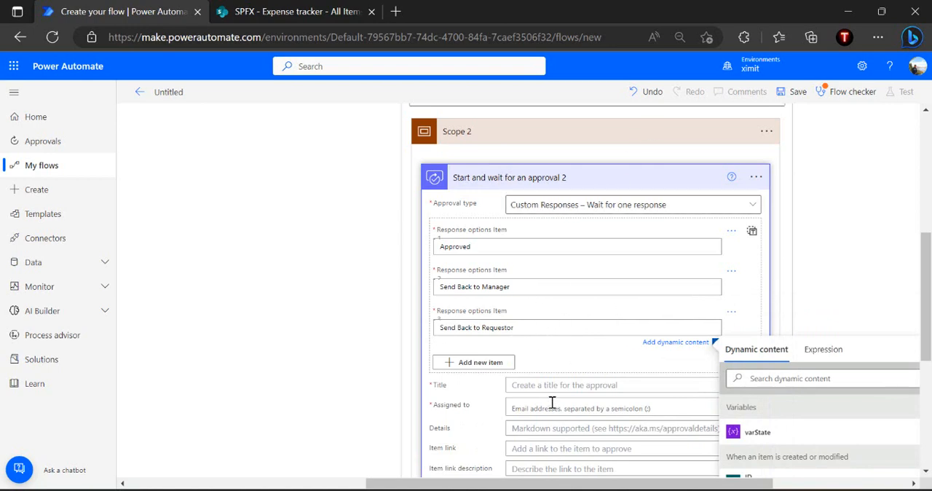
Title the approval "New Expense is waiting your approval" and assign it to the approver's account
click(573, 386)
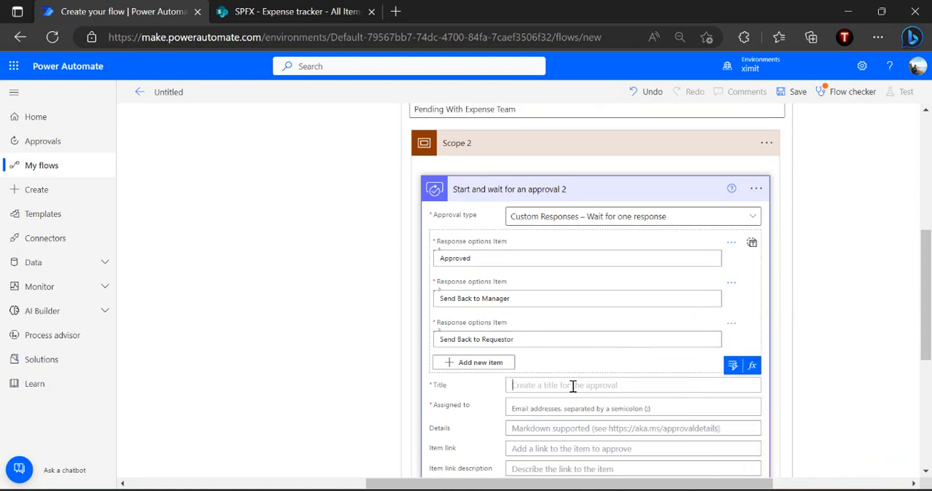
text(New)
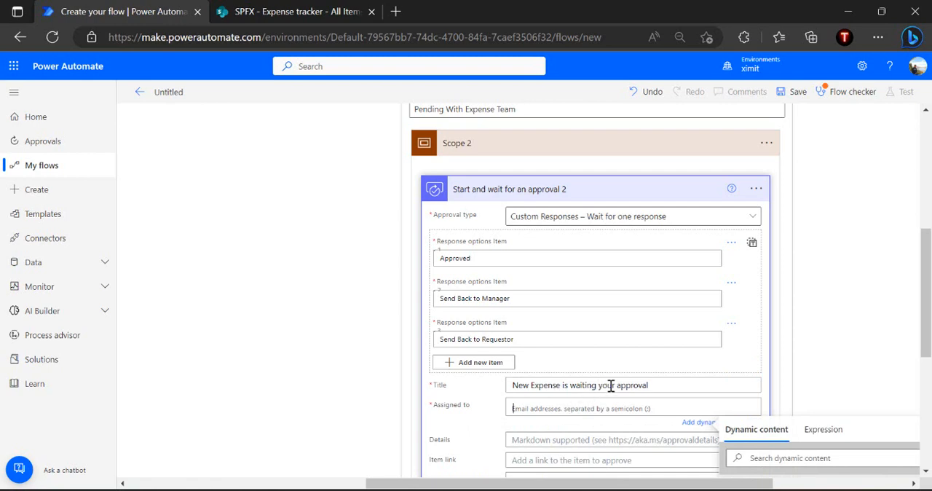
scroll(611, 386, down, 1)
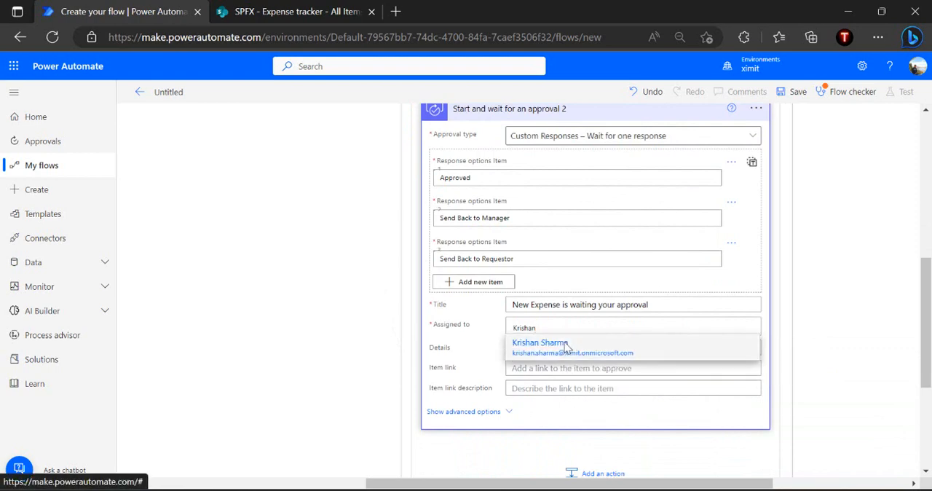
click(542, 348)
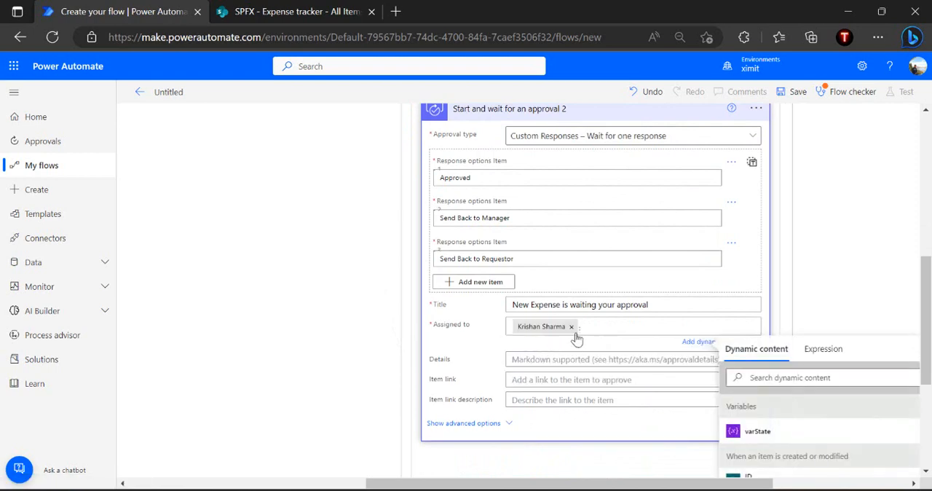
Set the approval's Item link to the trigger's Link to item, describe it as "Expense Item", and collapse the action
click(526, 359)
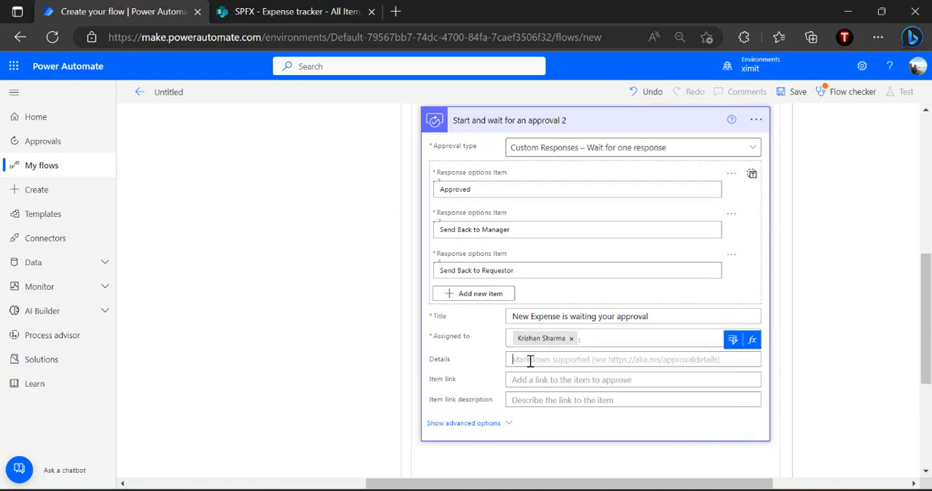
click(530, 377)
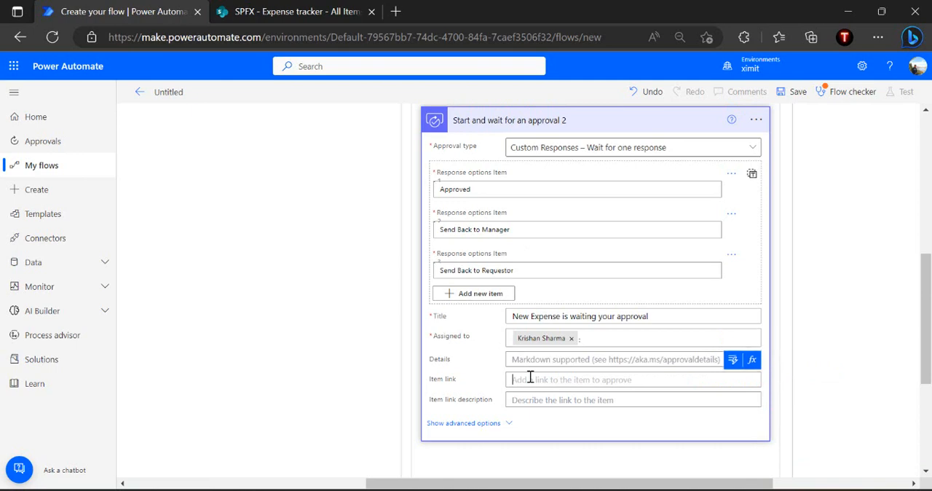
click(731, 359)
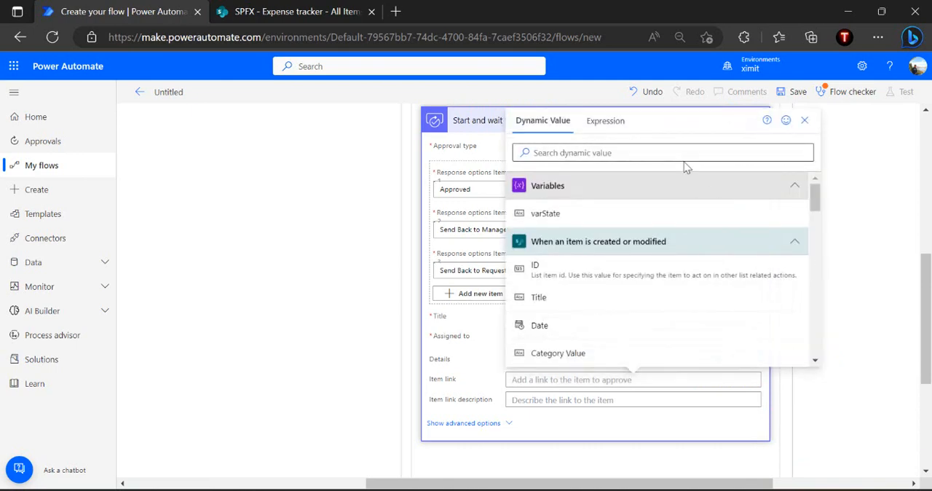
click(675, 154)
text(link)
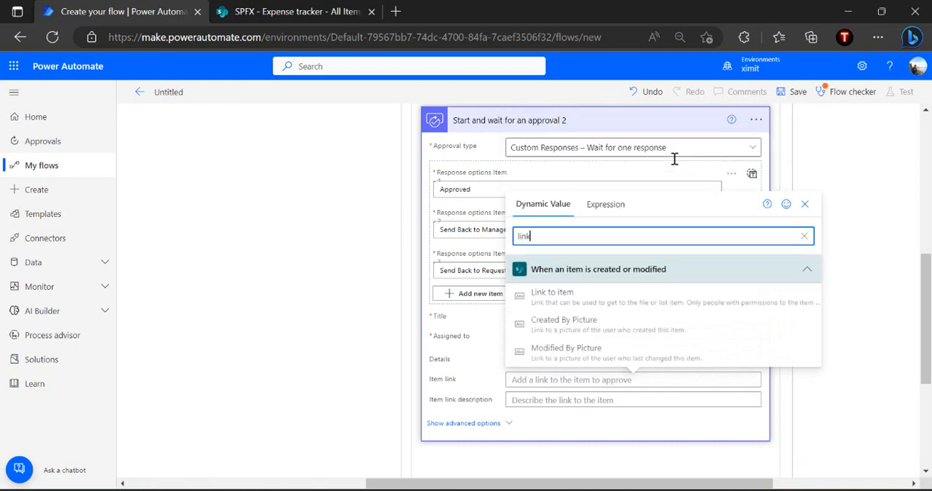
click(546, 294)
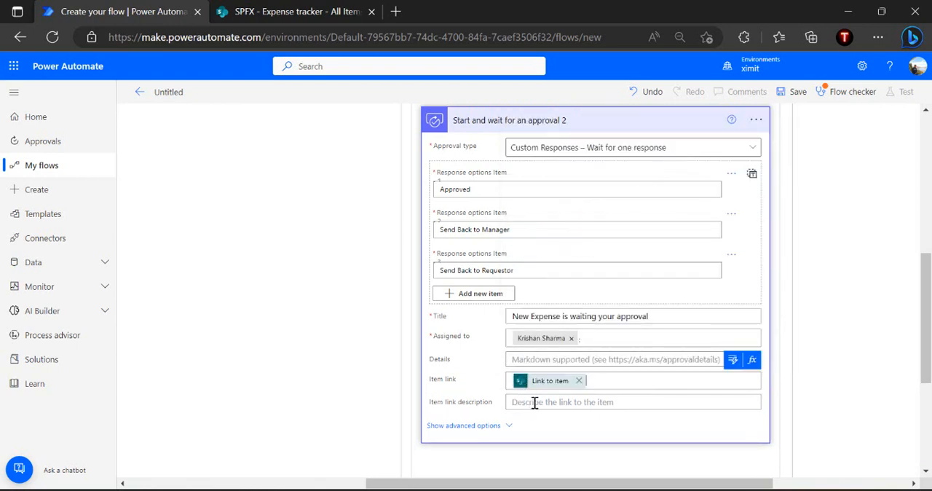
click(534, 402)
text(Expense)
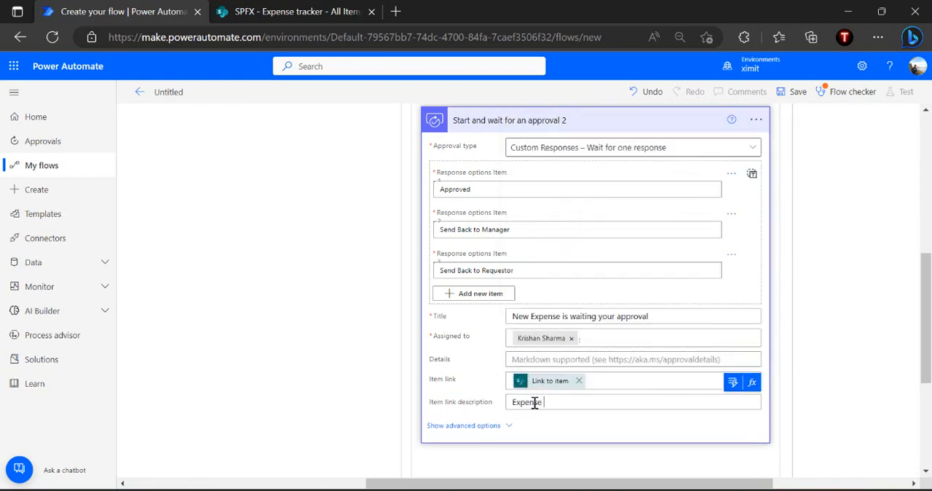
click(603, 122)
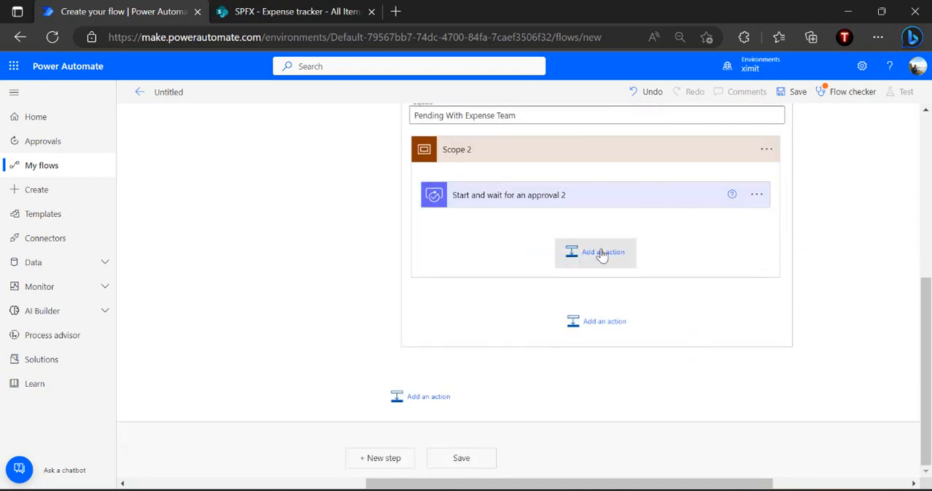
Add a Switch control after the finance team approval inside its Scope
click(602, 253)
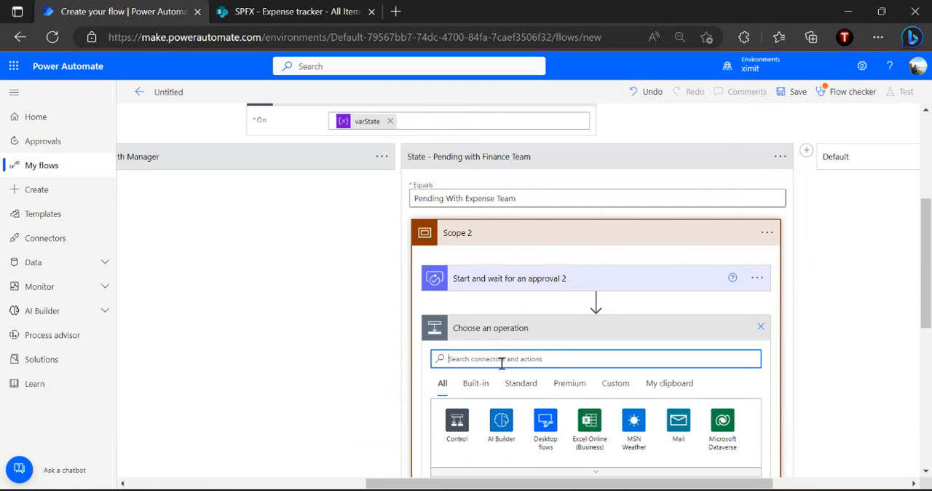
text(conditio)
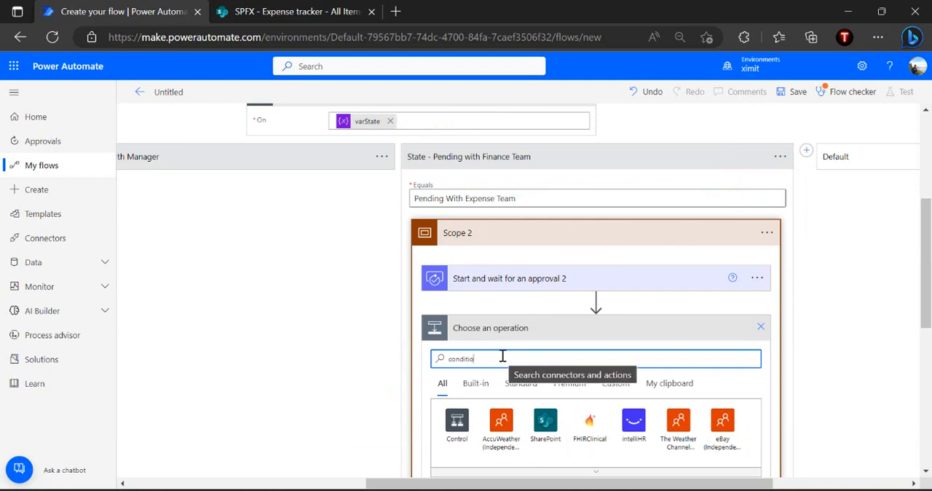
drag(485, 364, 427, 365)
text(swtich)
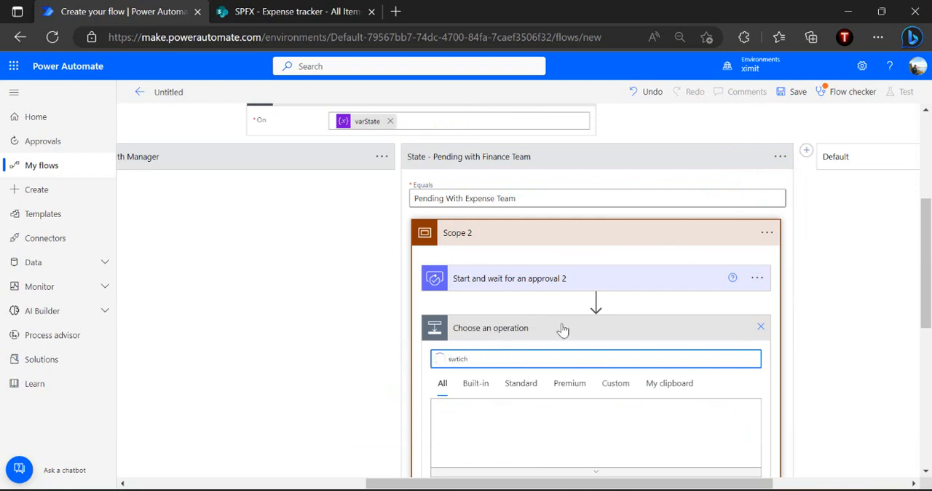
scroll(586, 329, down, 2)
click(501, 412)
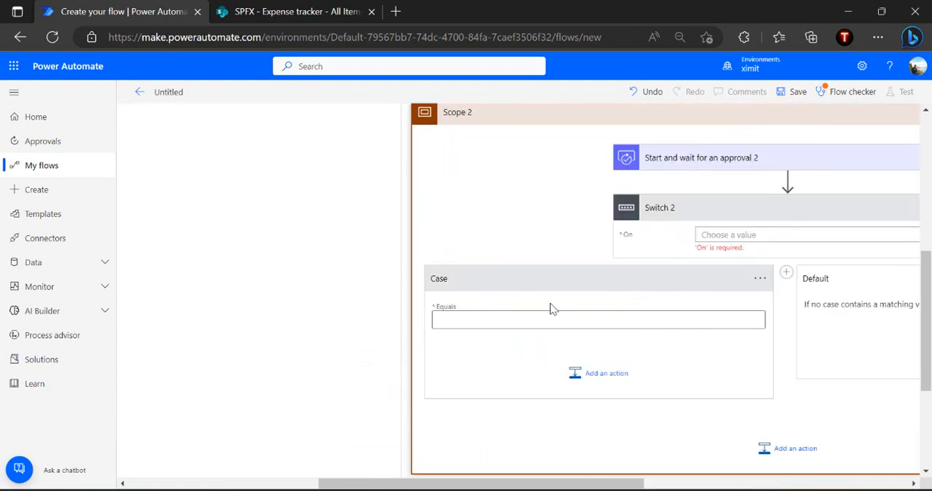
Set the first case of the finance team Switch to equal "Approved", copied from the approval's first response option
click(541, 318)
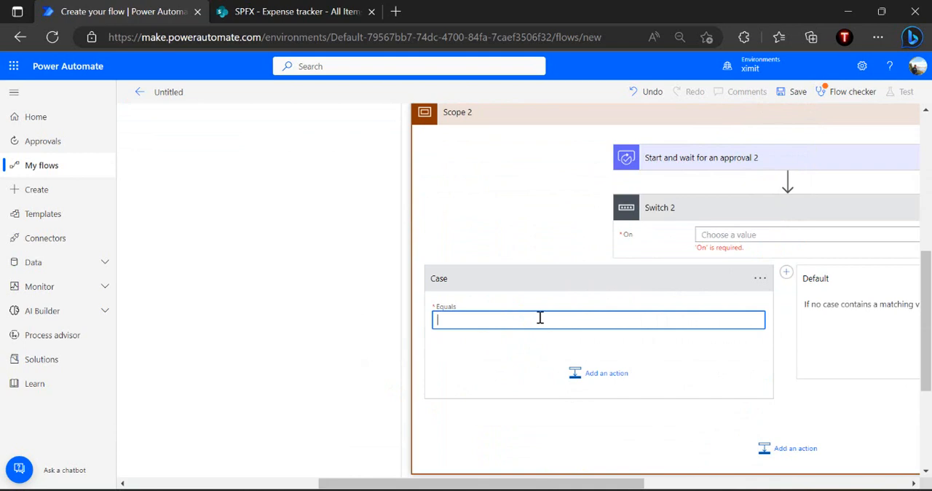
click(710, 164)
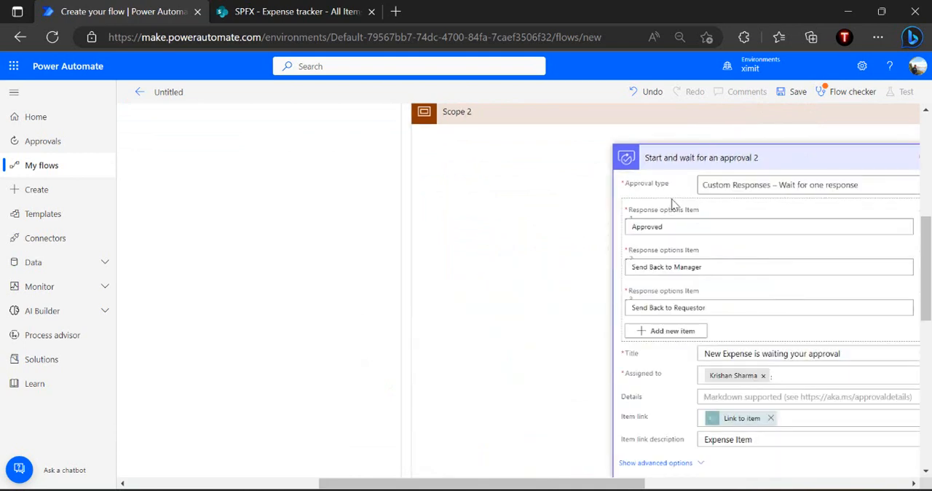
click(697, 228)
double_click(697, 228)
key(ctrl+c)
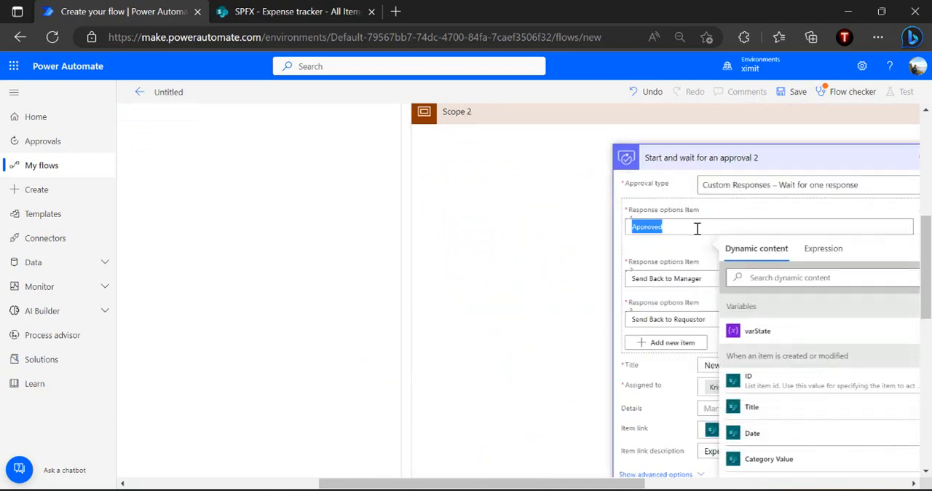
scroll(697, 228, down, 5)
click(542, 306)
key(ctrl+v)
click(659, 329)
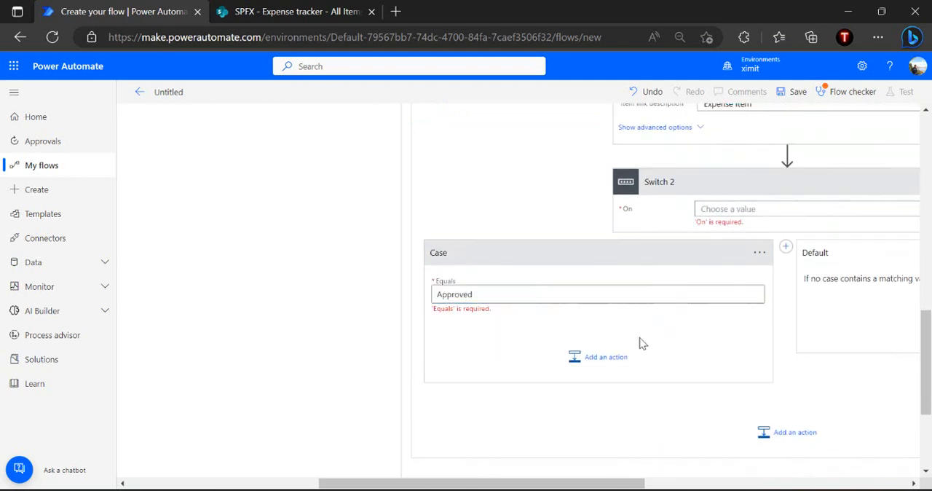
Add a Set variable action to the Approved case that sets varState to "Completed"
click(595, 362)
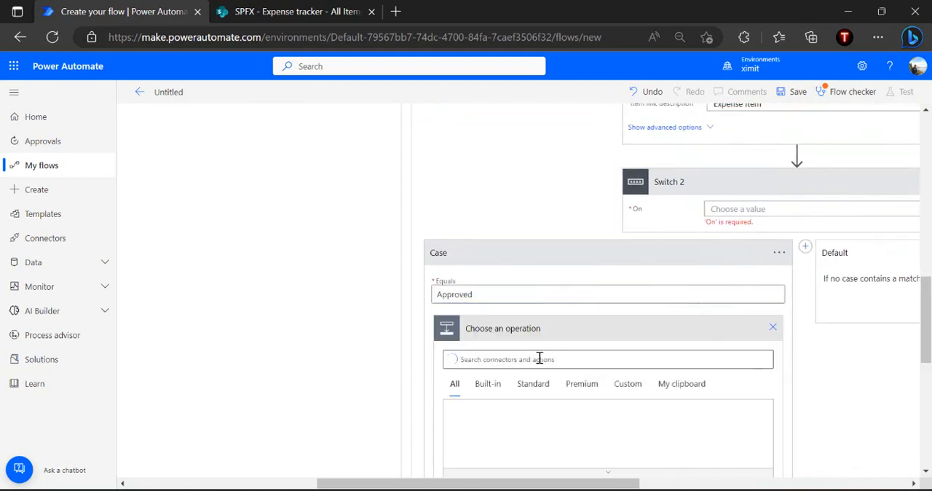
text(set variable)
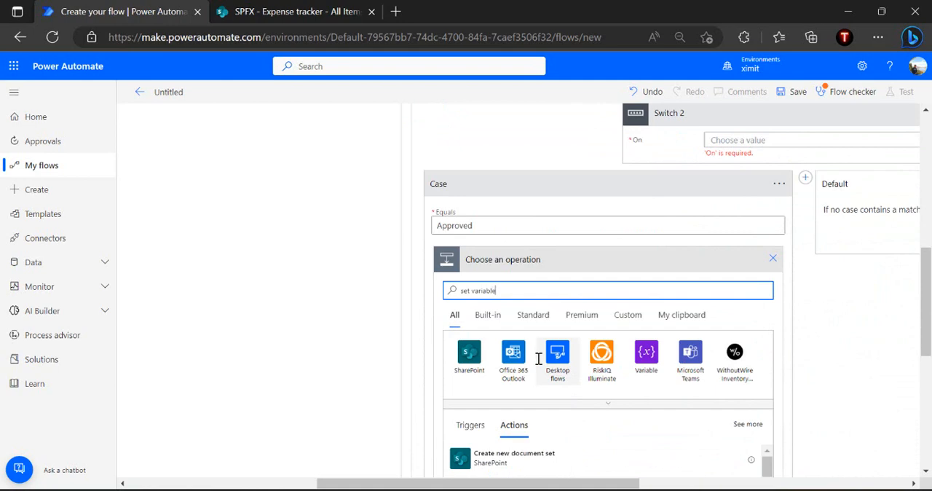
click(512, 461)
click(555, 289)
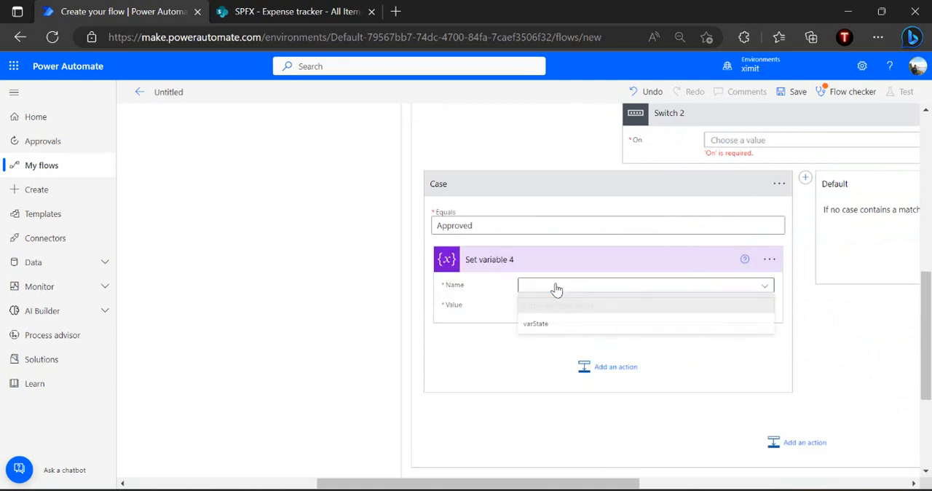
click(539, 326)
click(581, 312)
text(Completed)
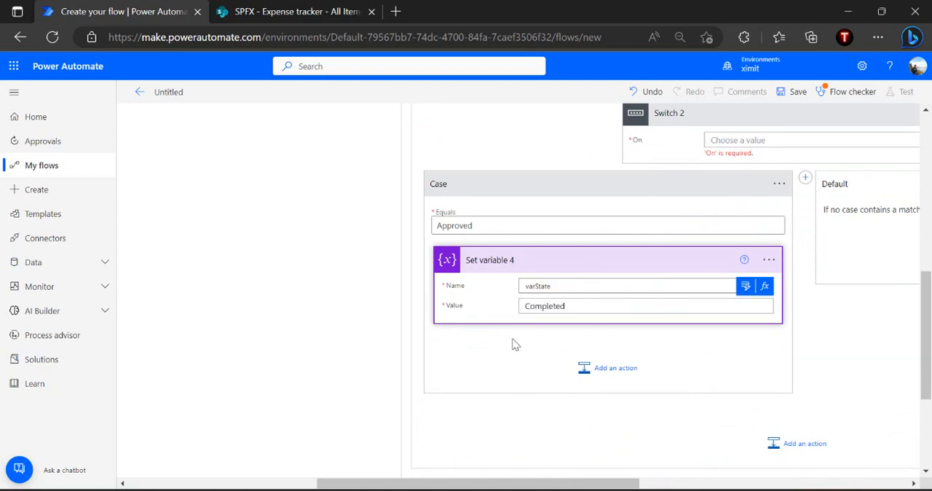
click(667, 258)
Add a second case to the finance team Switch and set it to equal "Send Back to Manager", copied from the approval's response option
scroll(668, 257, right, 5)
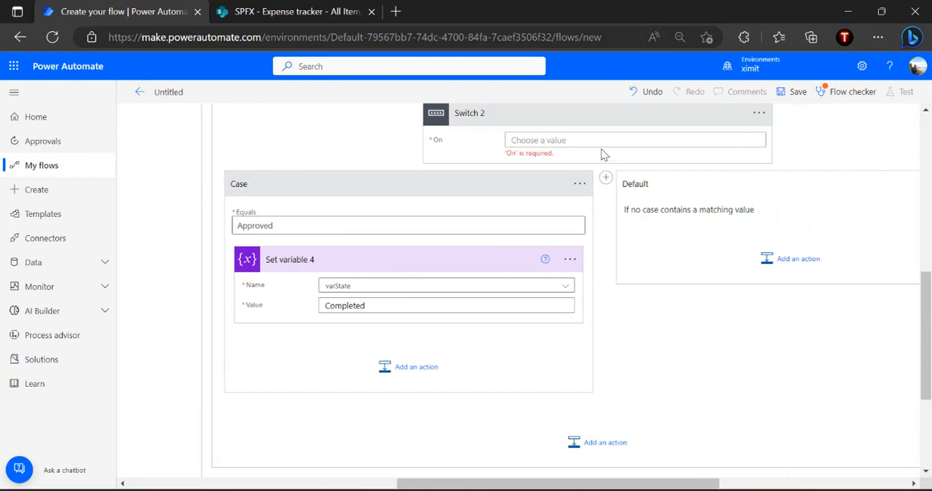
click(605, 177)
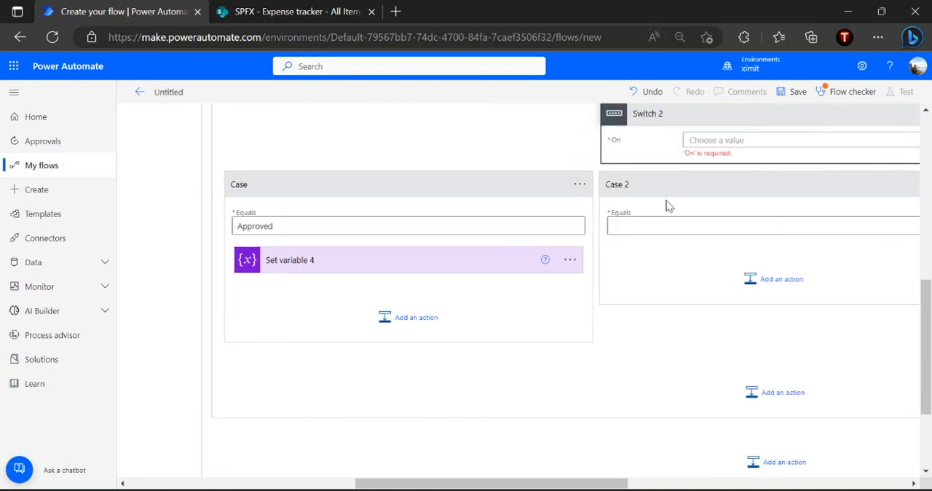
scroll(666, 204, up, 3)
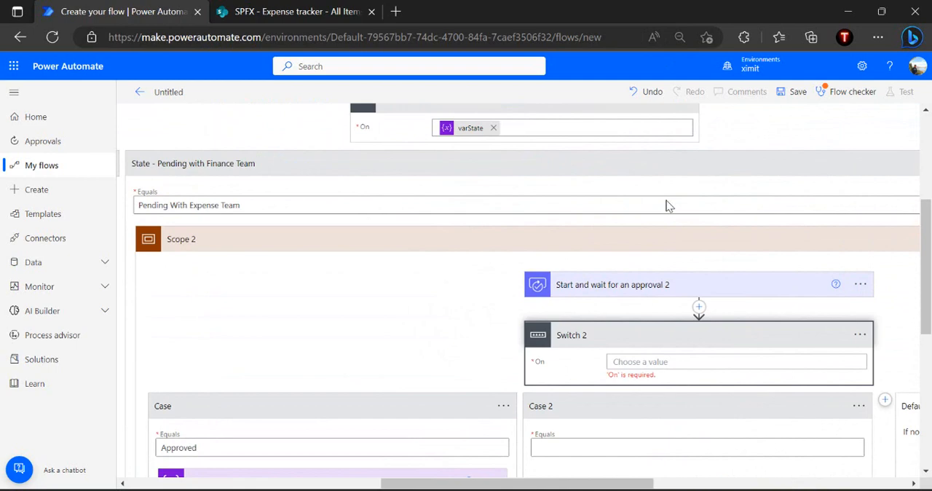
click(619, 294)
click(625, 394)
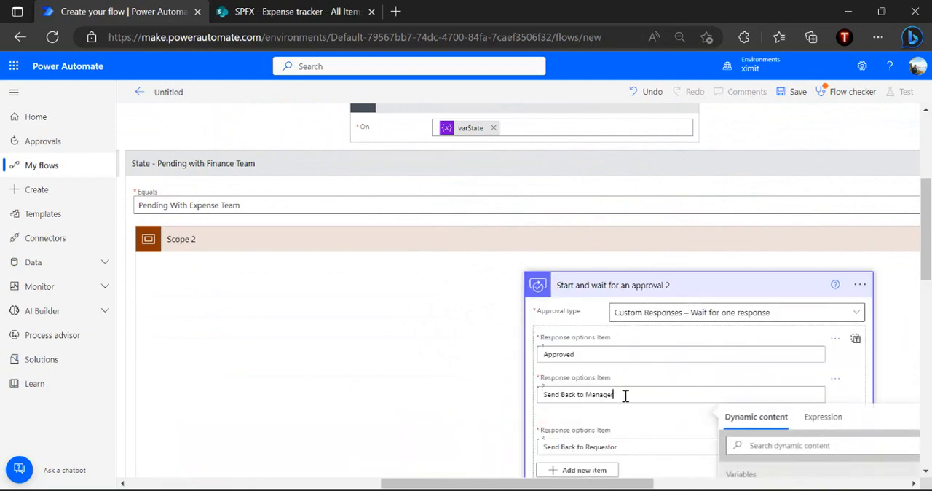
key(ctrl+a)
key(ctrl+c)
scroll(625, 394, down, 6)
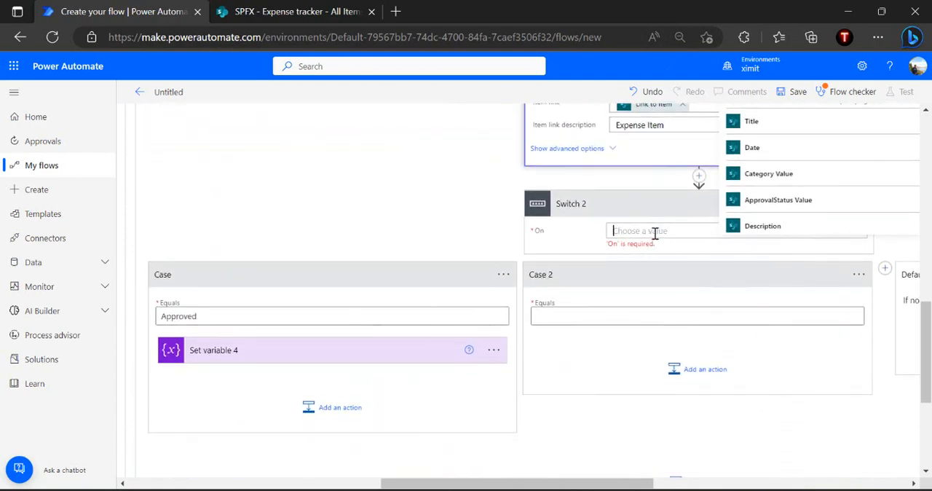
click(583, 314)
key(ctrl+v)
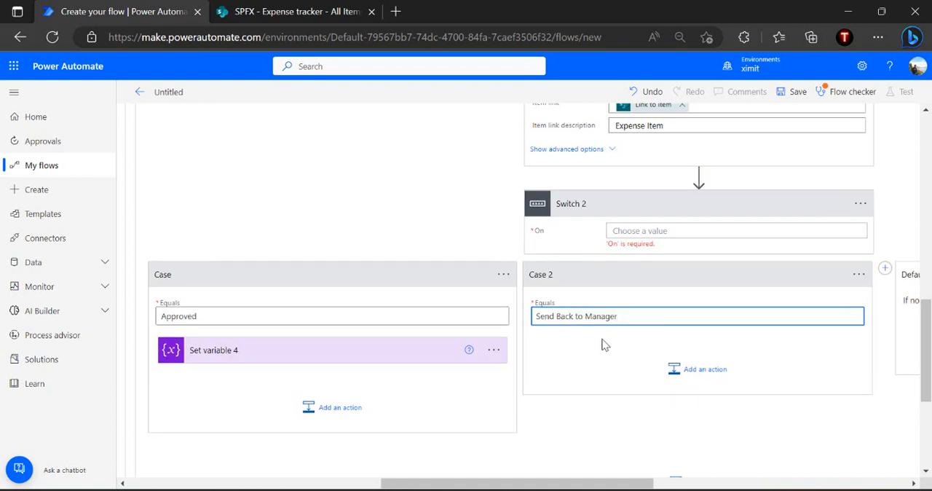
Set the finance team Switch to evaluate the Outcome of "Start and wait for an approval 2"
click(650, 231)
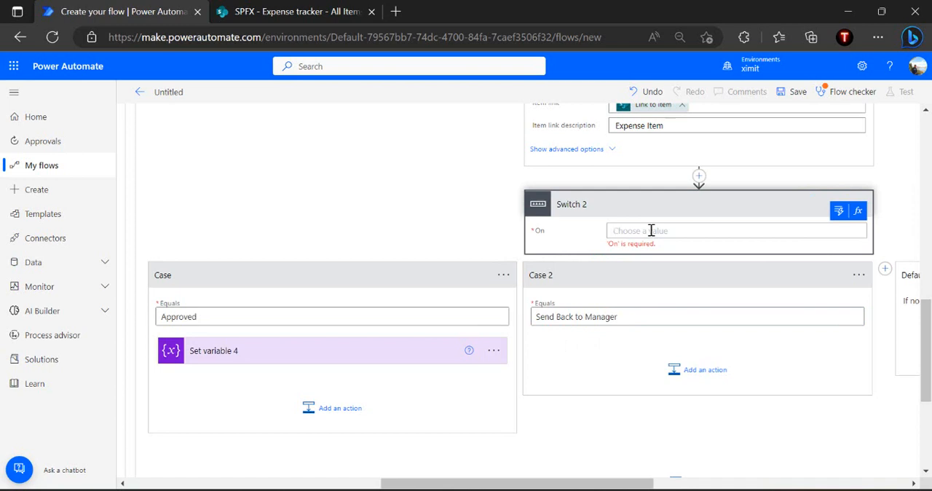
click(839, 210)
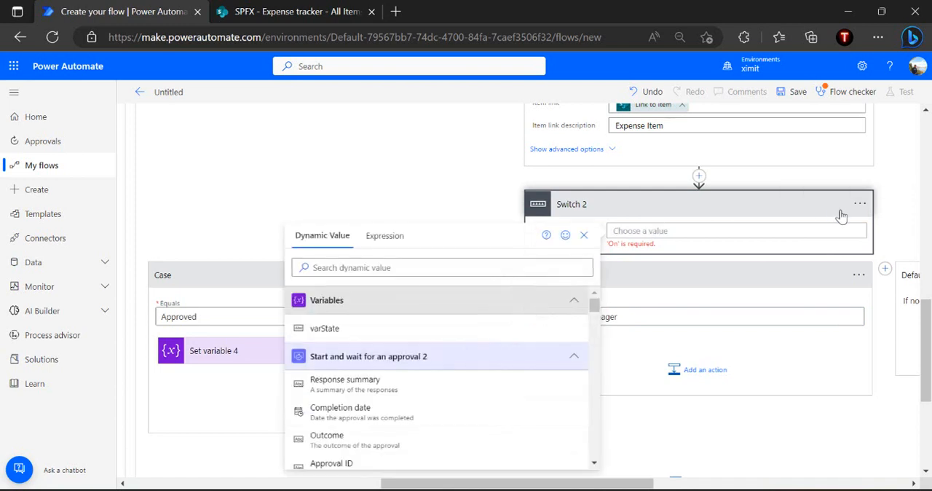
click(418, 269)
text(outcom)
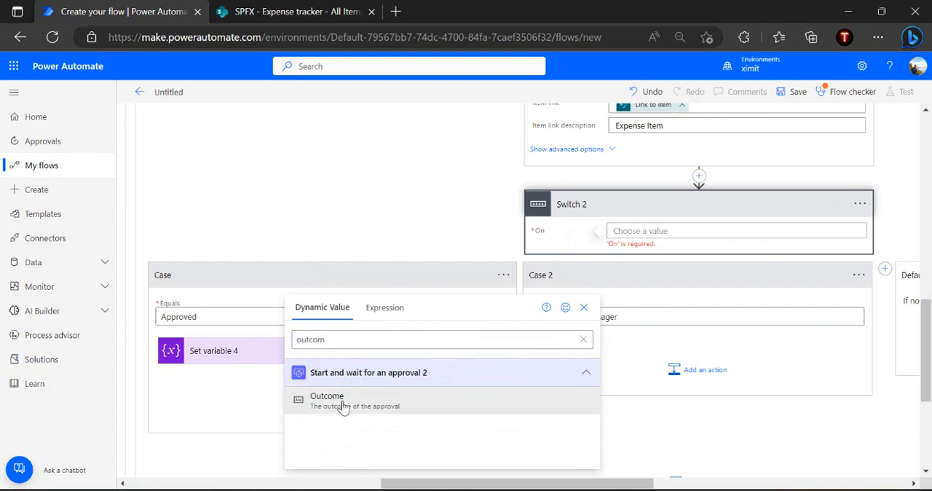
click(340, 405)
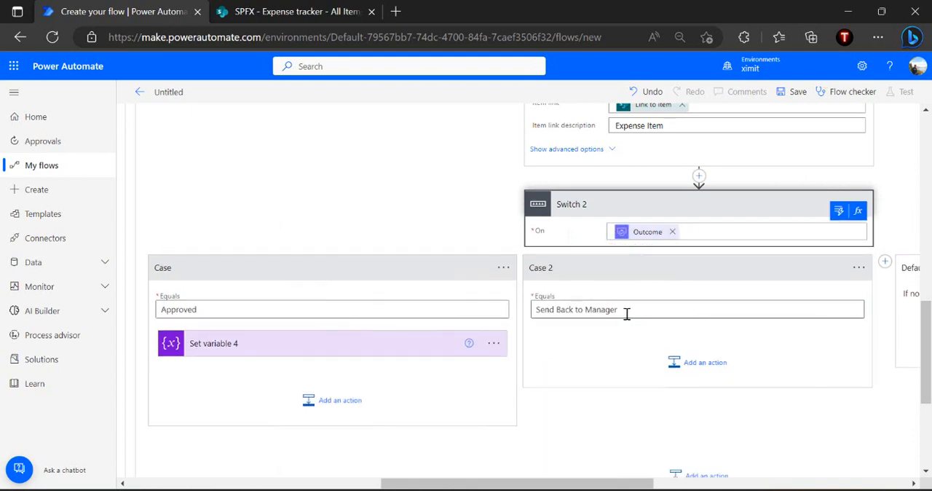
Add a Set variable action to the Send Back to Manager case and choose varState as its variable
click(697, 364)
scroll(676, 380, down, 4)
scroll(676, 381, up, 3)
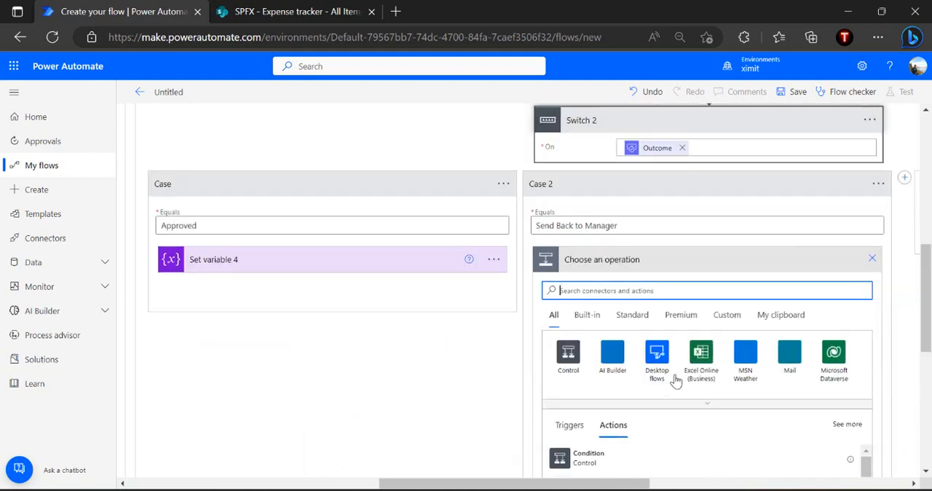
text(set variable)
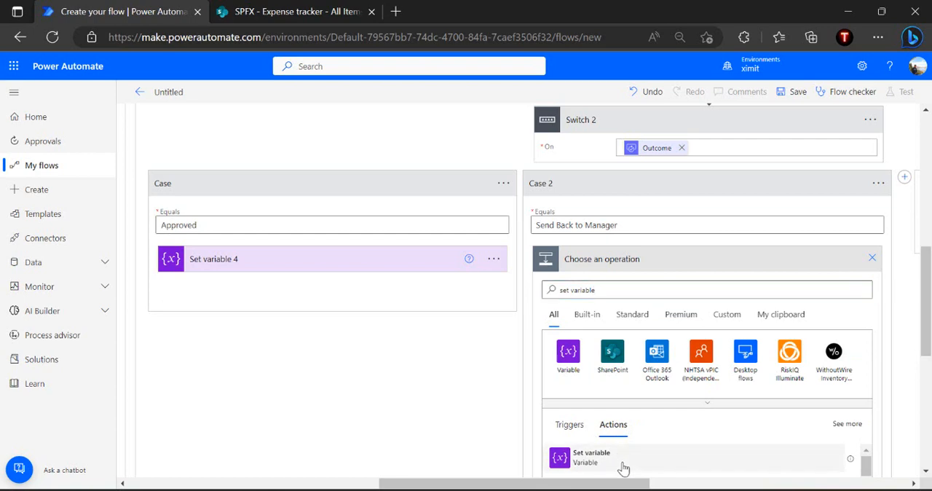
click(592, 456)
click(685, 285)
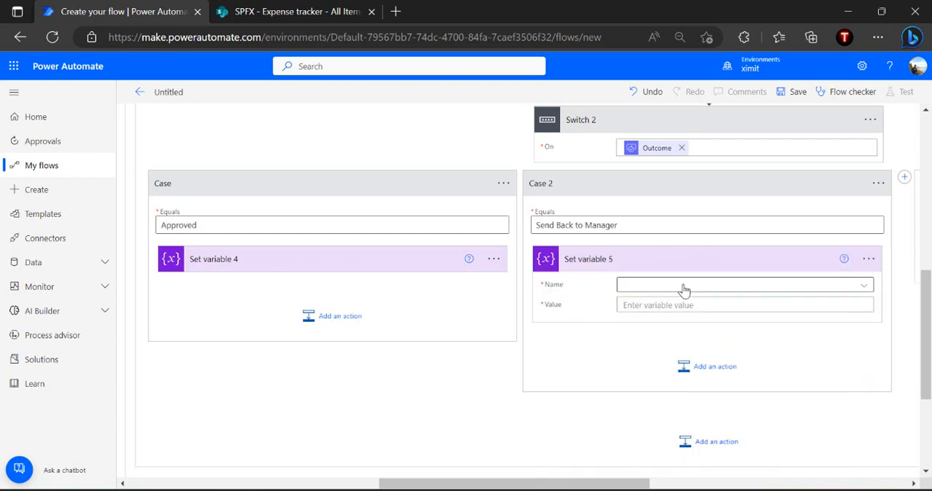
click(638, 323)
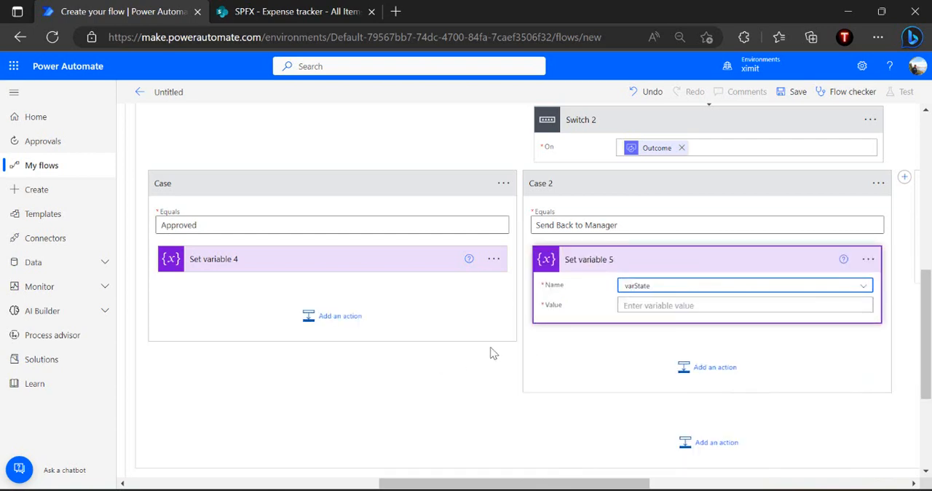
Set the variable's value in the Send Back to Manager case to "Pending With Manager", copied from the manager state's Equals value
scroll(493, 353, up, 3)
scroll(493, 354, left, 10)
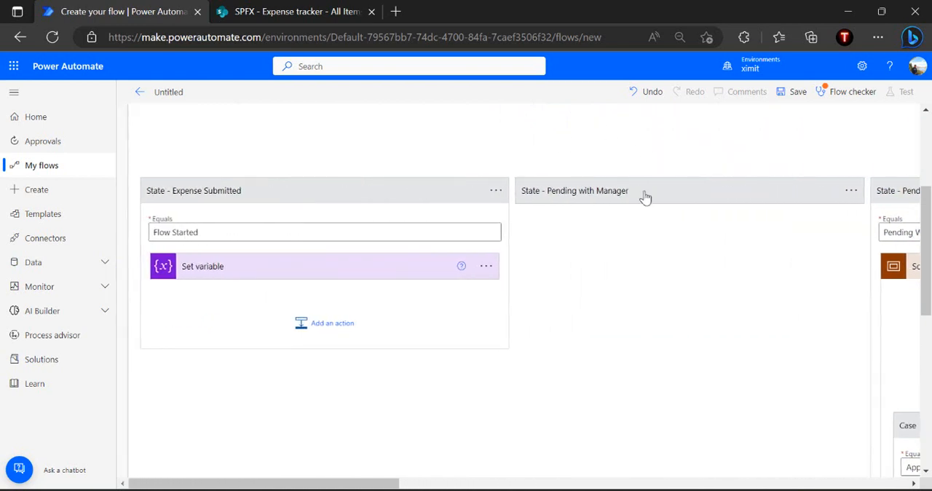
click(644, 235)
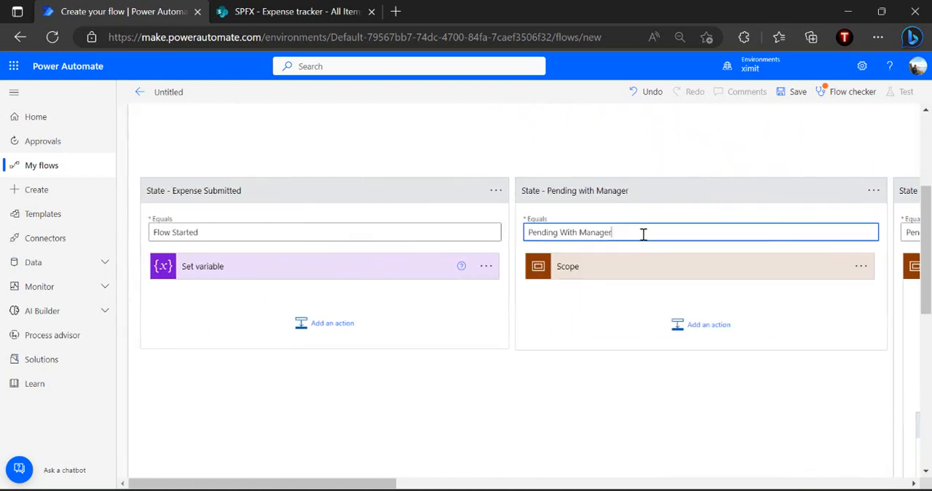
key(ctrl+a)
key(ctrl+c)
click(713, 190)
click(713, 190)
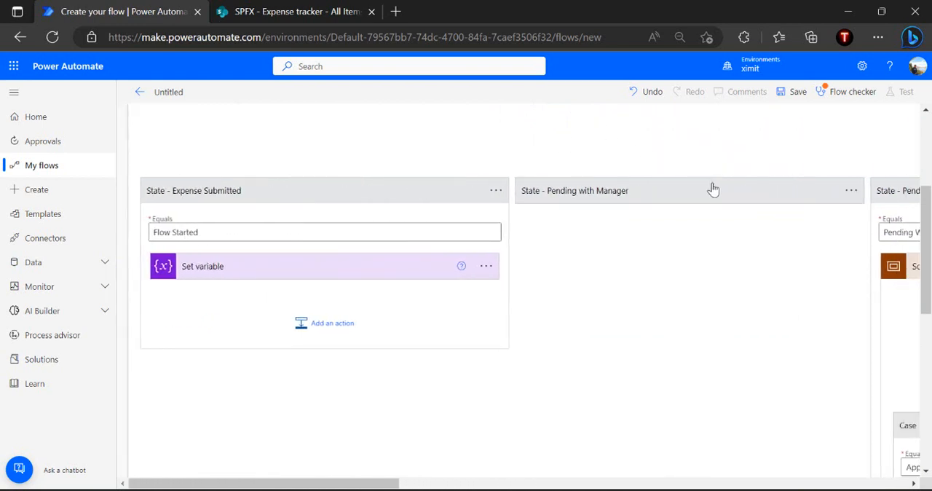
scroll(713, 190, right, 5)
scroll(713, 190, down, 3)
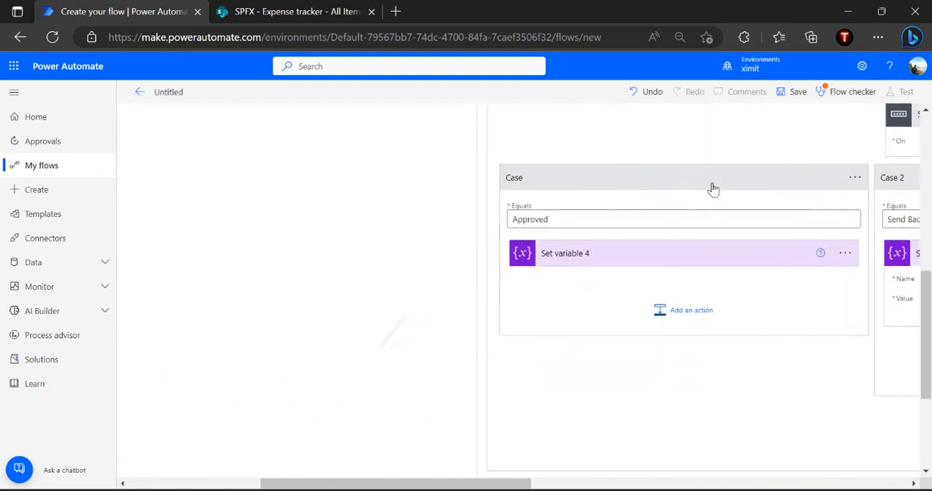
scroll(713, 190, right, 1)
scroll(713, 189, right, 3)
click(731, 309)
key(ctrl+v)
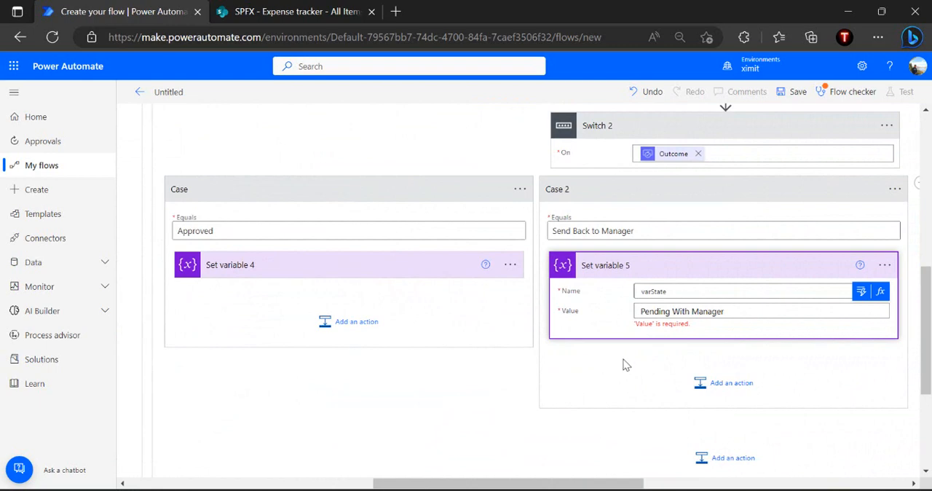
click(625, 364)
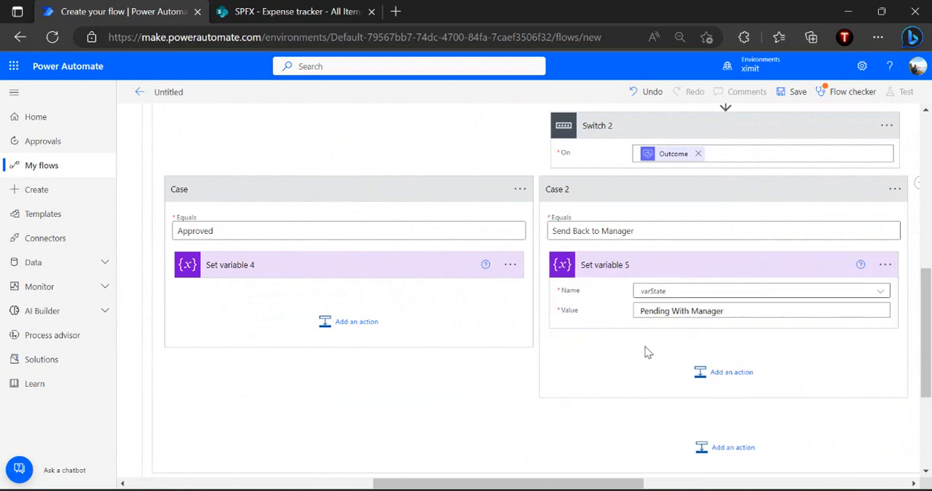
Add a SharePoint Update item action after Set variable in the Approved case
click(355, 323)
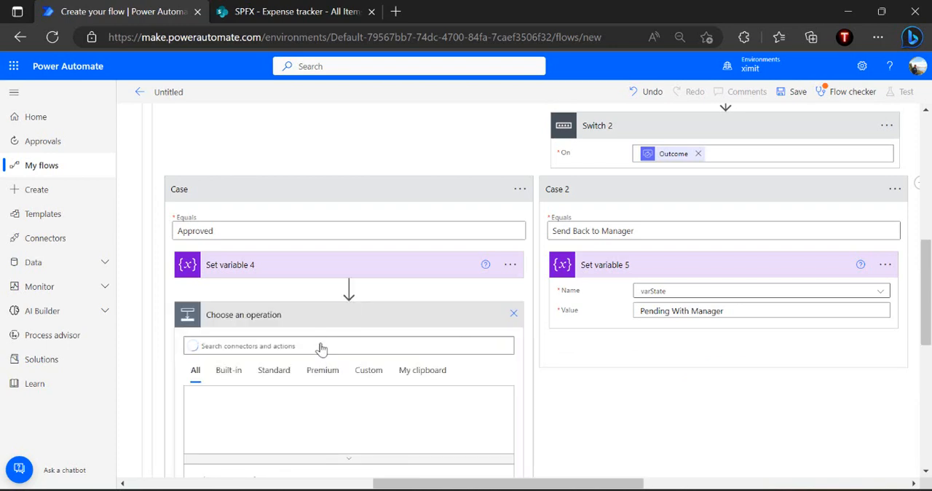
text(update ite)
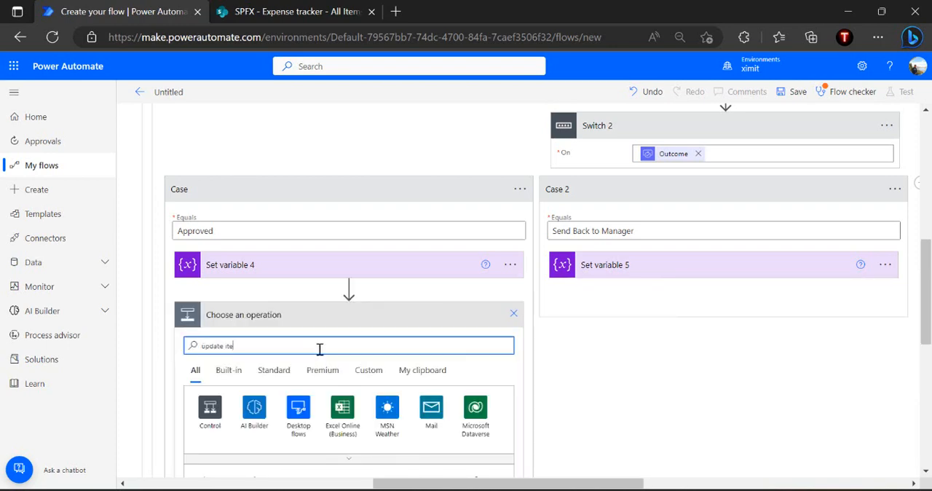
text(m)
scroll(319, 349, down, 2)
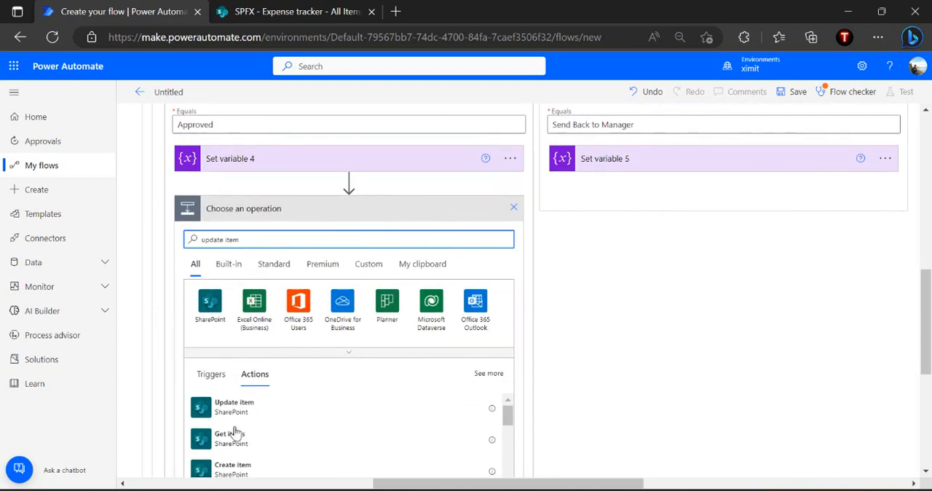
click(259, 411)
Configure Update item for the SPFX site's Expense tracker list with the trigger's ID and Title, and set ApprovalStatus to "Approved"
click(372, 241)
click(341, 283)
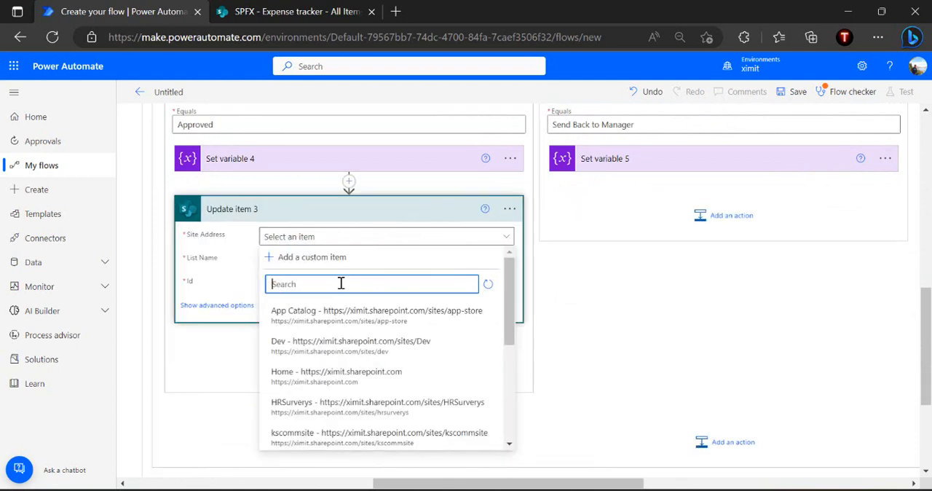
text(spfx)
click(351, 312)
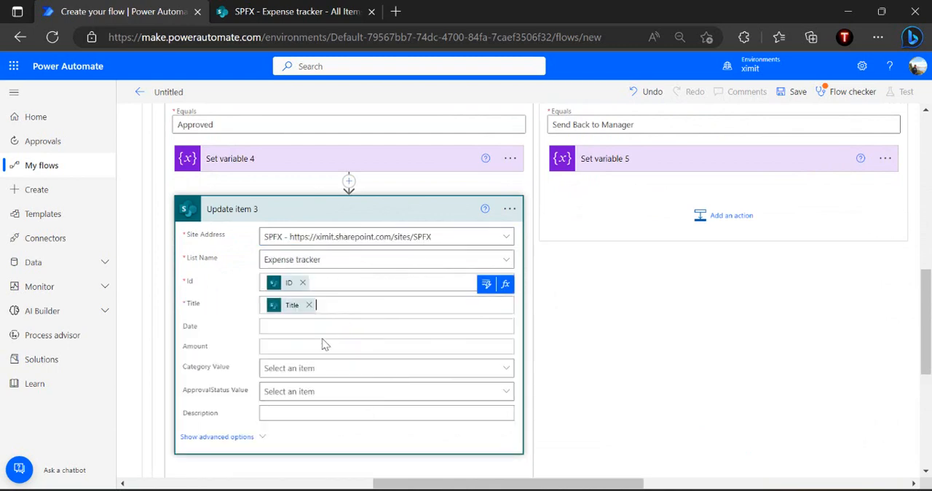
click(314, 391)
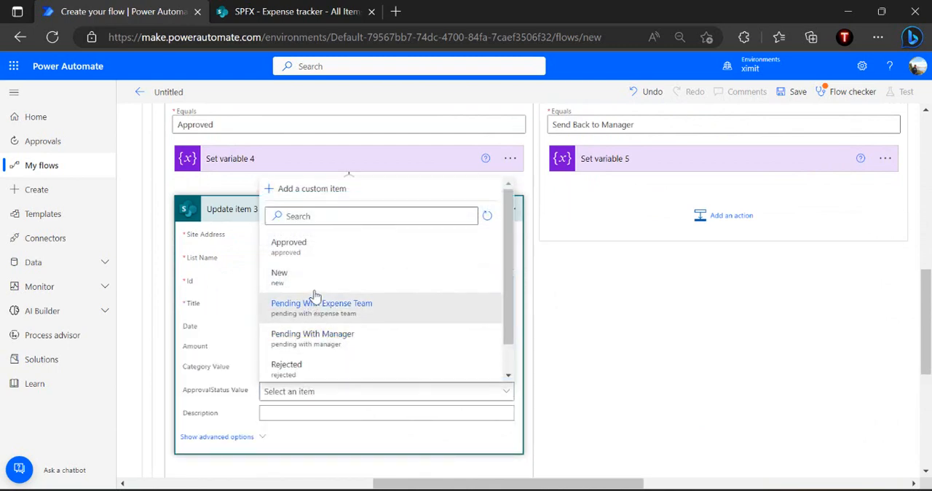
click(324, 246)
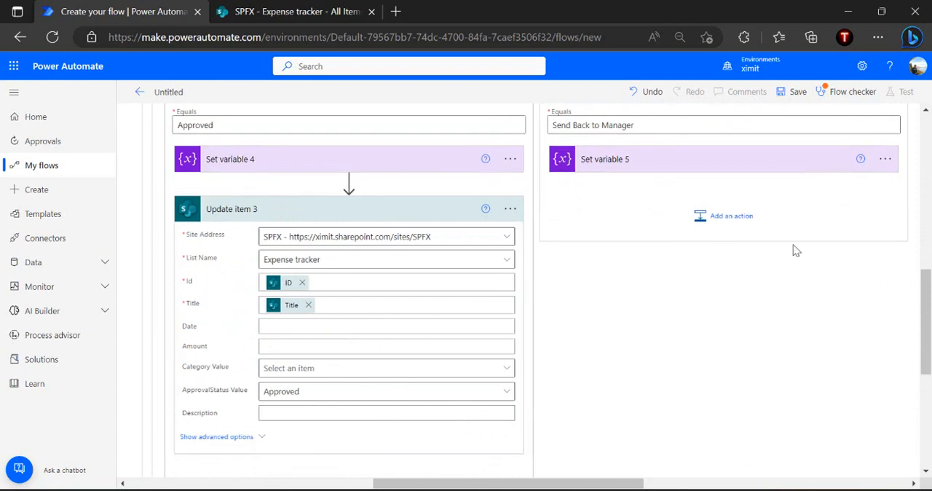
Add a SharePoint Update item action after Set variable in the Send Back to Manager case
click(734, 216)
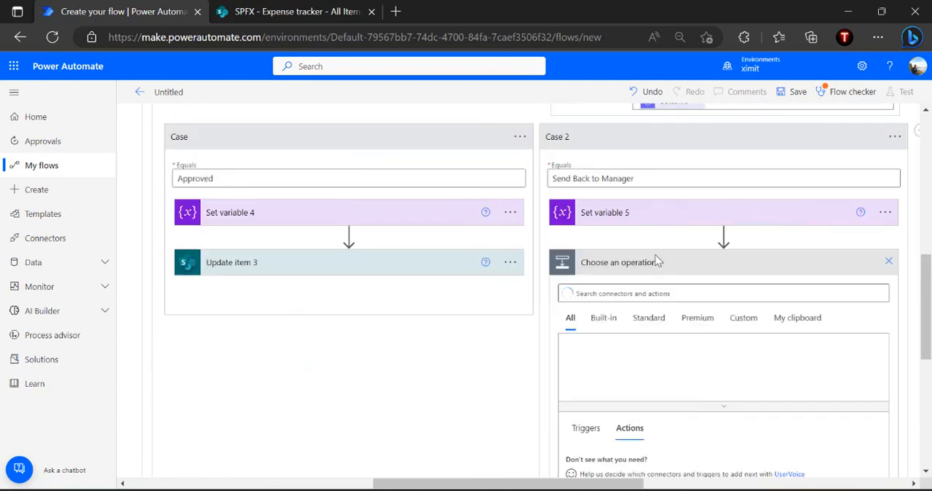
text(update)
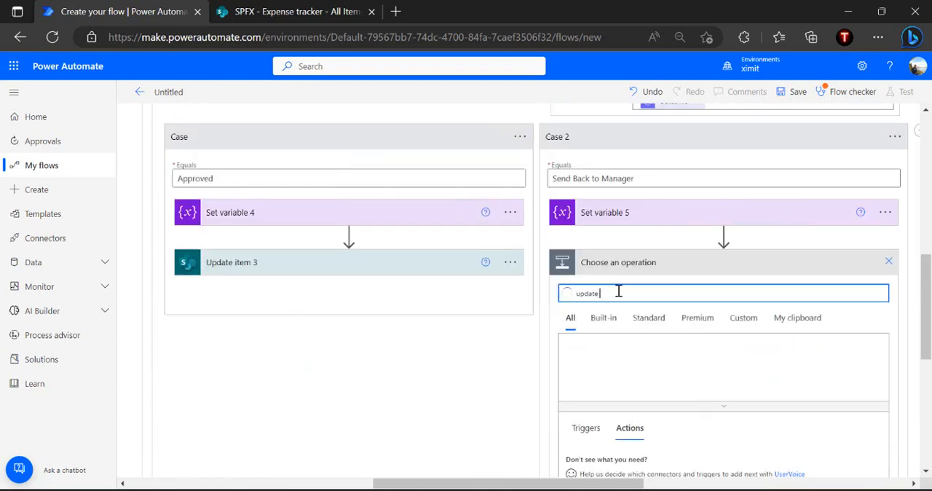
text( item)
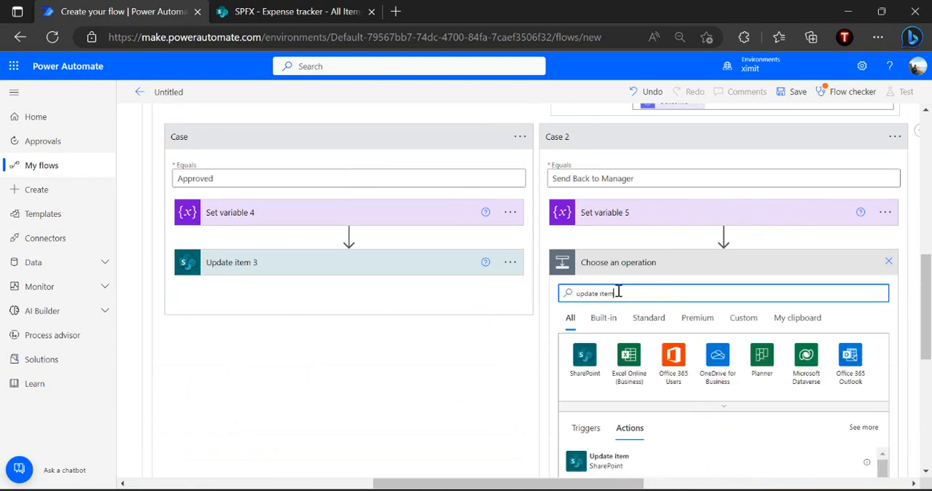
scroll(617, 292, down, 1)
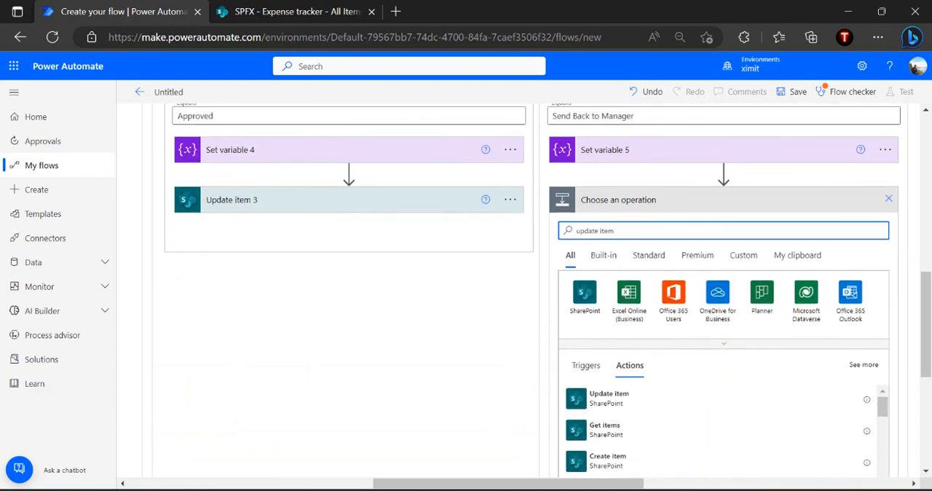
click(656, 393)
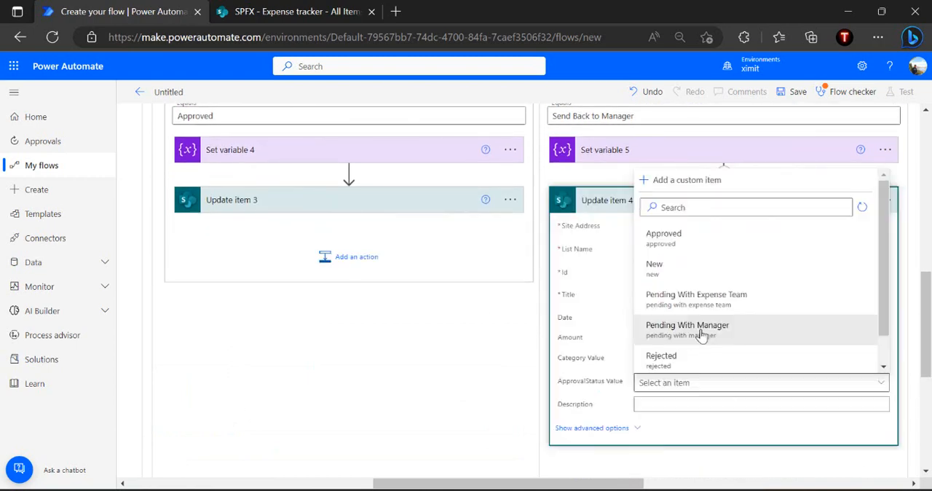
Configure Update item for the SPFX site's Expense tracker list with the trigger's ID and Title, and set ApprovalStatus to "Pending With Manager"
click(704, 333)
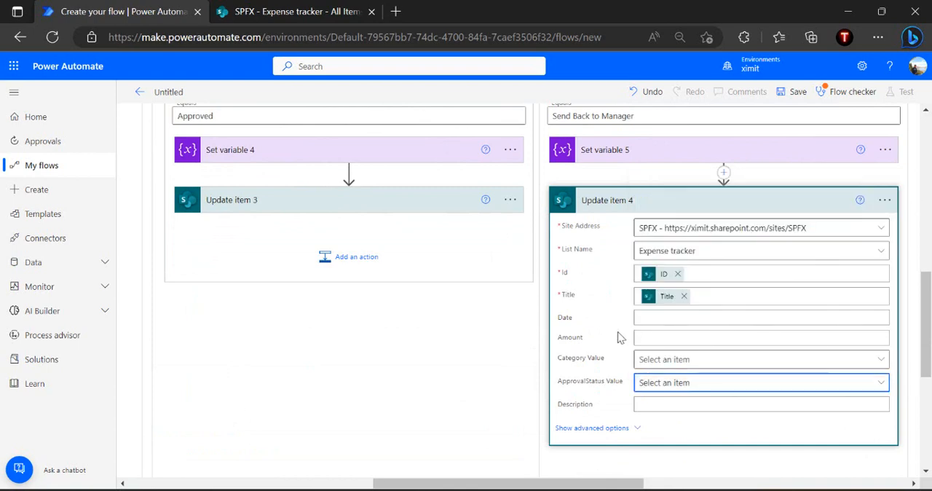
click(662, 207)
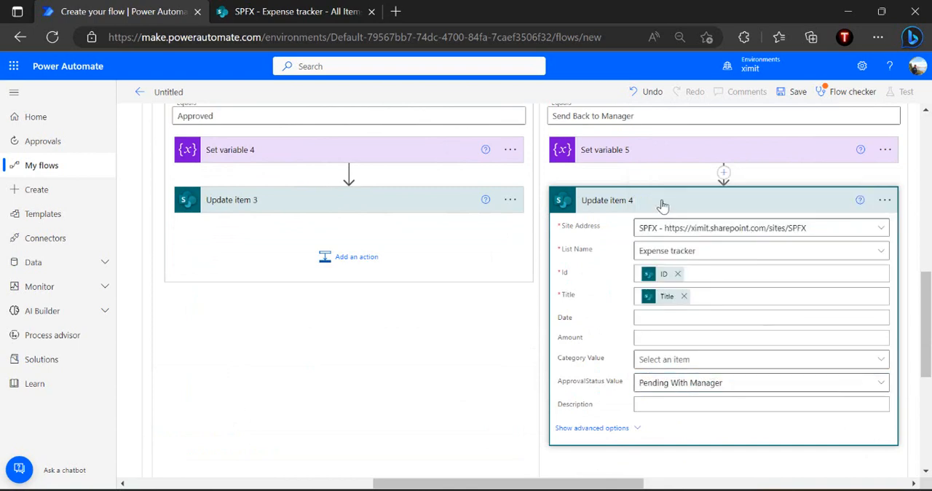
click(663, 204)
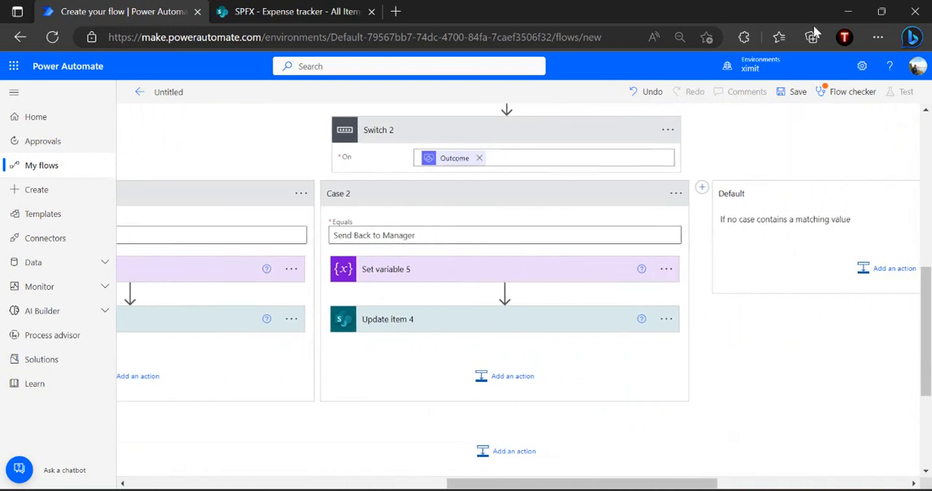
Add a third case to the finance outcome switch with Equals set to "Send Back to Requestor", copied from the approval's response option
click(702, 187)
click(737, 232)
text(Se)
scroll(737, 230, up, 2)
click(624, 194)
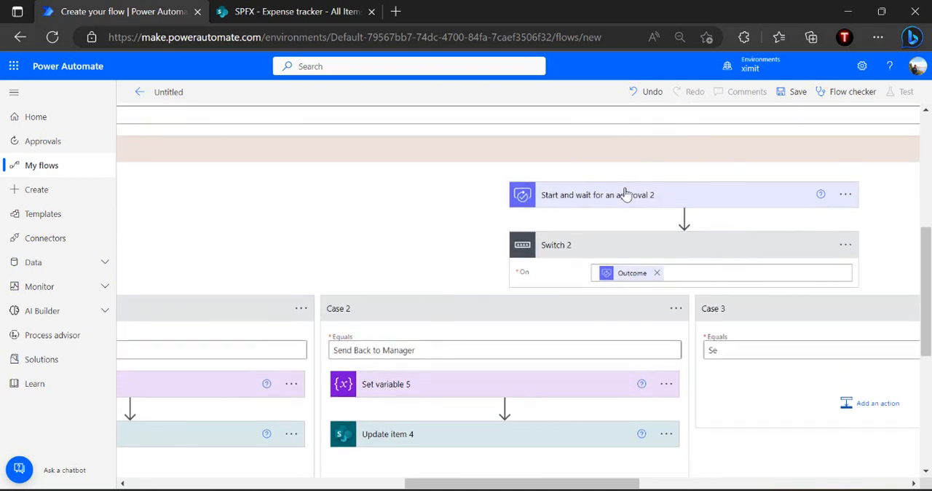
click(614, 345)
key(ctrl+a)
key(ctrl+c)
scroll(615, 347, down, 4)
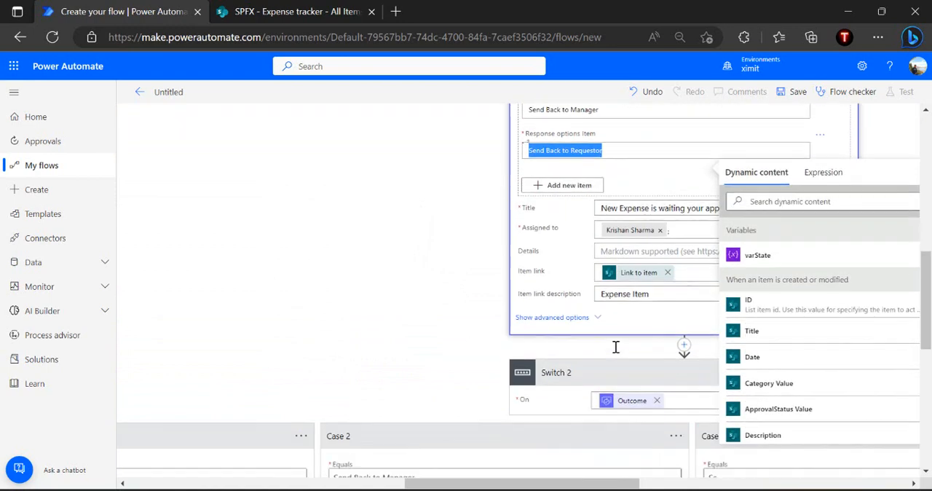
click(732, 427)
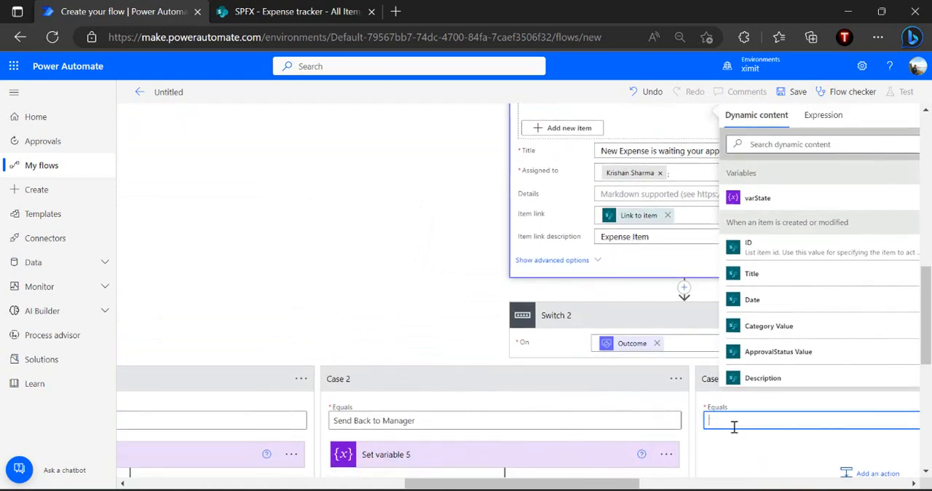
key(ctrl+v)
click(758, 436)
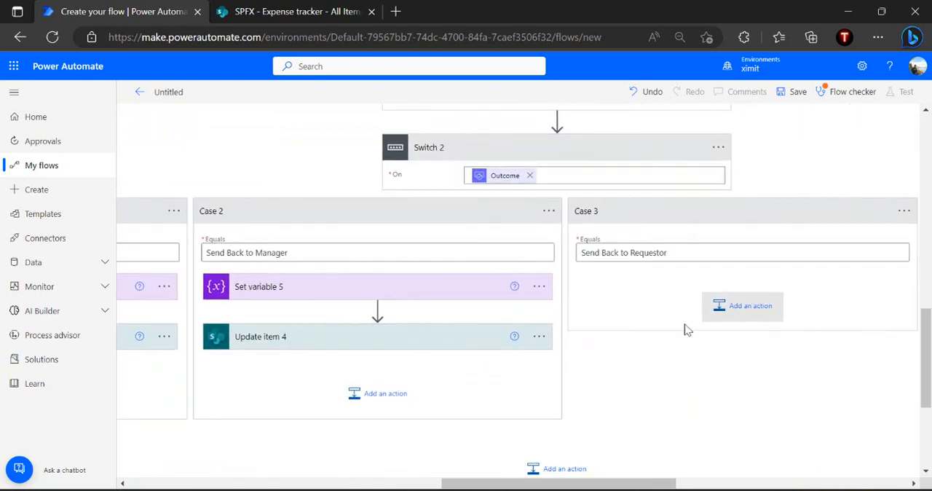
Add a Set variable action to the Send Back to Requestor case that sets varState to "Flow Started"
click(705, 303)
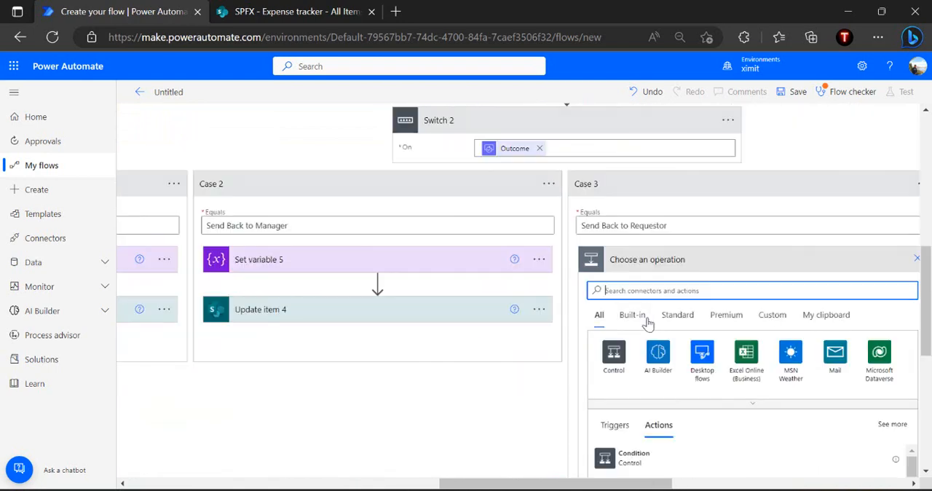
text(set variable)
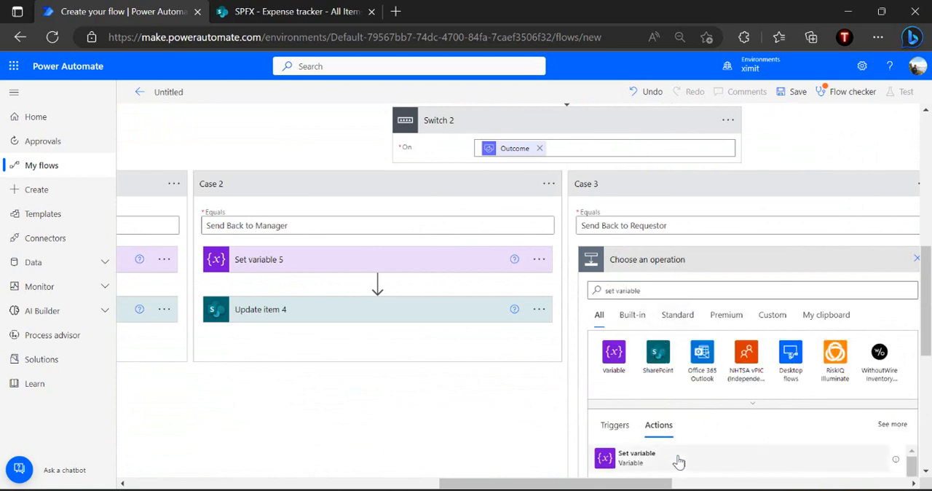
click(636, 457)
click(743, 286)
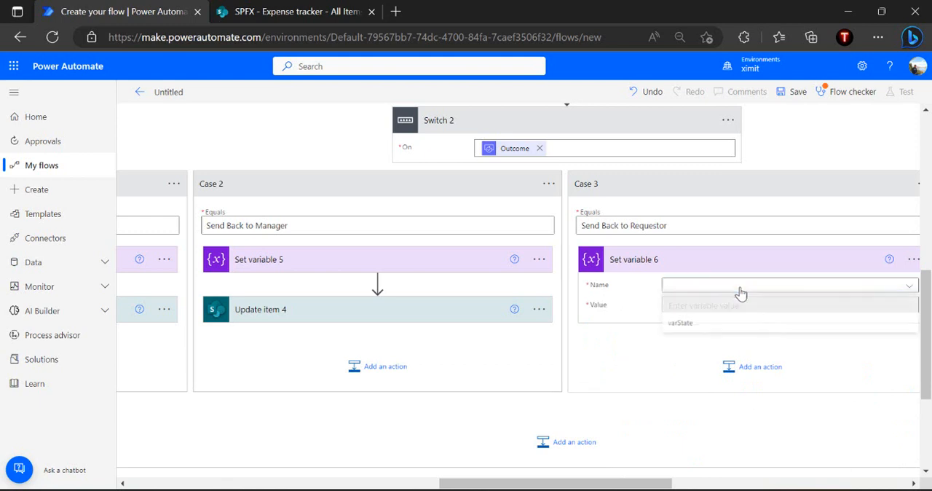
click(685, 326)
click(721, 306)
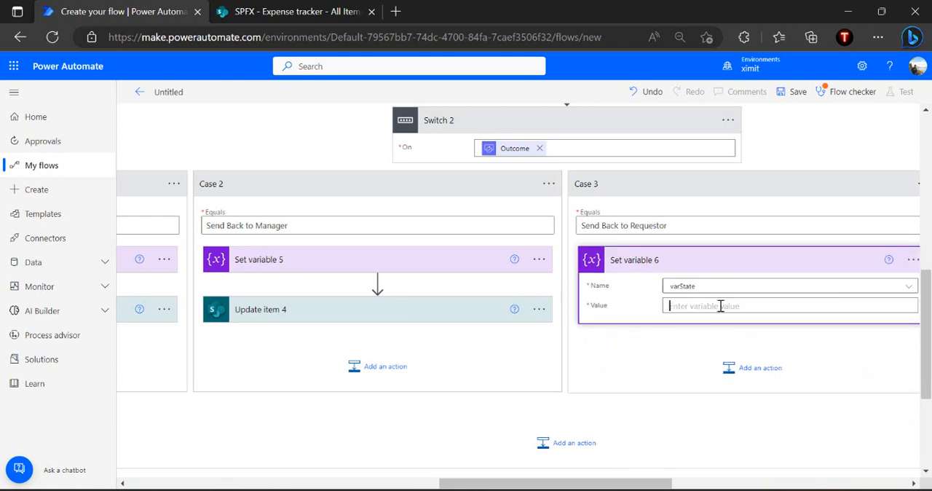
text(Flow Started)
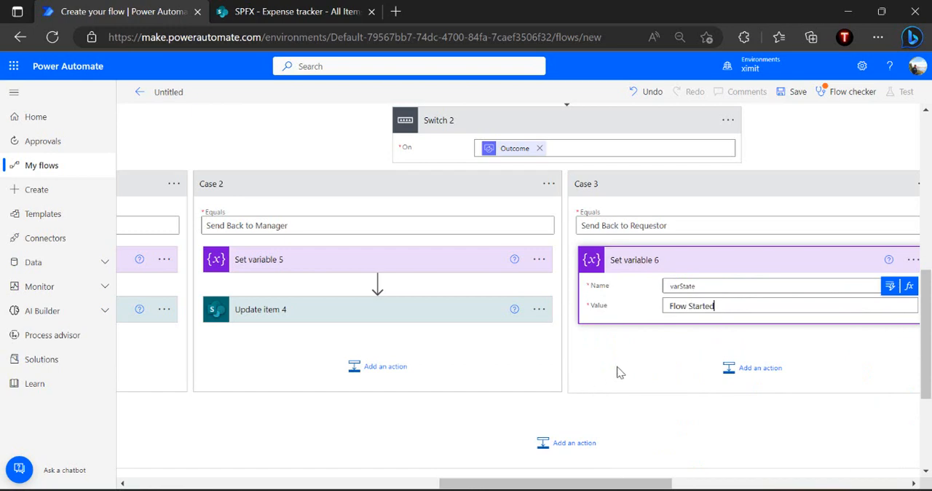
Add a SharePoint Update item action after Set variable in the Send Back to Requestor case
click(751, 368)
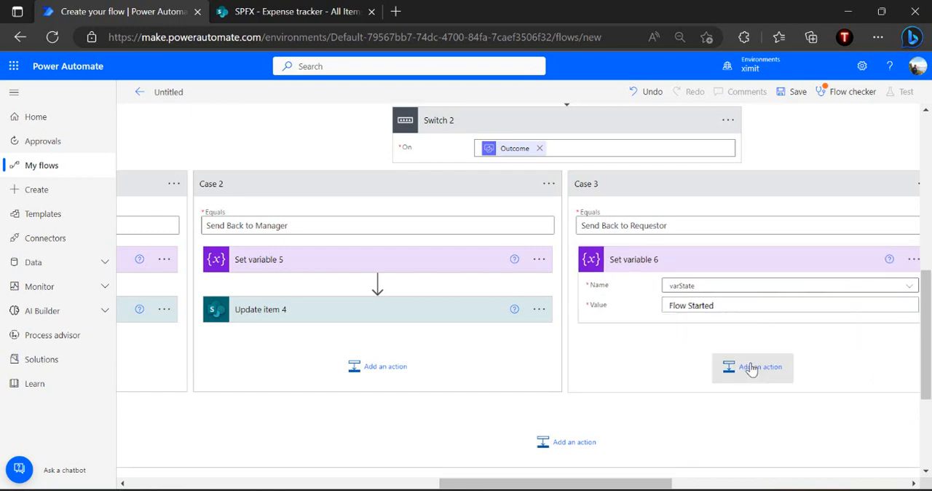
text(update item)
scroll(652, 387, down, 1)
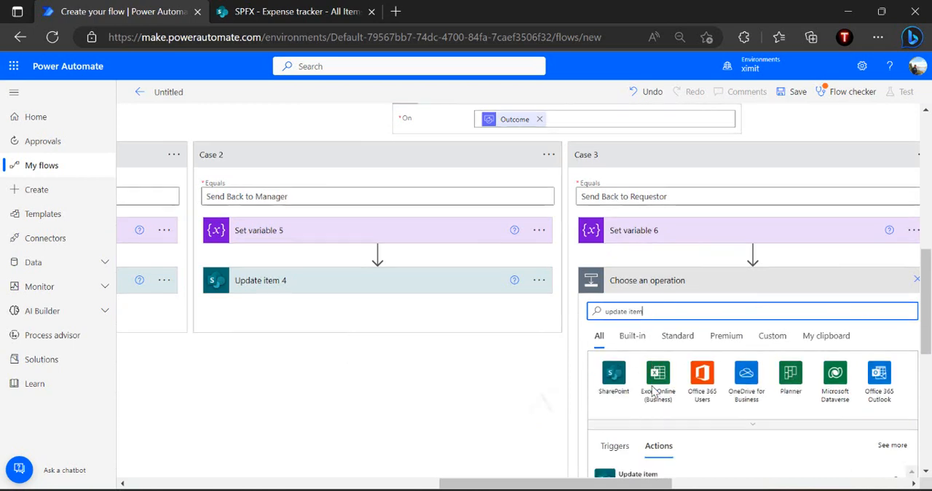
click(688, 428)
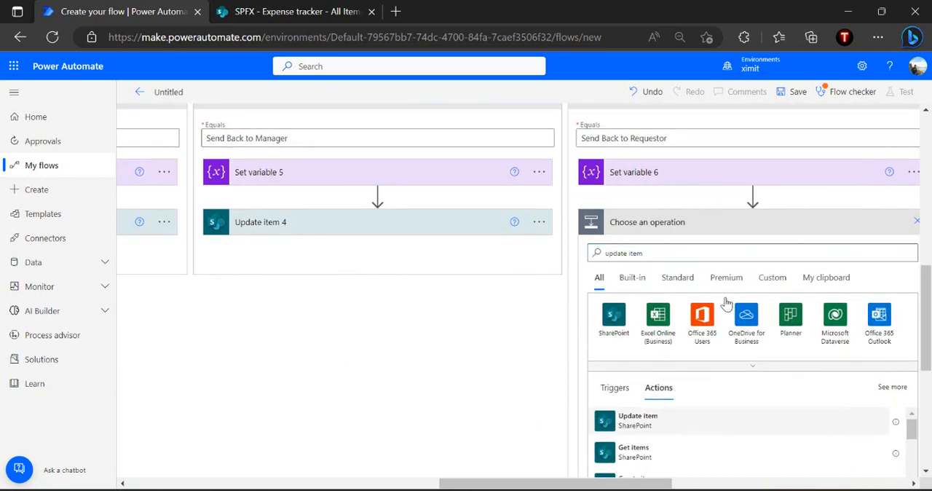
Configure Update item for the SPFX site's Expense tracker list with the trigger's ID and Title, and set ApprovalStatus to "Sent Back to Requestor"
click(761, 255)
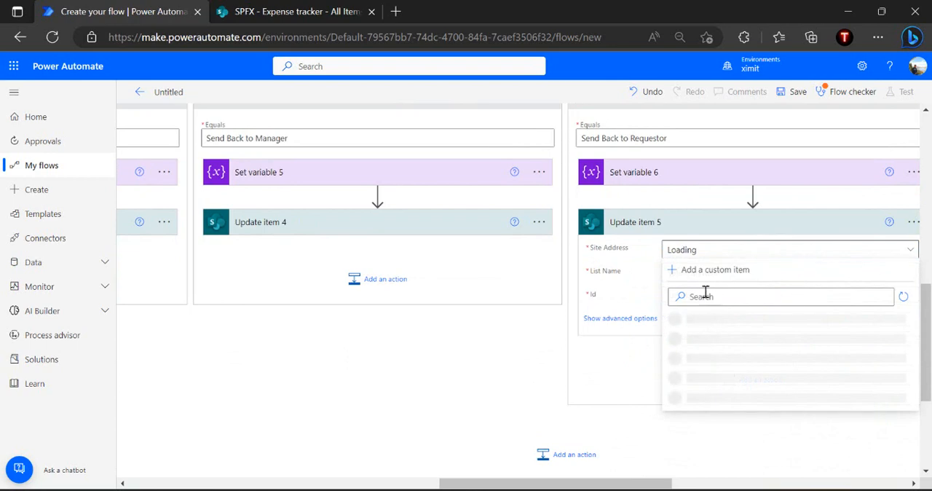
text(spfx)
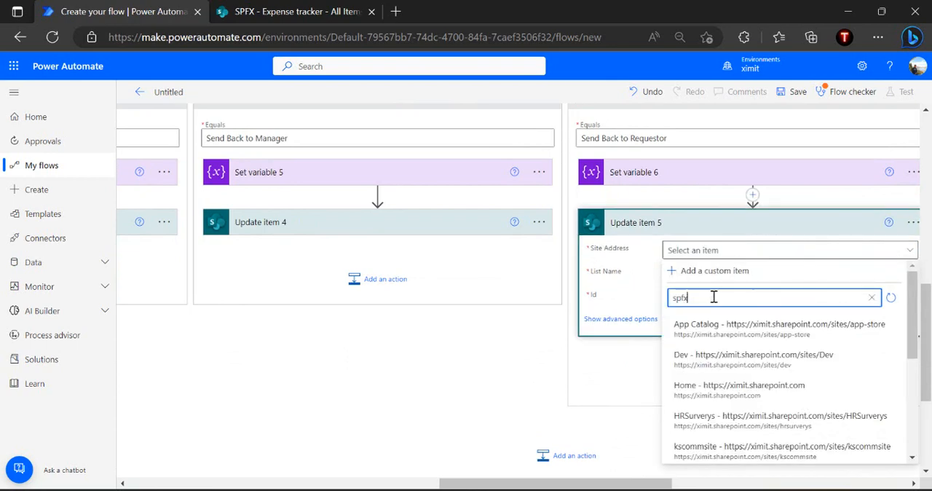
click(710, 322)
click(746, 276)
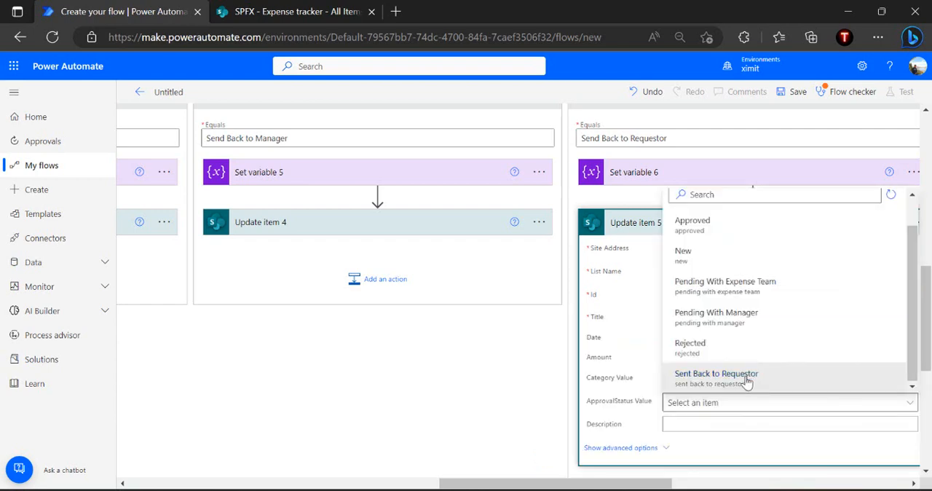
click(747, 378)
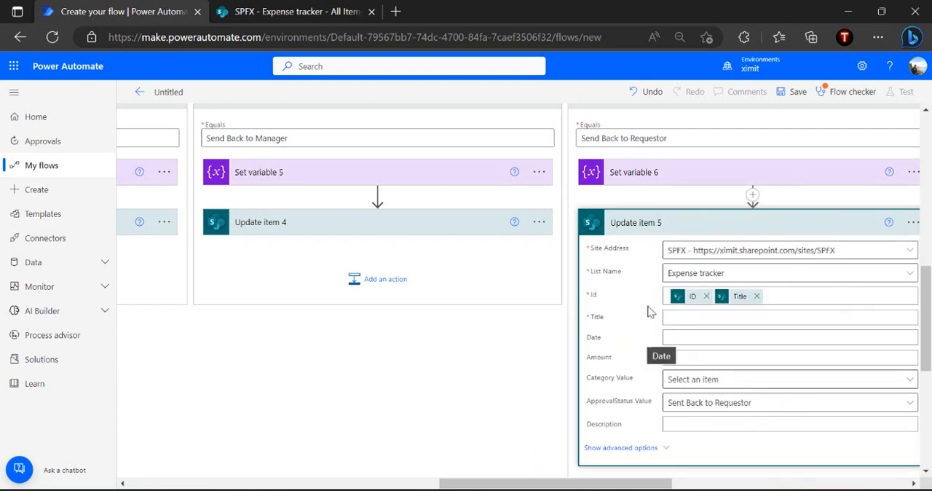
click(699, 223)
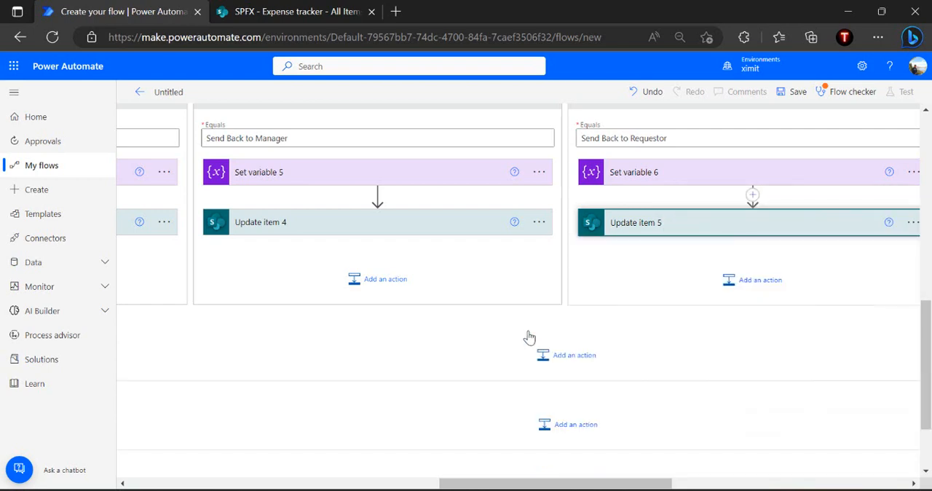
Collapse the finance team state, review the approval and condition in the manager state's scope, and collapse that state
scroll(529, 338, up, 5)
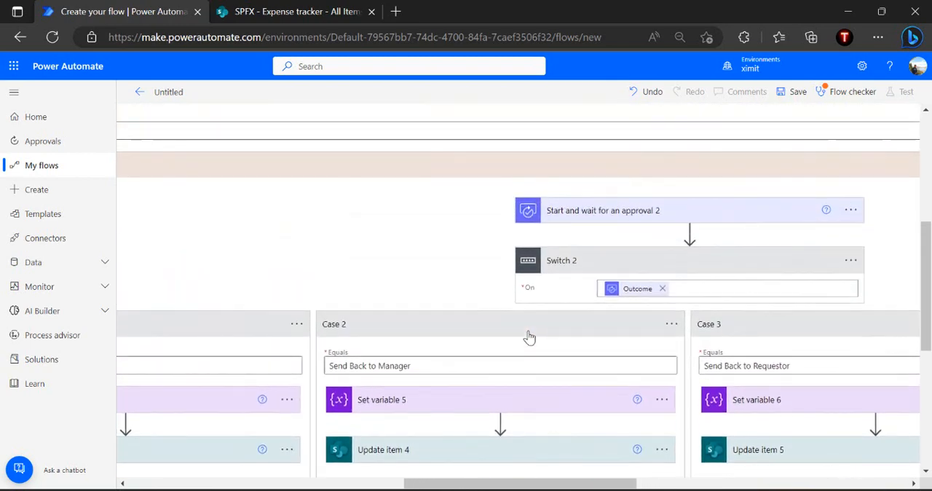
scroll(529, 337, left, 4)
scroll(529, 337, up, 2)
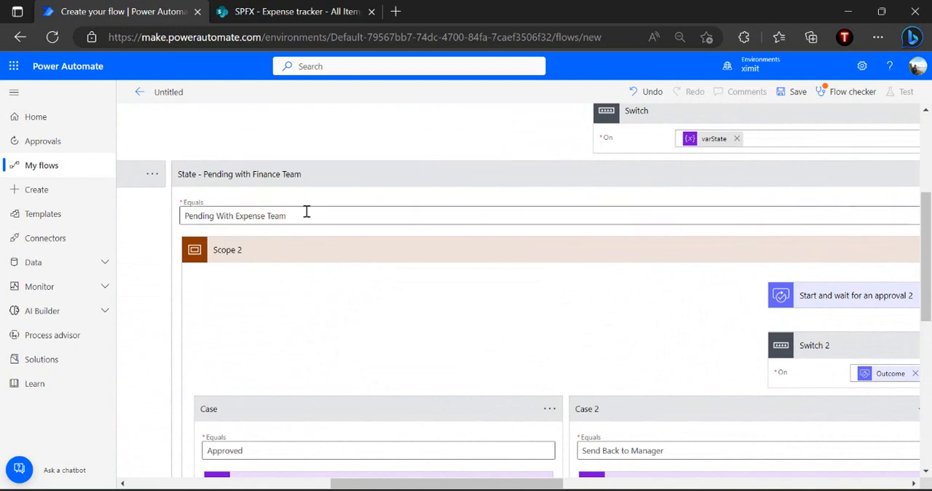
click(438, 185)
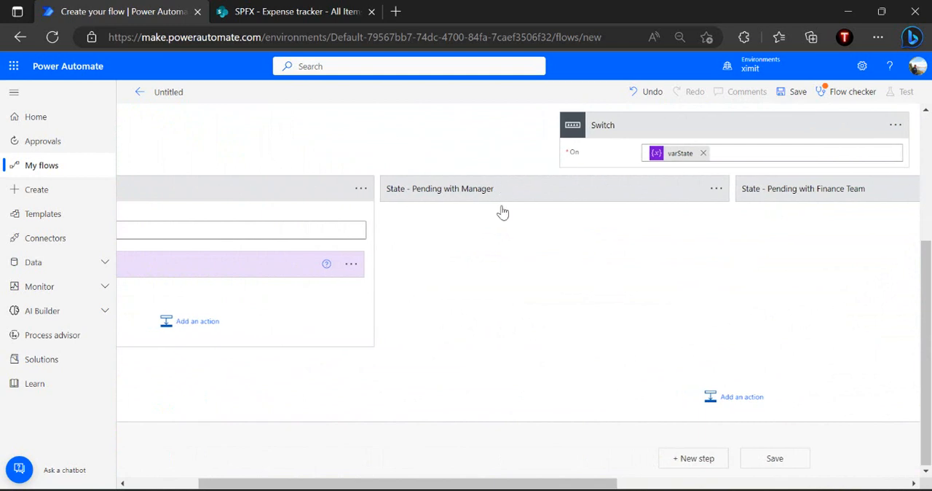
click(502, 189)
click(605, 264)
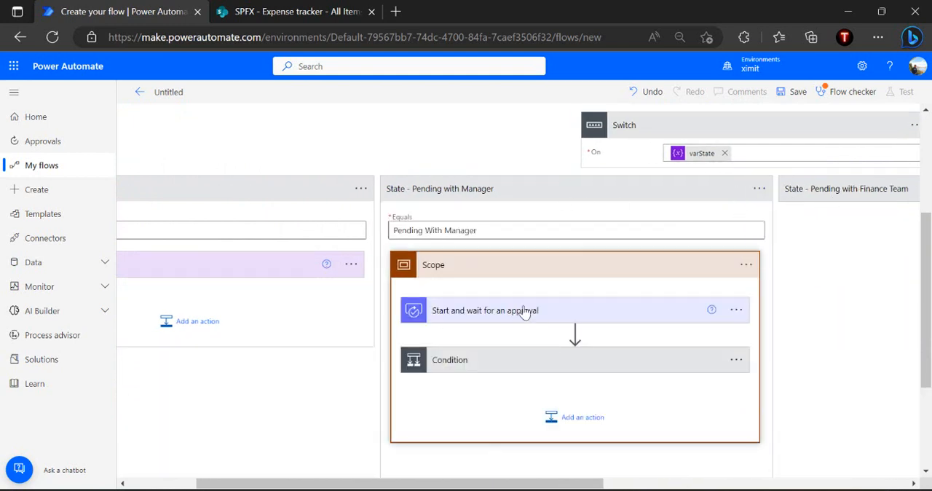
click(587, 198)
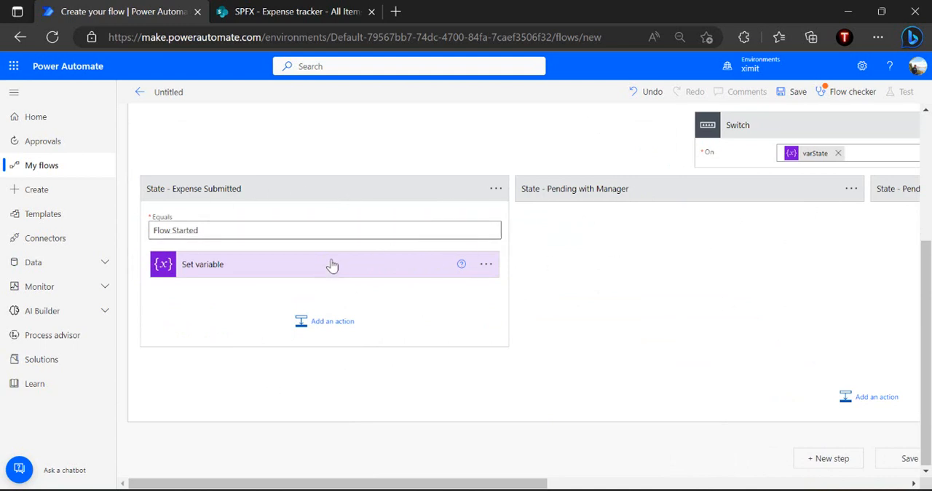
Add a Condition action after Set variable in the State - Expense Submitted case
click(328, 324)
text(condition)
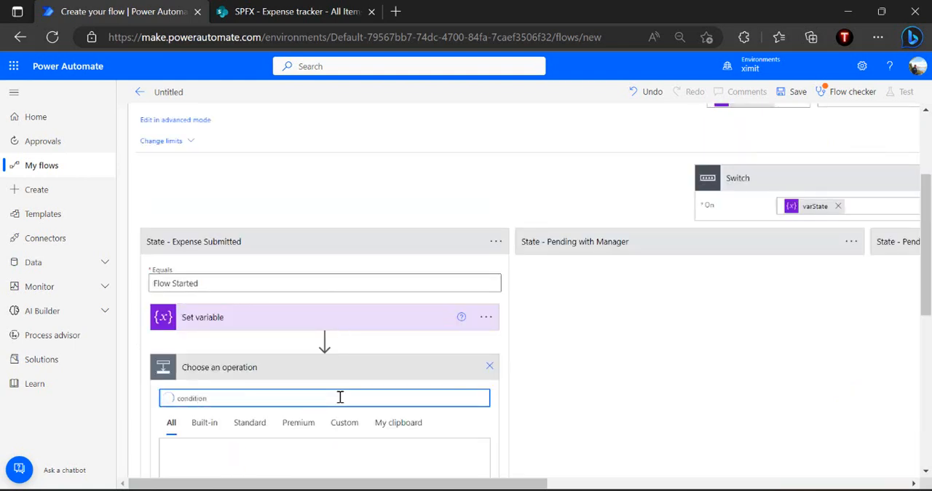
scroll(340, 397, down, 1)
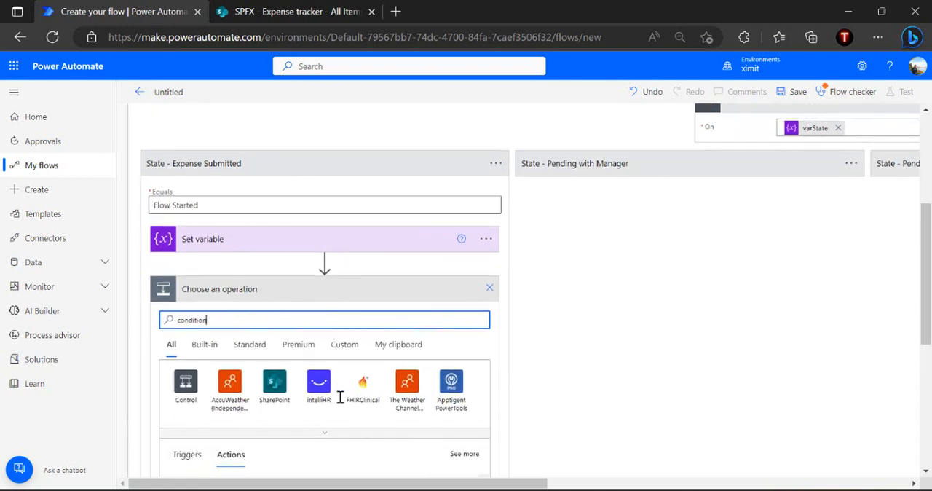
scroll(364, 364, down, 1)
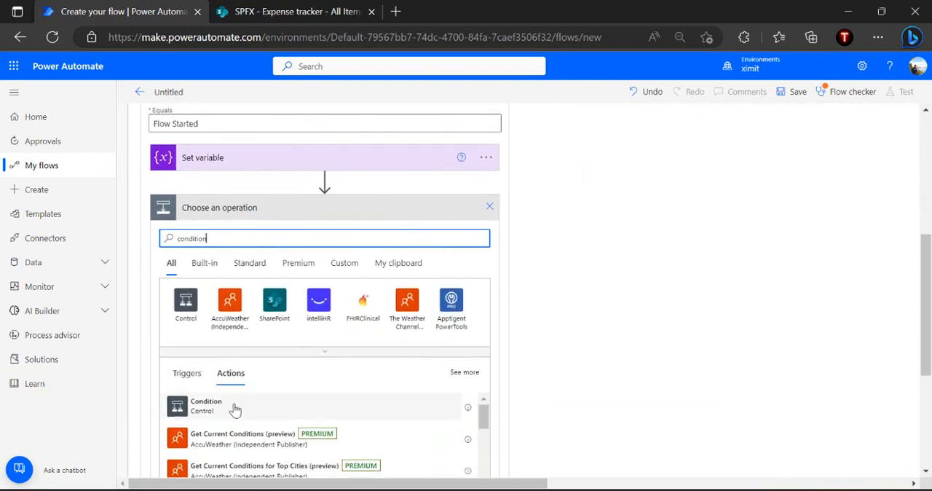
click(235, 405)
Search the dynamic values for "Approva" to fill the first operand of Condition 2 in the submitted state
click(416, 243)
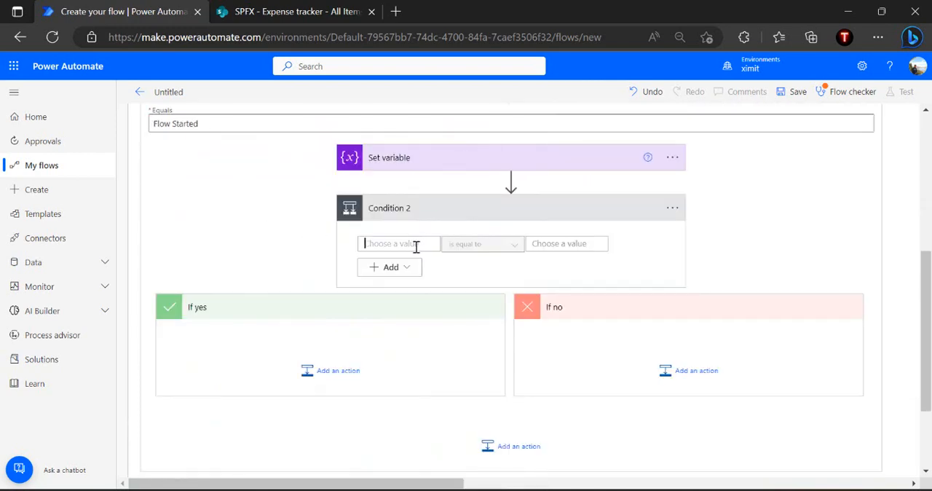
click(414, 224)
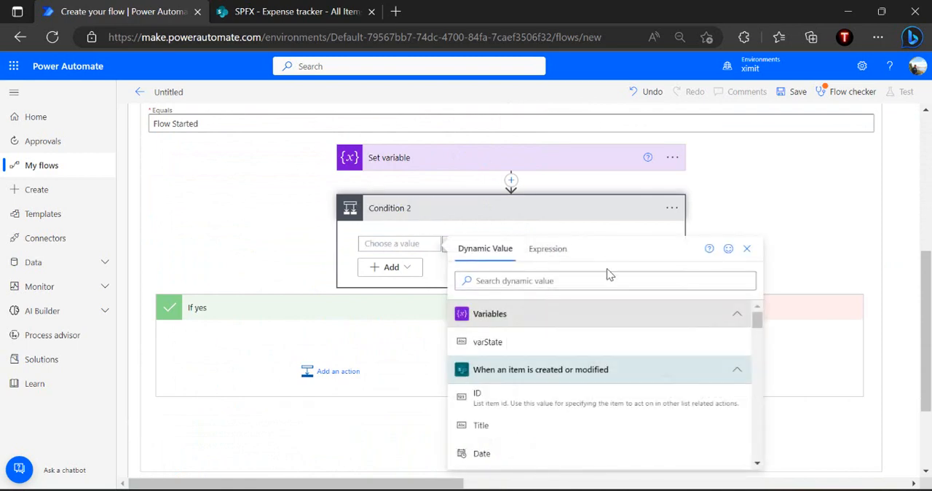
text(Approv)
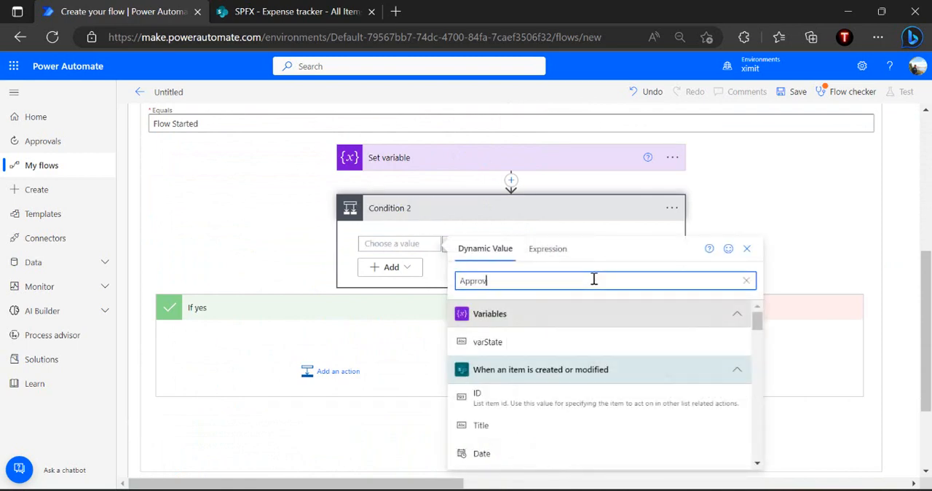
text(a)
Switch to the SharePoint Expense tracker list and open the ApprovalStatus column for editing to check its choices
click(318, 11)
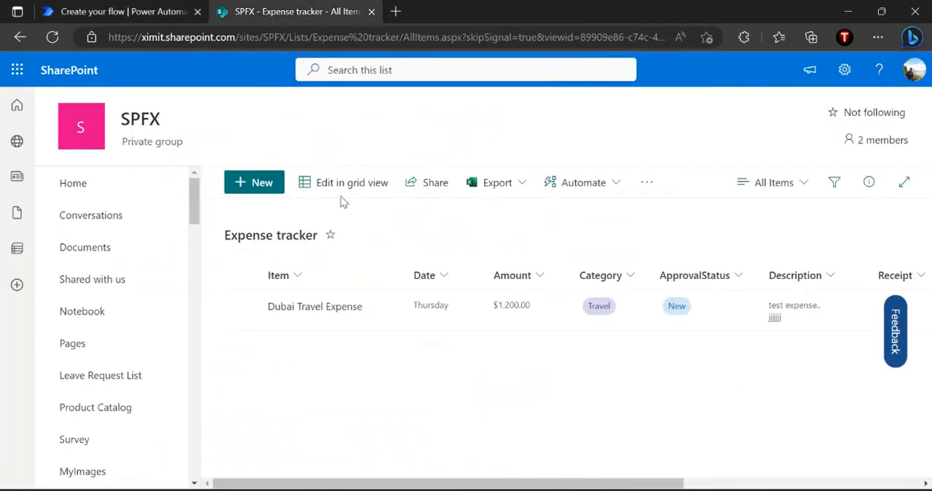
click(695, 281)
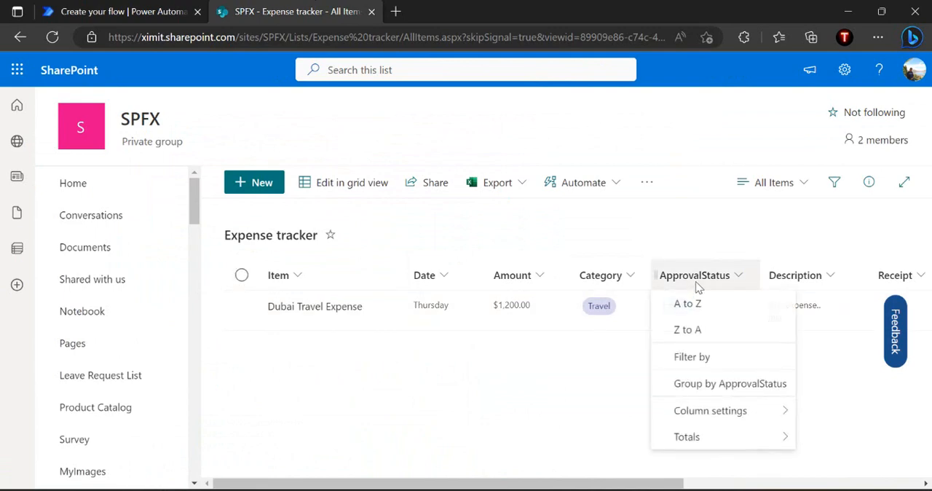
mouse_move(791, 412)
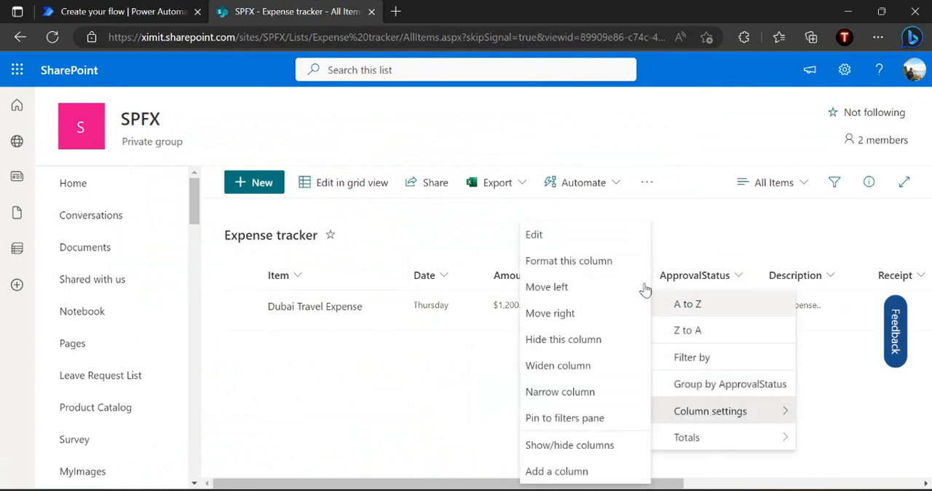
click(587, 238)
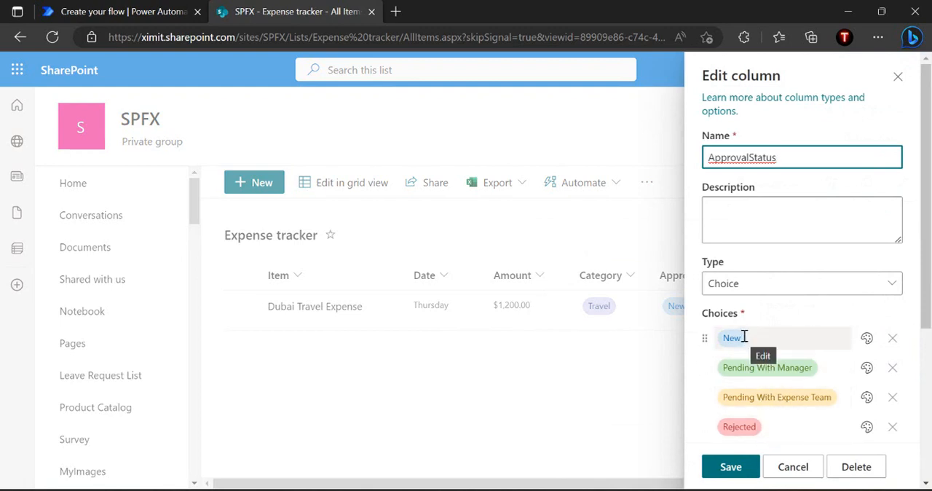
Return to the flow in Power Automate and set Condition 2 to check that ApprovalStatus Value is not equal to "New"
click(140, 13)
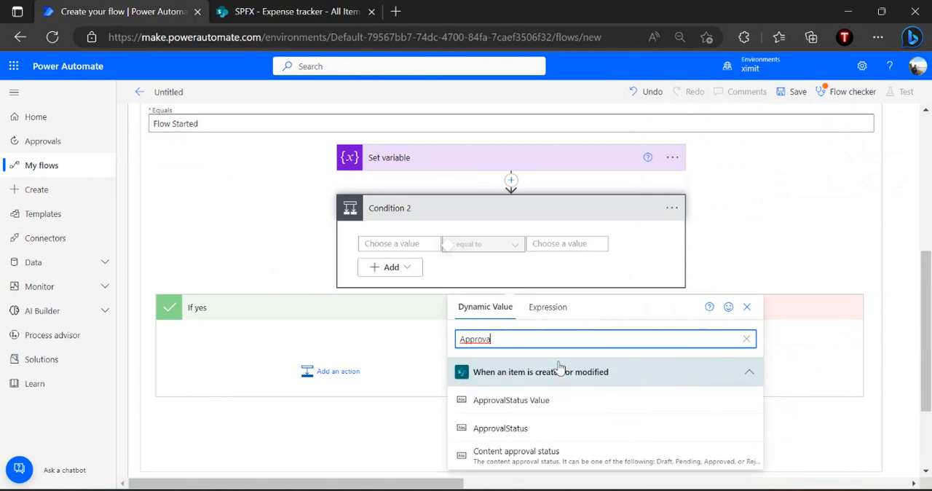
click(526, 399)
click(519, 249)
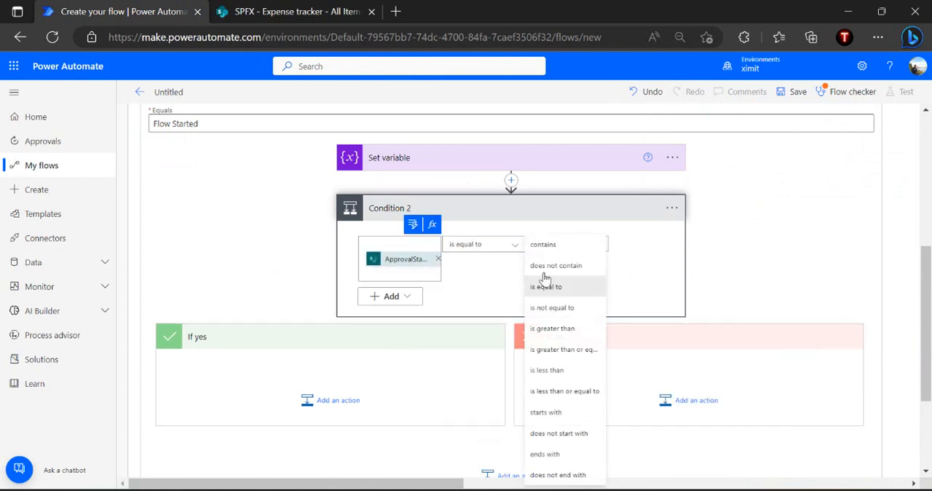
click(562, 315)
click(587, 243)
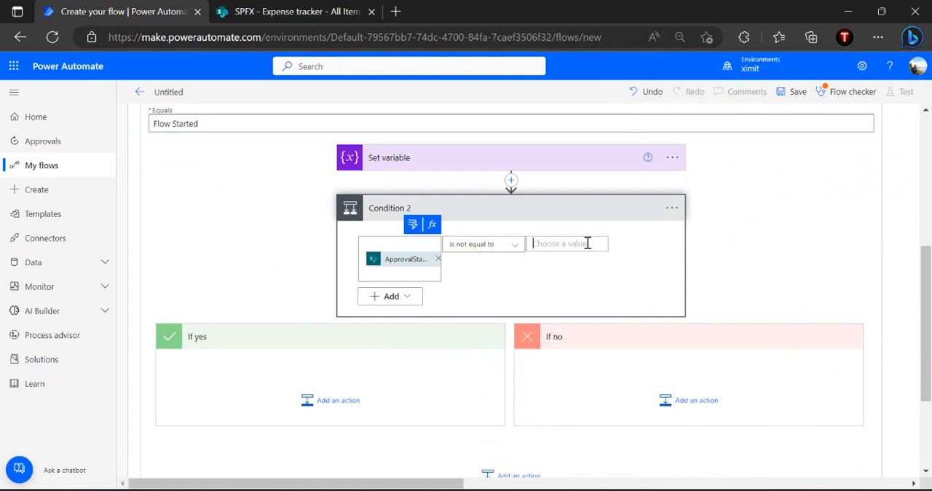
text(New)
click(589, 266)
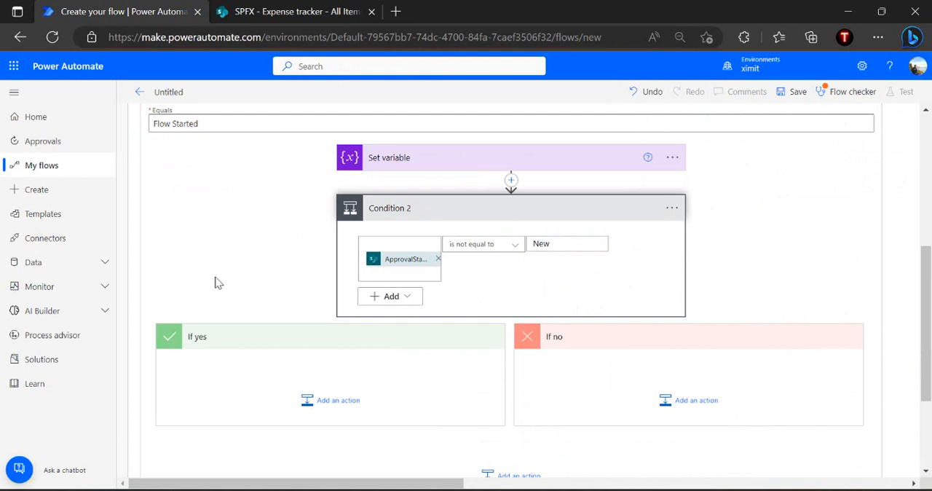
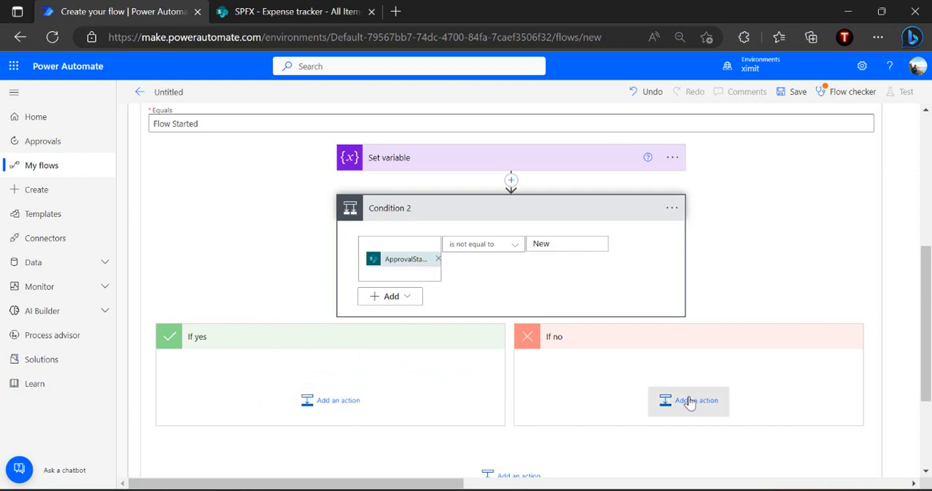
Move the Set variable action for varState into the If no branch of Condition 2
drag(536, 159, 688, 386)
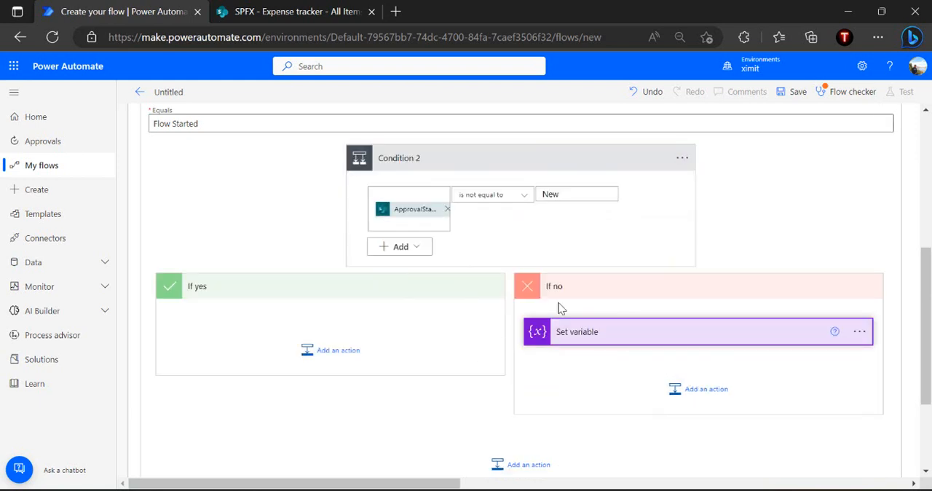
click(616, 335)
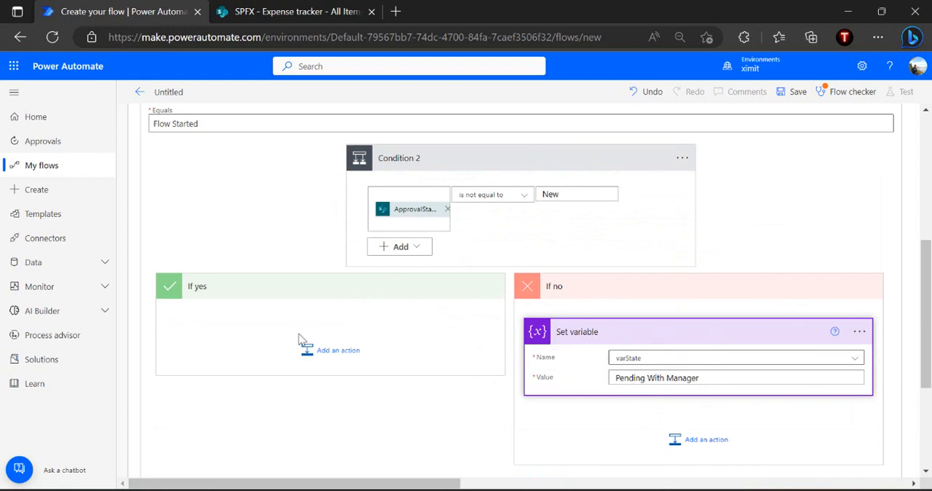
Add a Send email with options action to the If yes branch of Condition 2
click(330, 353)
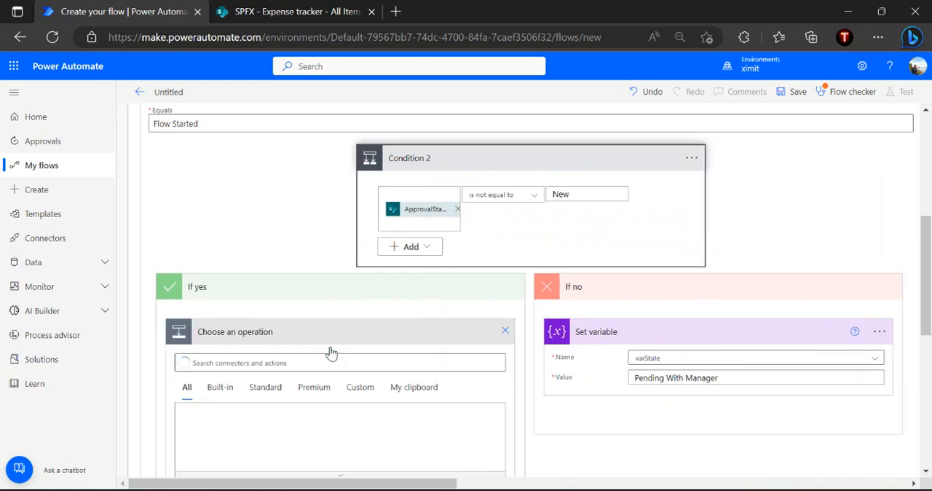
click(320, 362)
text(serd email with option)
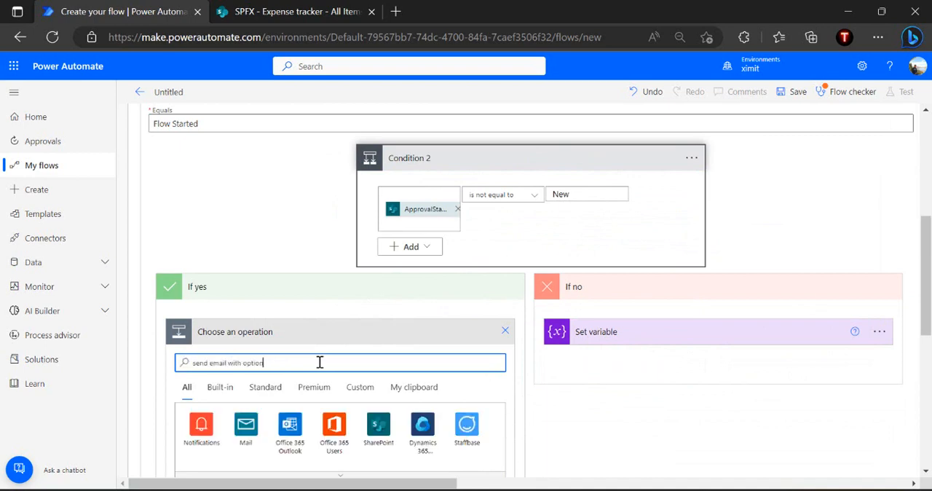
scroll(319, 362, down, 2)
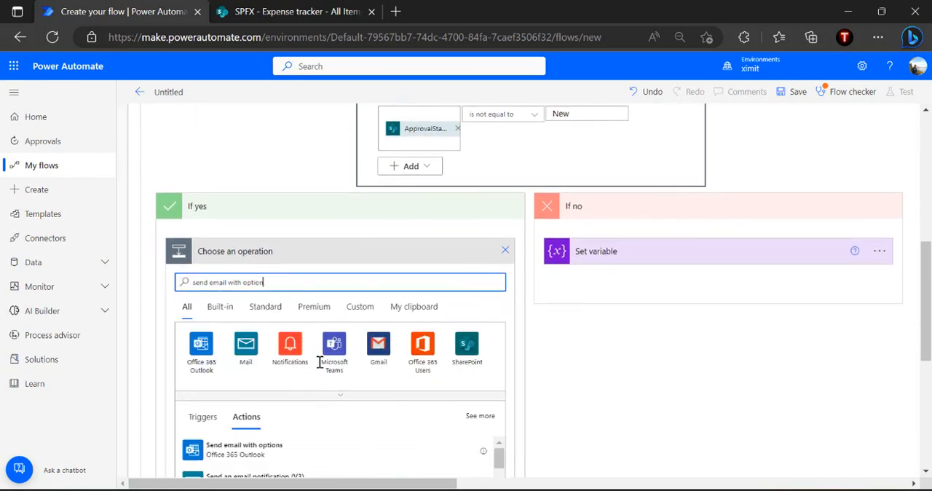
click(246, 393)
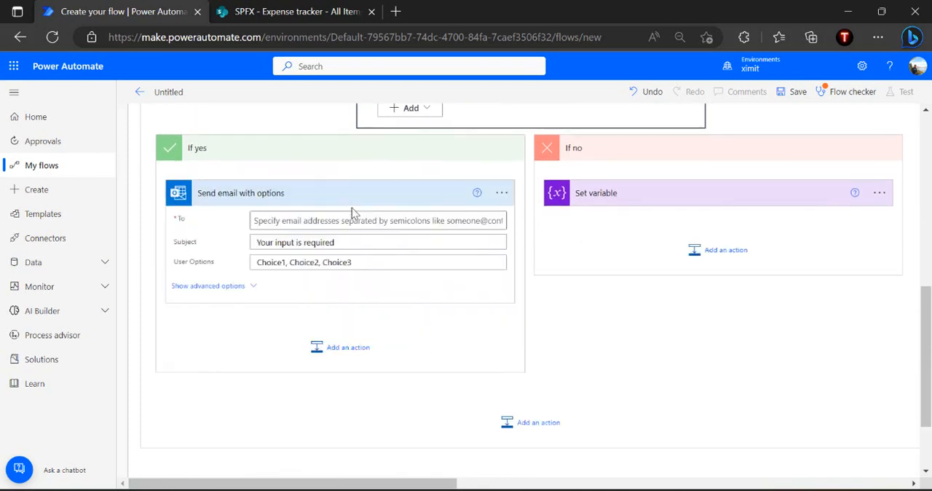
Set the recipient of Send email with options to the Created By Email dynamic value
click(314, 220)
click(495, 205)
click(459, 198)
click(418, 276)
text(Created by em)
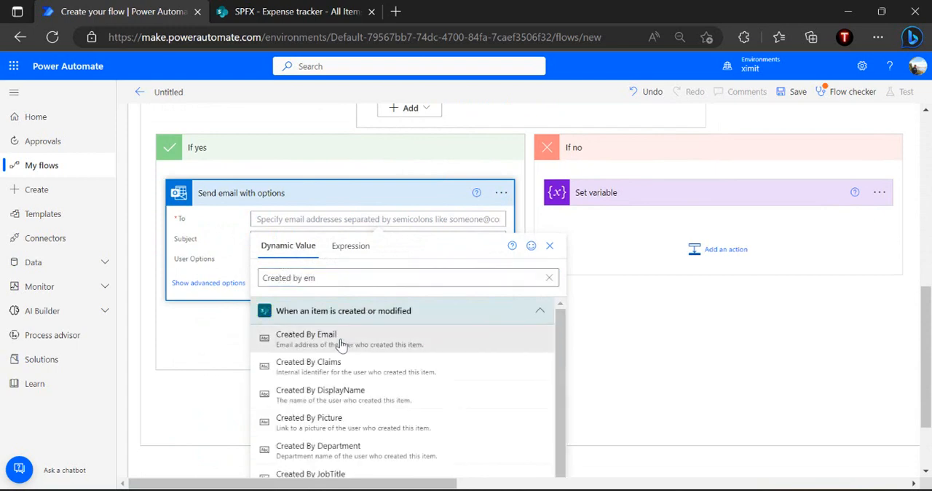
click(341, 339)
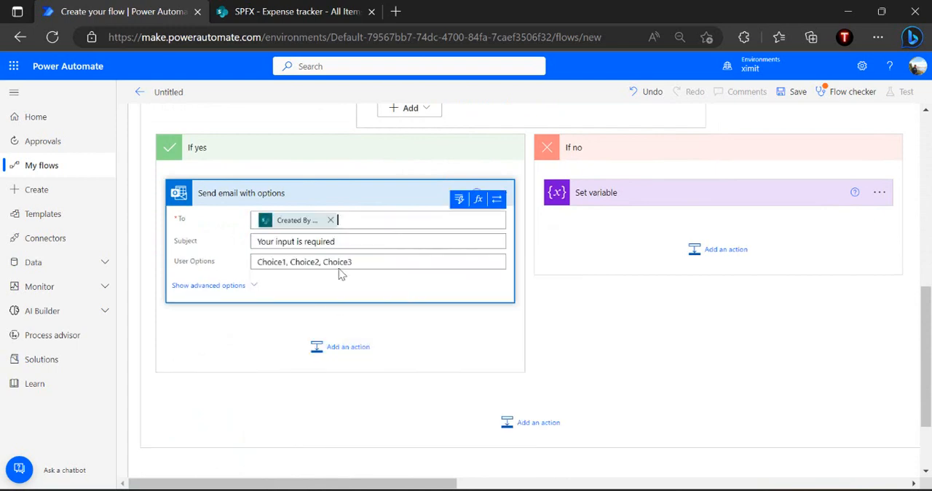
Set the email subject to "Manager or Expense Team rejected , please take the corrective action"
triple_click(362, 245)
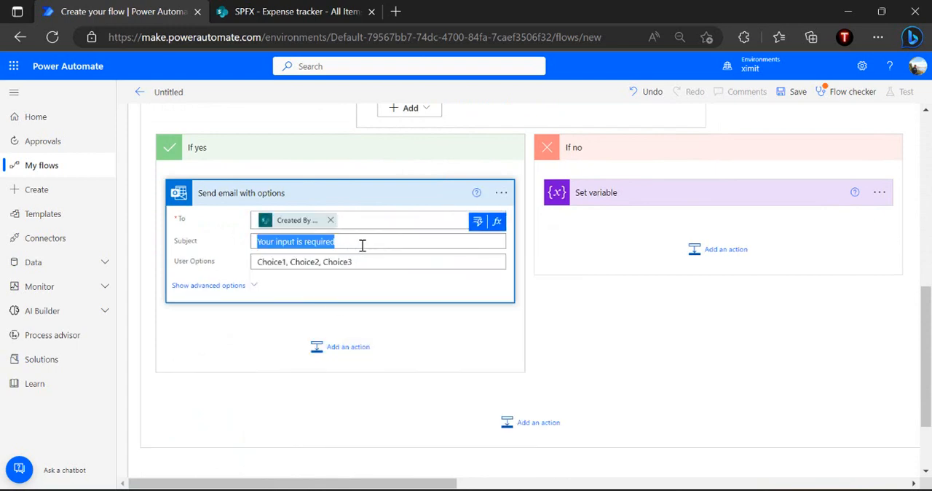
text(M)
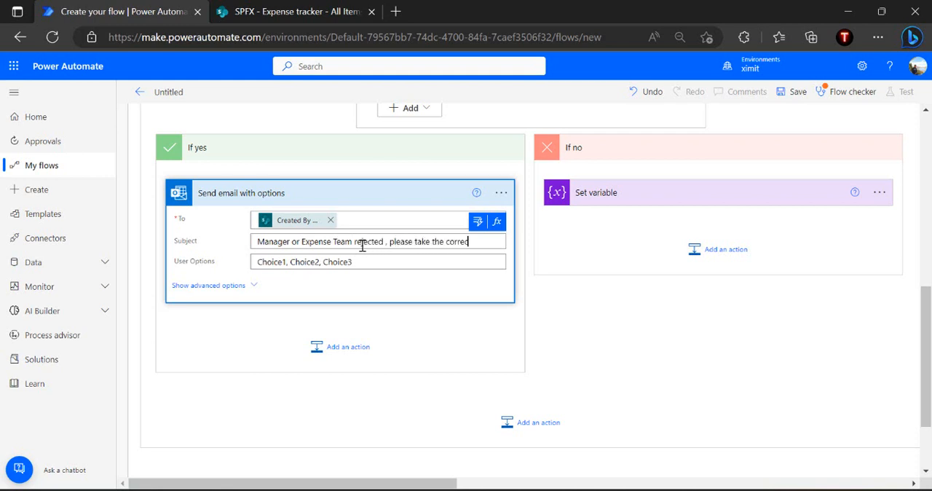
text(tion)
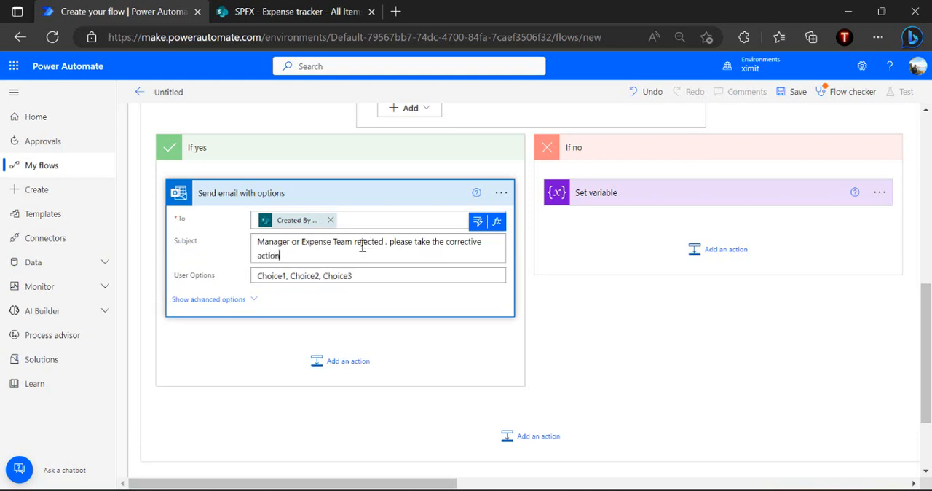
Set the email's user options to "Corrected-Resubmit,Withdraw"
triple_click(368, 276)
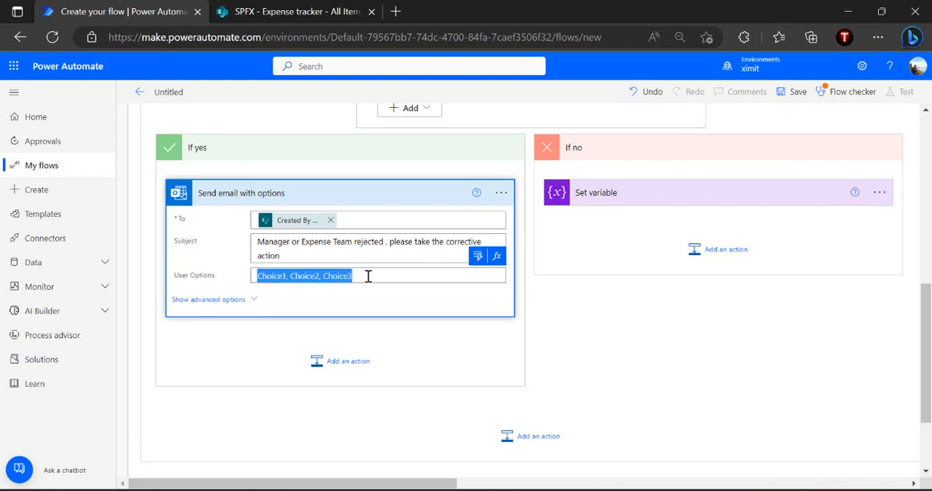
triple_click(369, 276)
text(Con)
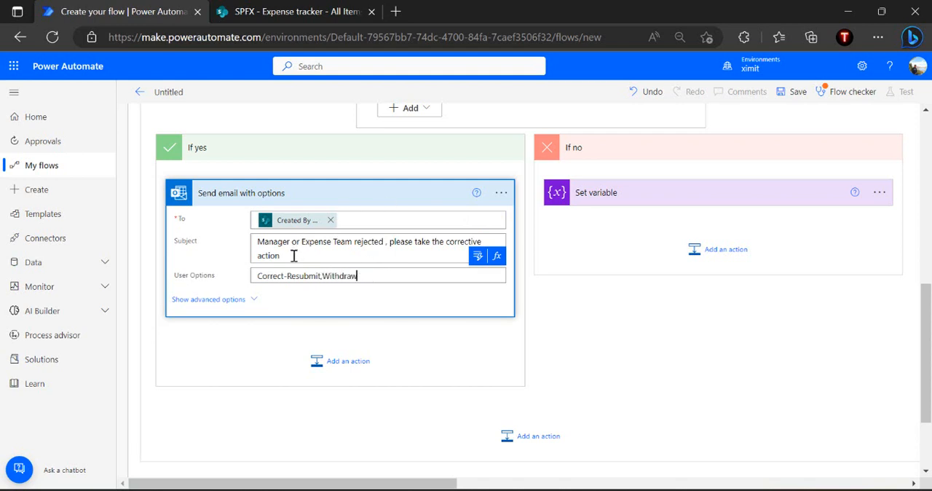
click(284, 276)
text(e)
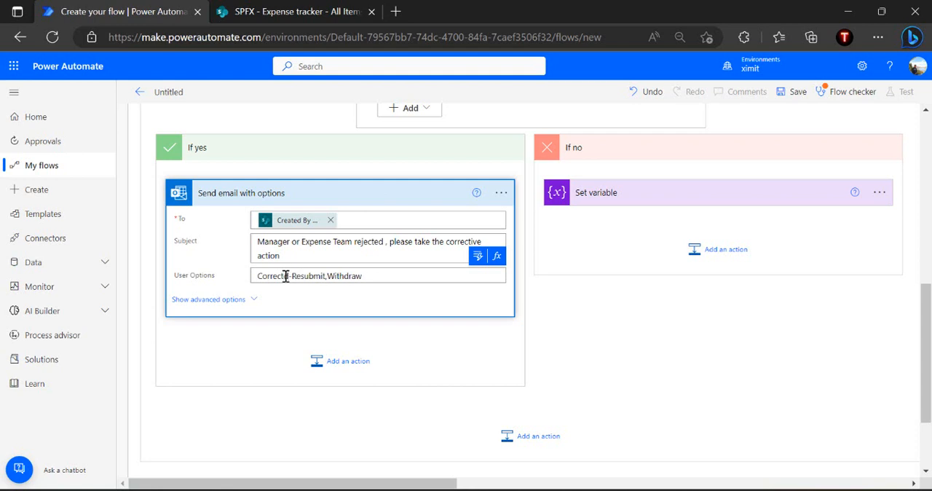
text(d)
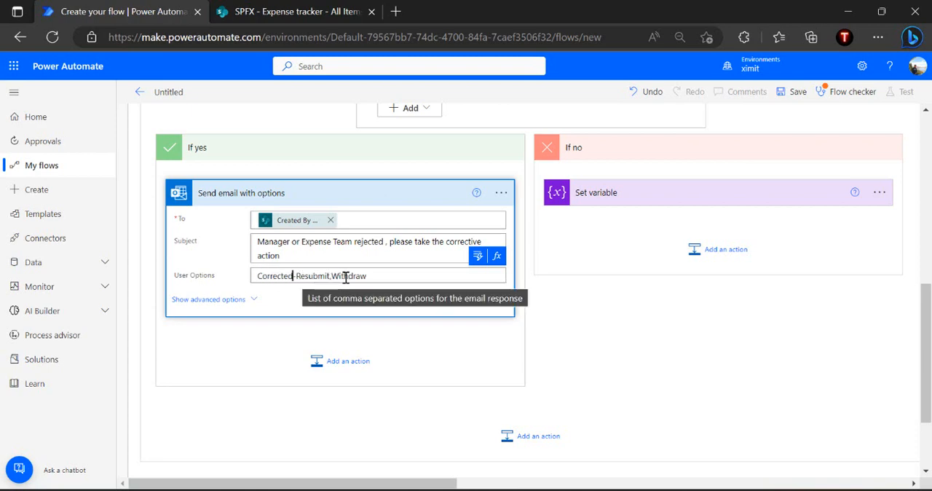
click(314, 321)
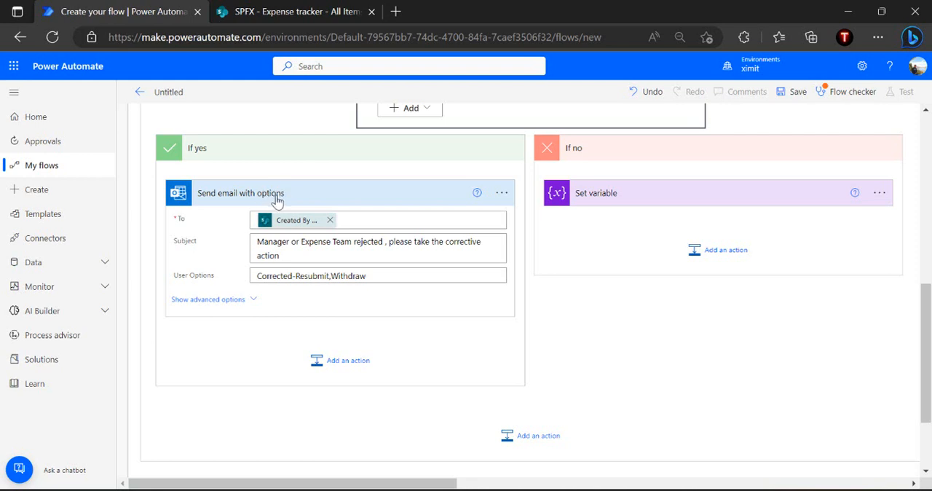
Add a Do until loop after Send email with options in the If yes branch
click(347, 362)
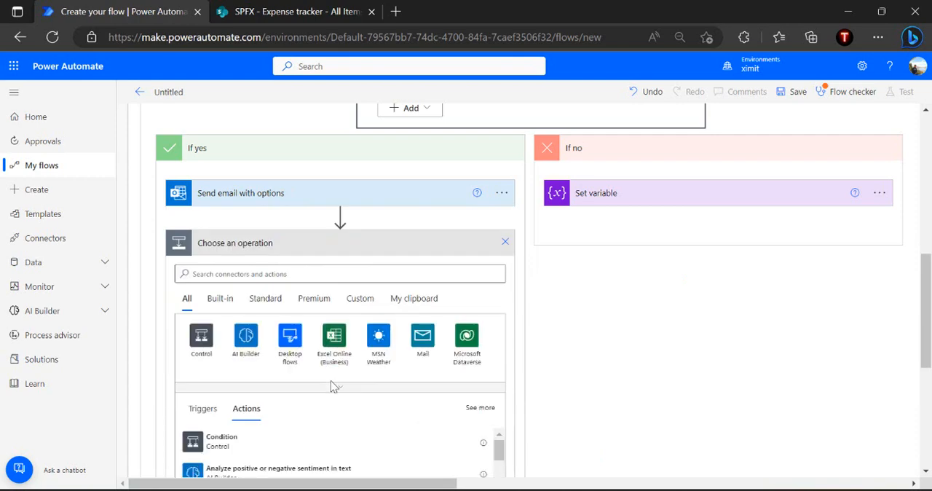
click(343, 275)
text(c)
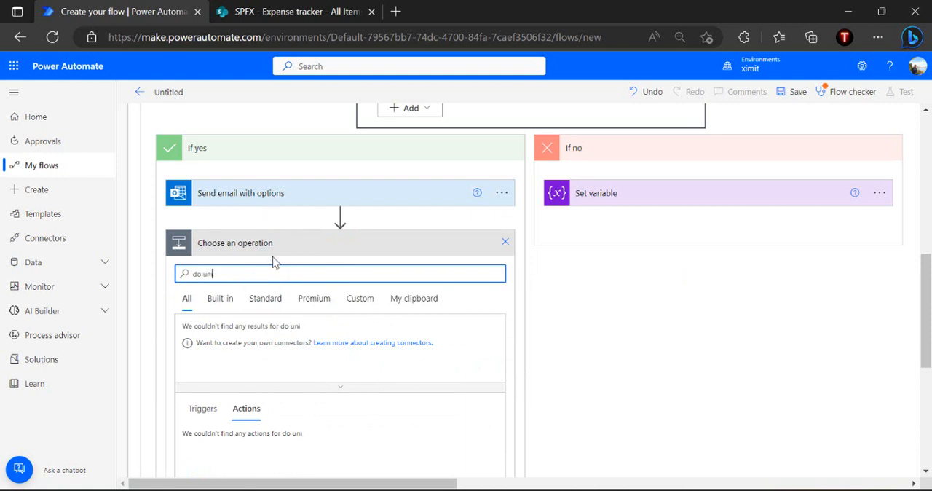
key(BackSpace)
text(til)
click(229, 444)
click(261, 272)
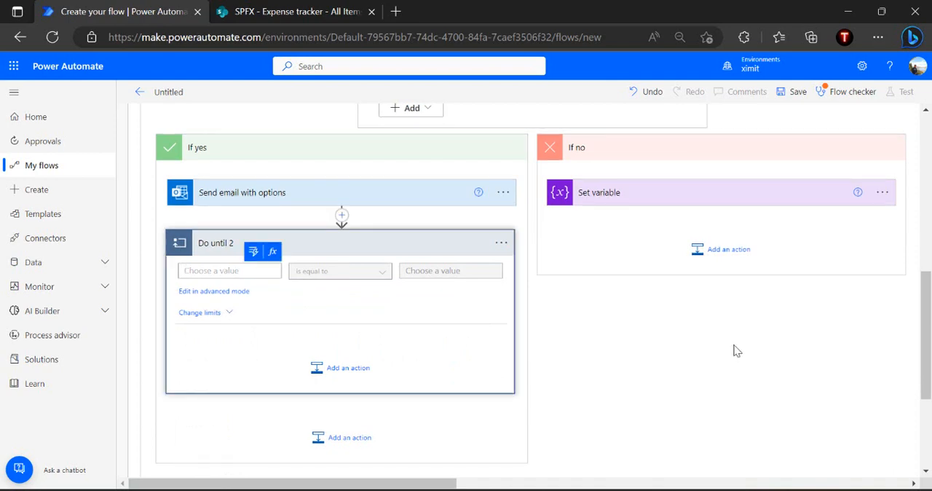
Add an Initialize variable action between the existing Initialize variable and the outer Do until, naming the variable varRequestResubmittedDone
scroll(735, 351, up, 10)
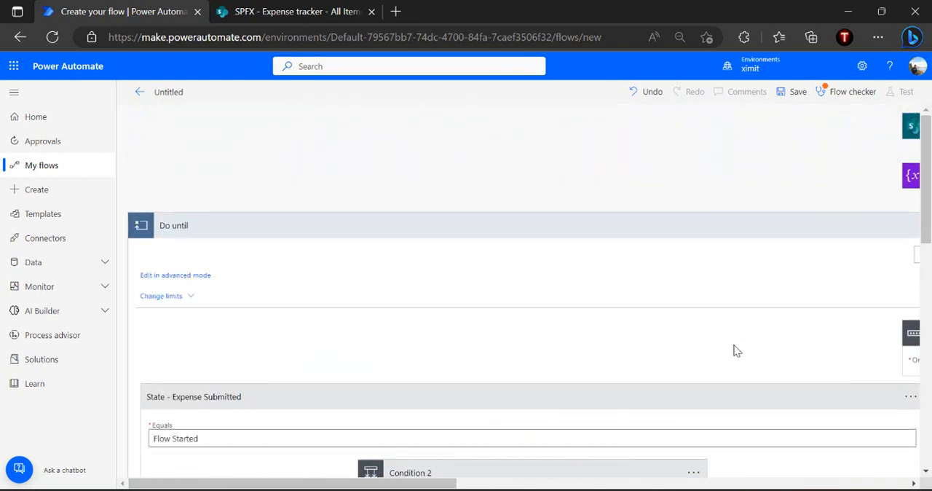
scroll(735, 351, right, 3)
scroll(735, 351, right, 5)
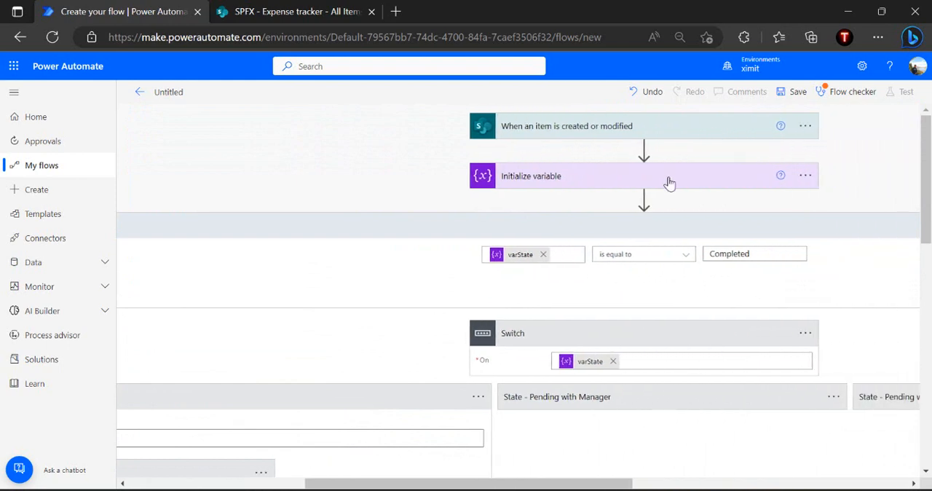
click(645, 199)
text(initi)
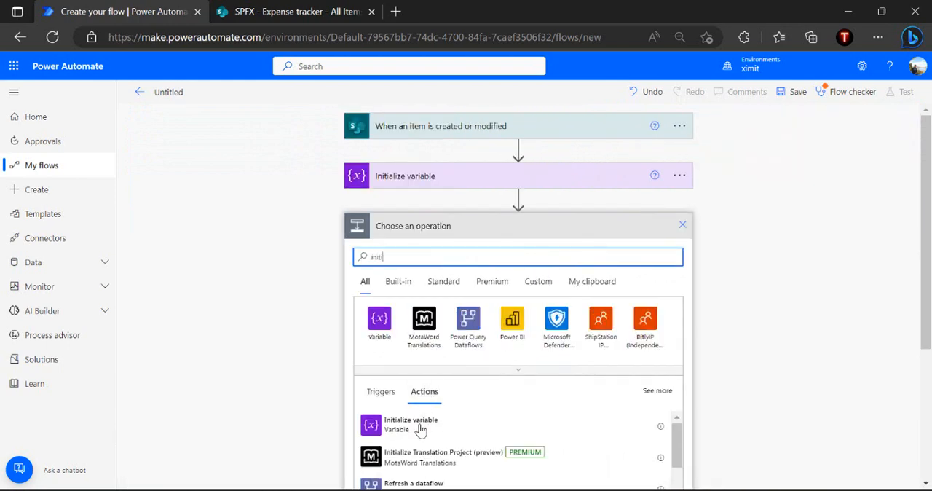
click(415, 436)
click(511, 255)
text(varRequestResubmittedDone)
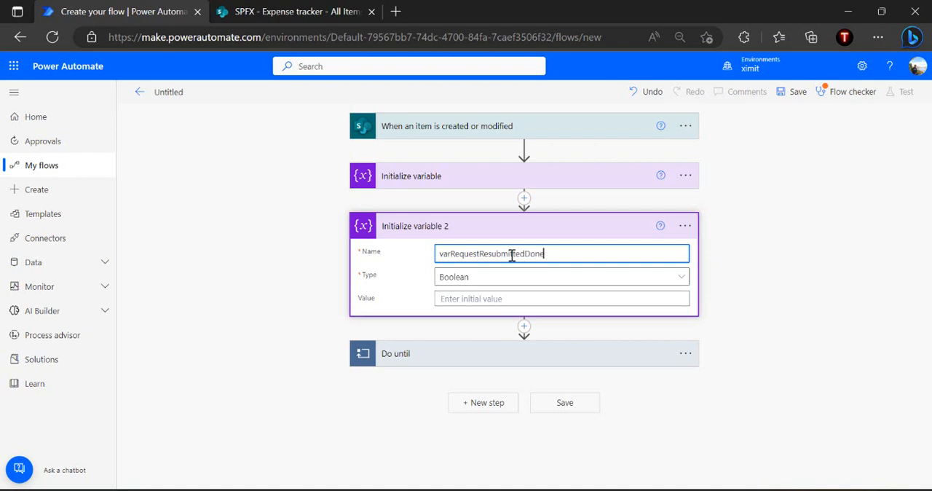
double_click(511, 254)
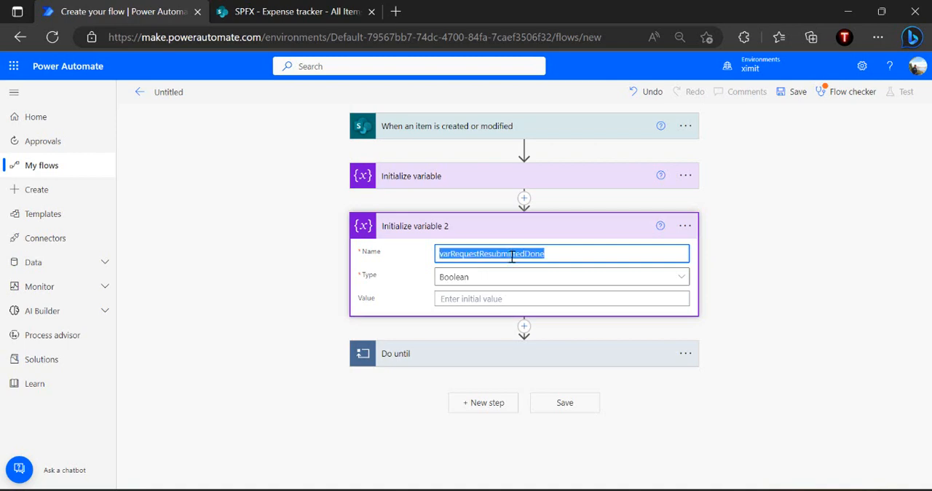
Set the type of the varRequestResubmittedDone variable to String
click(482, 283)
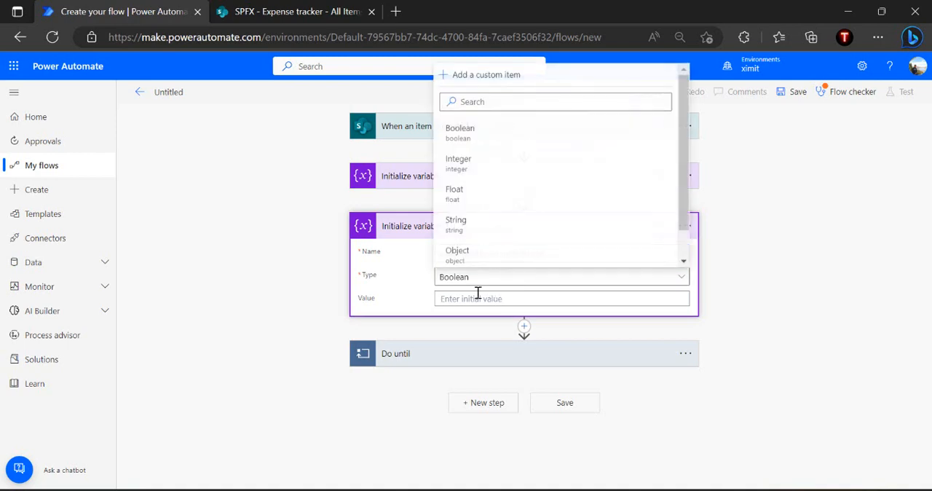
click(494, 224)
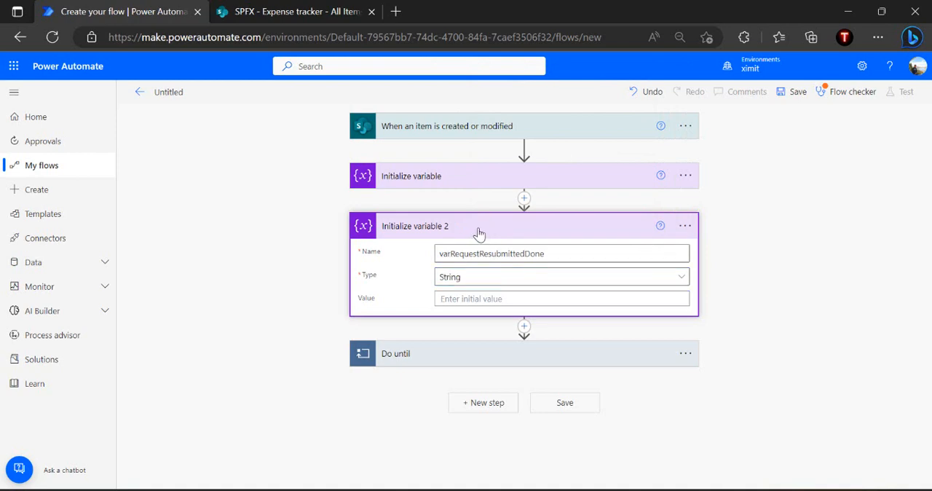
click(478, 231)
Use the varRequestResubmittedDone variable as the compared value of the Do until 2 loop in the State - Expense Submitted case's If yes branch
click(485, 284)
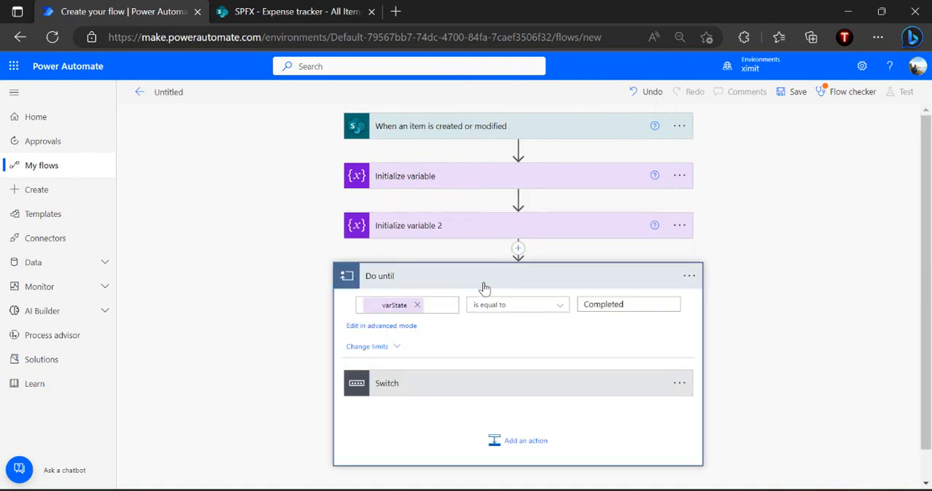
click(448, 388)
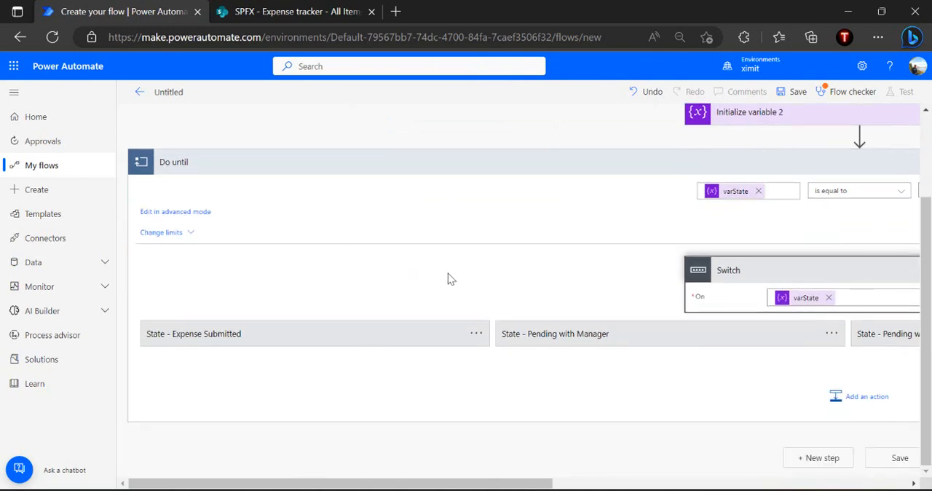
click(349, 340)
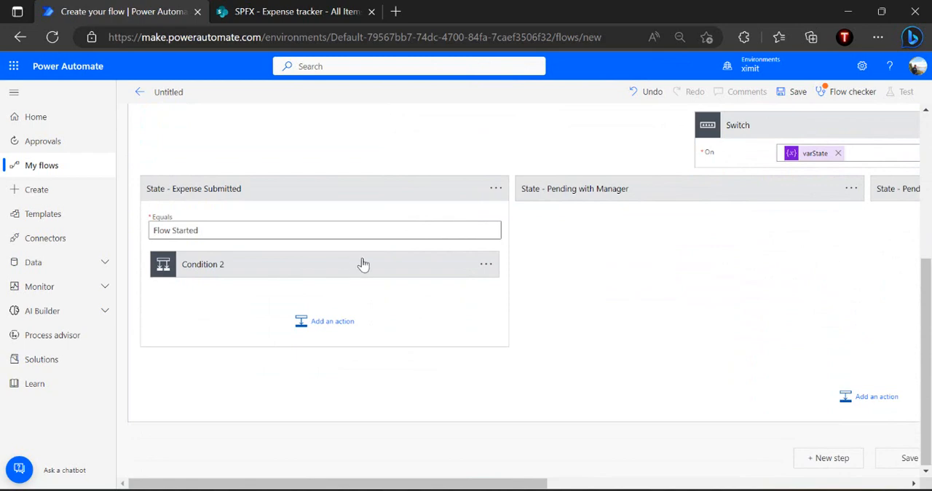
click(362, 264)
scroll(574, 308, down, 3)
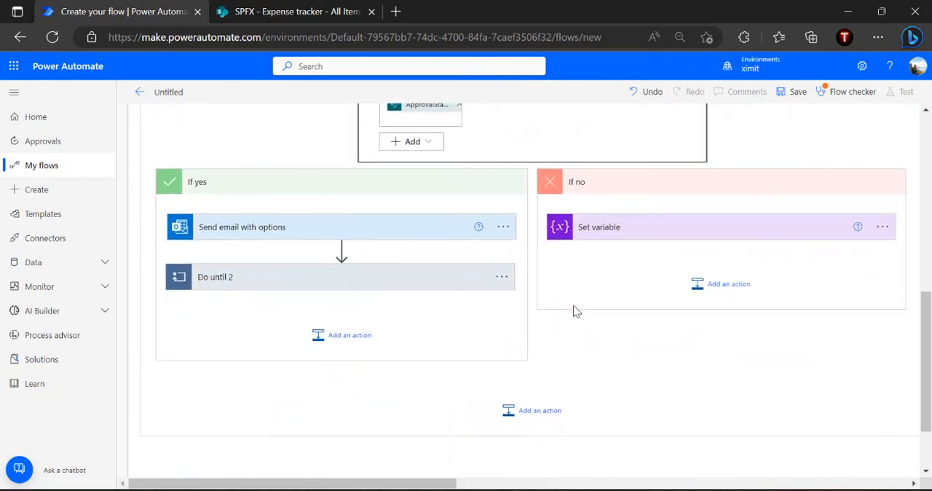
click(357, 273)
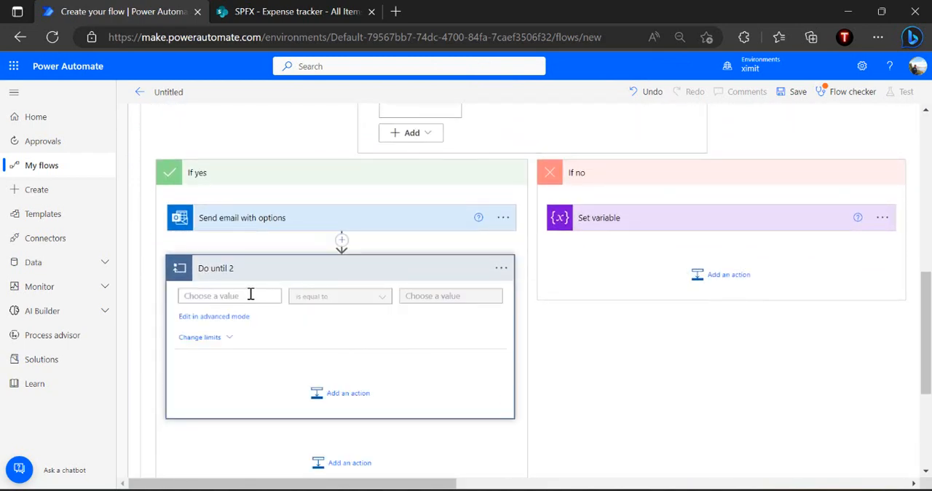
click(250, 293)
click(253, 277)
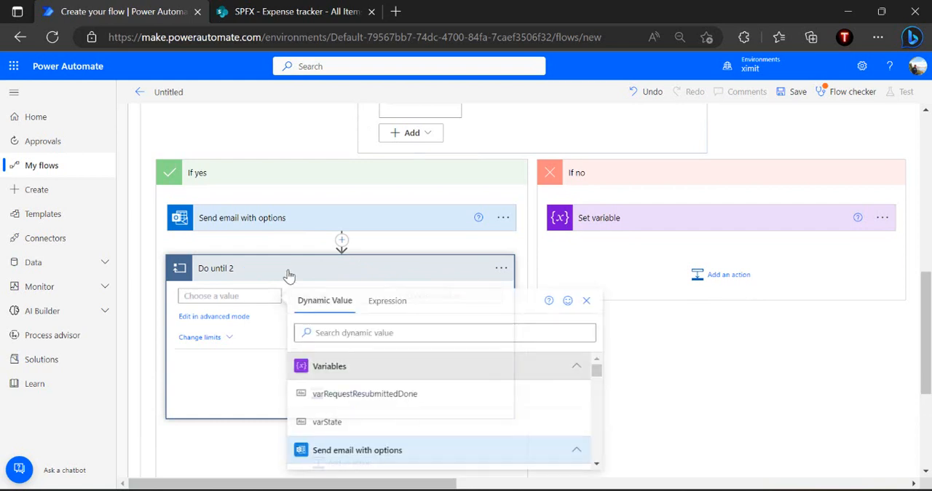
click(366, 394)
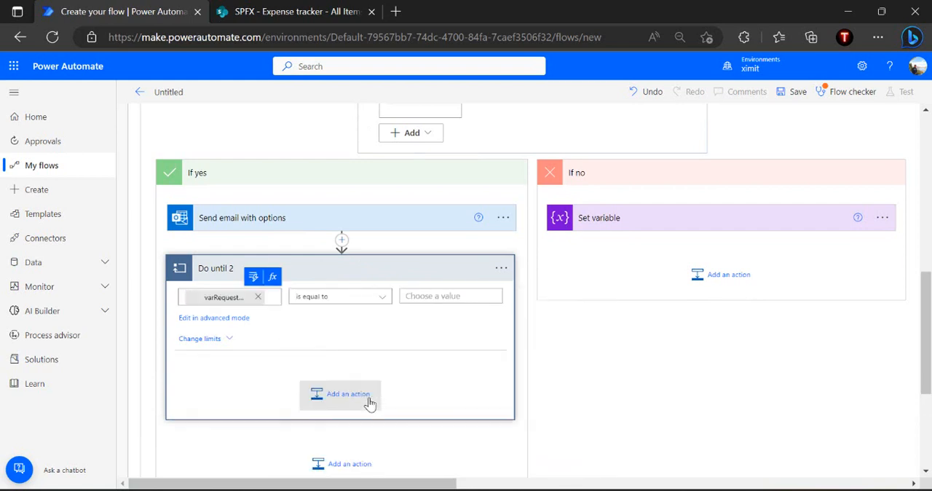
click(373, 299)
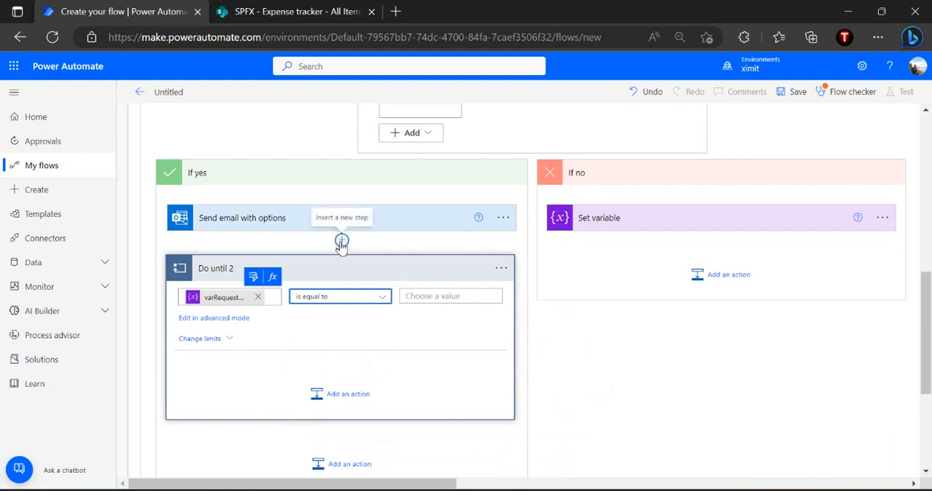
Add a Condition action inside the Do until 2 loop
click(383, 227)
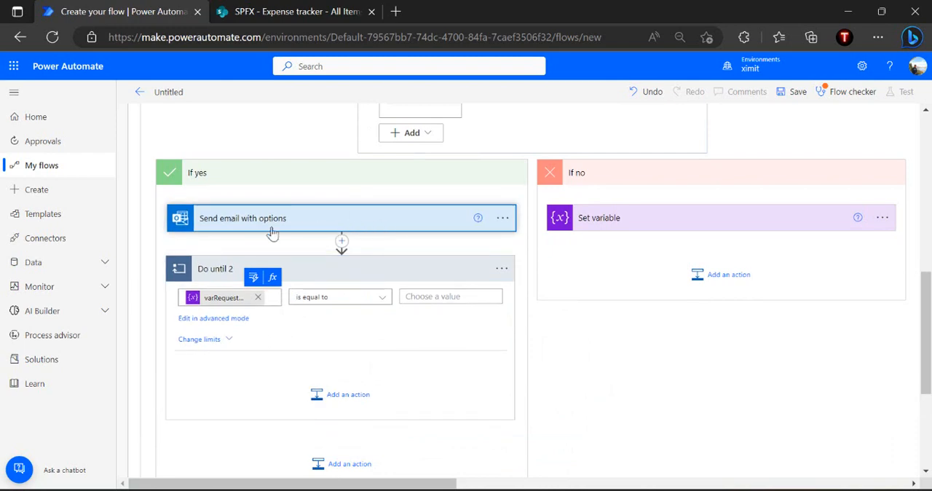
click(318, 229)
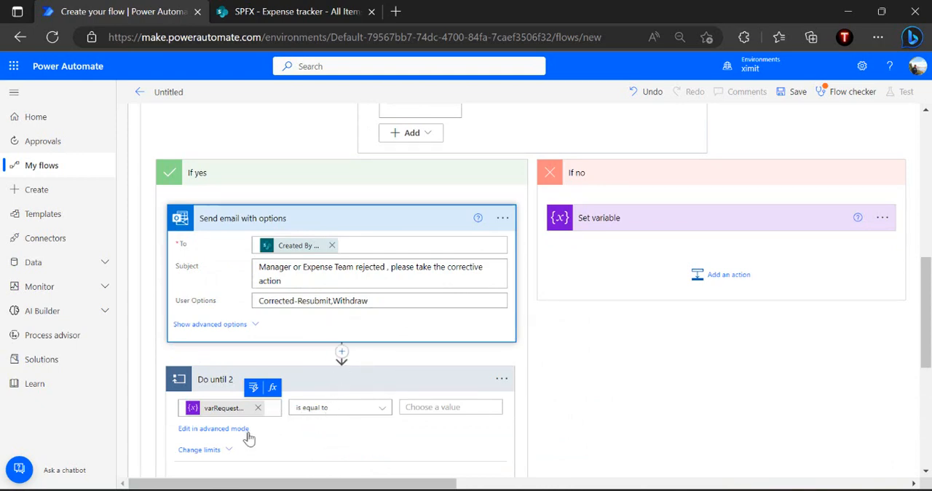
scroll(332, 421, down, 2)
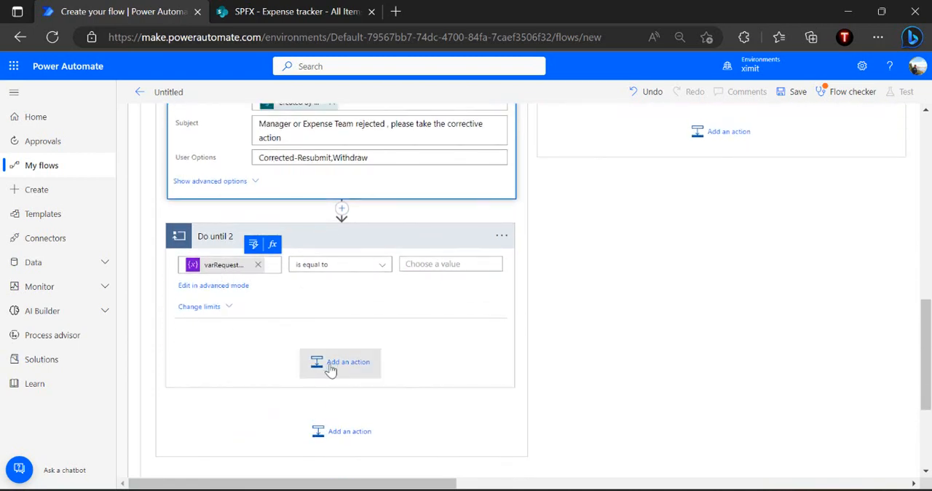
click(344, 370)
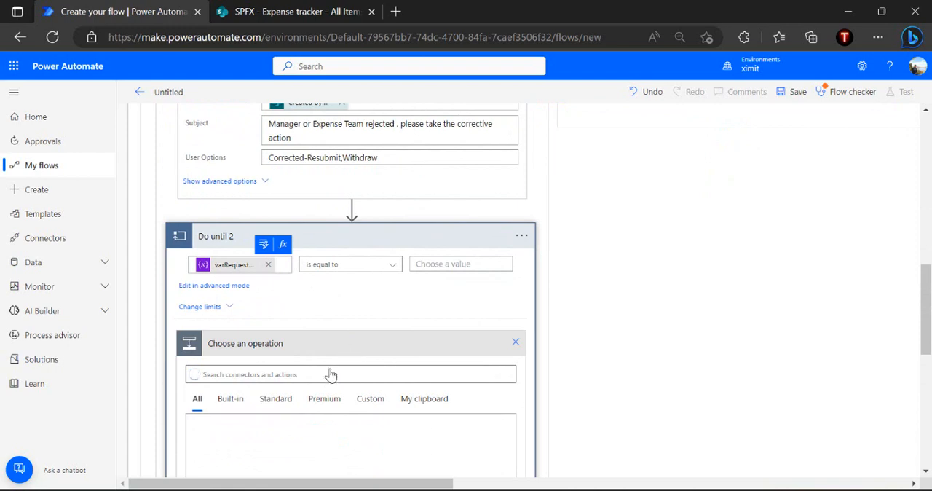
text(condition)
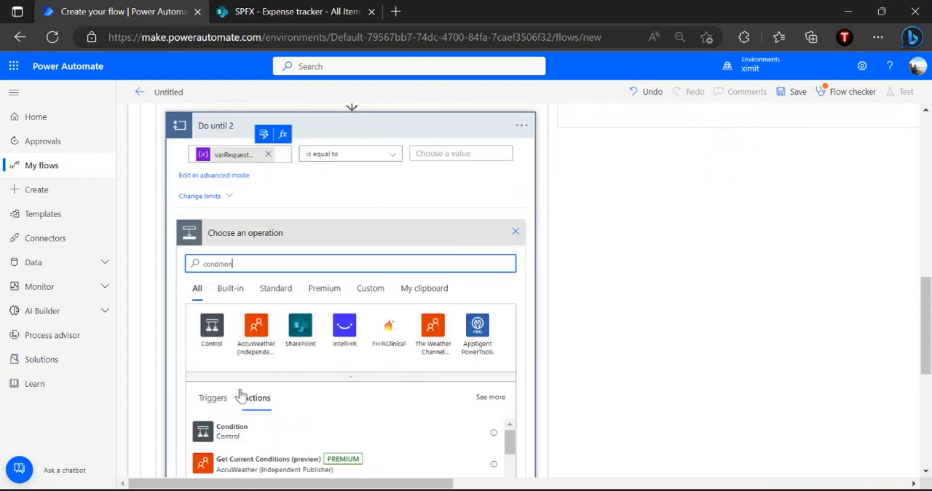
click(232, 430)
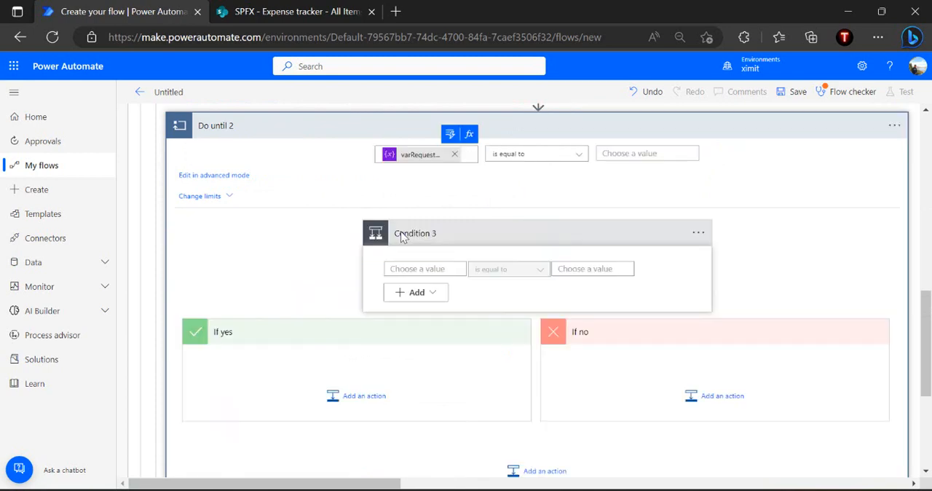
Set Condition 3 to check that the email's SelectedOption is equal to "Corrected-Resubmit", copied from the email's user options
click(415, 267)
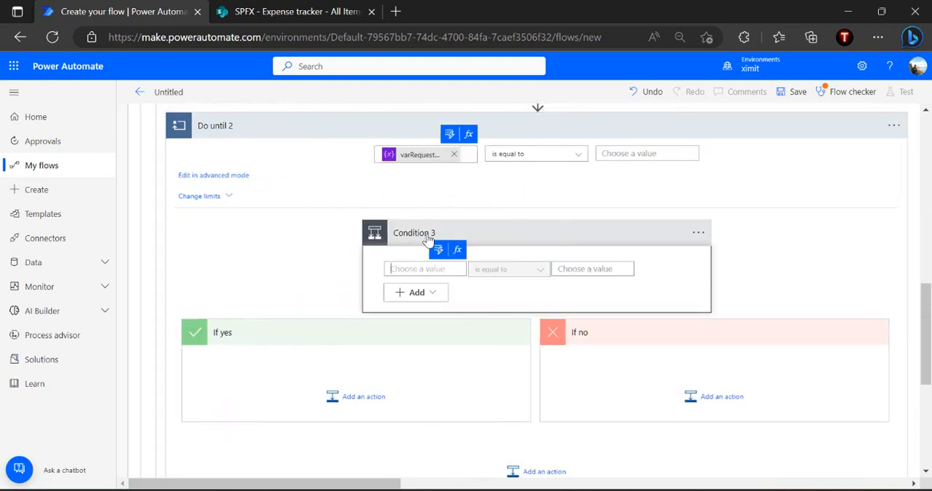
click(437, 250)
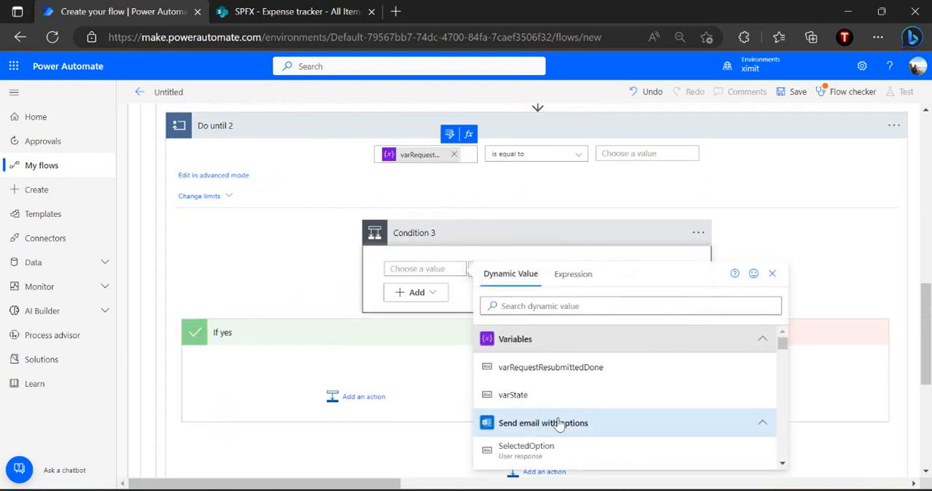
click(536, 448)
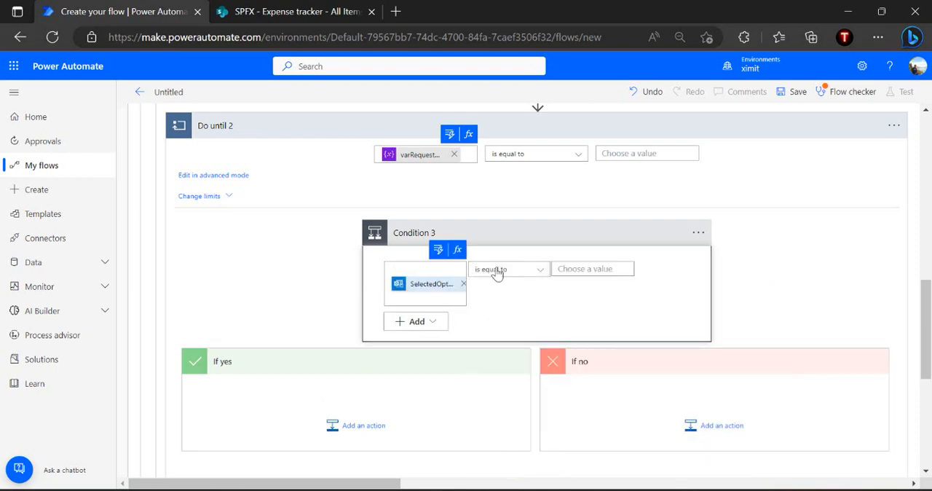
click(576, 273)
scroll(576, 273, up, 2)
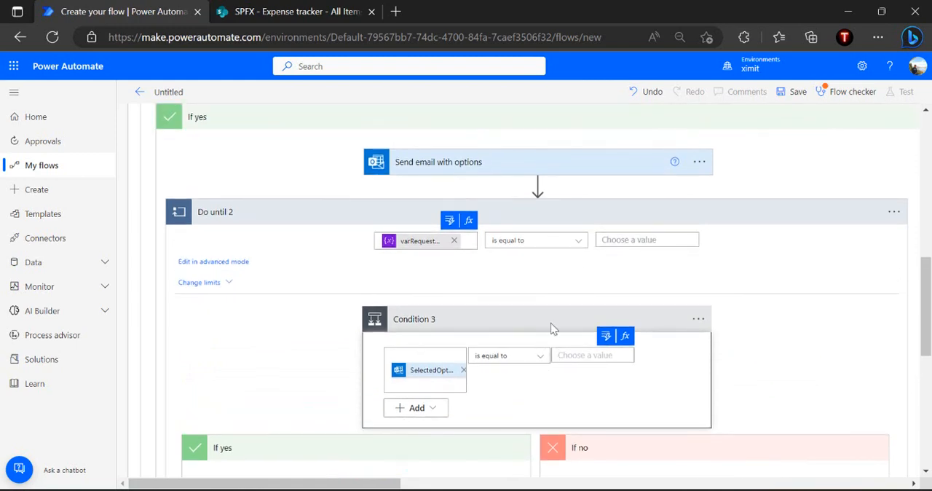
click(475, 172)
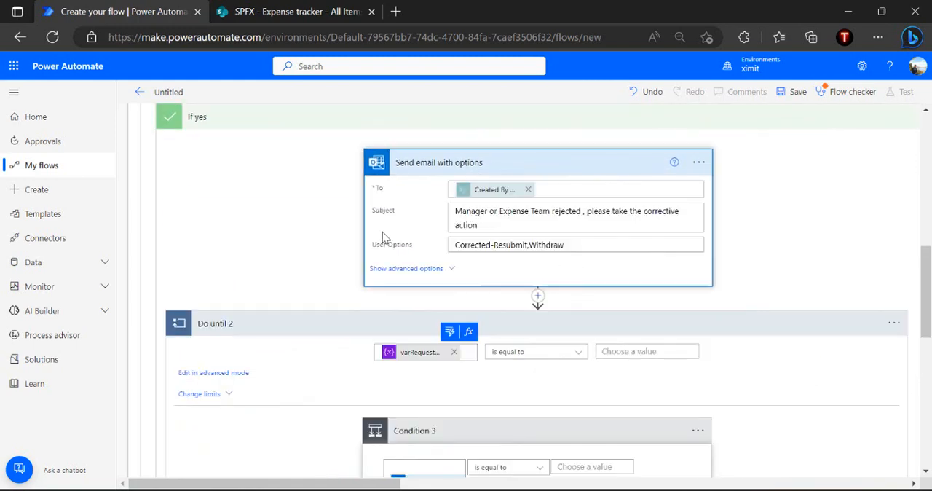
click(529, 246)
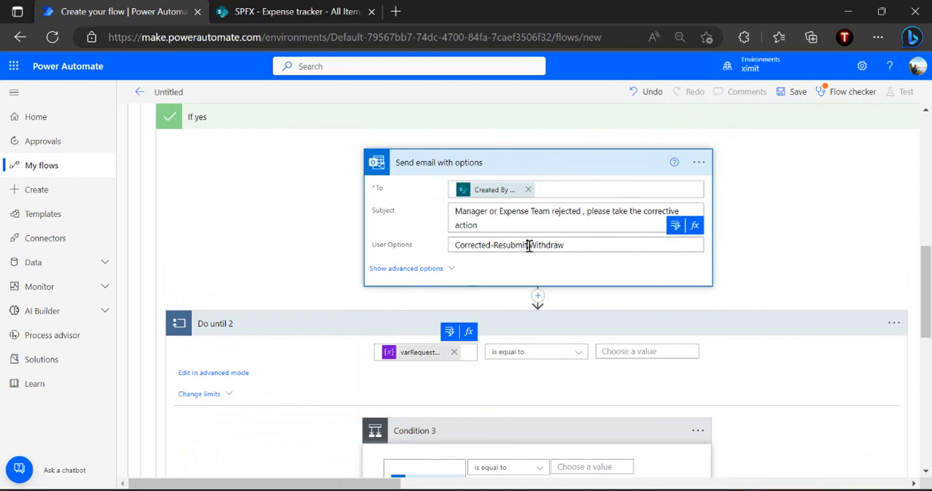
key(shift+Home)
key(ctrl+c)
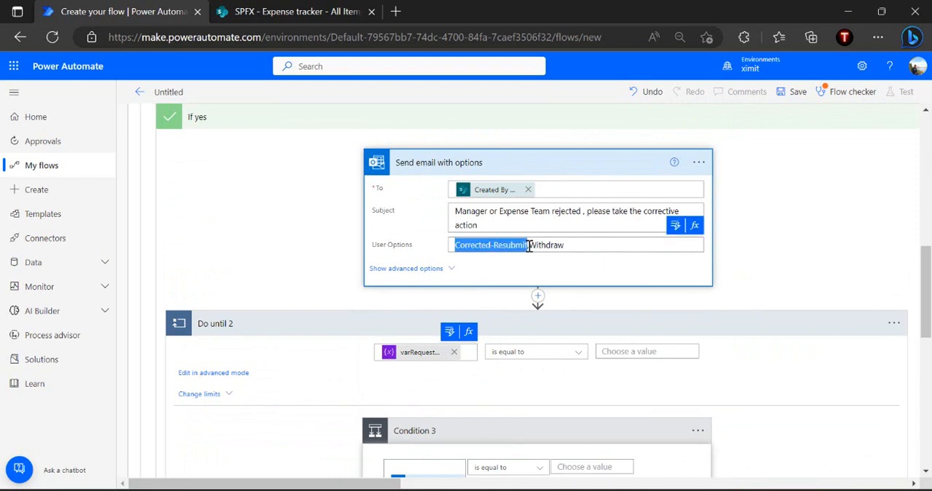
click(580, 466)
key(ctrl+v)
scroll(656, 459, down, 2)
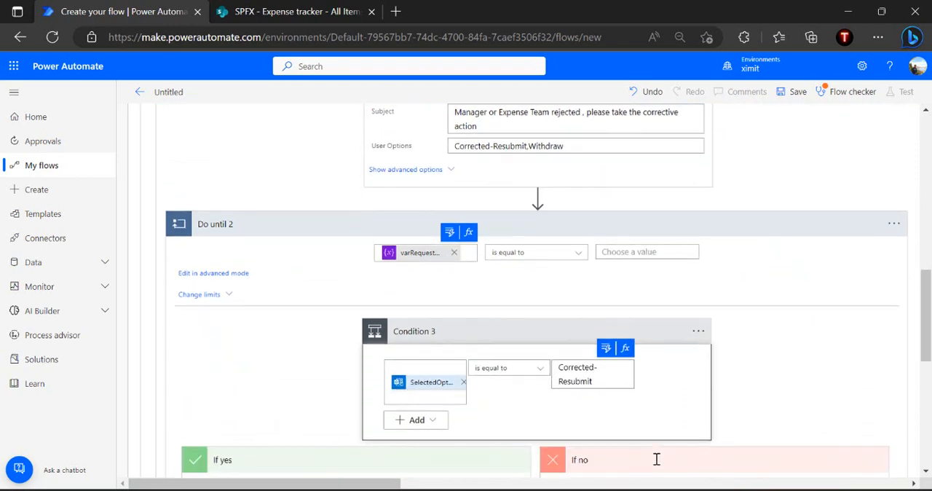
Add a second row to Condition 3 and combine the rows with Or
click(439, 421)
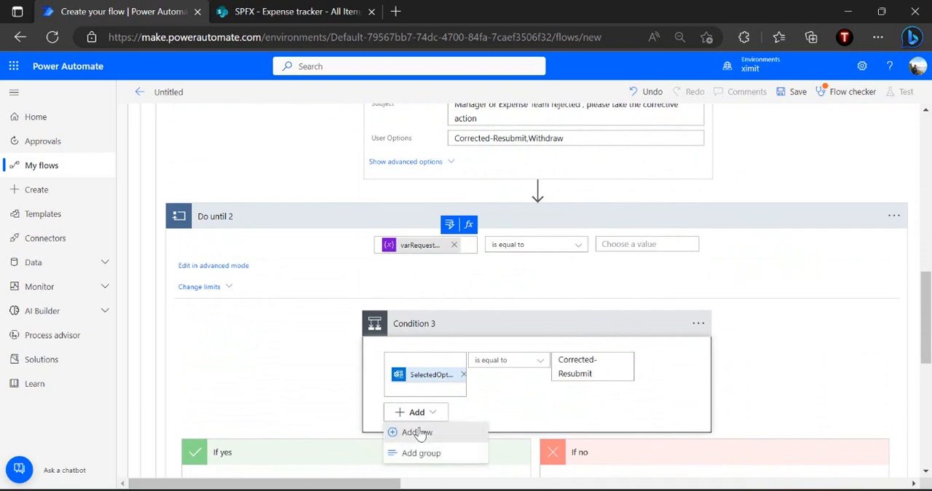
click(422, 432)
click(414, 358)
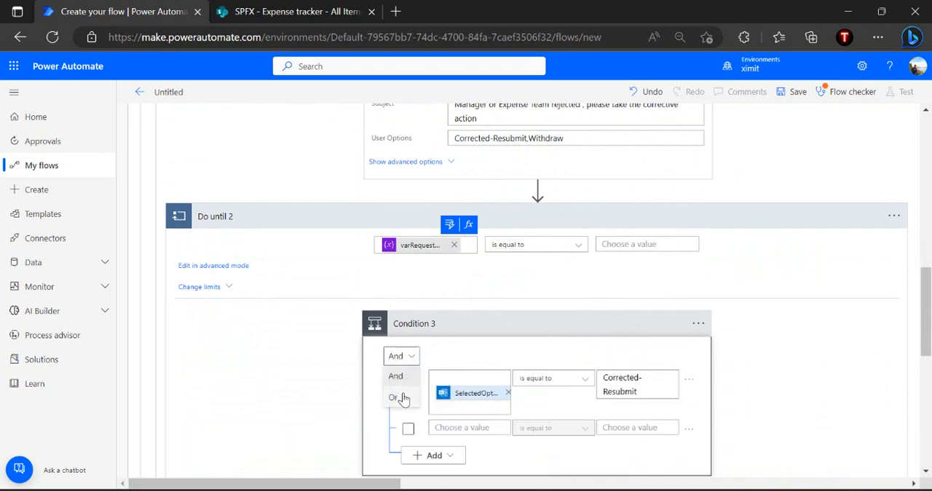
click(404, 399)
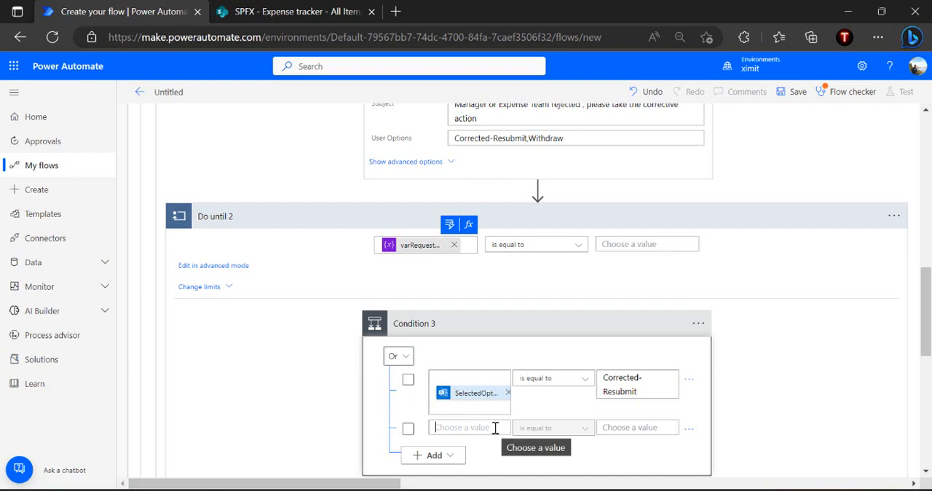
Set the second row of Condition 3 to check that the email's SelectedOption is equal to "Withdraw"
click(495, 428)
scroll(497, 312, down, 3)
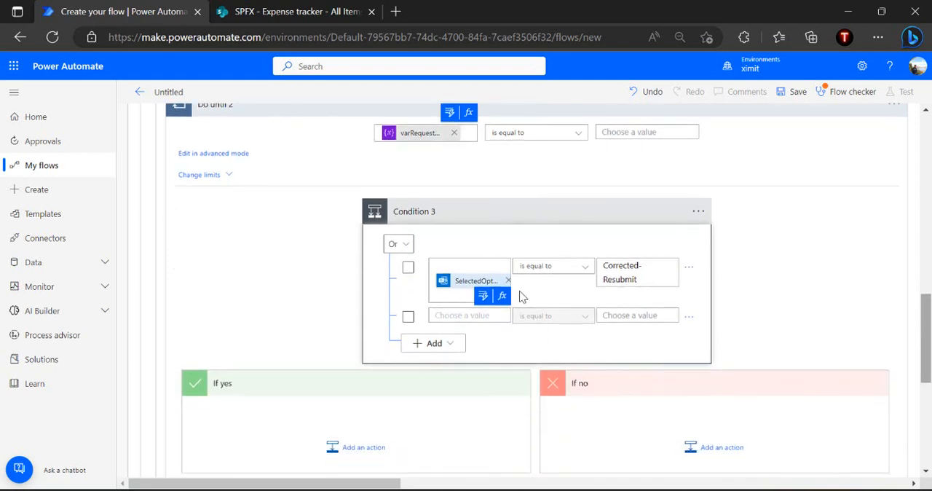
click(483, 295)
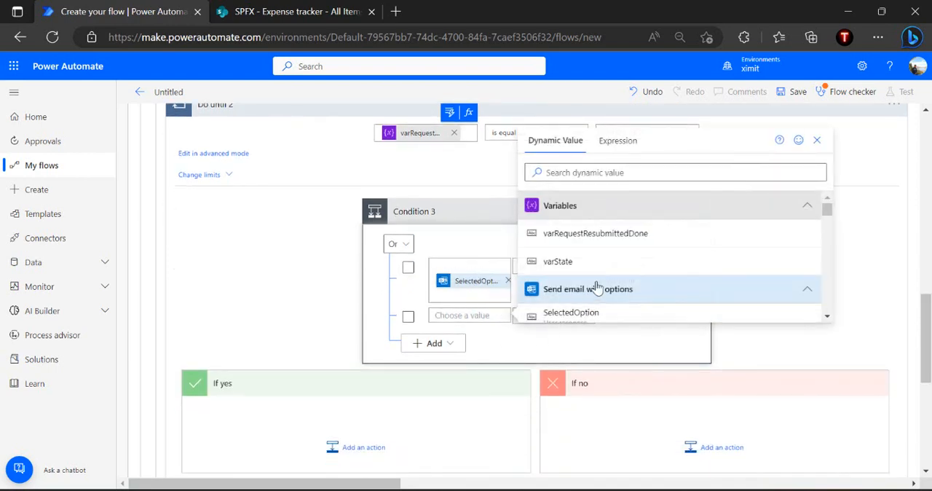
click(583, 315)
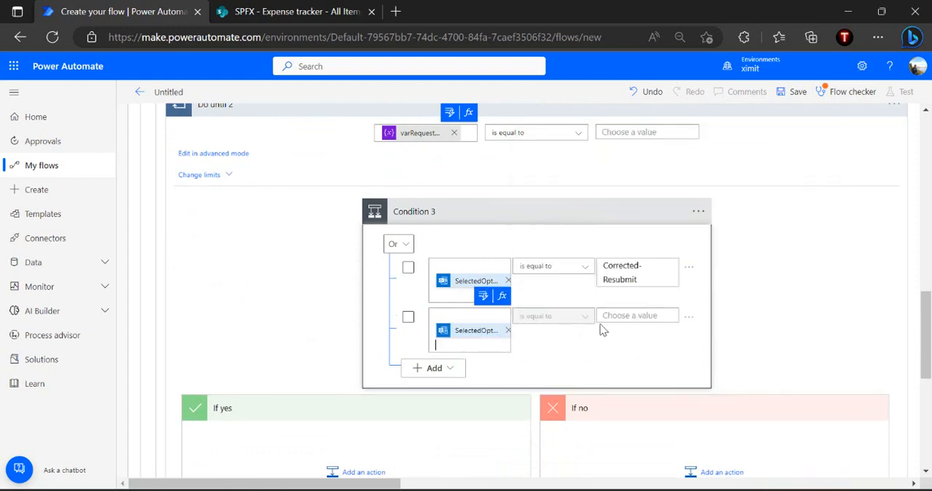
scroll(627, 315, up, 4)
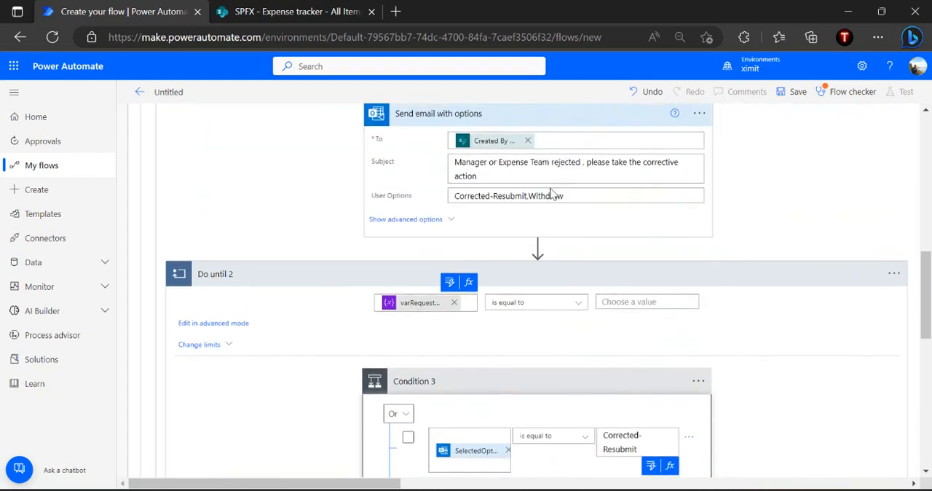
double_click(532, 197)
key(ctrl+c)
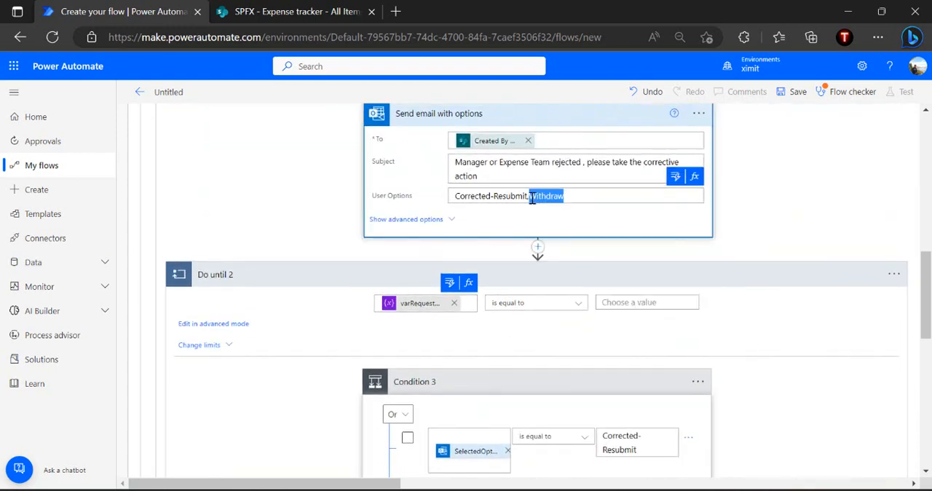
scroll(692, 228, down, 3)
click(631, 271)
key(ctrl+v)
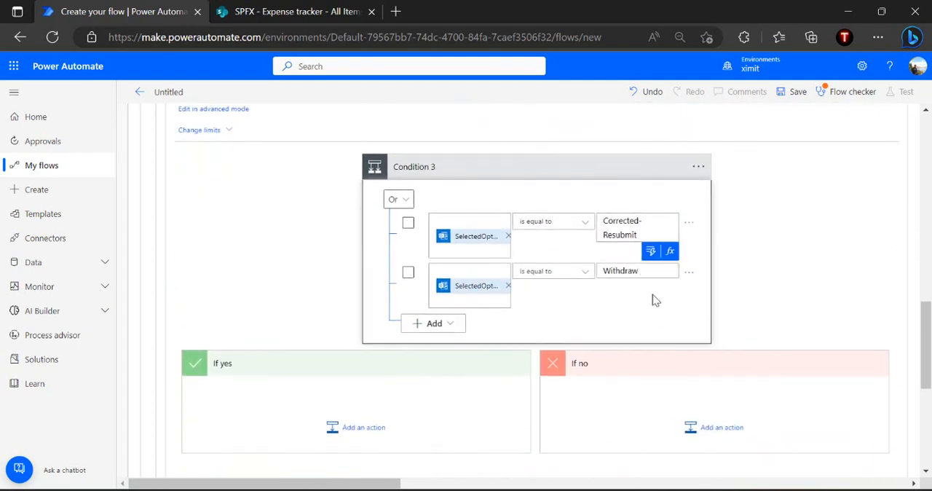
click(653, 300)
Add a Set variable action to the If yes branch of Condition 3
scroll(652, 299, up, 1)
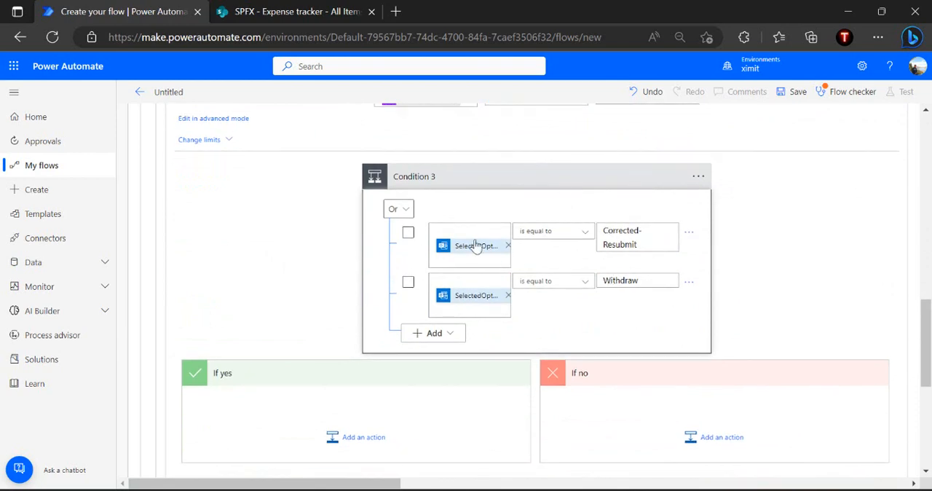
scroll(505, 202, up, 1)
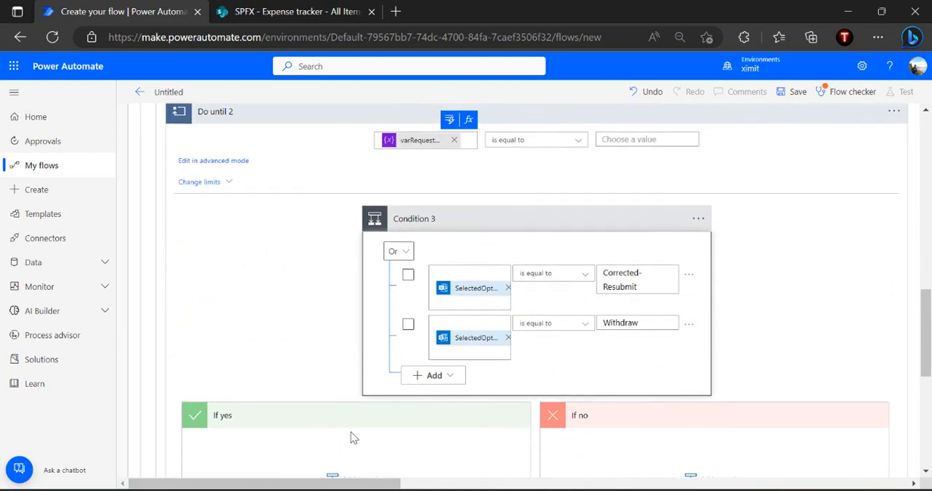
scroll(378, 427, down, 2)
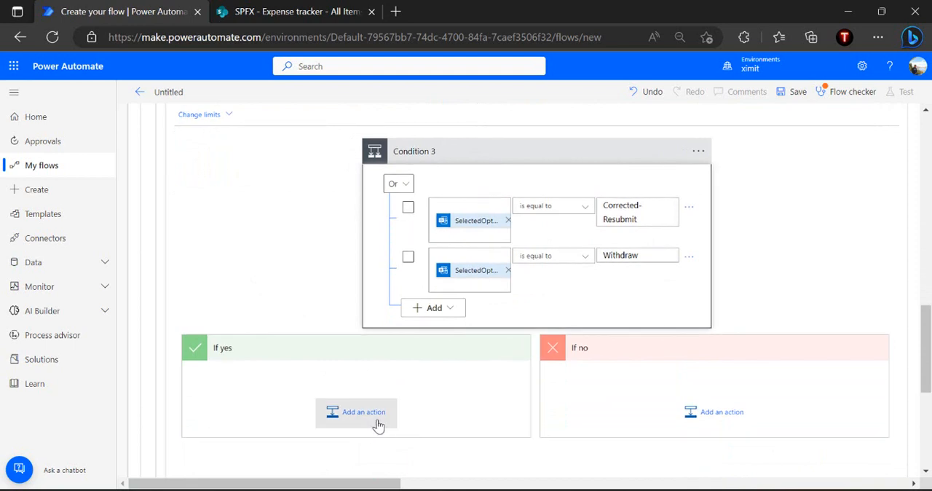
click(384, 414)
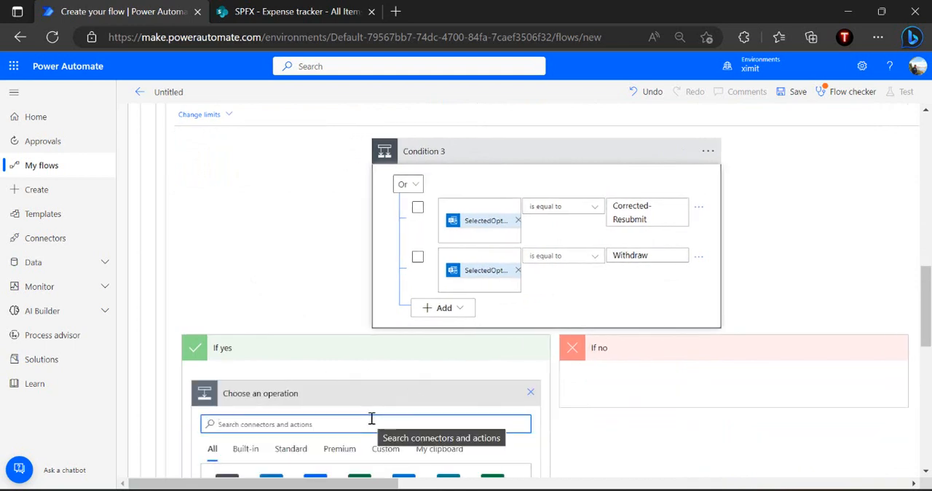
text(set variable)
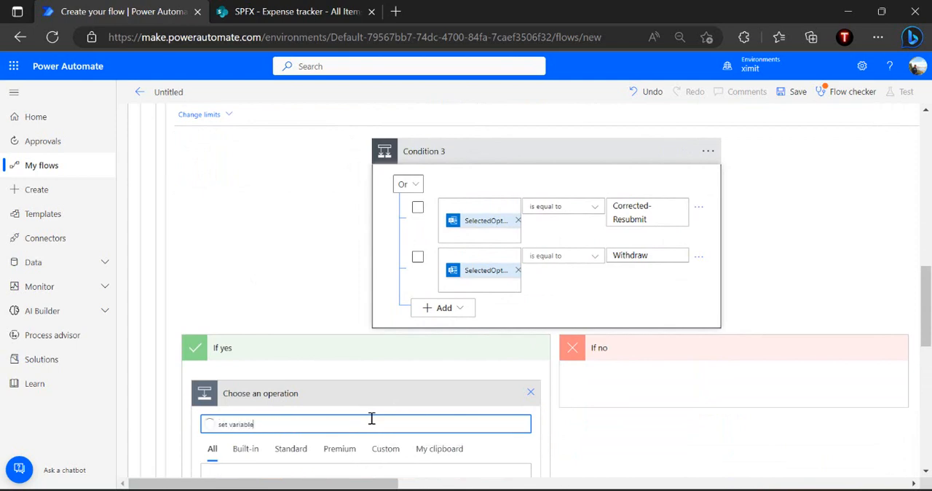
scroll(372, 418, down, 3)
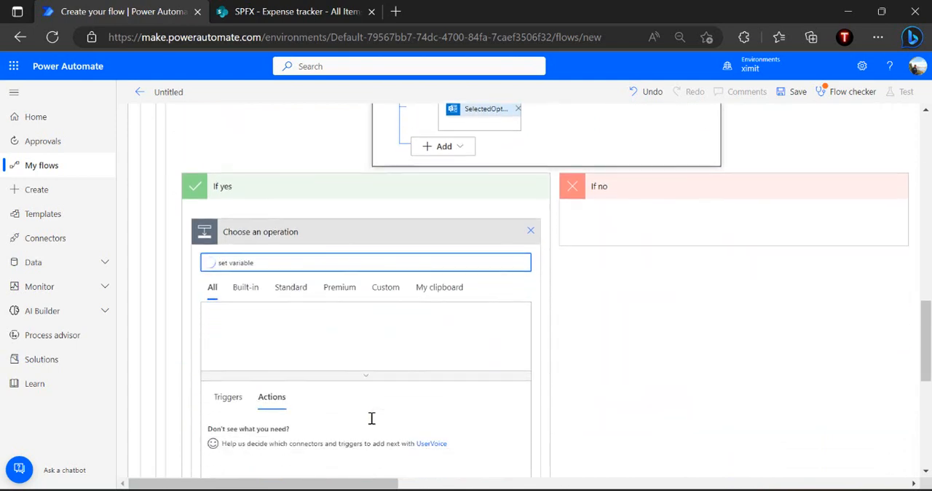
click(269, 428)
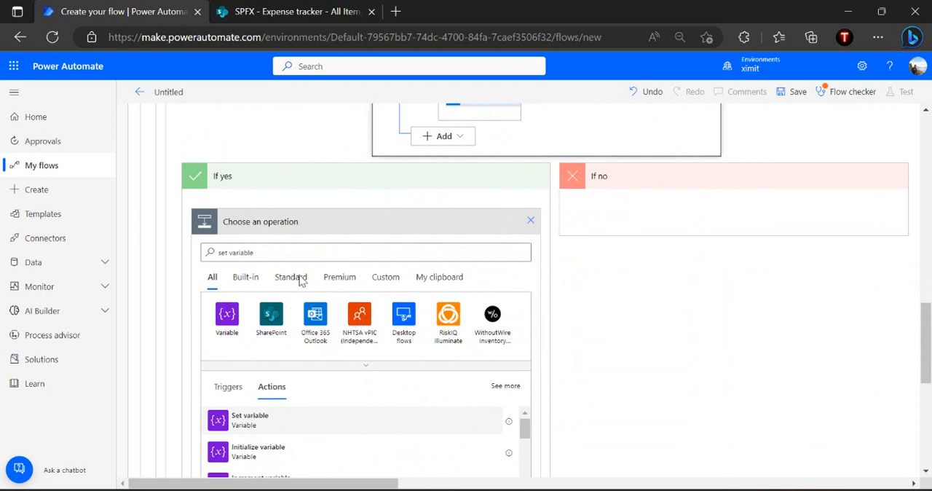
Configure Set variable 7 to set varRequestResubmittedDone to "Completed"
click(370, 247)
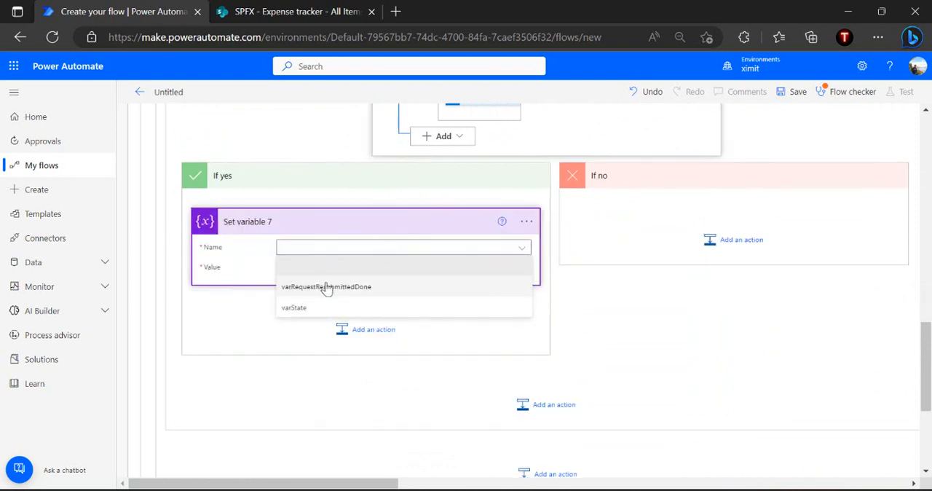
click(327, 285)
click(357, 267)
text(Completed)
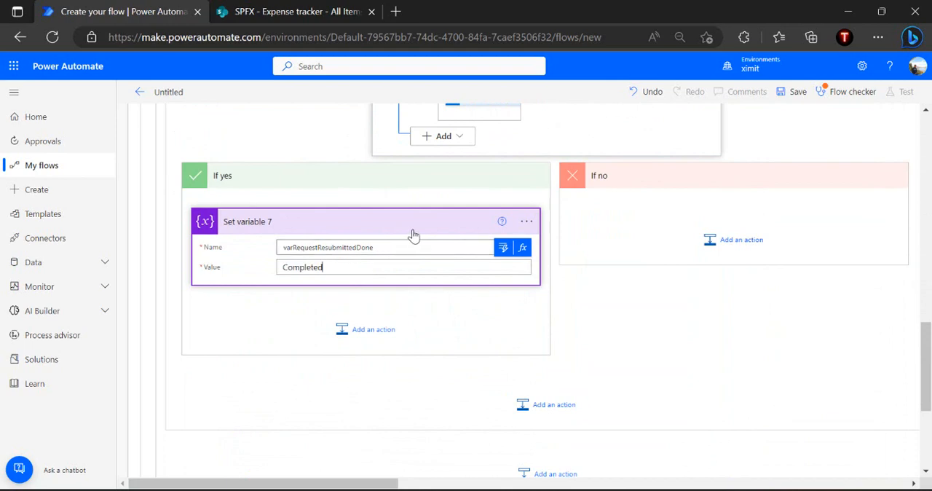
click(633, 286)
Set the comparison value of the Do until 2 loop condition to "Completed"
scroll(632, 285, up, 5)
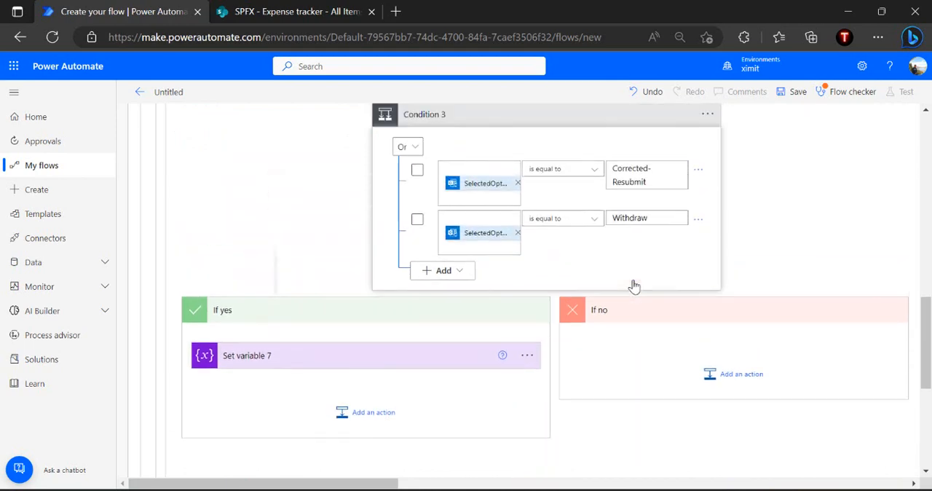
click(625, 225)
text(Completed)
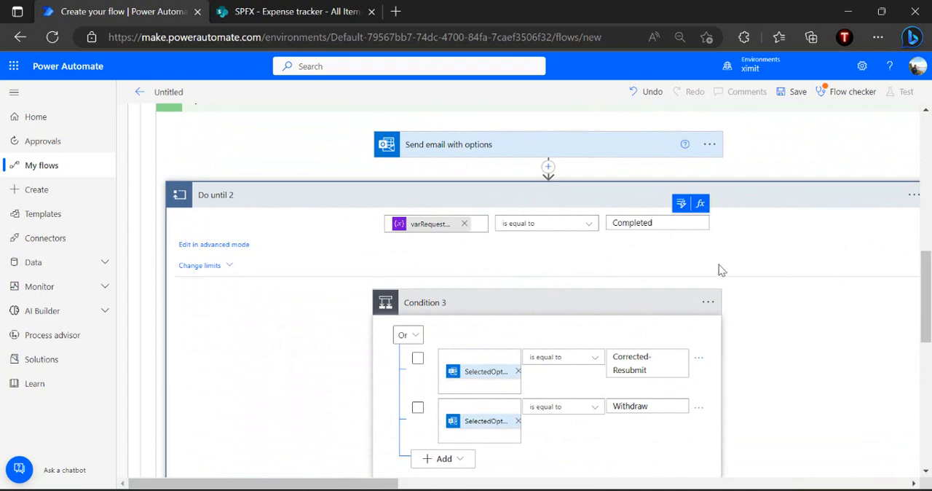
Add a Condition action after Set variable 7 in the If yes branch of Condition 3
scroll(719, 269, down, 4)
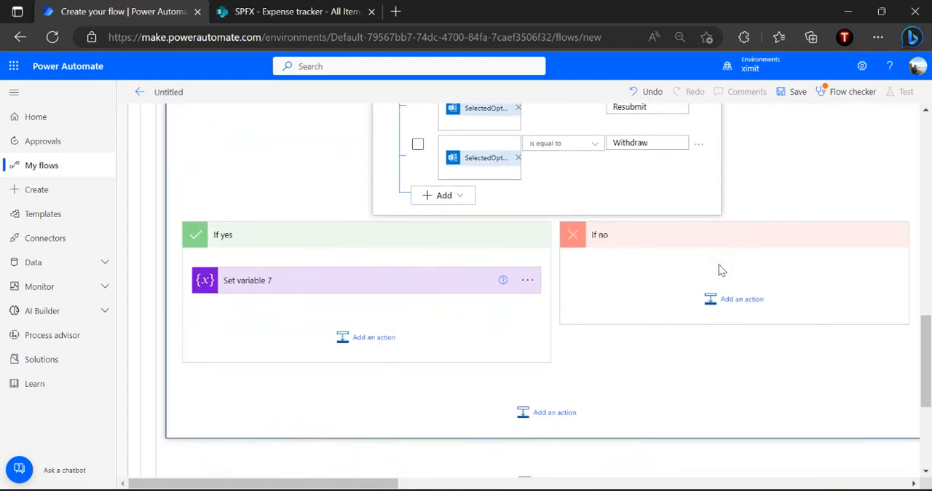
scroll(720, 270, up, 3)
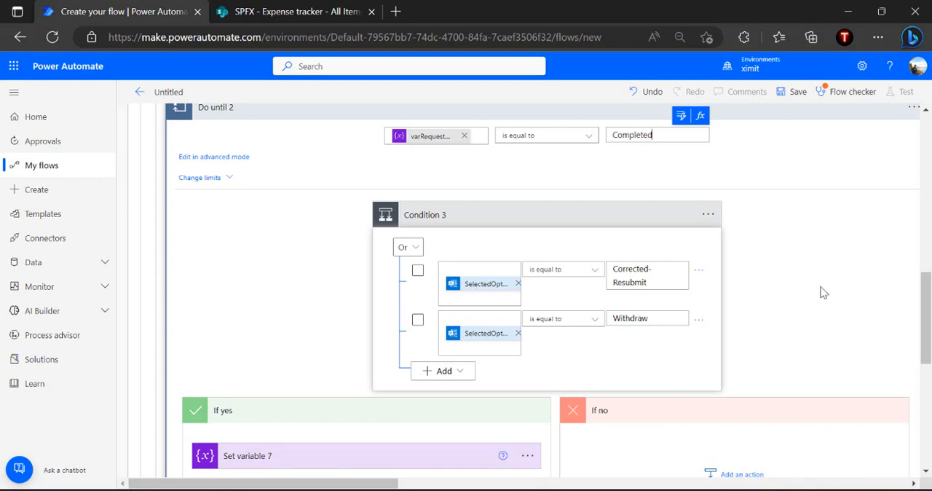
scroll(823, 292, down, 2)
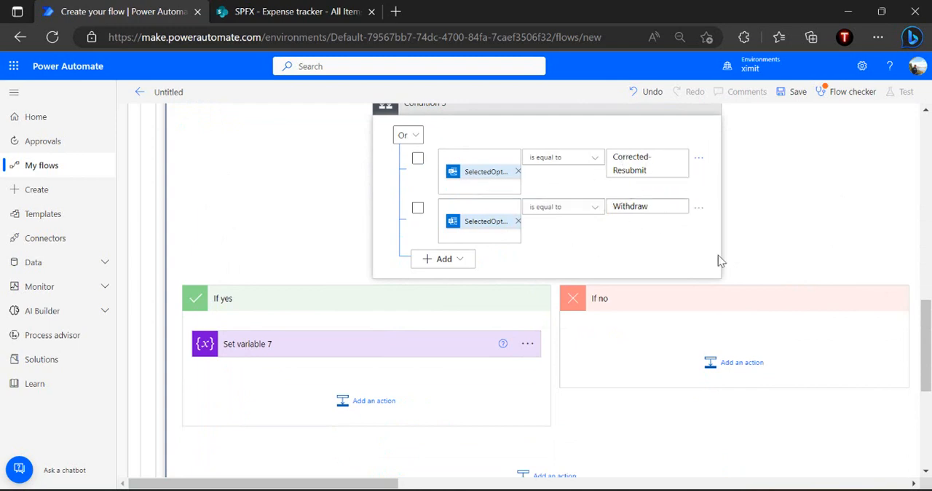
scroll(692, 250, up, 1)
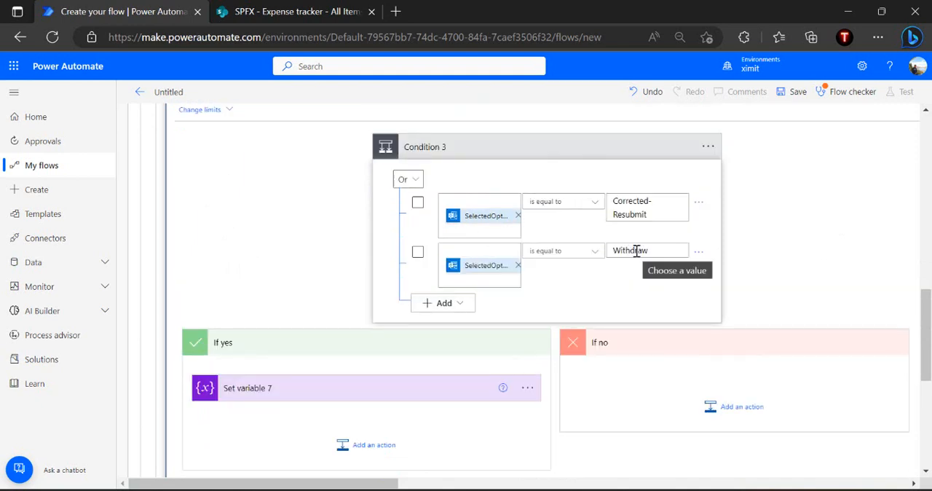
scroll(636, 250, down, 1)
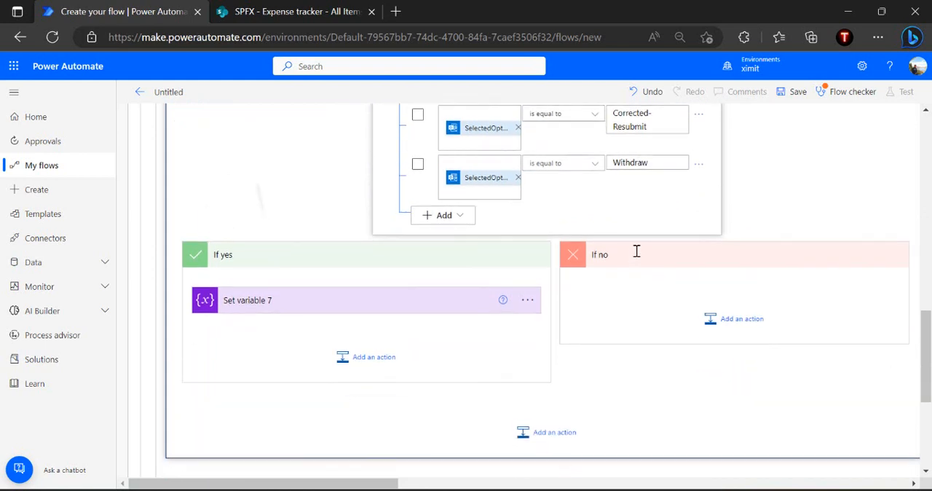
click(375, 351)
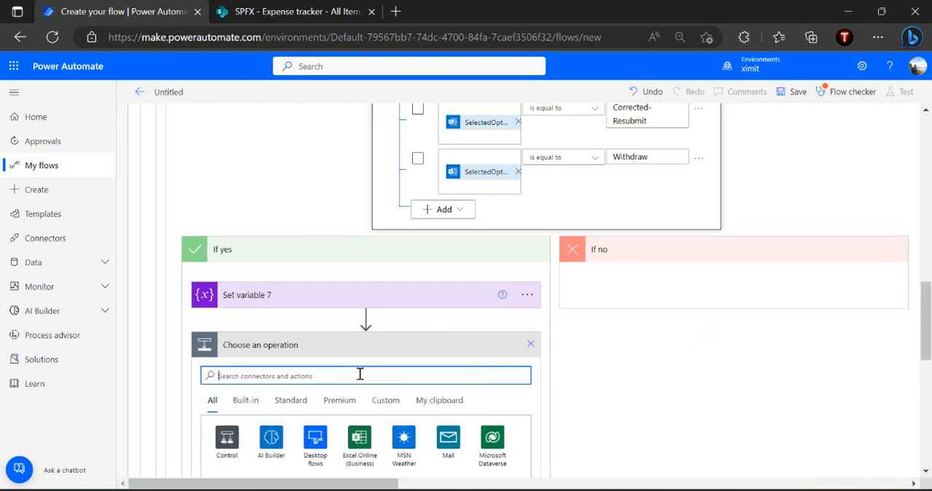
text(condition)
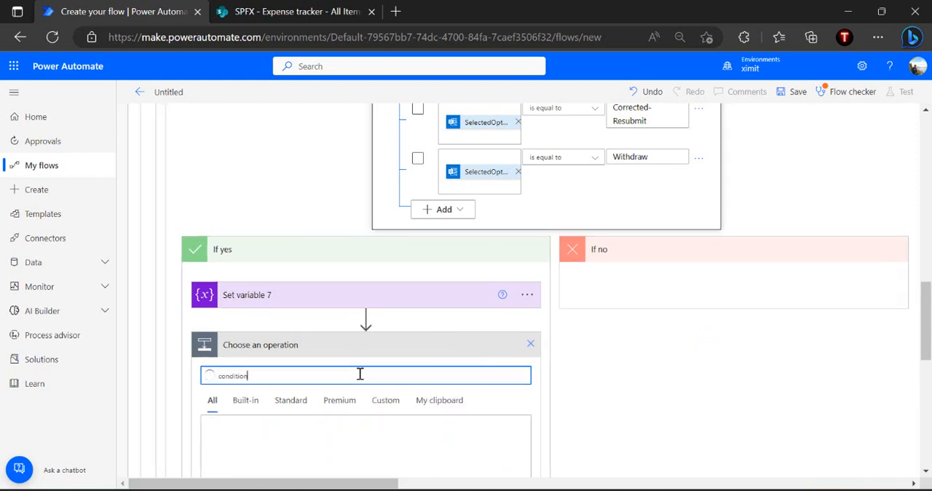
scroll(359, 373, down, 2)
click(240, 450)
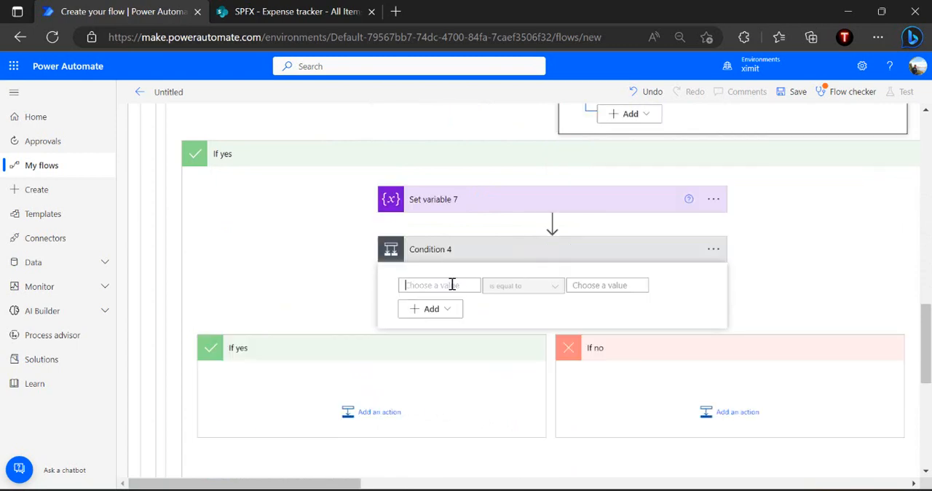
Set Condition 4 to check that the email's SelectedOption is equal to "Corrected-Resubmit", copied from Condition 3
click(452, 284)
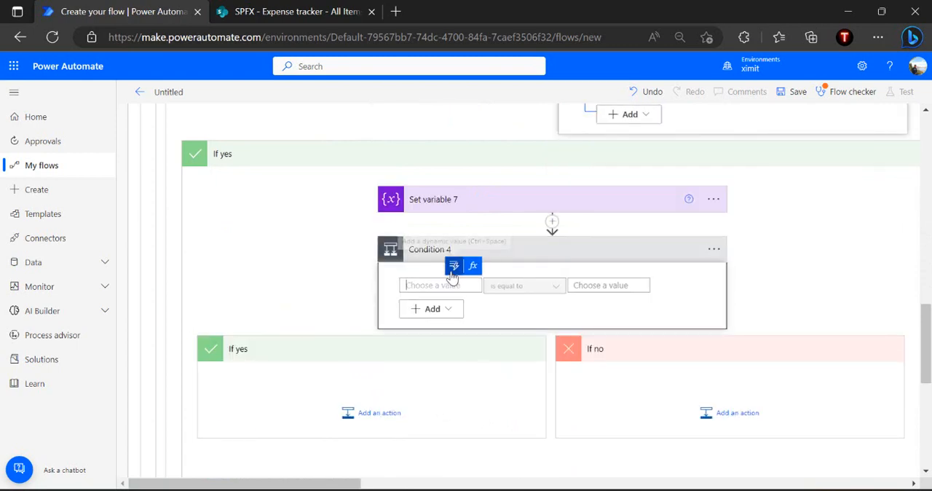
click(453, 266)
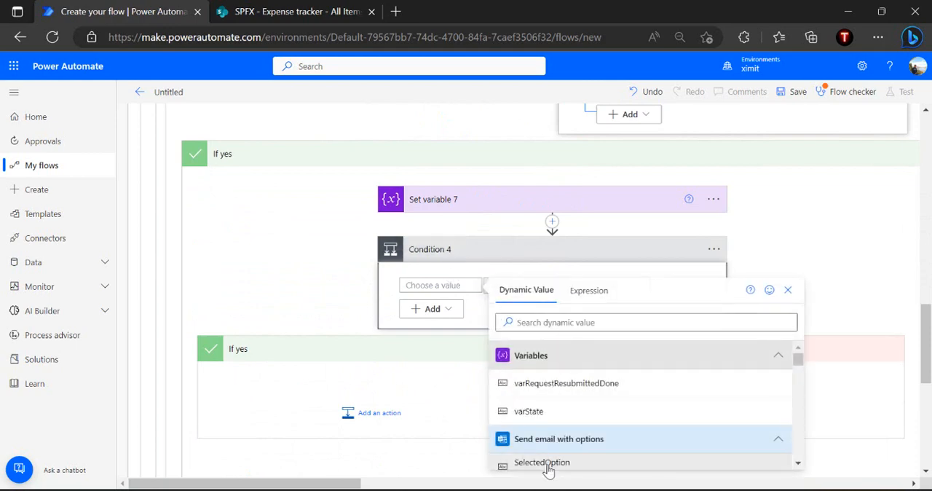
click(548, 463)
scroll(610, 288, up, 3)
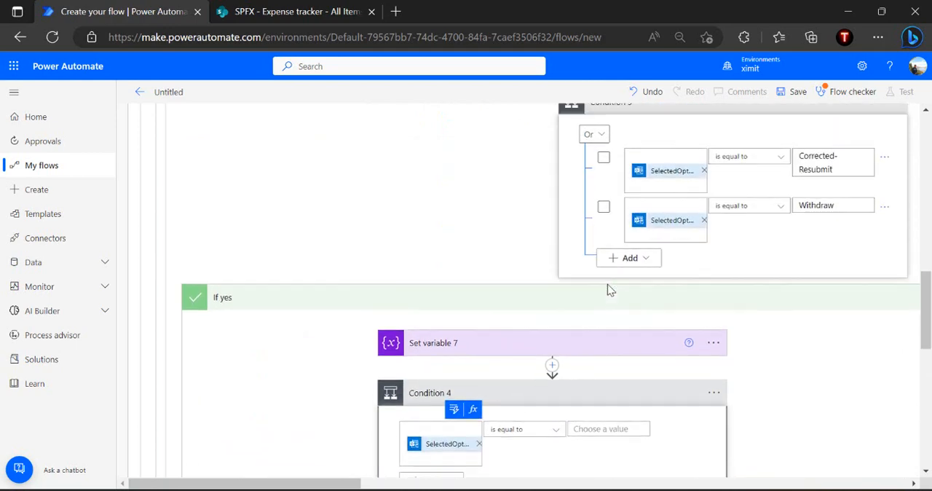
triple_click(843, 195)
key(ctrl+c)
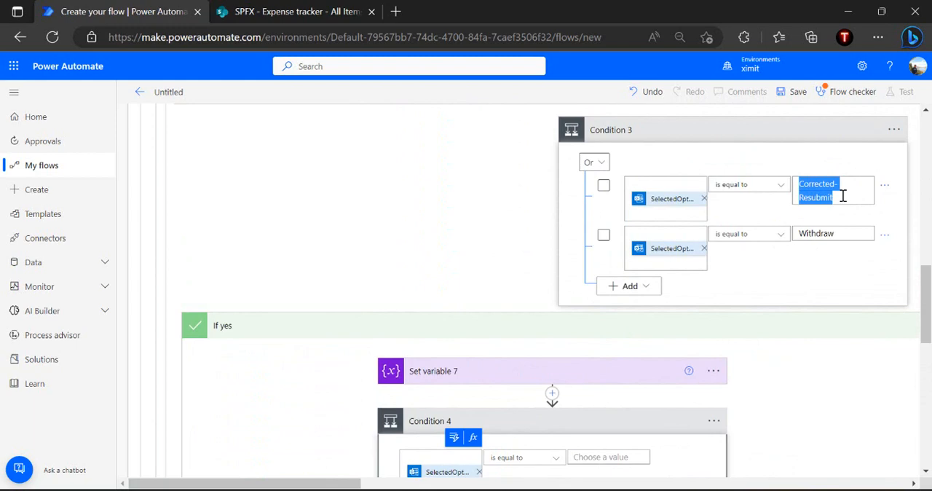
scroll(842, 195, down, 3)
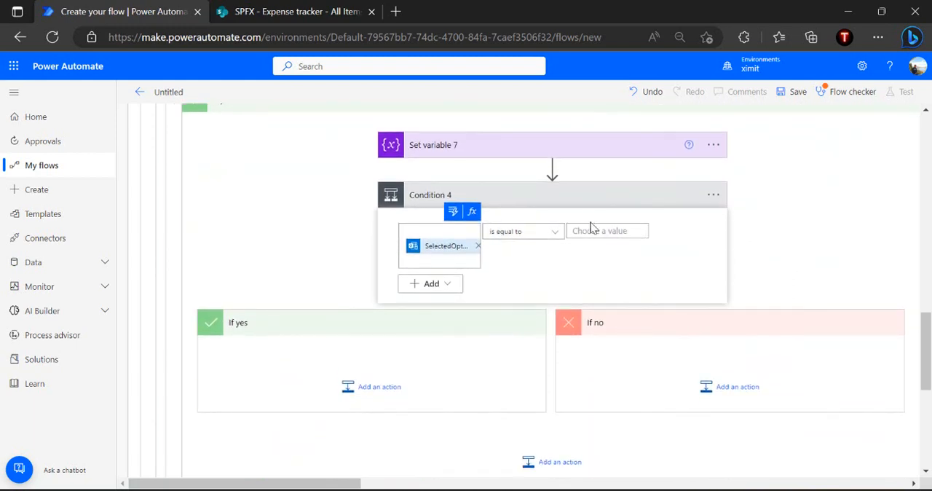
key(ctrl+v)
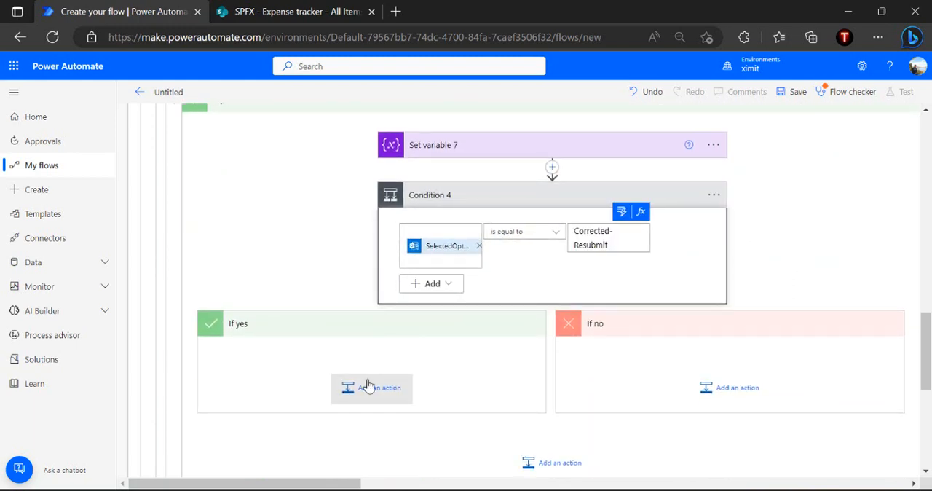
Add a Set variable action to the If yes branch of Condition 4
click(404, 380)
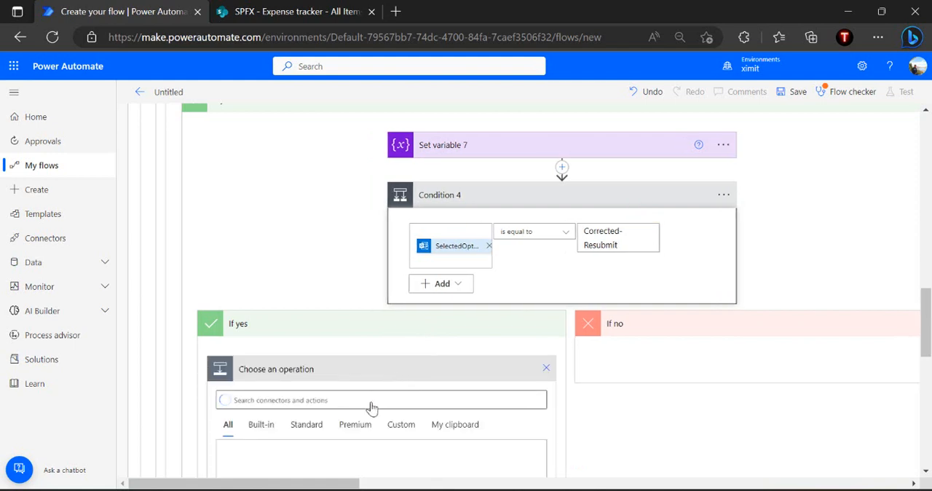
click(382, 399)
text(se)
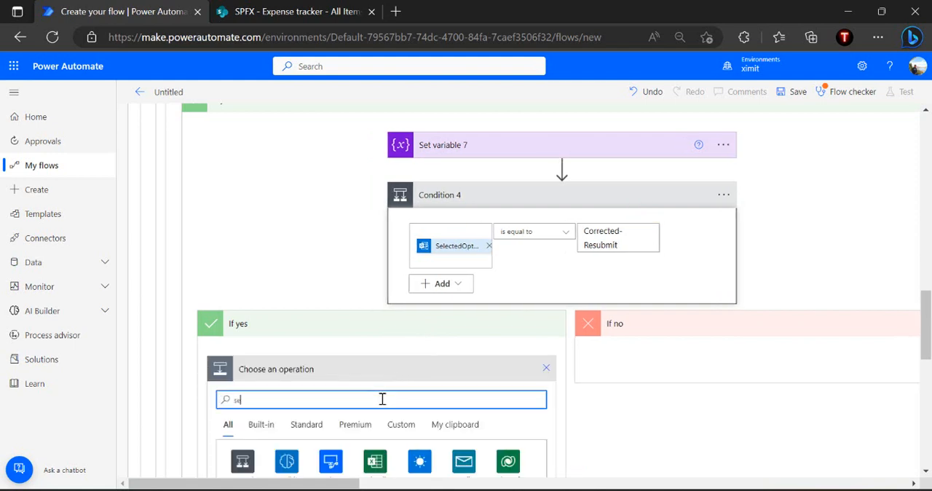
text(t variable)
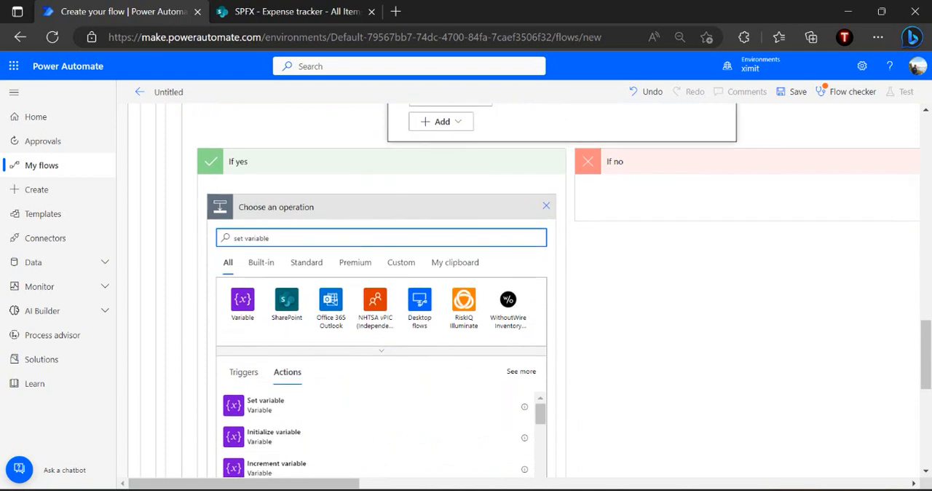
click(295, 408)
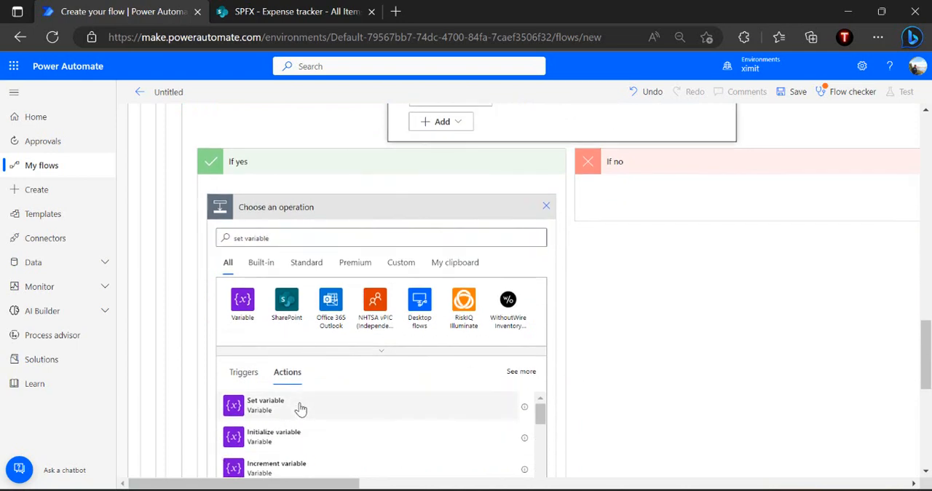
Configure Set variable 8 to set varState to "Pending With Manager"
click(449, 233)
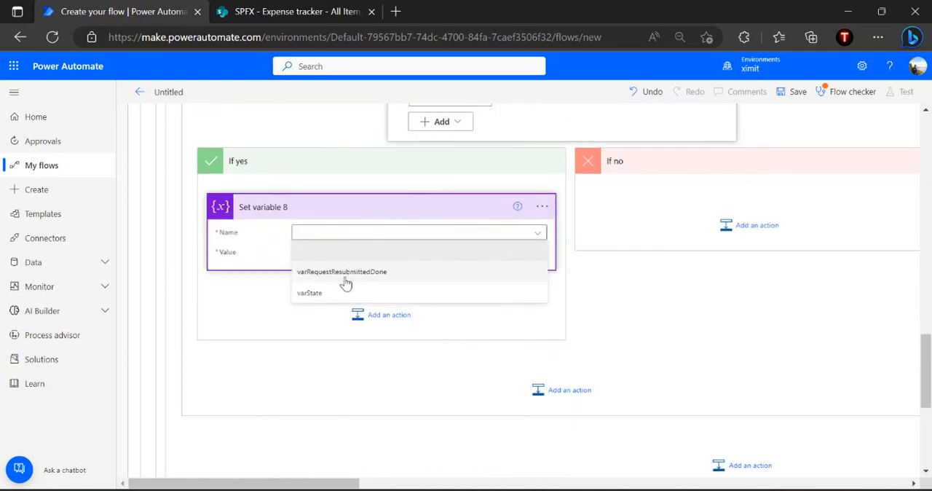
click(338, 294)
click(386, 257)
text(P)
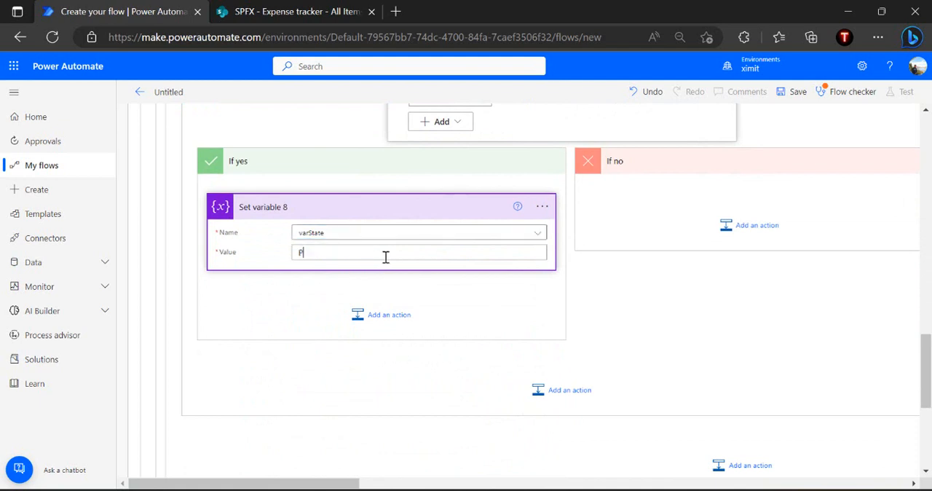
text(ending With Manager)
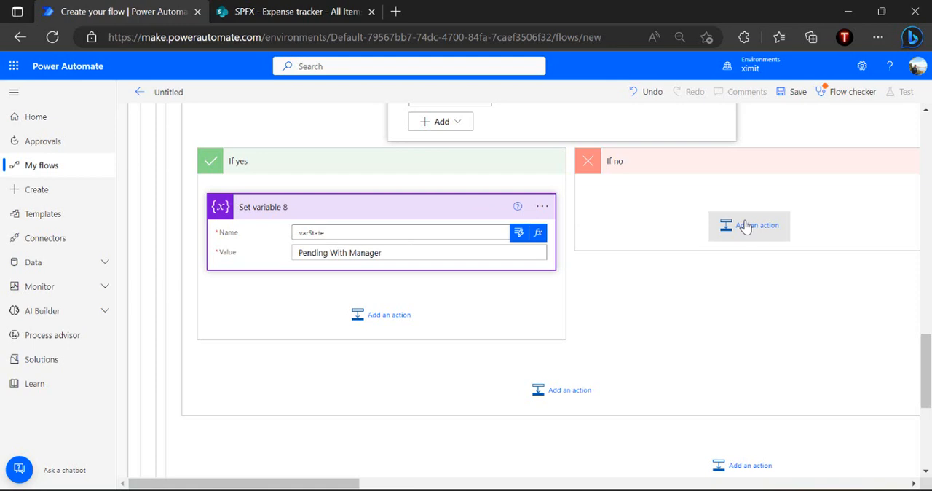
Add a Set variable action to the If no branch of Condition 4
click(745, 227)
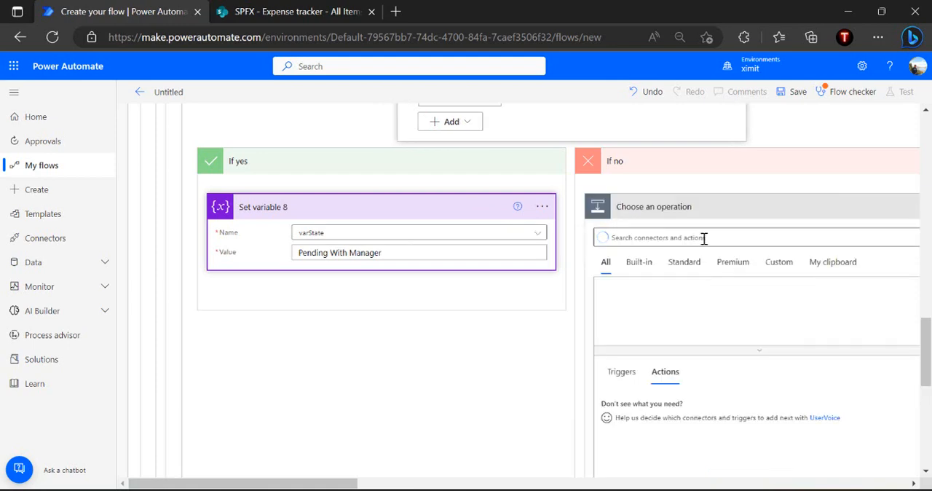
text(set variab)
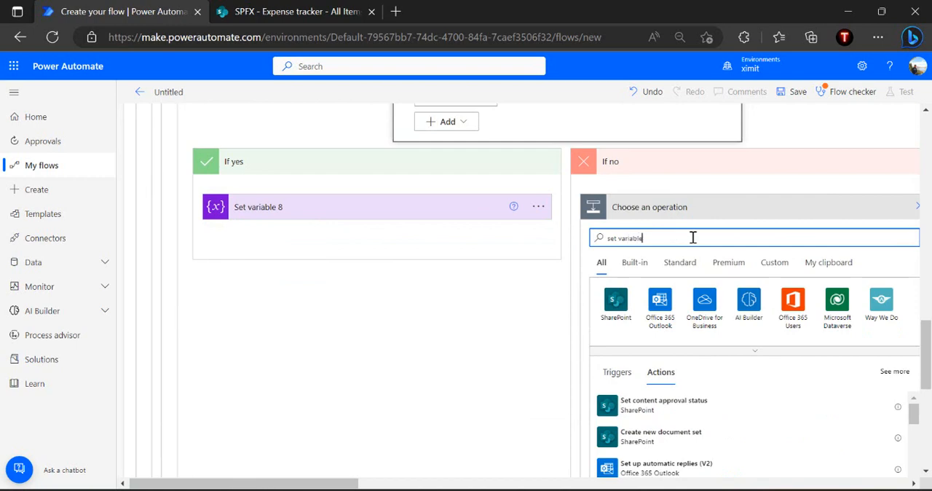
text(le)
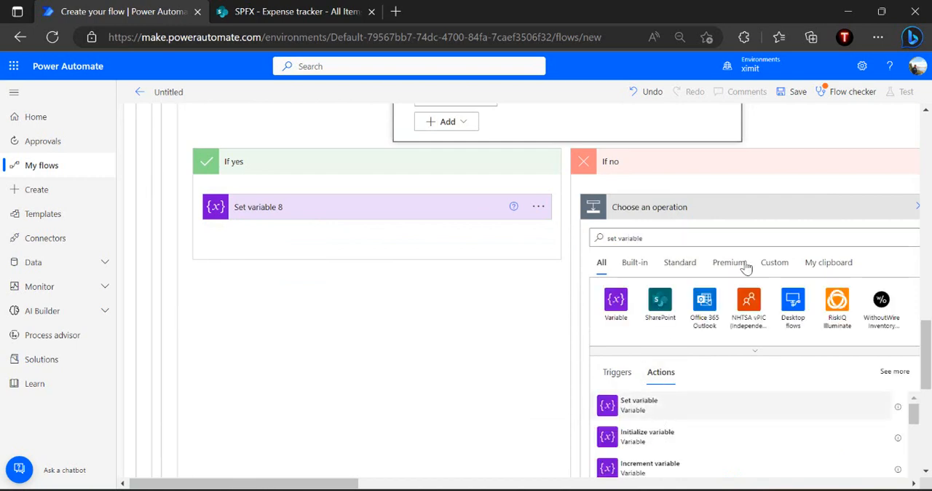
key(Return)
Configure Set variable 9 to set varState to "Completed"
click(731, 239)
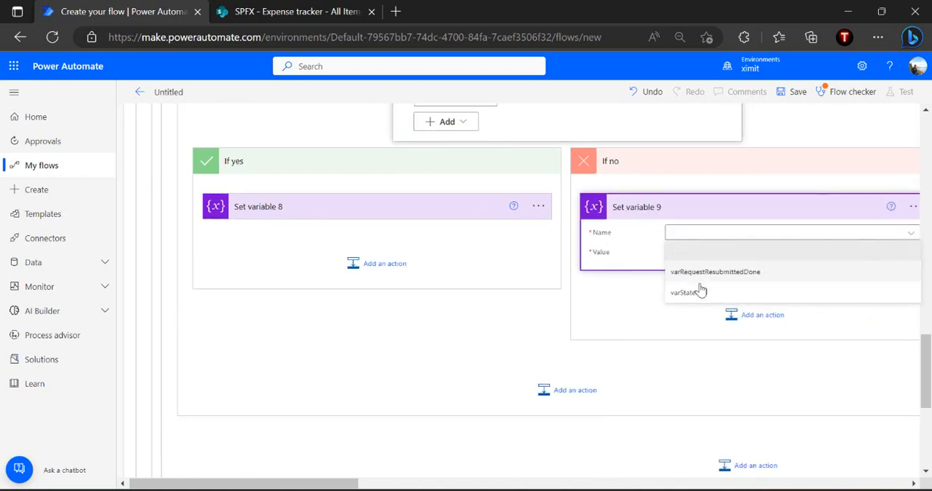
click(701, 291)
click(736, 253)
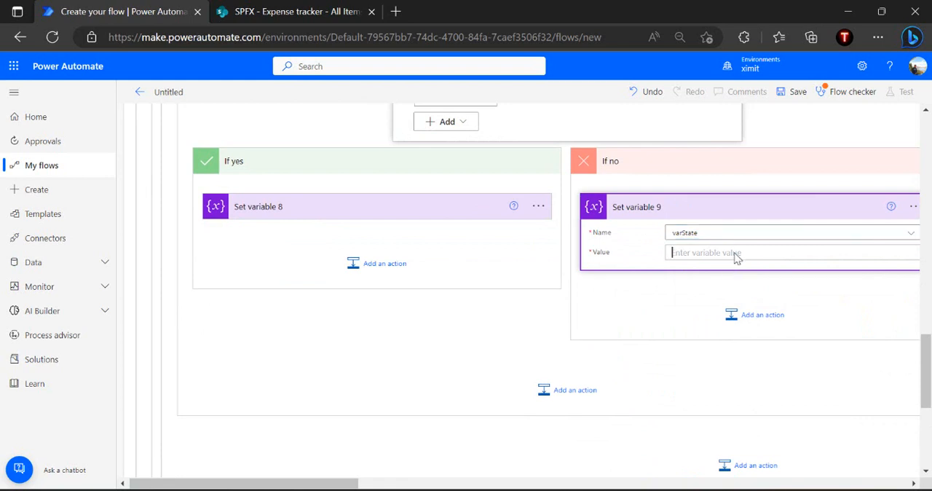
text(Completed)
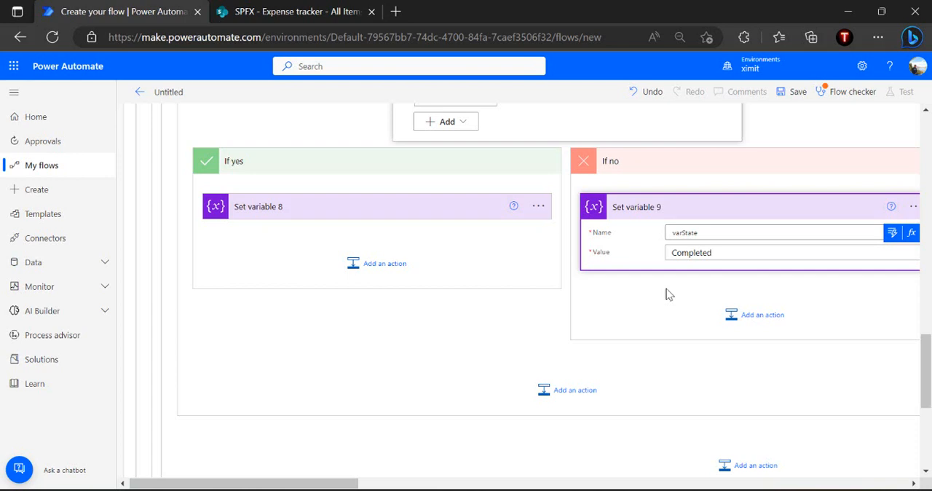
click(670, 294)
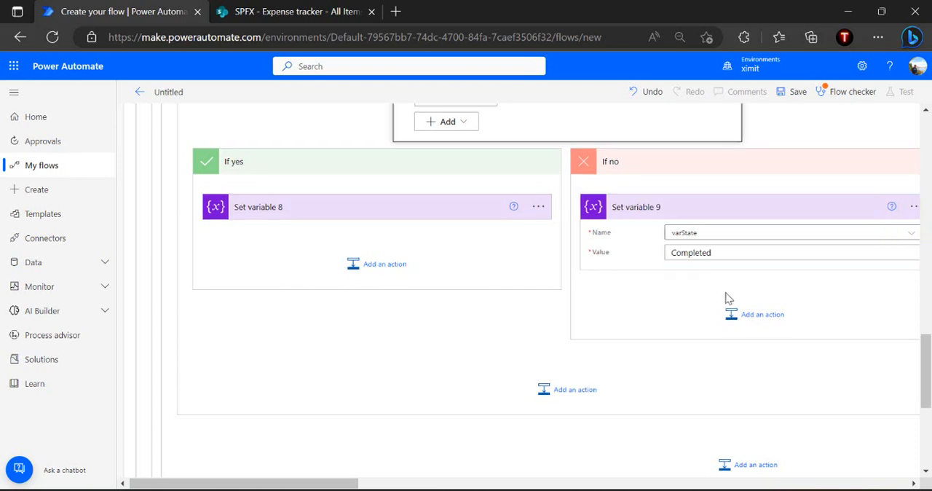
Add a SharePoint Update item action after Set variable 9 in the If no branch
click(745, 316)
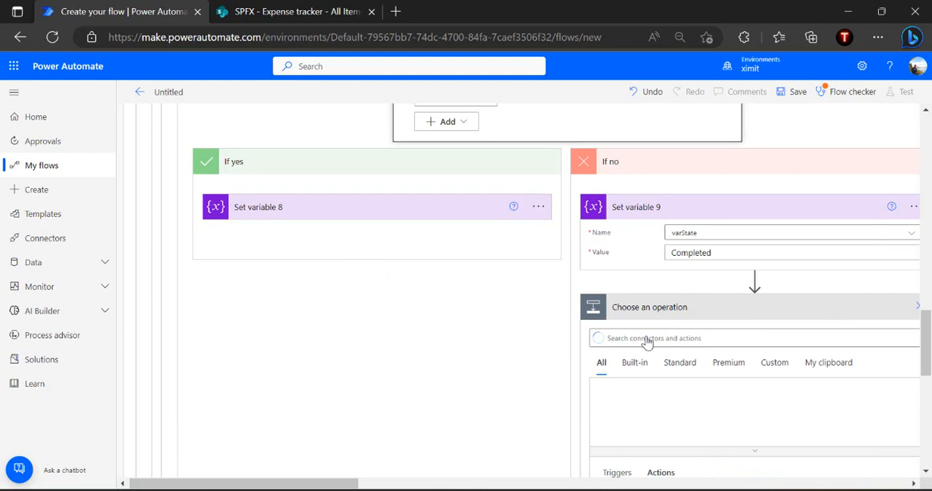
text(update item)
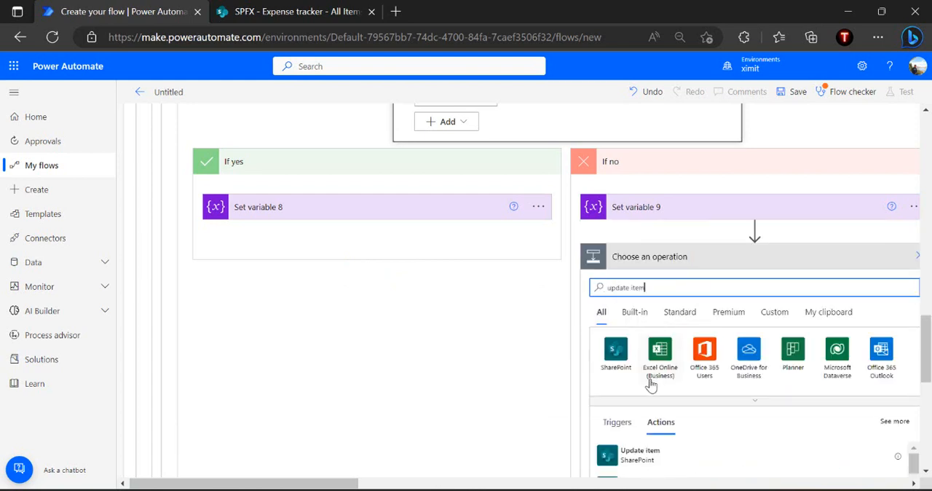
click(645, 464)
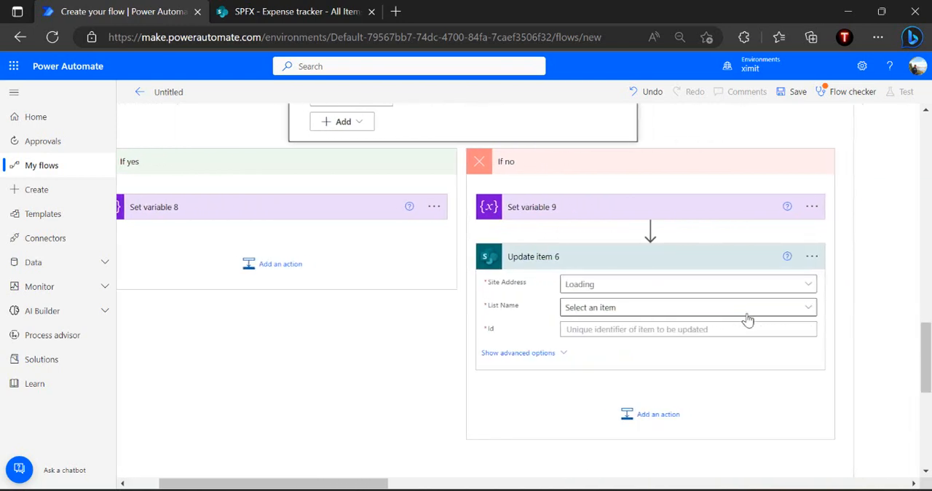
Point Update item 6 to the SPFX site and its Expense tracker list
click(792, 287)
click(792, 287)
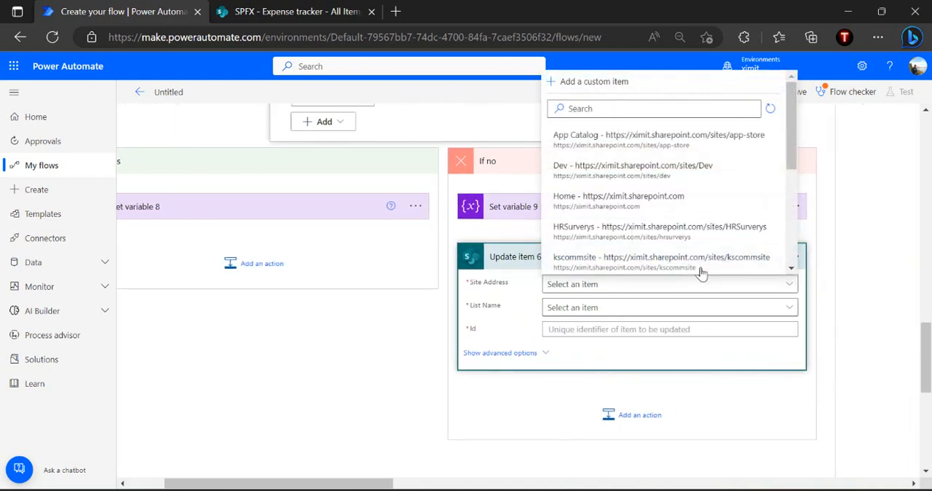
click(637, 107)
text(spfx)
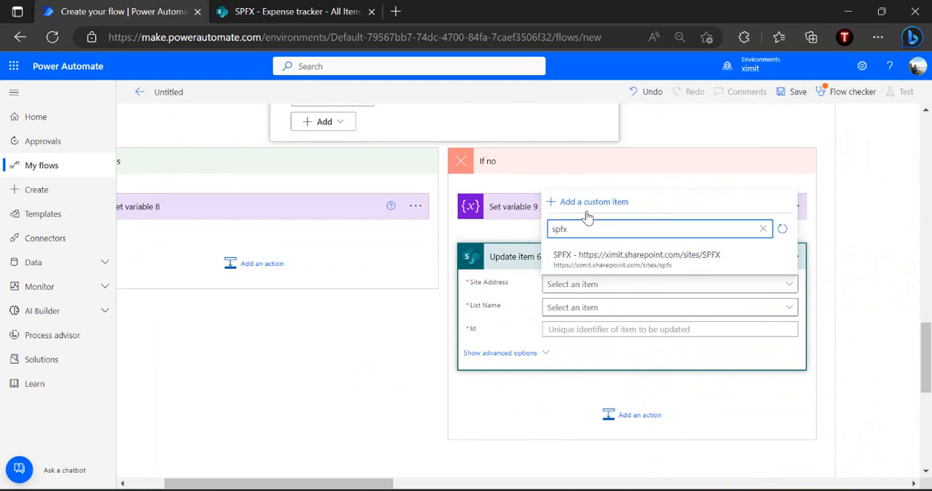
click(590, 262)
click(600, 309)
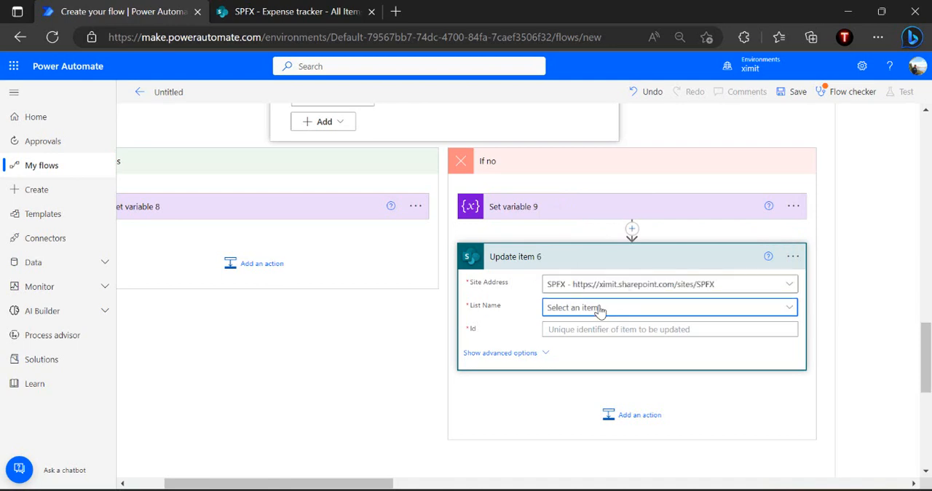
click(581, 355)
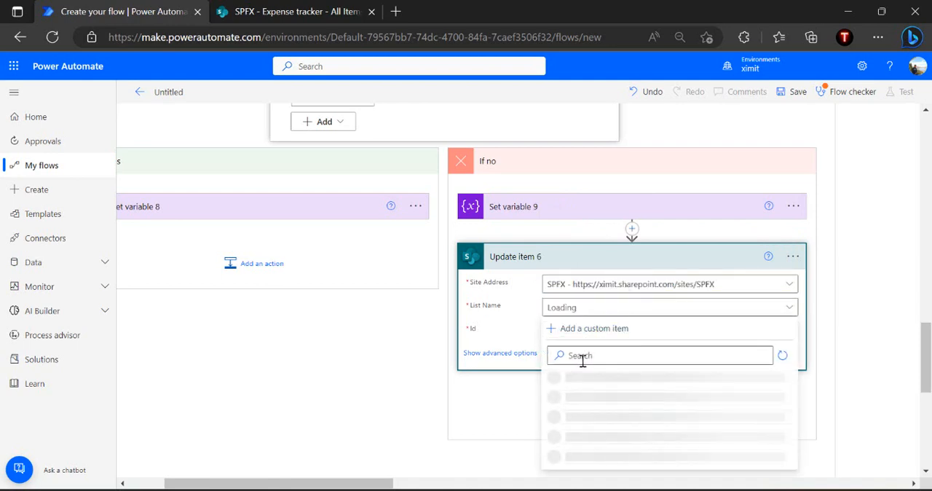
text(e)
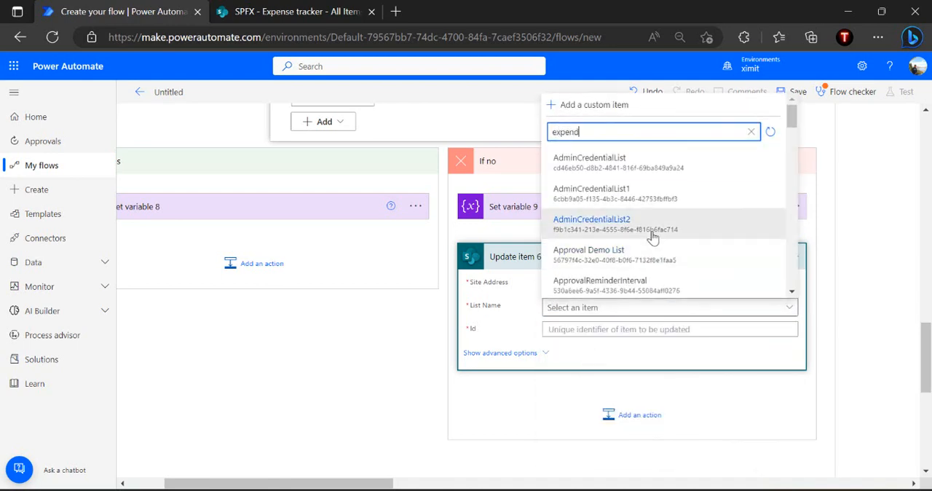
text(xpense)
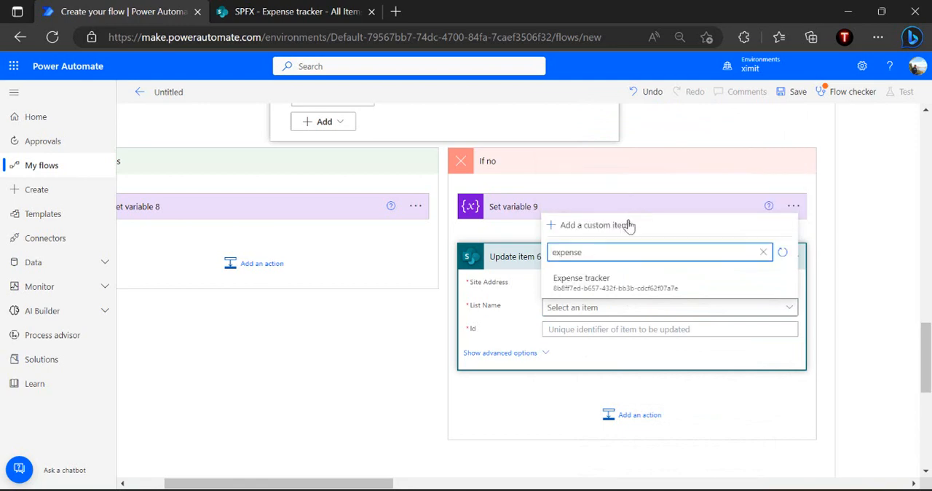
click(597, 271)
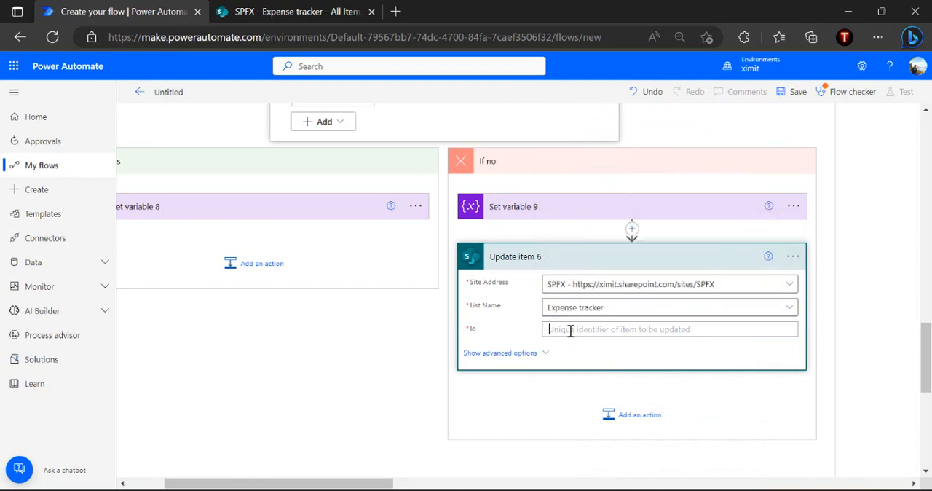
Fill Update item 6 with the dynamic ID and Title, and set its ApprovalStatus Value to Rejected
click(602, 439)
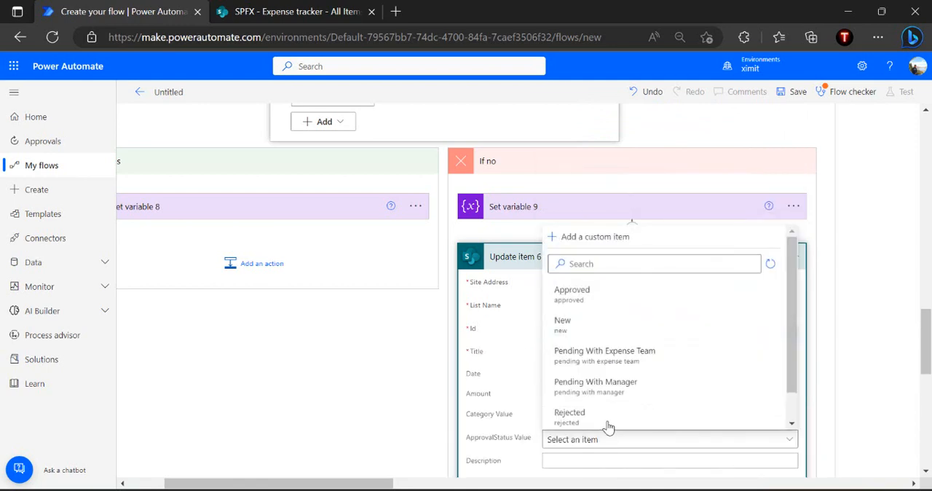
click(475, 413)
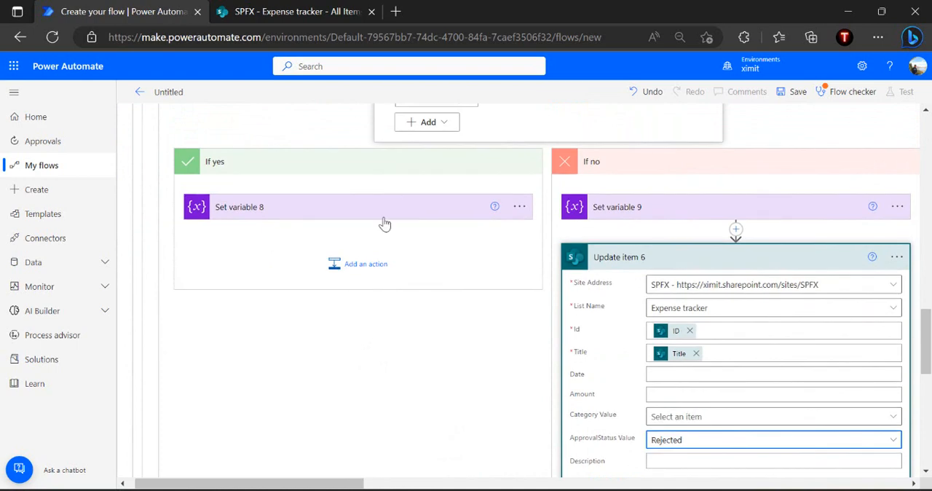
Add an Update item action after Set variable 8 for the Expense tracker item's ID and Title, with ApprovalStatus Value Pending With Manager
scroll(401, 209, up, 1)
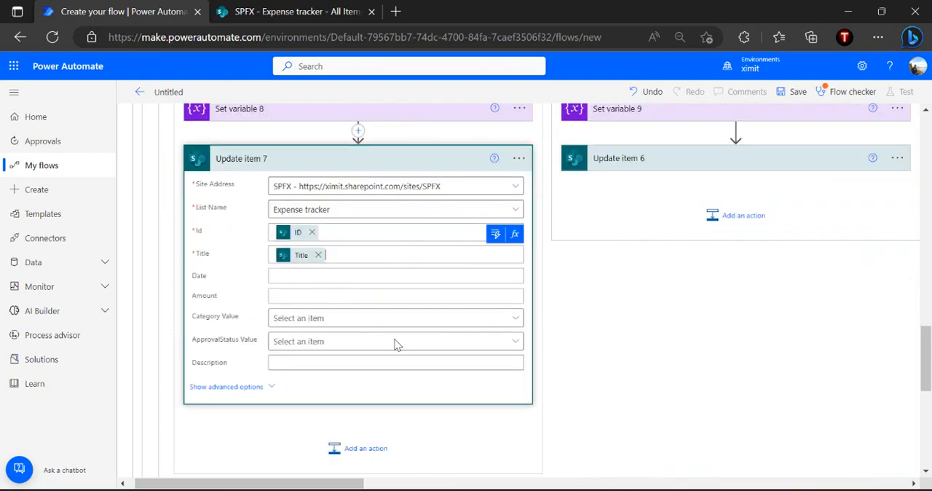
click(389, 343)
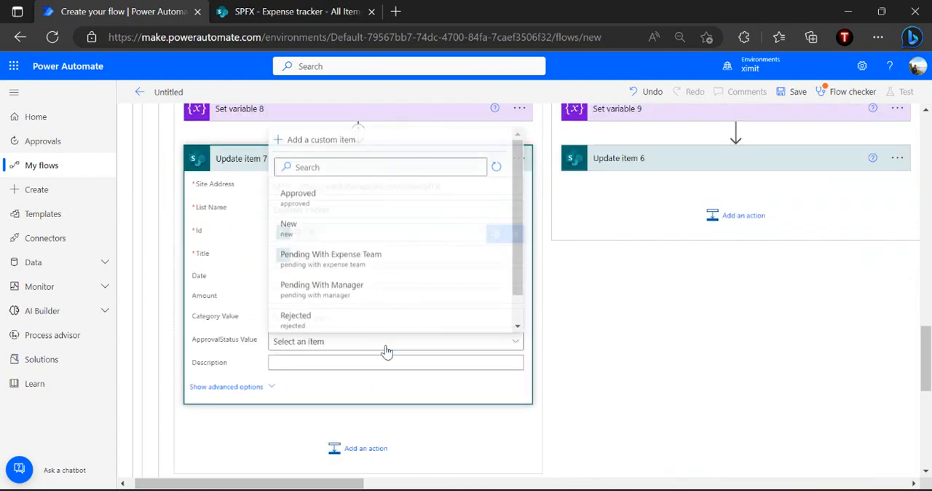
click(351, 292)
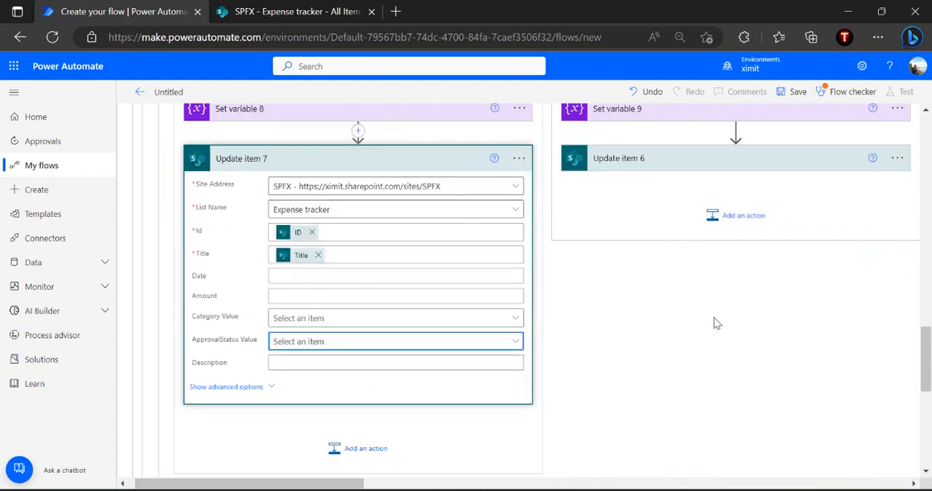
Collapse Condition 3 inside Do until 2 and Condition 2 in the Expense Submitted state
scroll(714, 323, up, 3)
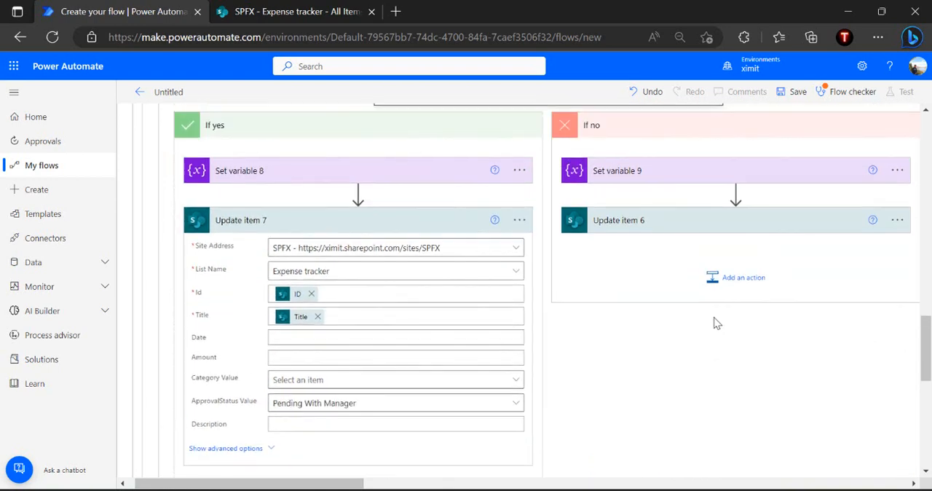
scroll(717, 323, up, 3)
scroll(750, 220, up, 5)
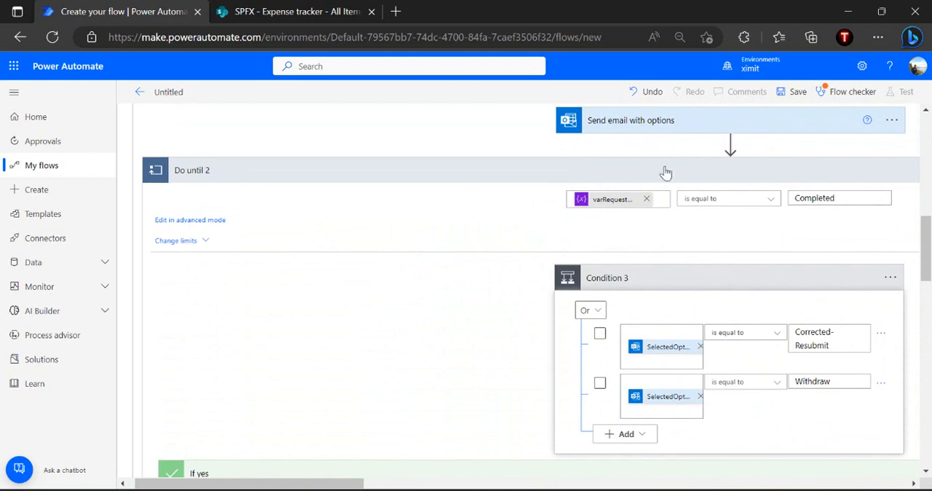
click(677, 291)
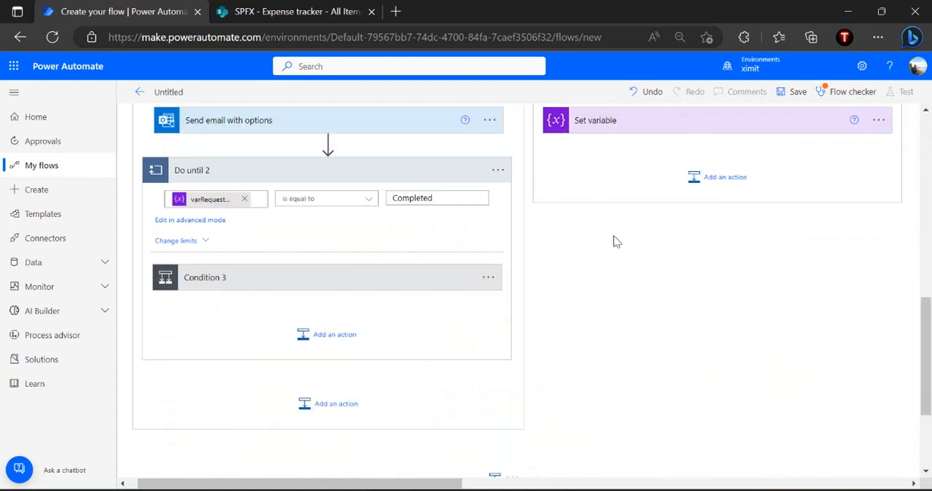
scroll(614, 241, up, 6)
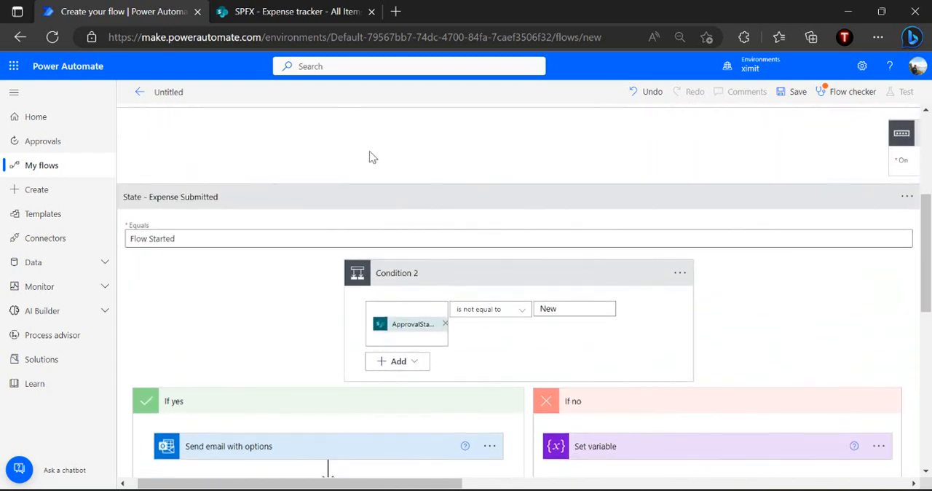
click(494, 281)
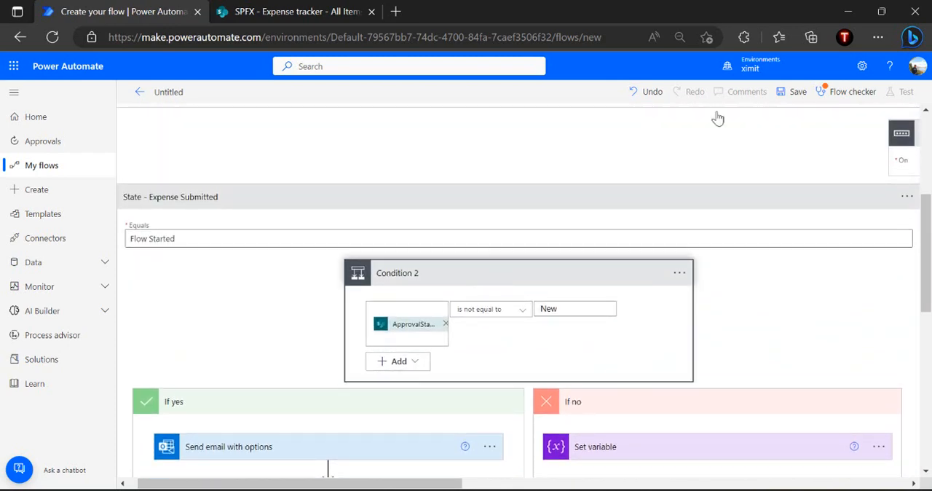
Name the flow "State Machine Expense Approval"
click(177, 91)
text(State)
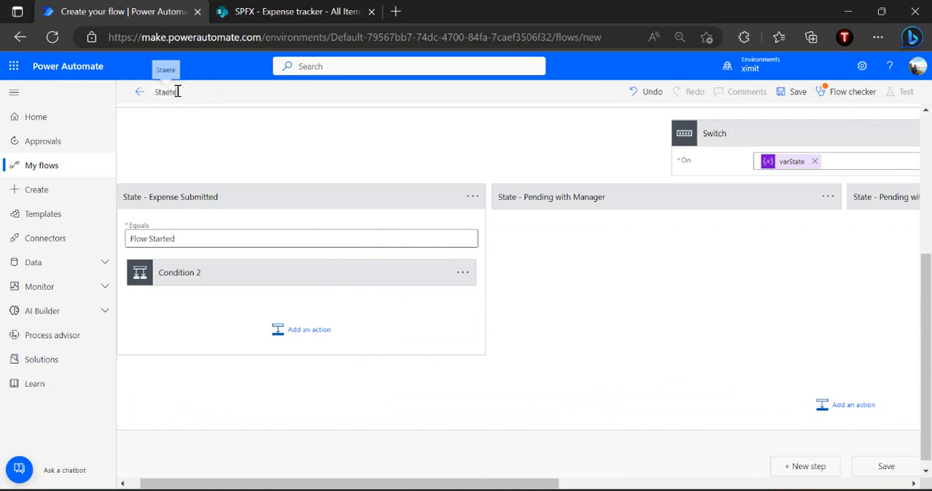
text( Machine Expnes)
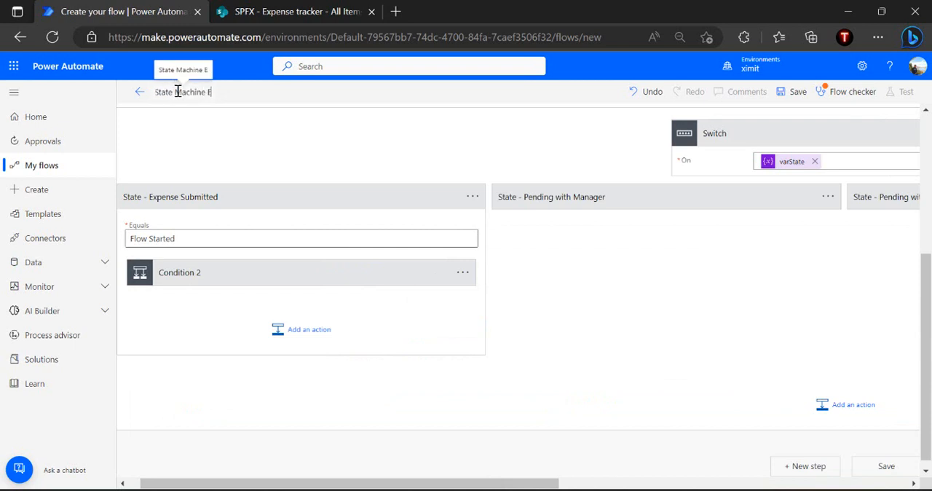
key(BackSpace)
key(BackSpace)
key(BackSpace)
text(ense Apr)
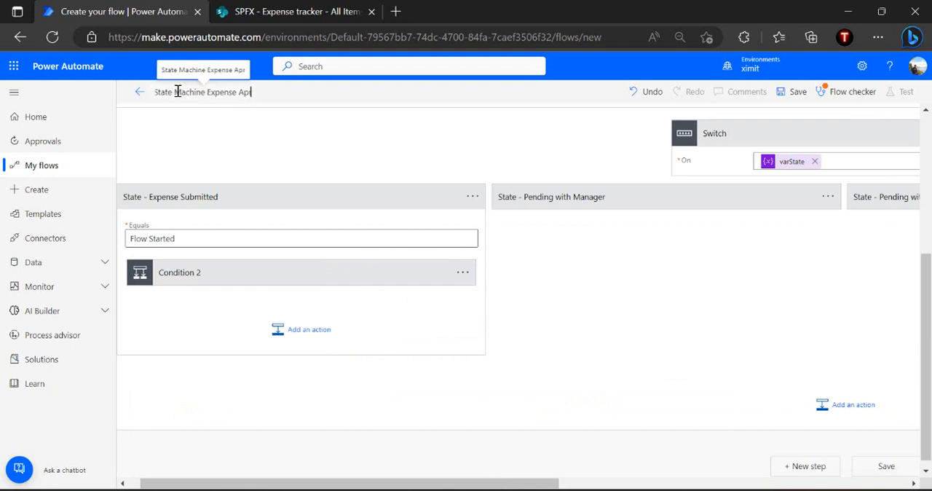
key(BackSpace)
text(proval)
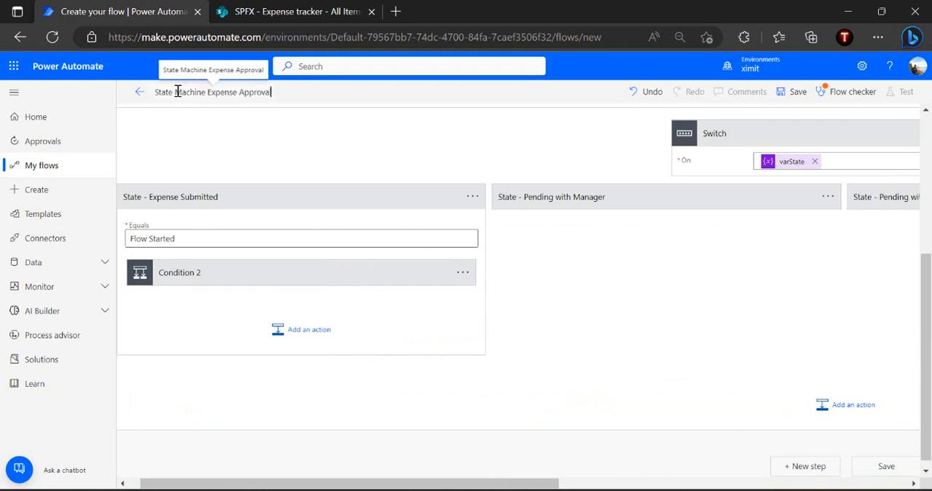
Save the flow, review the Flow checker warnings, and close the checker
click(794, 92)
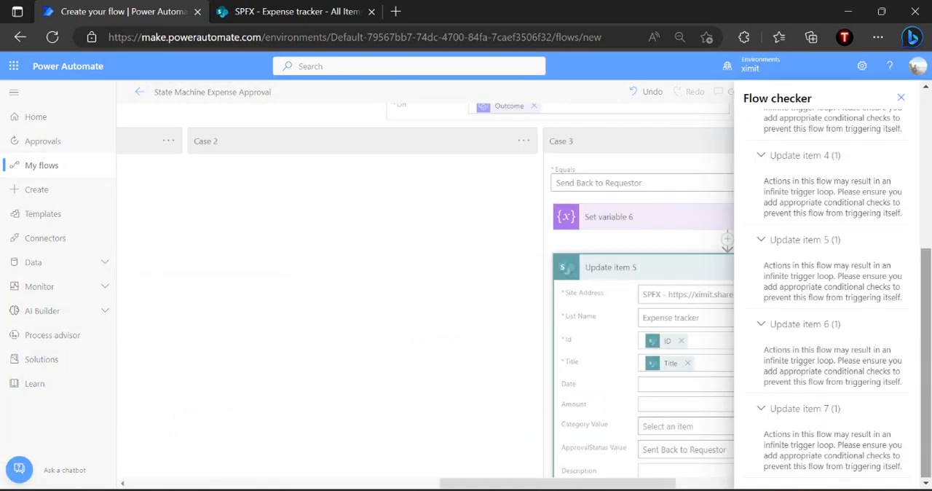
click(925, 176)
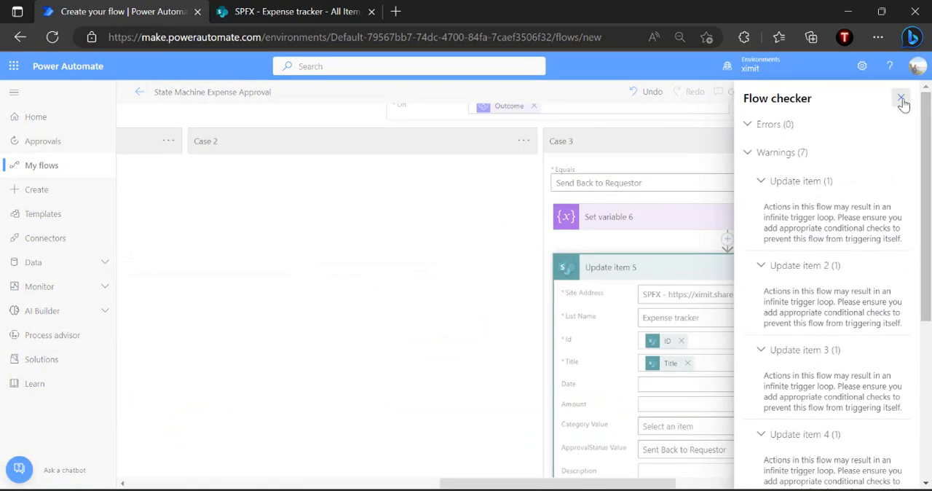
click(902, 100)
scroll(637, 267, up, 5)
scroll(638, 268, up, 3)
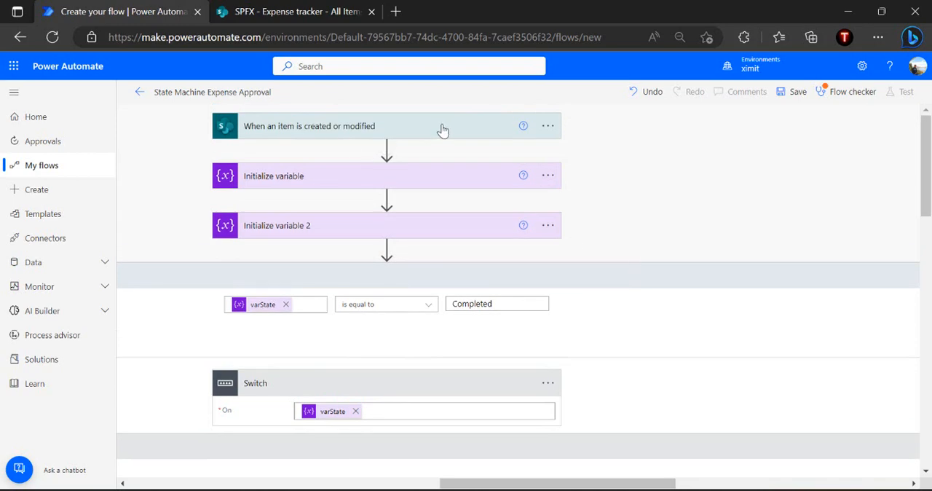
click(552, 129)
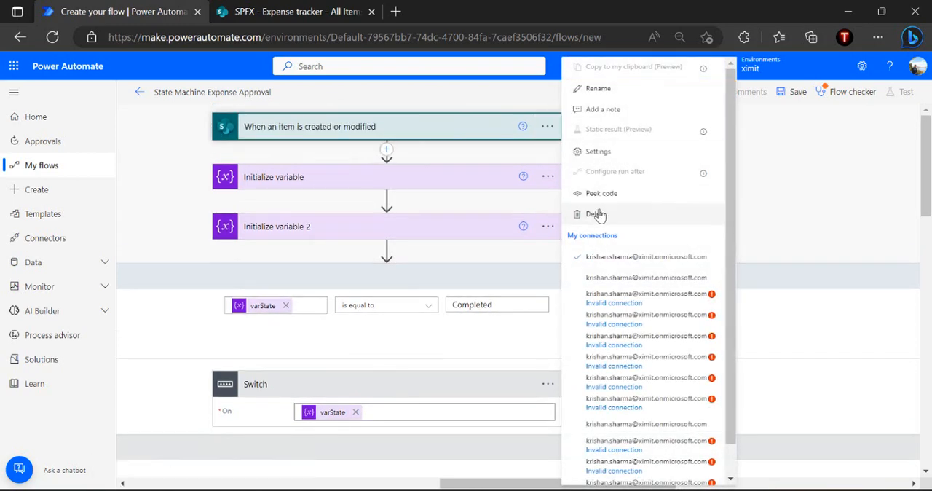
click(648, 156)
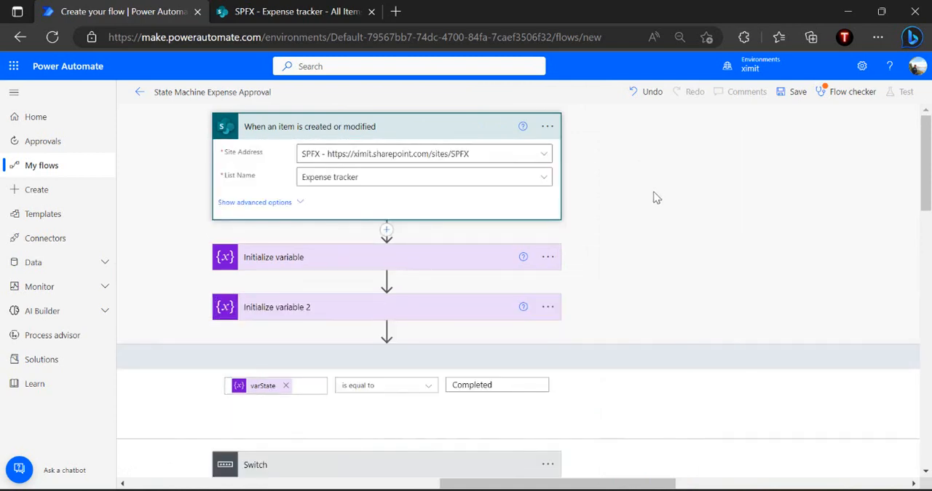
scroll(388, 361, down, 1)
scroll(388, 360, down, 3)
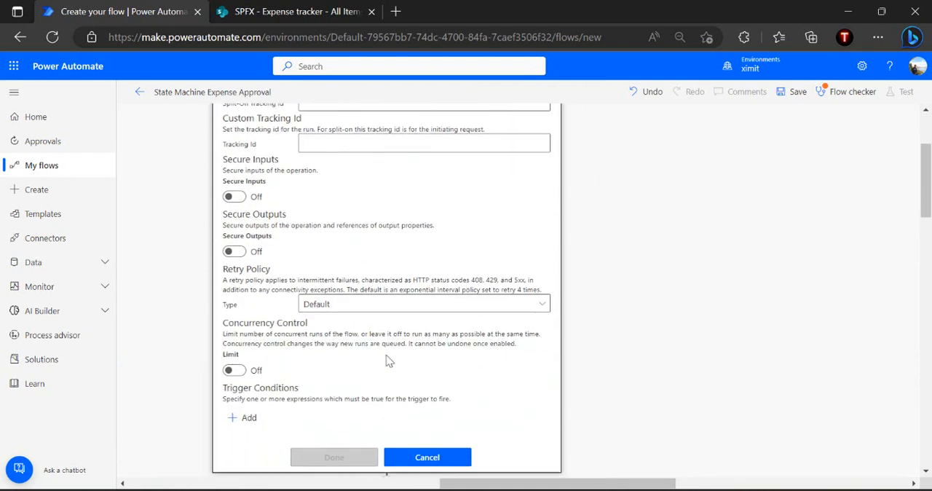
click(248, 416)
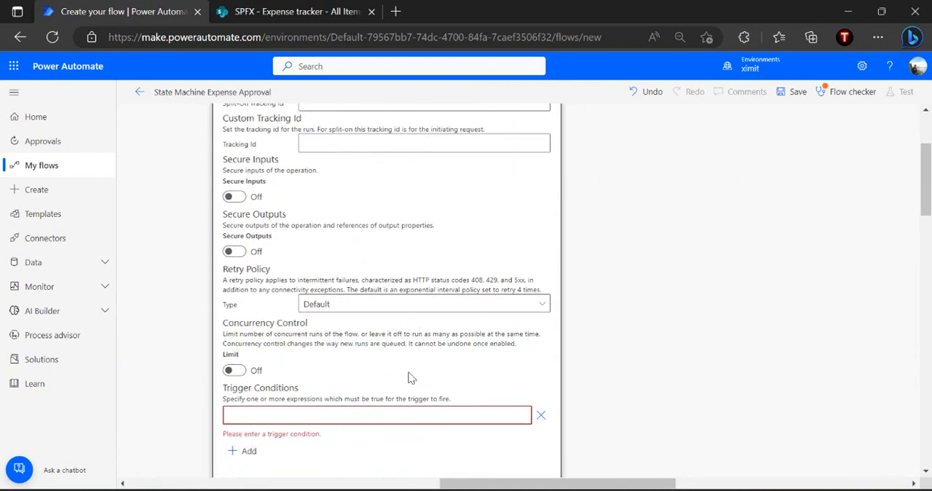
click(292, 11)
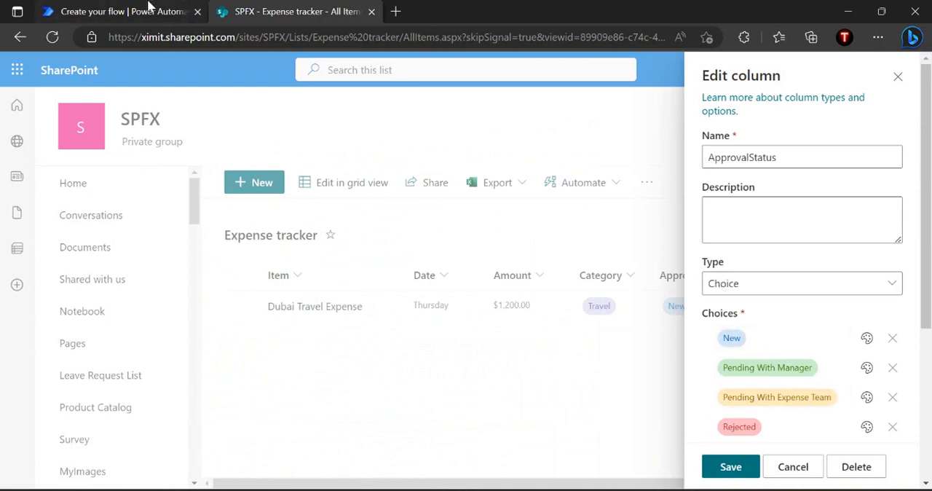
click(149, 5)
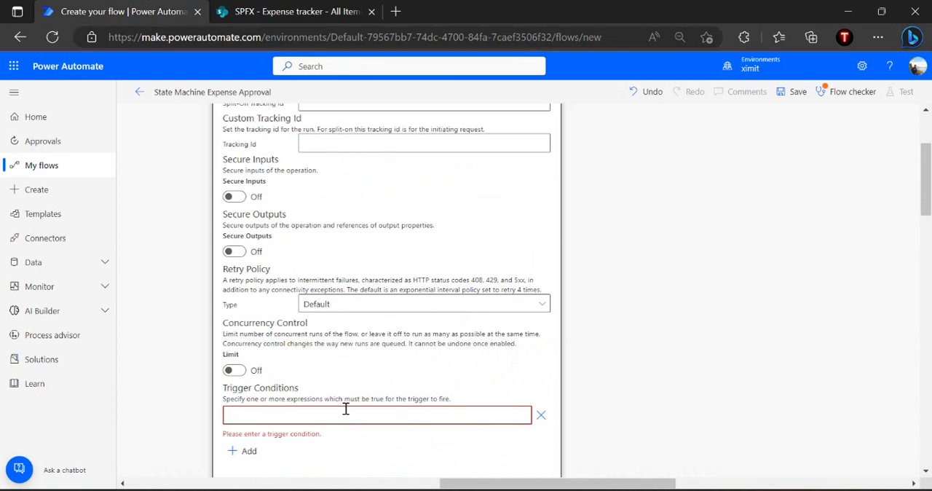
text(@equals(triggerBody()?['ApprovalStatus']?['value'],'New'))
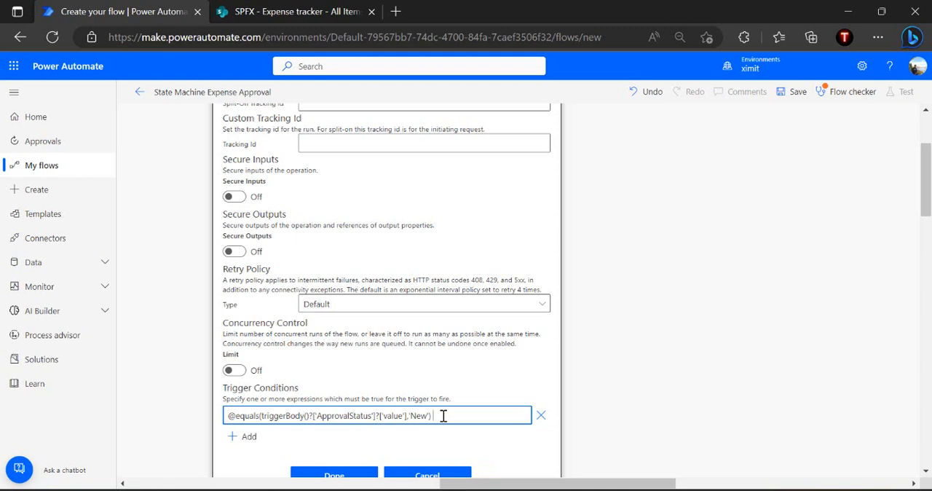
click(350, 474)
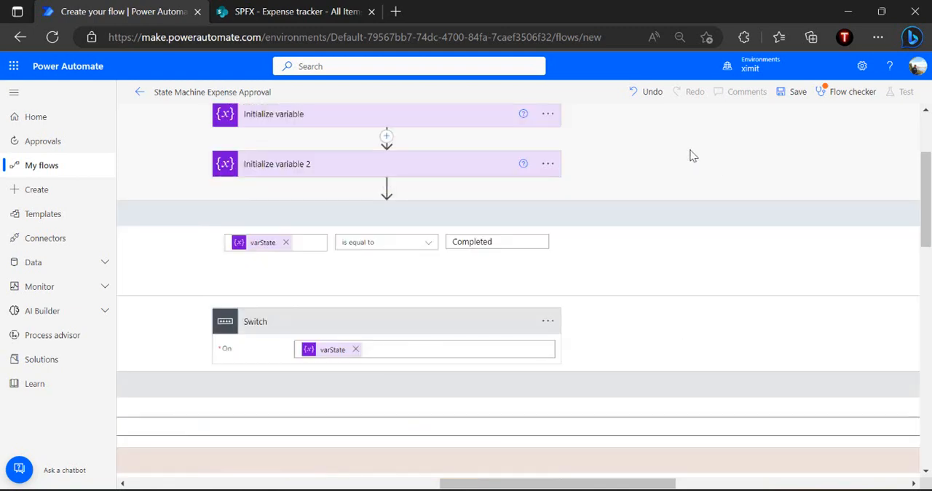
Save the flow, dismissing the Flow checker, and open Outlook in its own tab
click(786, 93)
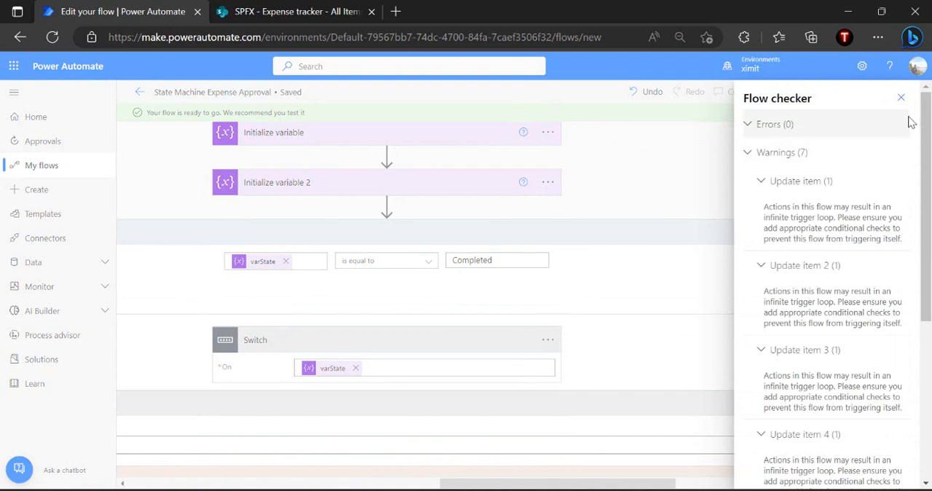
click(901, 97)
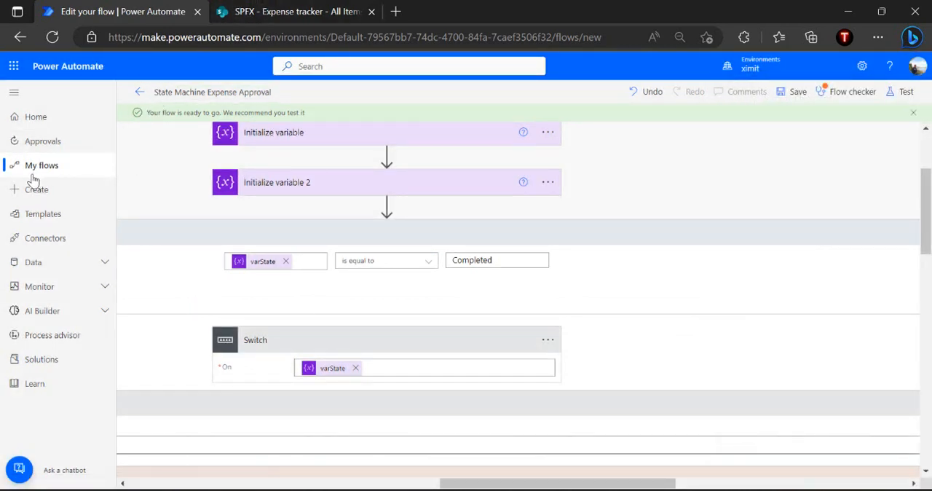
click(13, 65)
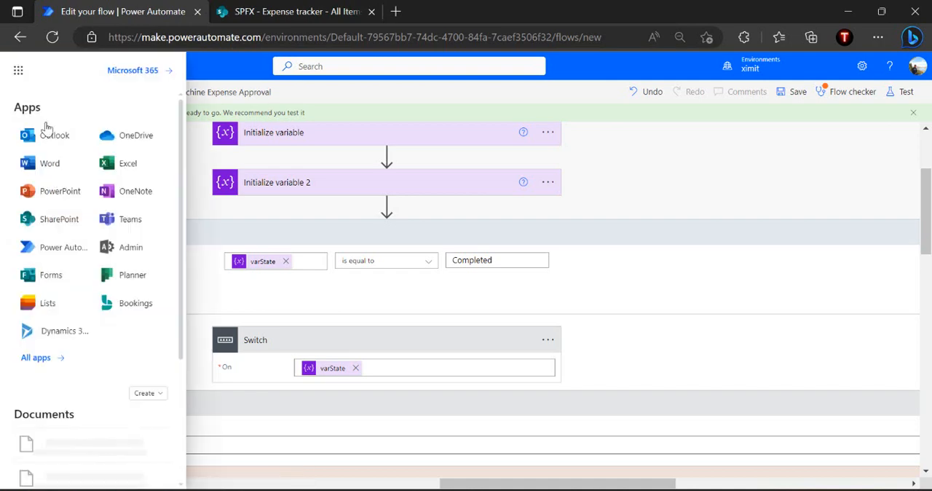
click(47, 137)
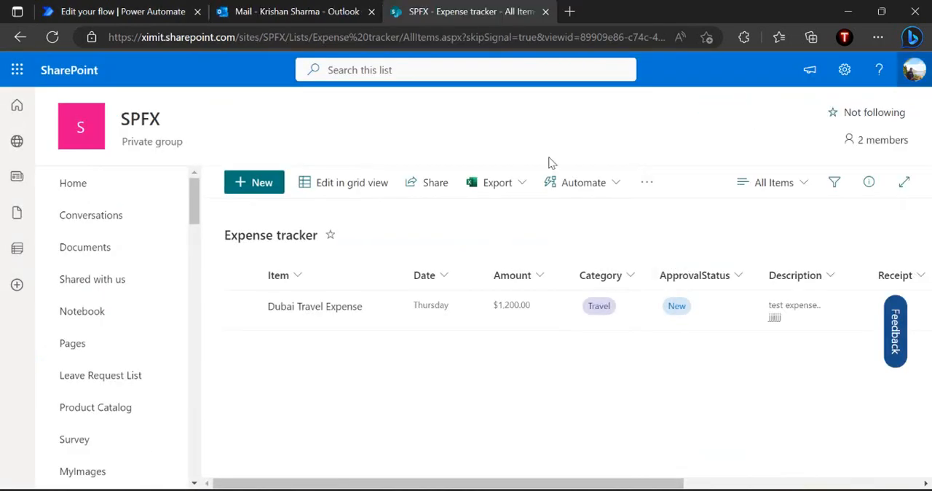
Start a new item in the SharePoint Expense tracker list named Laptop purchase expense, with date 5/2/2023 and amount 1200
click(266, 187)
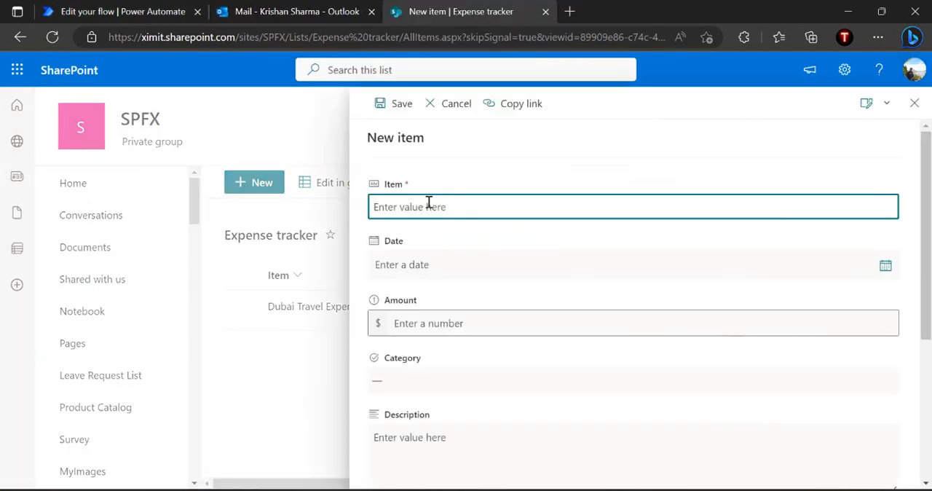
text(Laptop purchase expense)
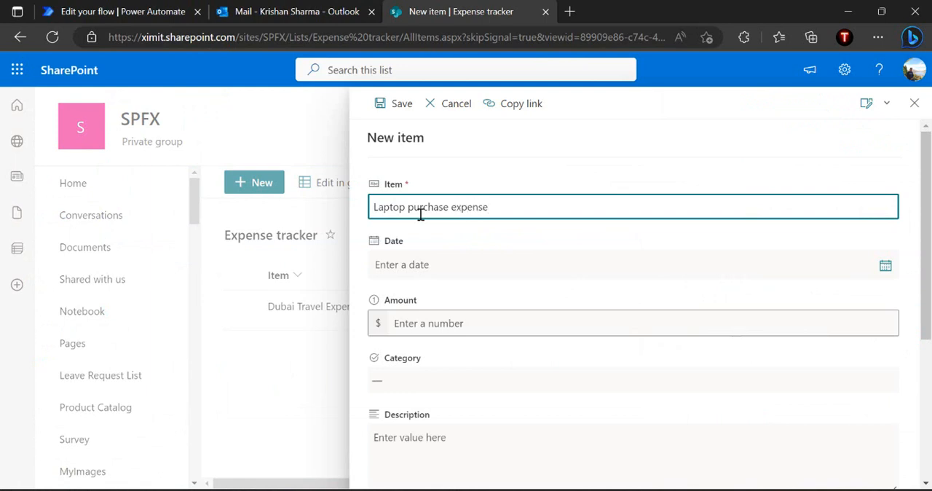
click(428, 264)
text(5/2/2023)
click(426, 318)
text(1200)
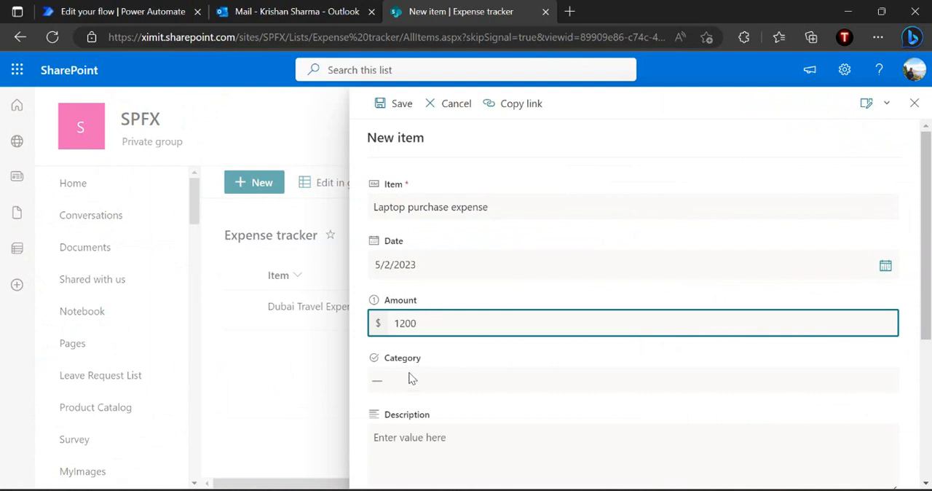
Set the new expense's Category to Hardware and ApprovalStatus to New, and save the item
click(410, 378)
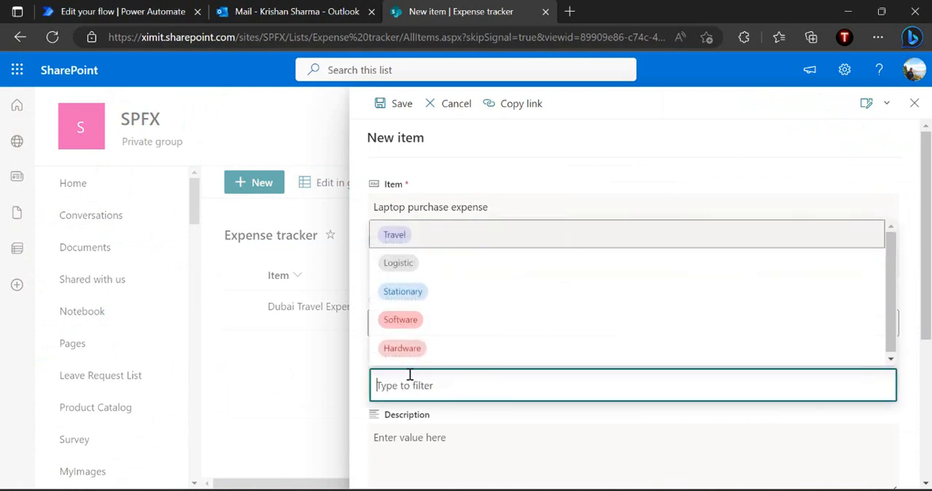
click(451, 354)
click(437, 434)
scroll(437, 435, down, 4)
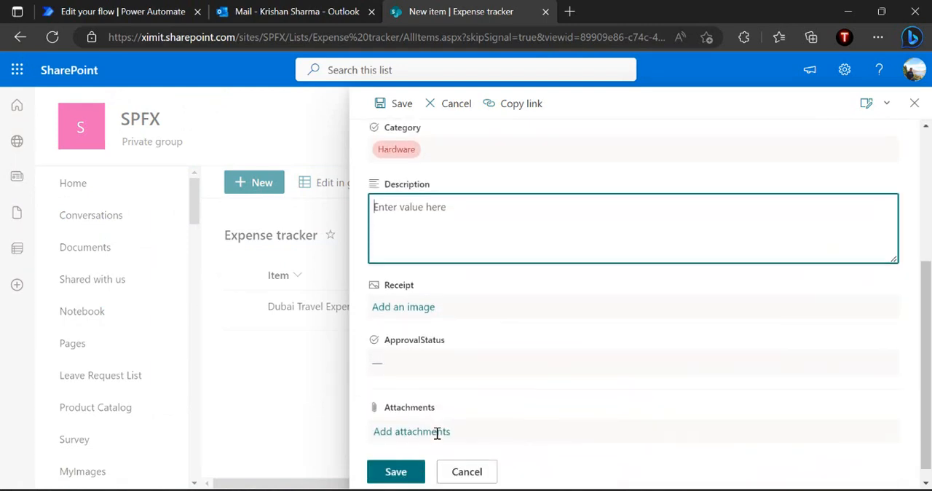
click(470, 350)
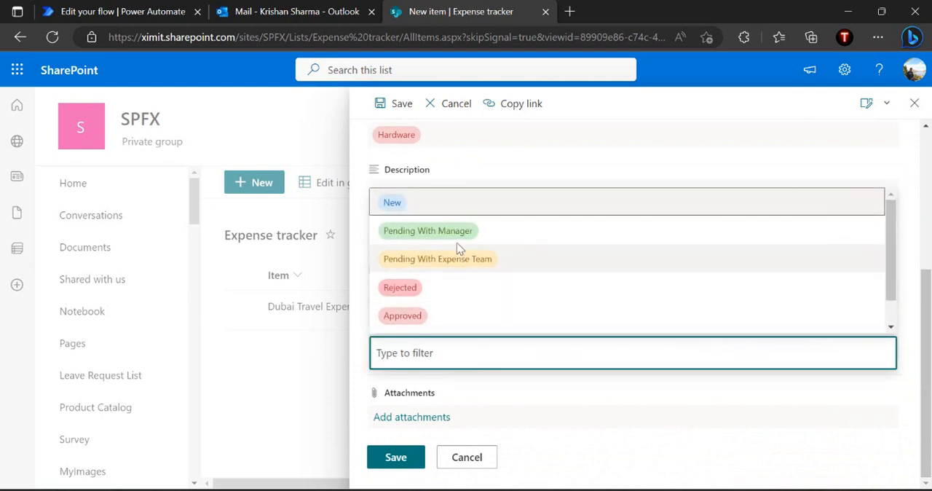
click(418, 207)
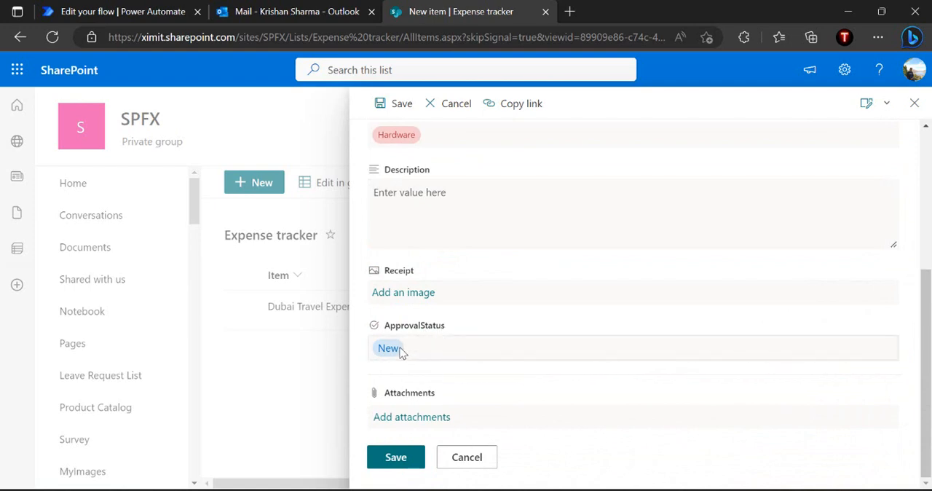
click(394, 457)
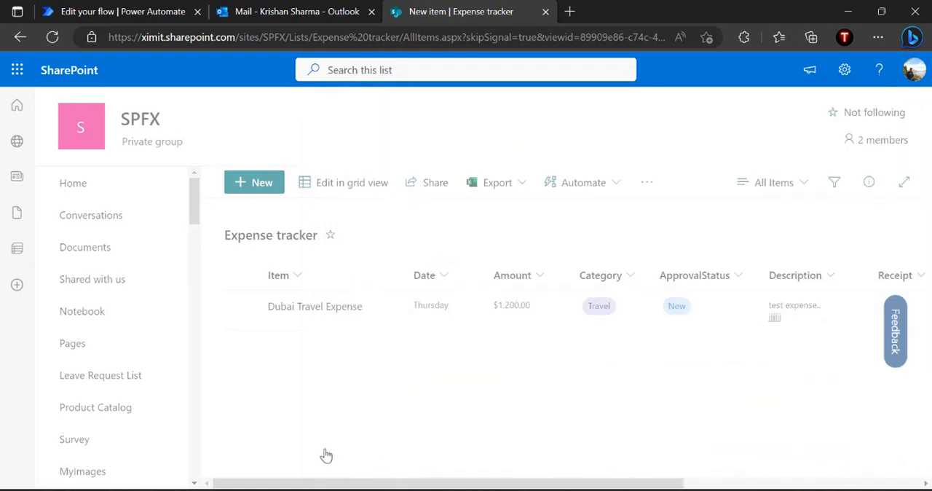
Switch to Power Automate, leave the flow editor for the flow's details page, and refresh the 28-day run history
click(133, 5)
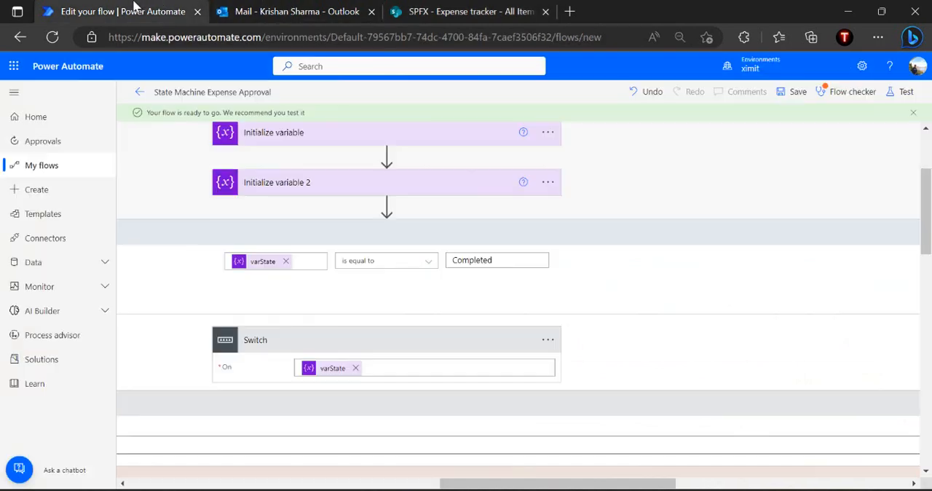
click(140, 92)
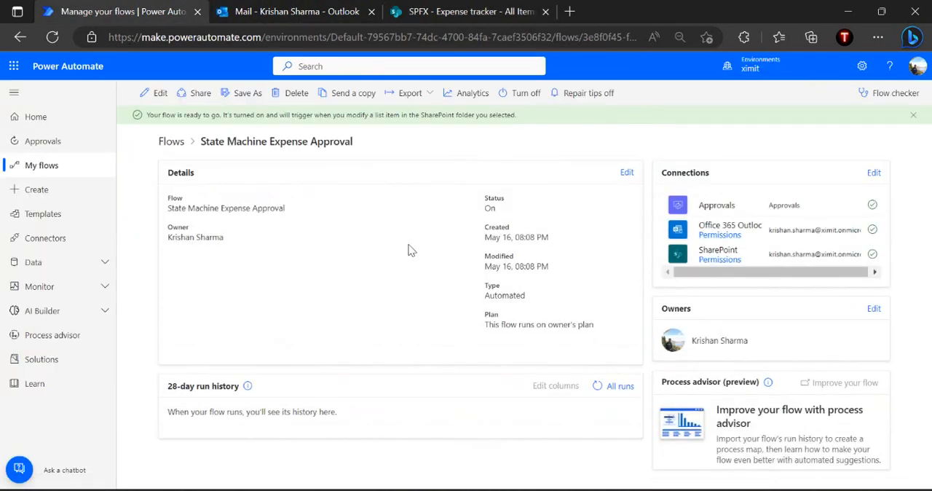
click(598, 387)
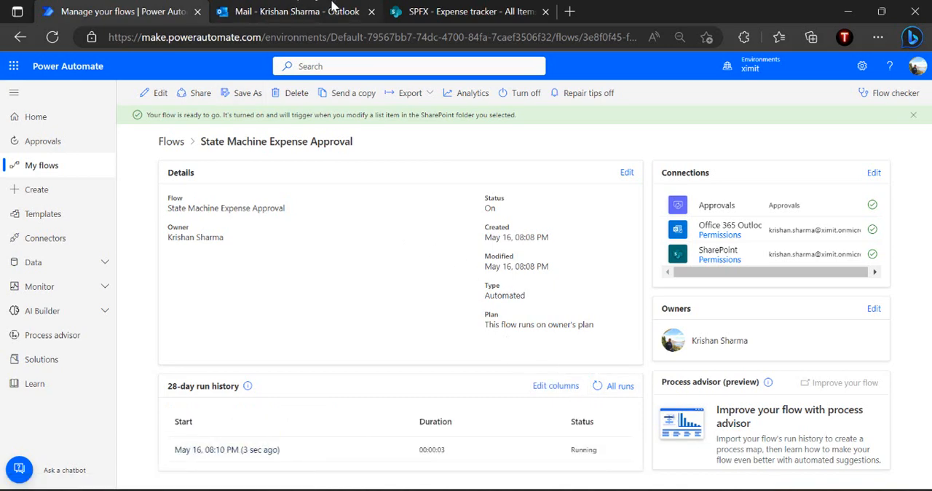
Switch to Outlook and open the "New expense waiting for your approval" email among the Other inbox messages
click(332, 7)
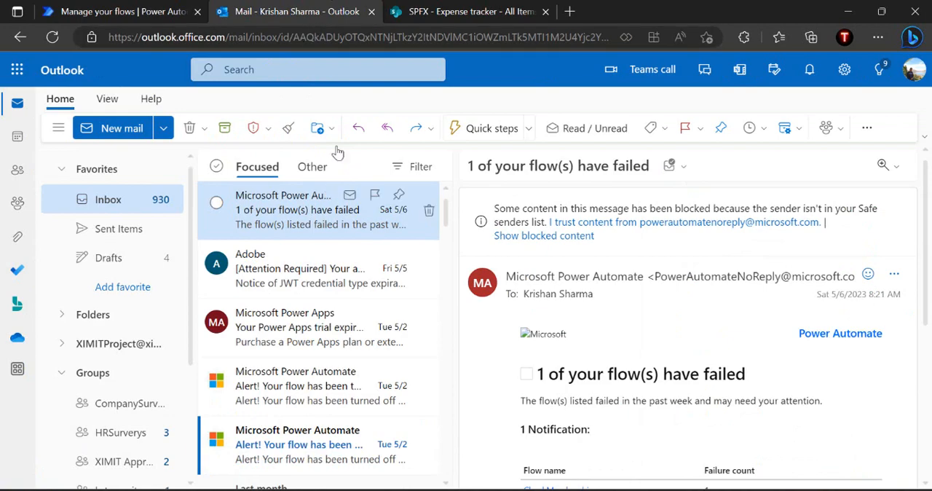
click(301, 266)
click(311, 218)
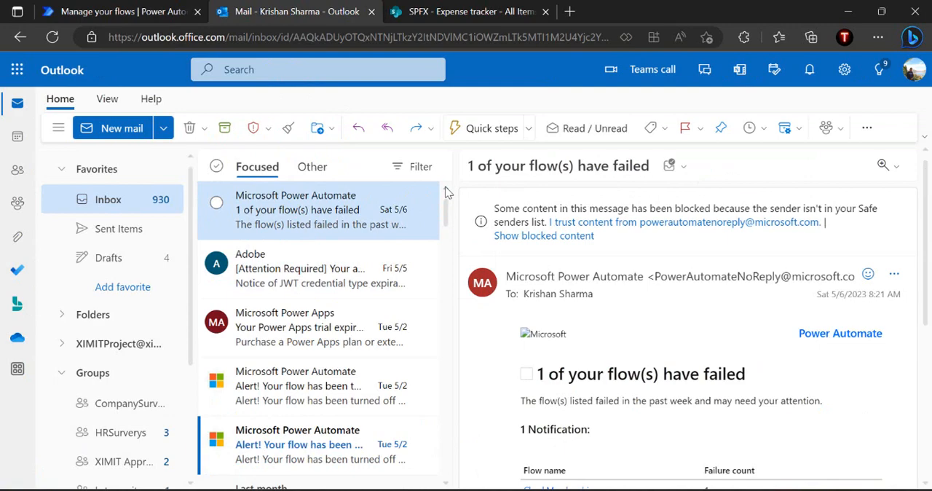
click(312, 166)
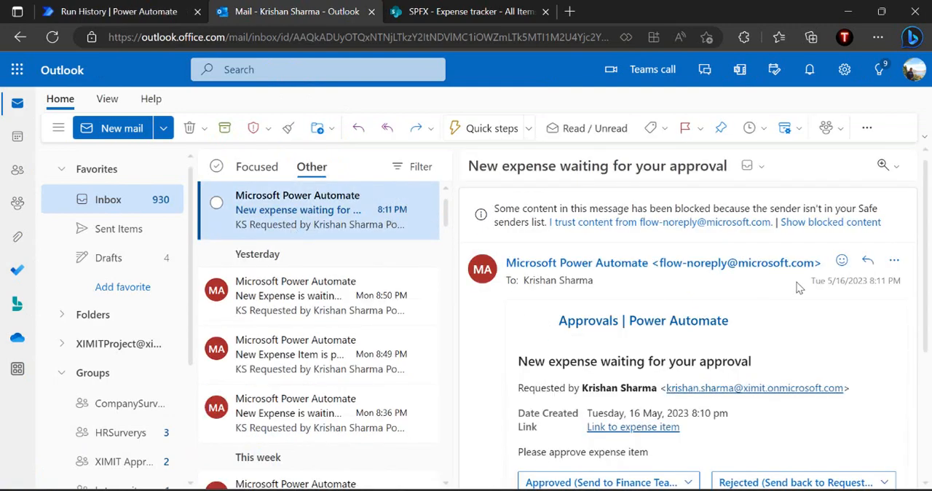
Respond to the approval request with Approved (Send to Finance Team) and submit it with the comment "approve"
scroll(799, 288, down, 2)
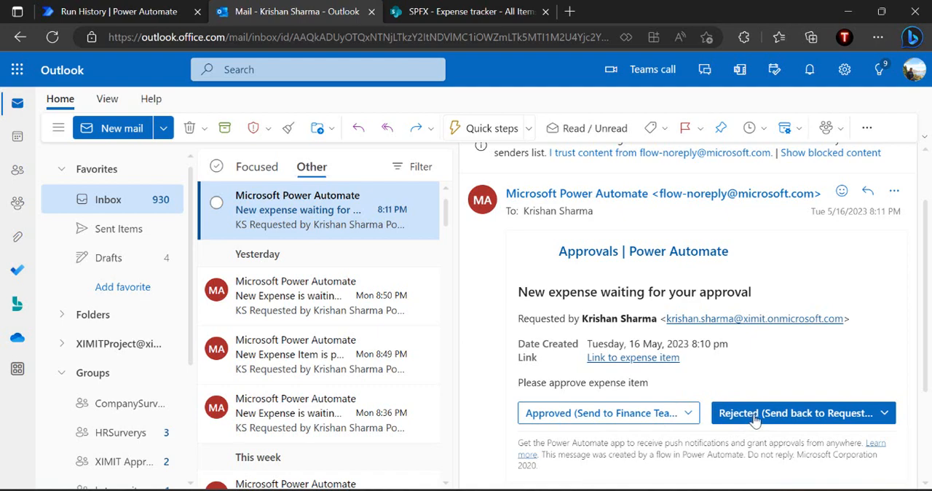
click(563, 420)
click(632, 241)
text(approve)
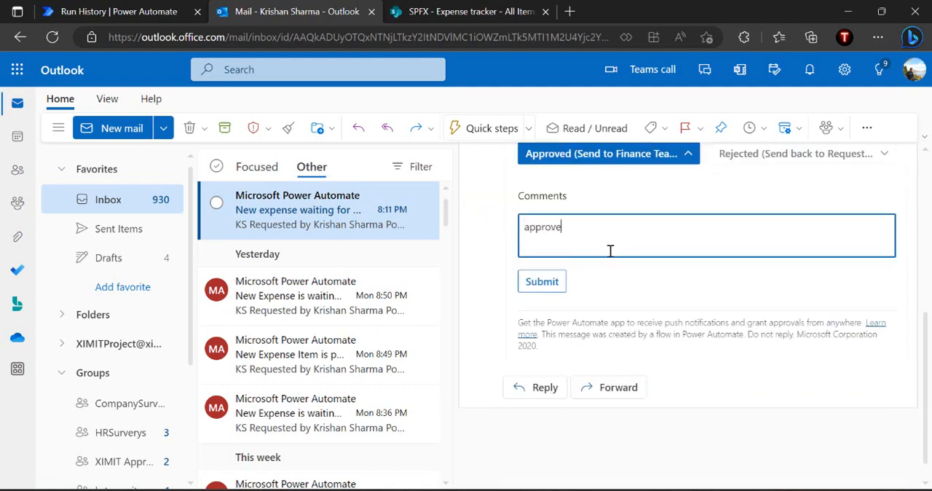
click(552, 284)
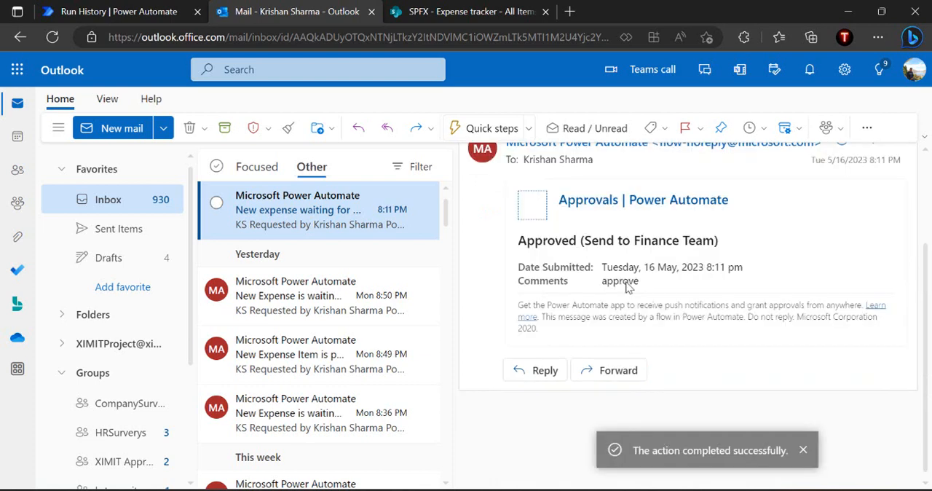
Review the submitted approval email, and check the Laptop purchase expense's ApprovalStatus in the SharePoint Expense tracker list
click(329, 289)
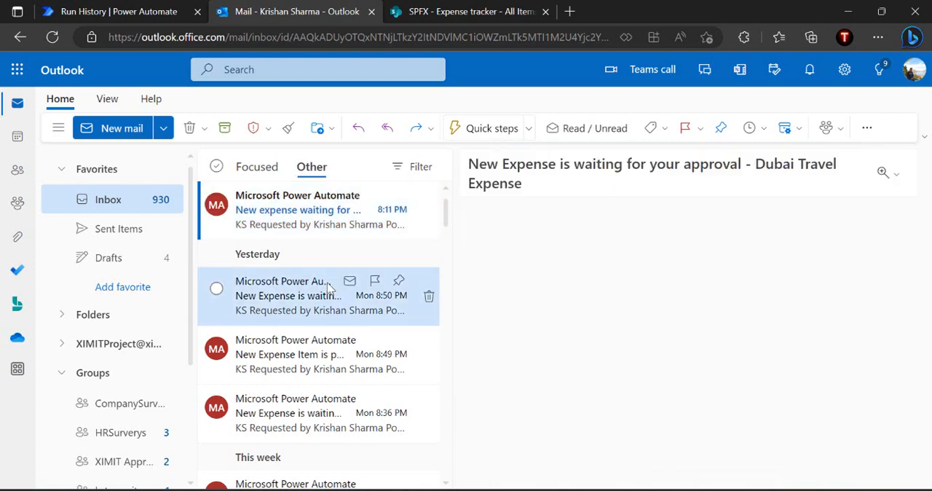
click(326, 219)
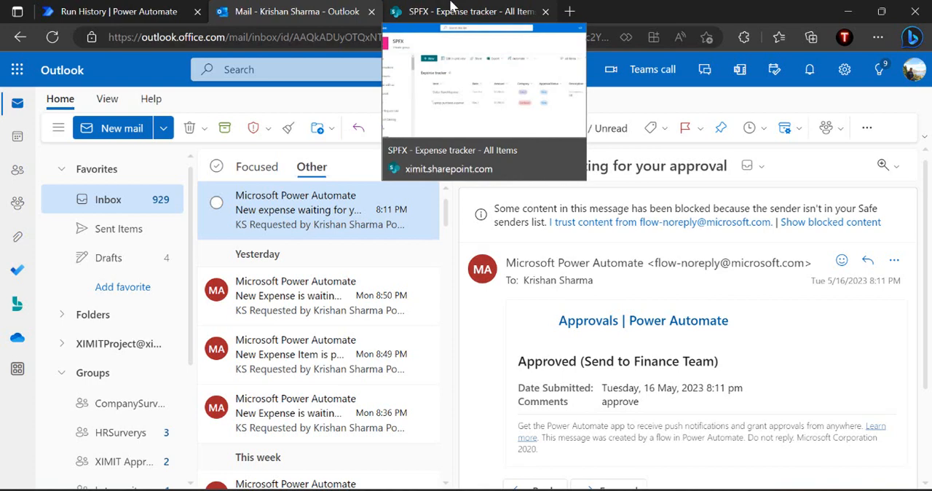
click(452, 6)
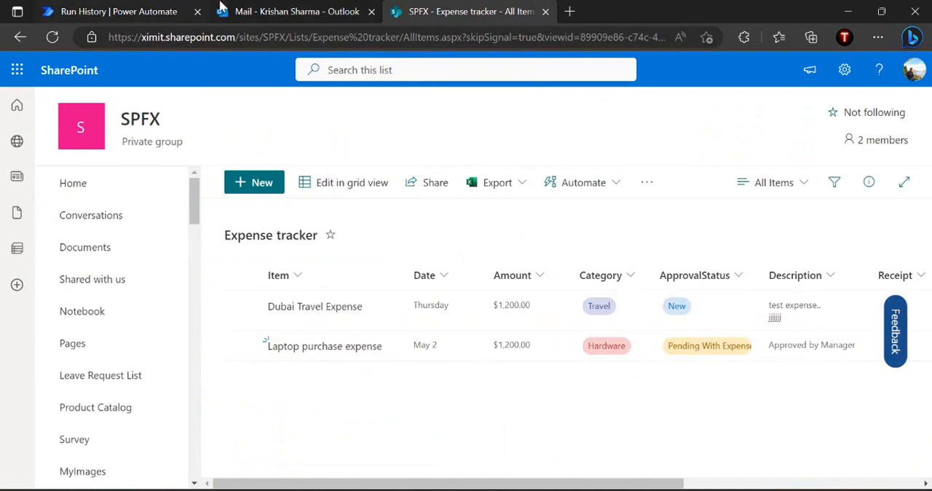
Switch back to Outlook, reload the mailbox, and open the "New Expense is waiting your approval" email
click(284, 12)
click(371, 41)
key(Return)
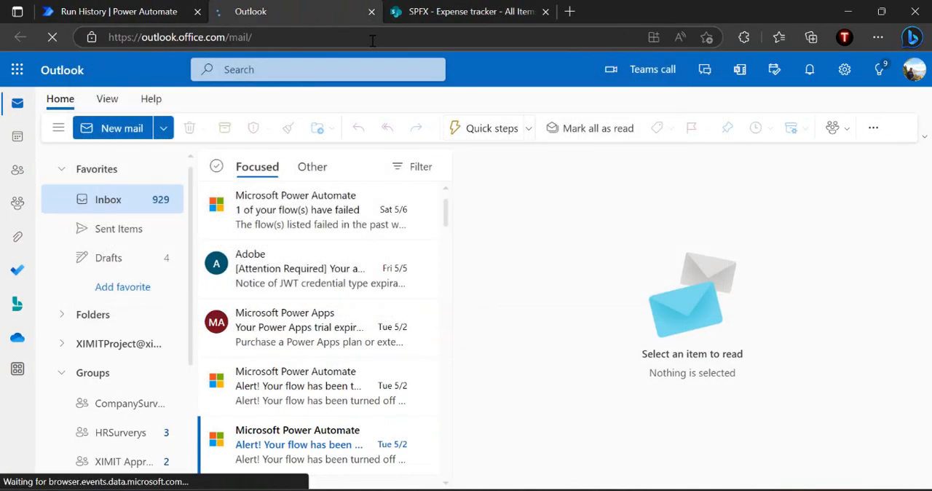
click(334, 225)
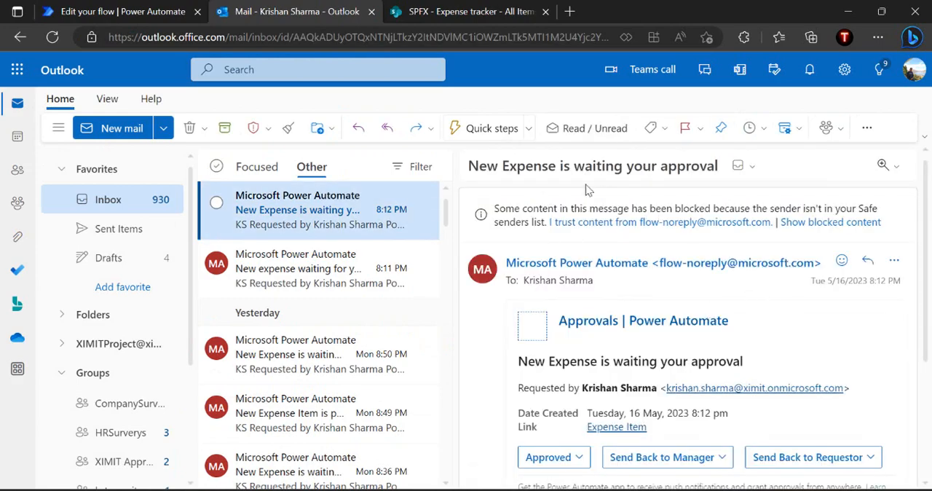
Respond to the approval request with Send Back to Requestor and submit it with the comment "need more information requestor"
scroll(834, 342, down, 1)
scroll(833, 342, down, 2)
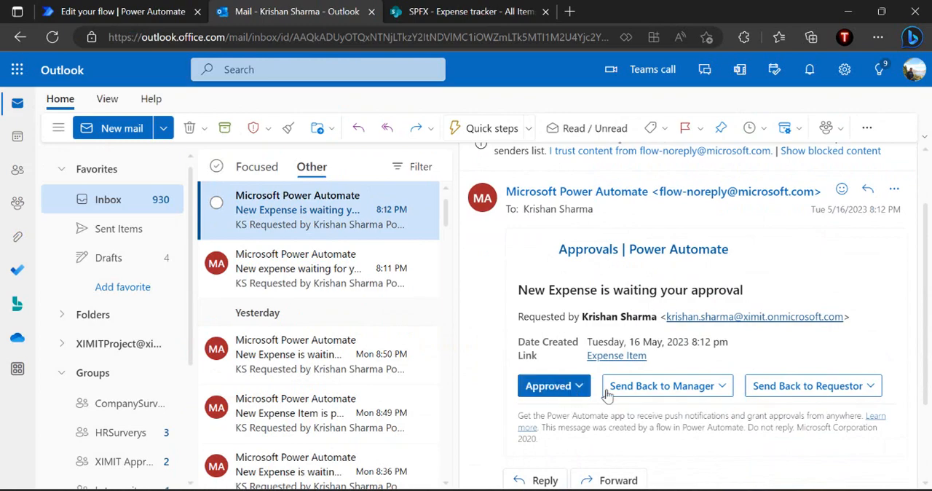
click(790, 389)
click(686, 235)
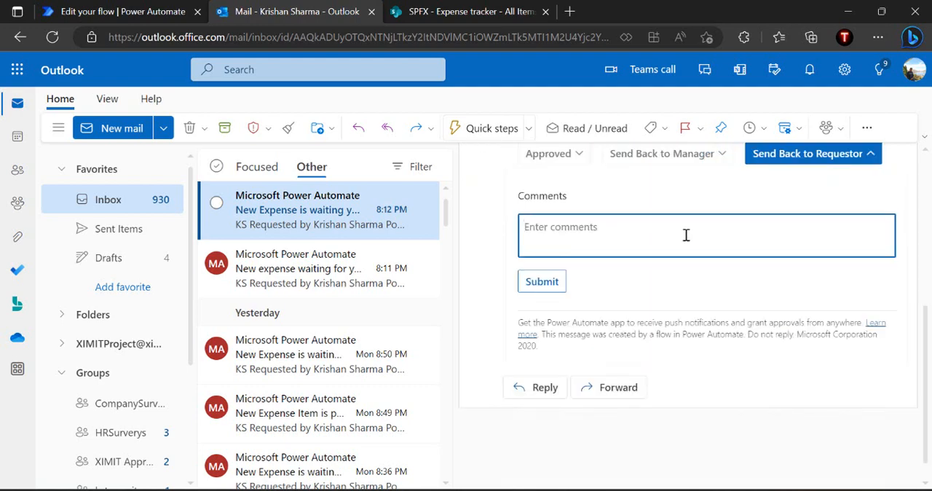
text(need more inf)
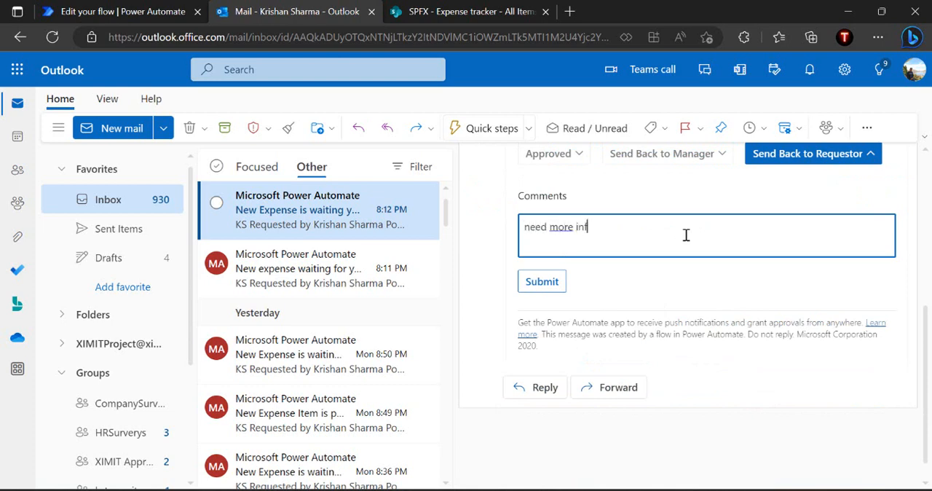
text(ormation requestor)
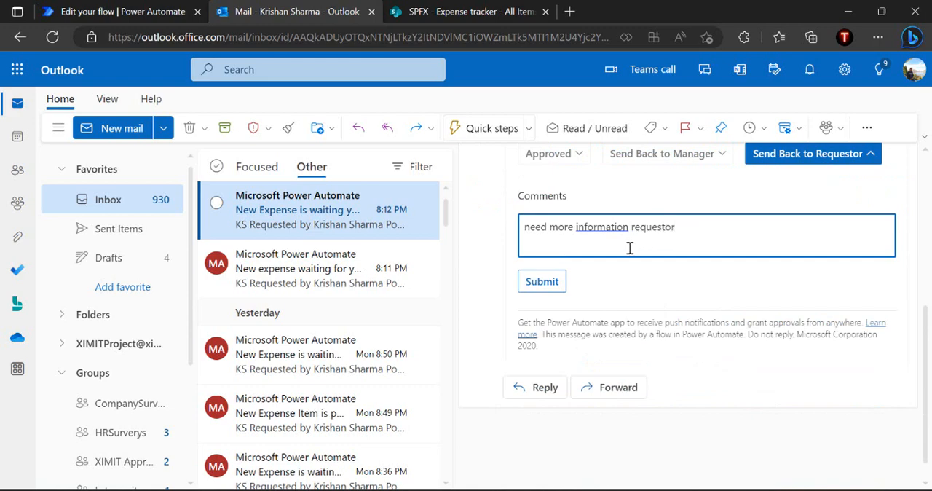
click(542, 281)
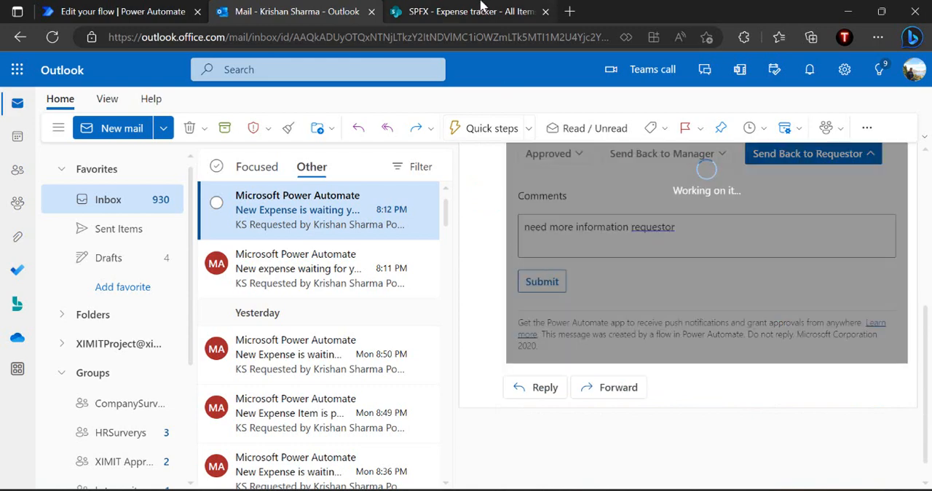
Switch to the SharePoint Expense tracker list and reload it to check the Laptop purchase expense's ApprovalStatus
click(481, 8)
click(472, 35)
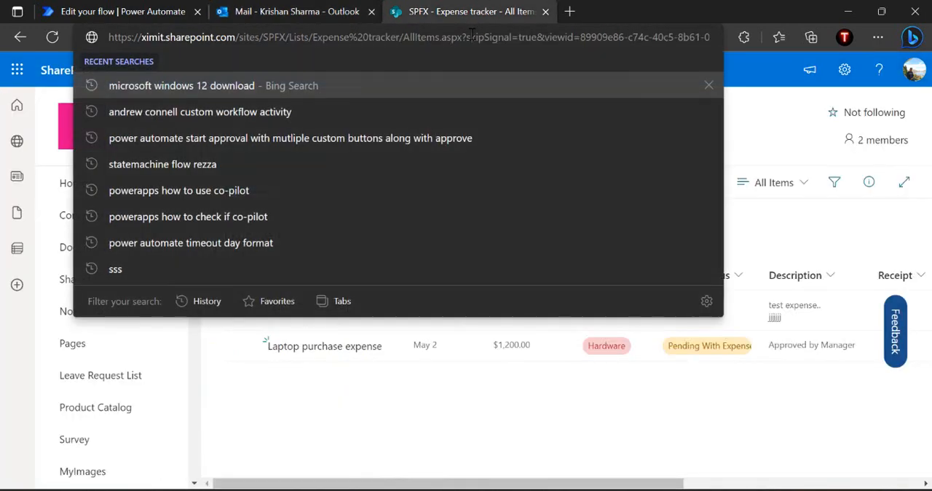
key(Return)
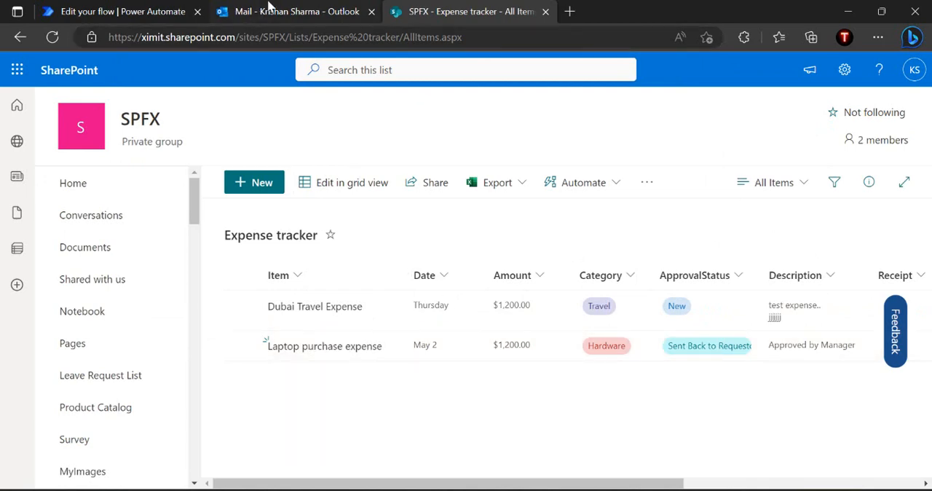
Switch to Outlook, reload the mailbox, and answer the "Manager or Expense Team rejected , please take the corrective action" email with Corrected-Resubmit
click(267, 8)
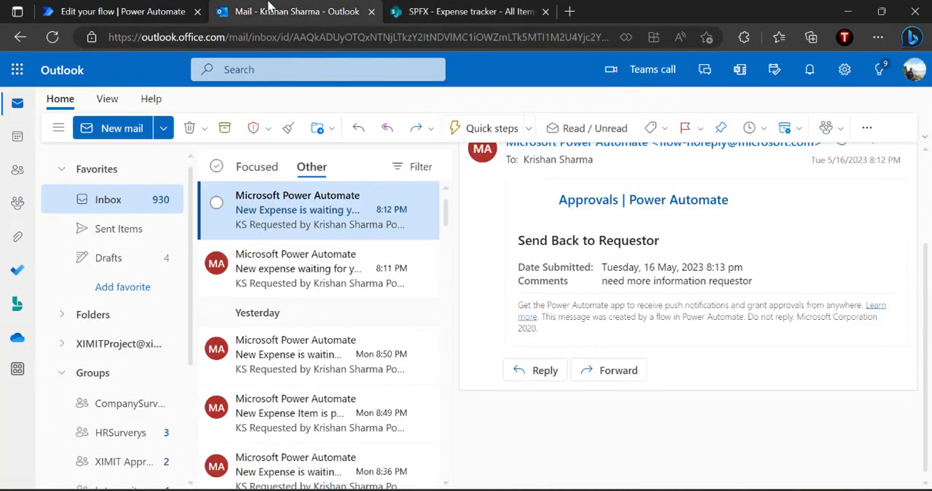
click(275, 268)
click(288, 213)
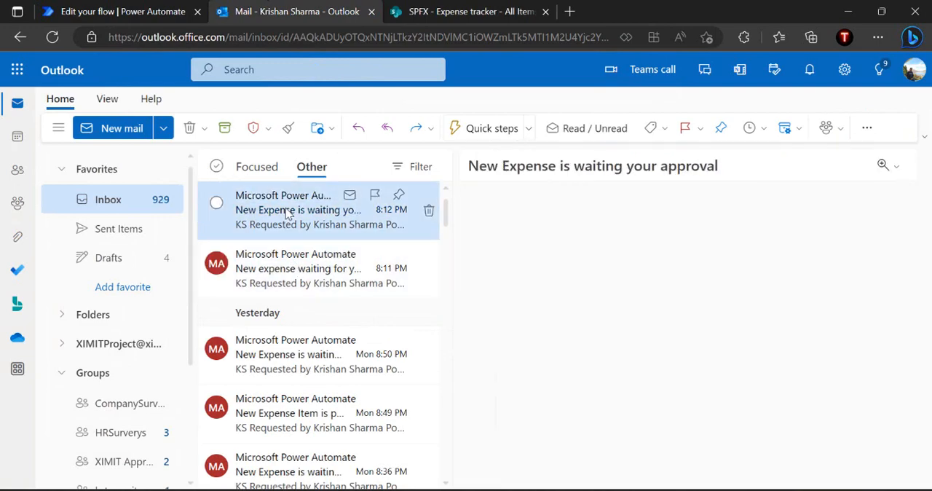
click(393, 38)
key(Return)
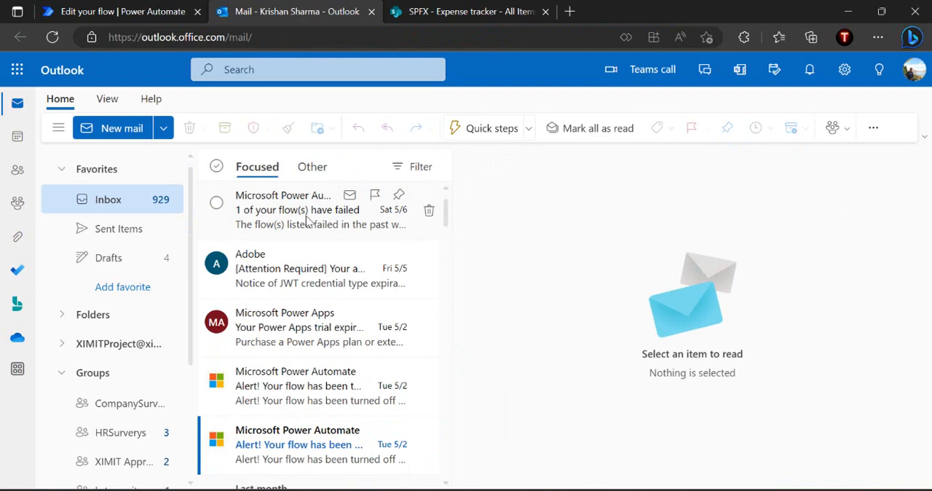
click(408, 35)
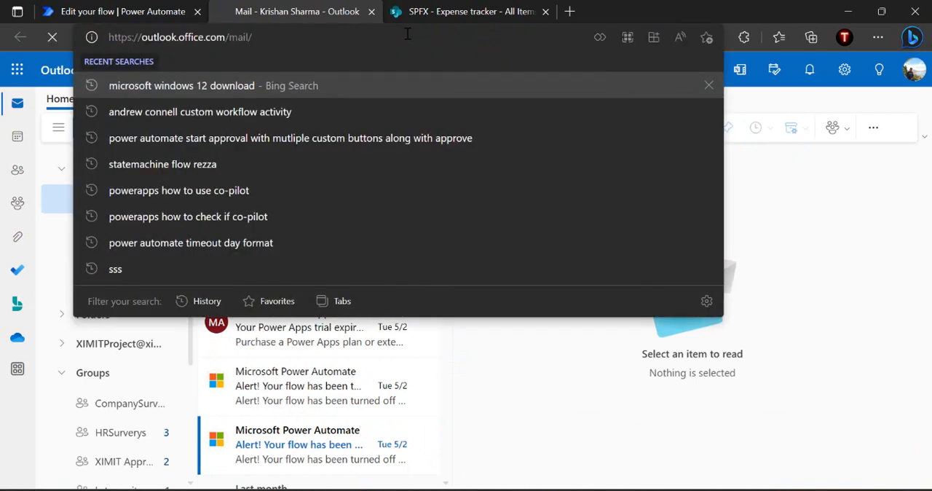
key(Return)
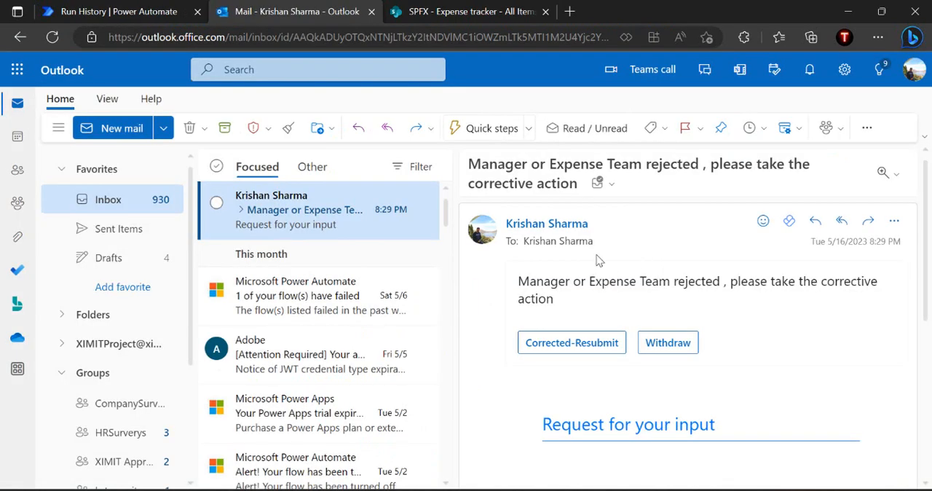
click(575, 347)
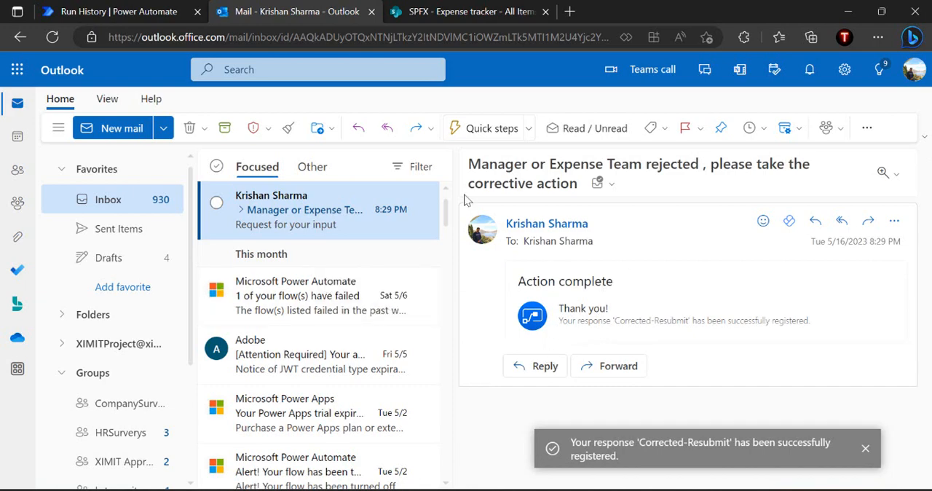
Switch to Power Automate and open the State Machine Expense Approval flow for editing from its running instance
click(111, 10)
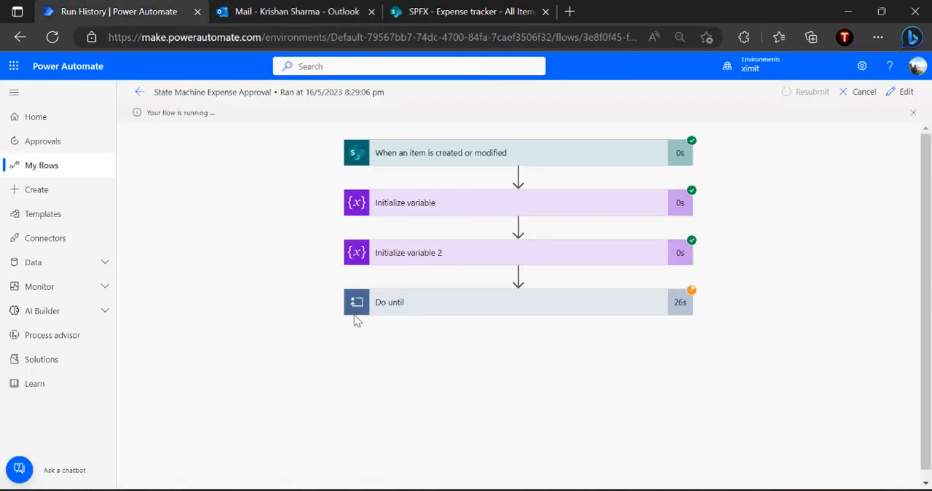
click(903, 92)
Review the answered corrective action email in Outlook, and switch to PowerPoint to view the State Machine Workflow diagram
click(288, 9)
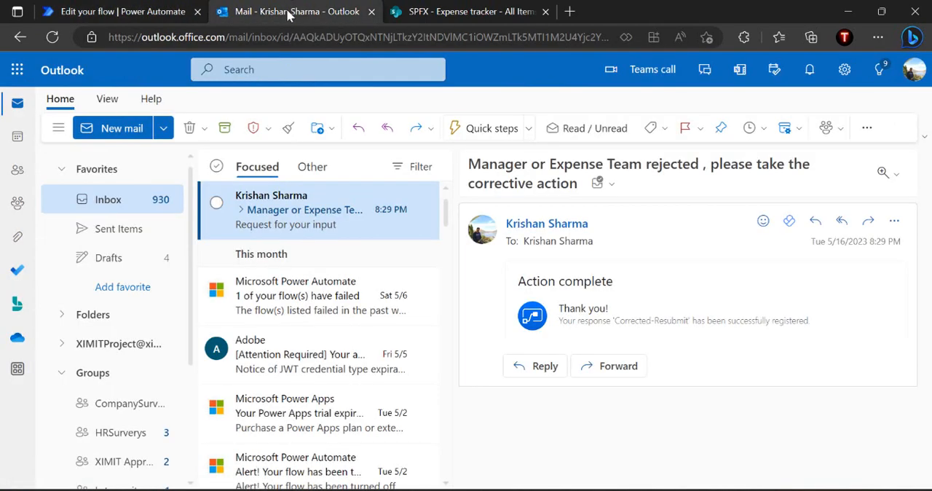
click(266, 302)
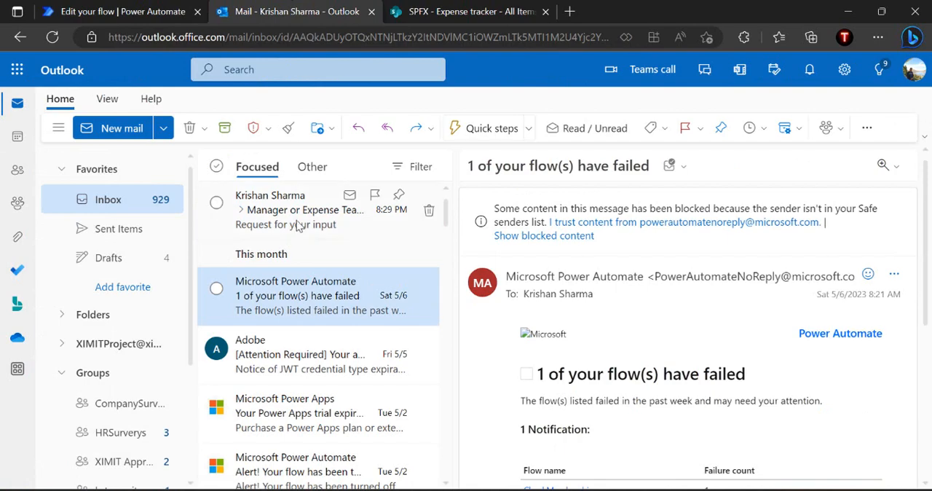
click(298, 226)
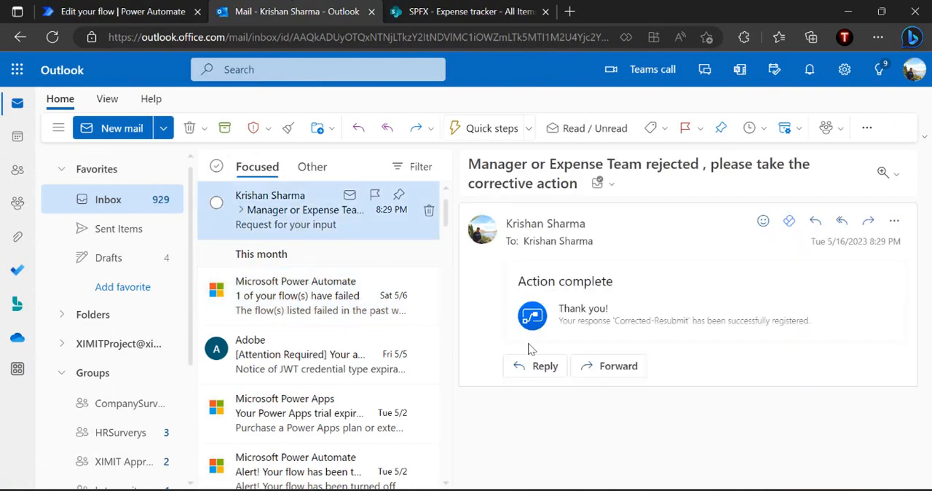
click(597, 490)
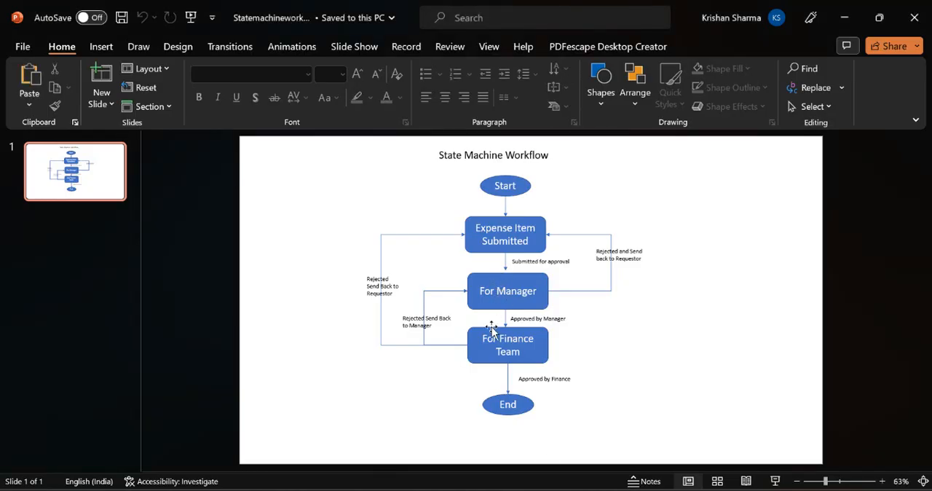